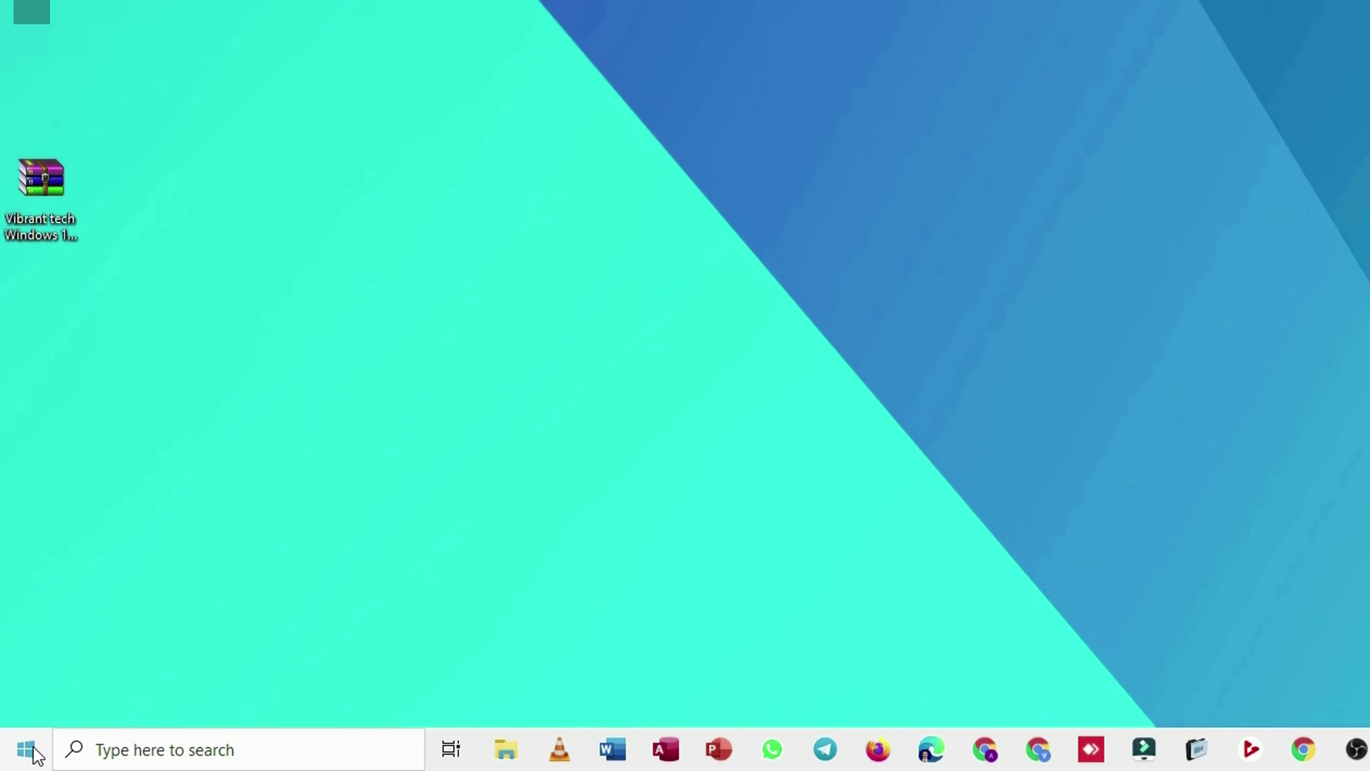
- Open System Configuration by running msconfig and enable No GUI boot in the boot options
{"action": "right_click", "coordinate": [21, 755]}
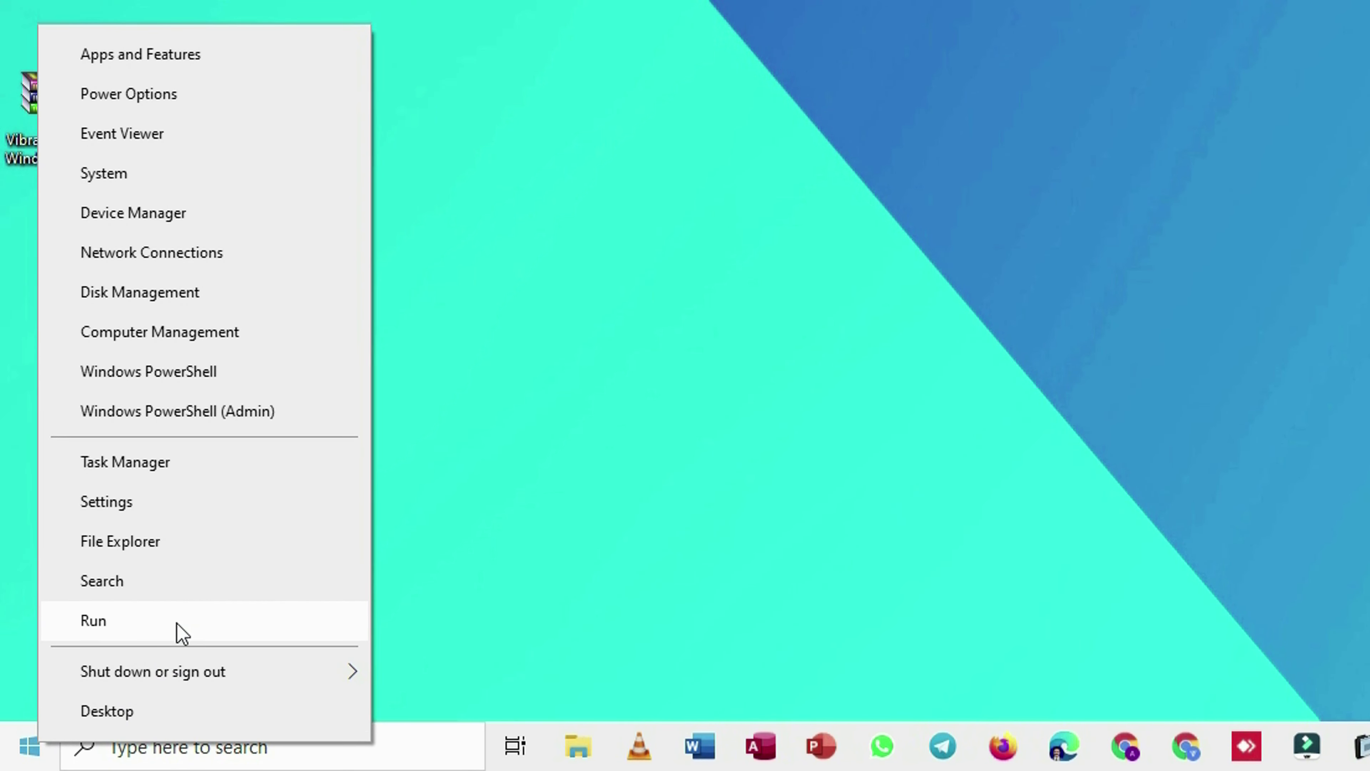
{"action": "left_click", "coordinate": [177, 631]}
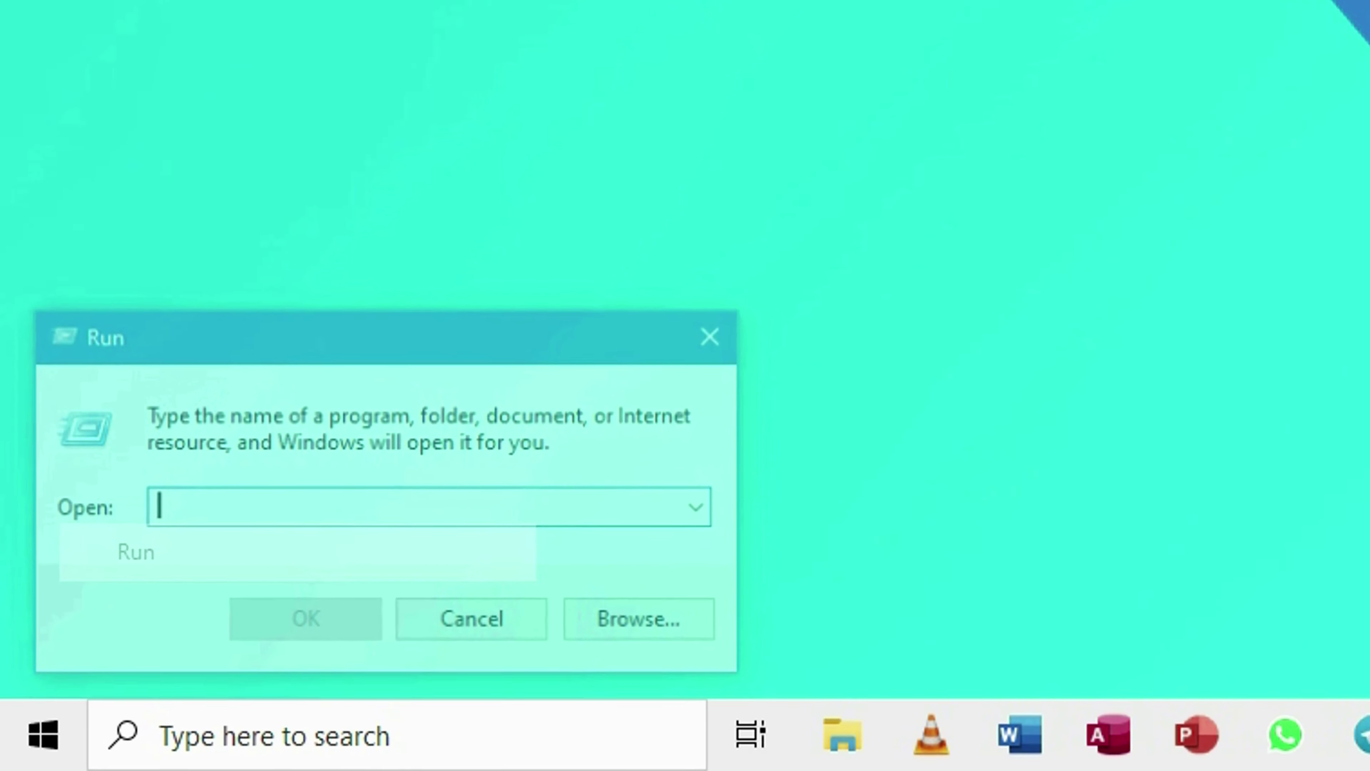
{"action": "type", "text": "msconfig"}
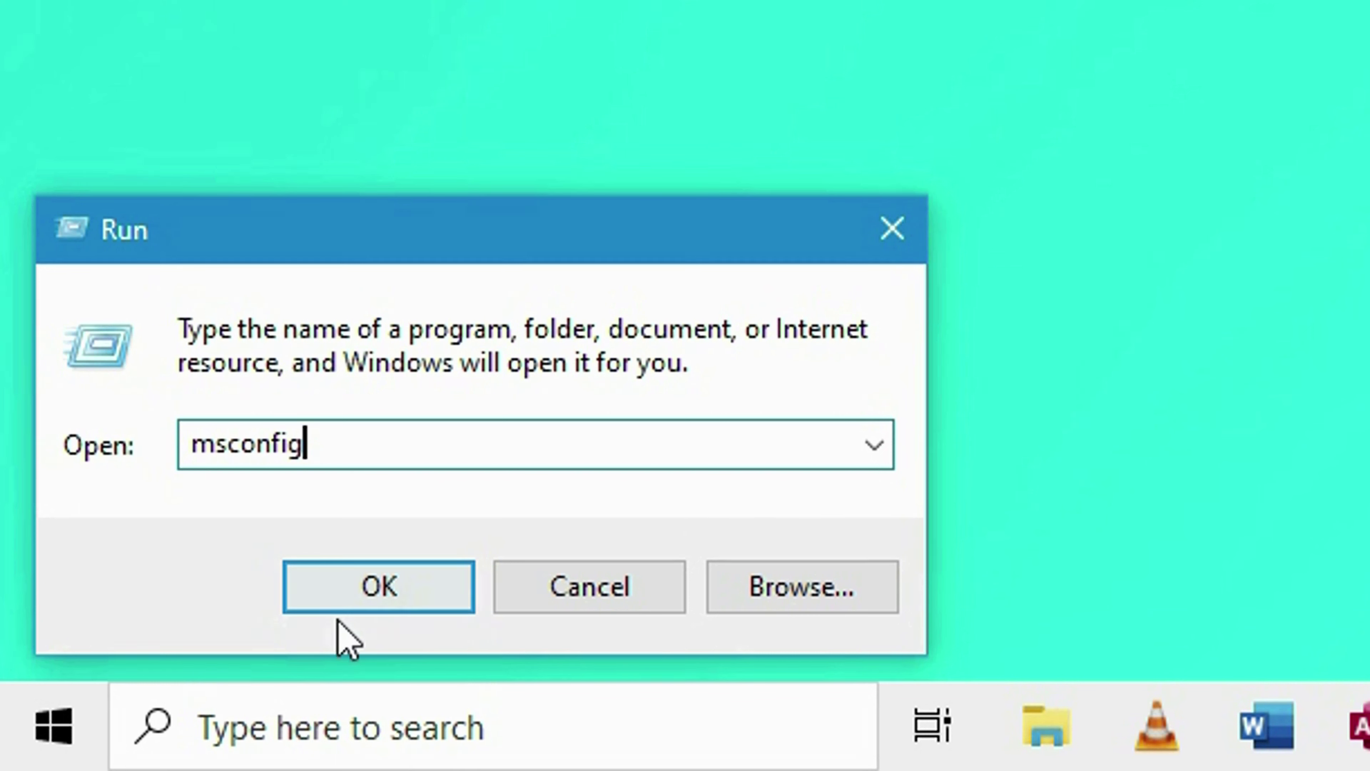
{"action": "left_click", "coordinate": [367, 602]}
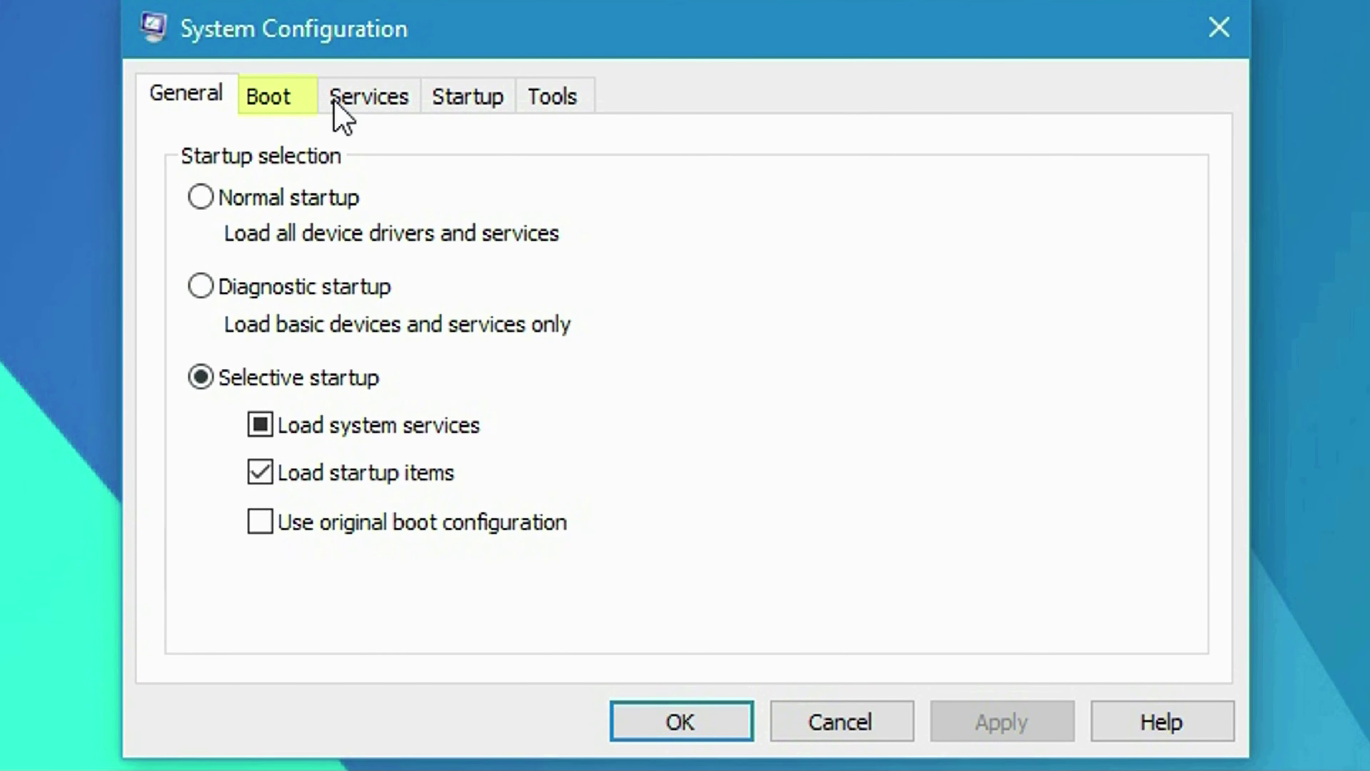
{"action": "left_click", "coordinate": [292, 104]}
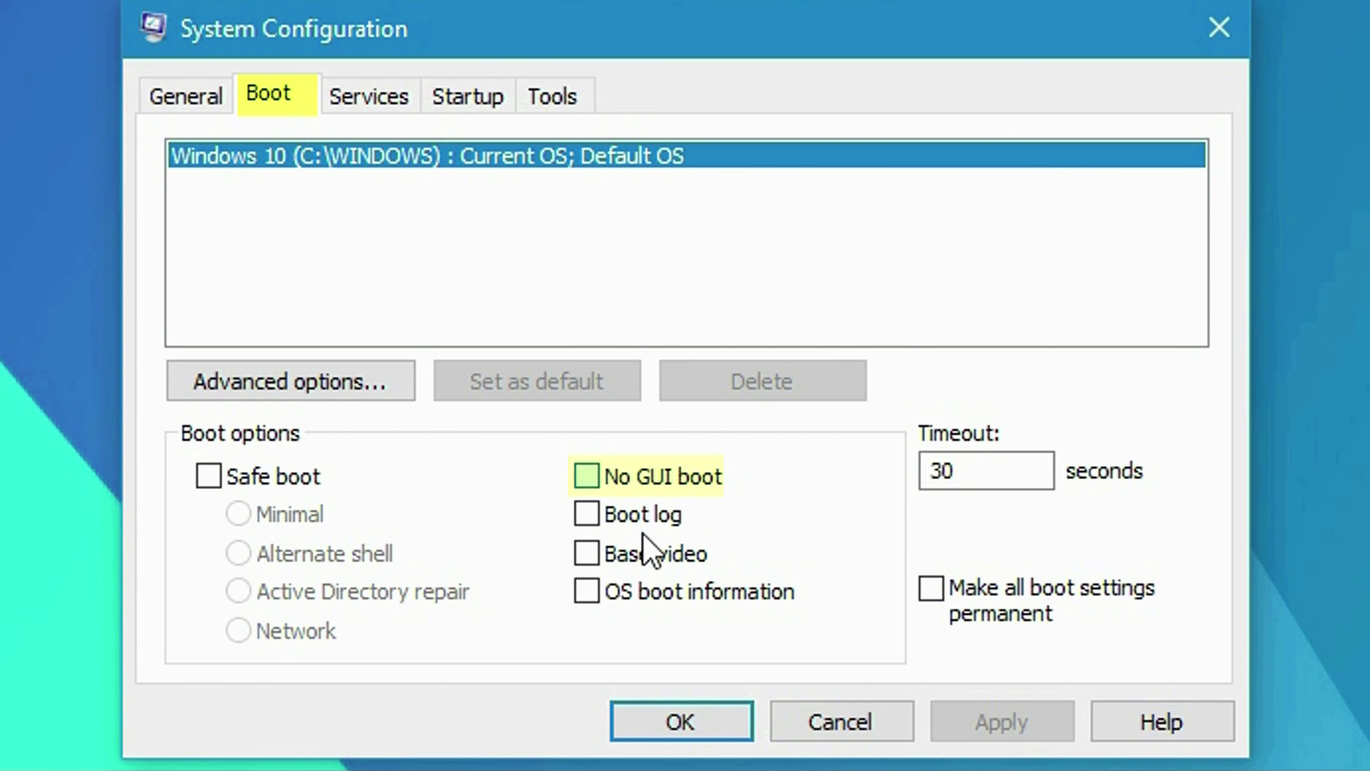
{"action": "left_click", "coordinate": [587, 476]}
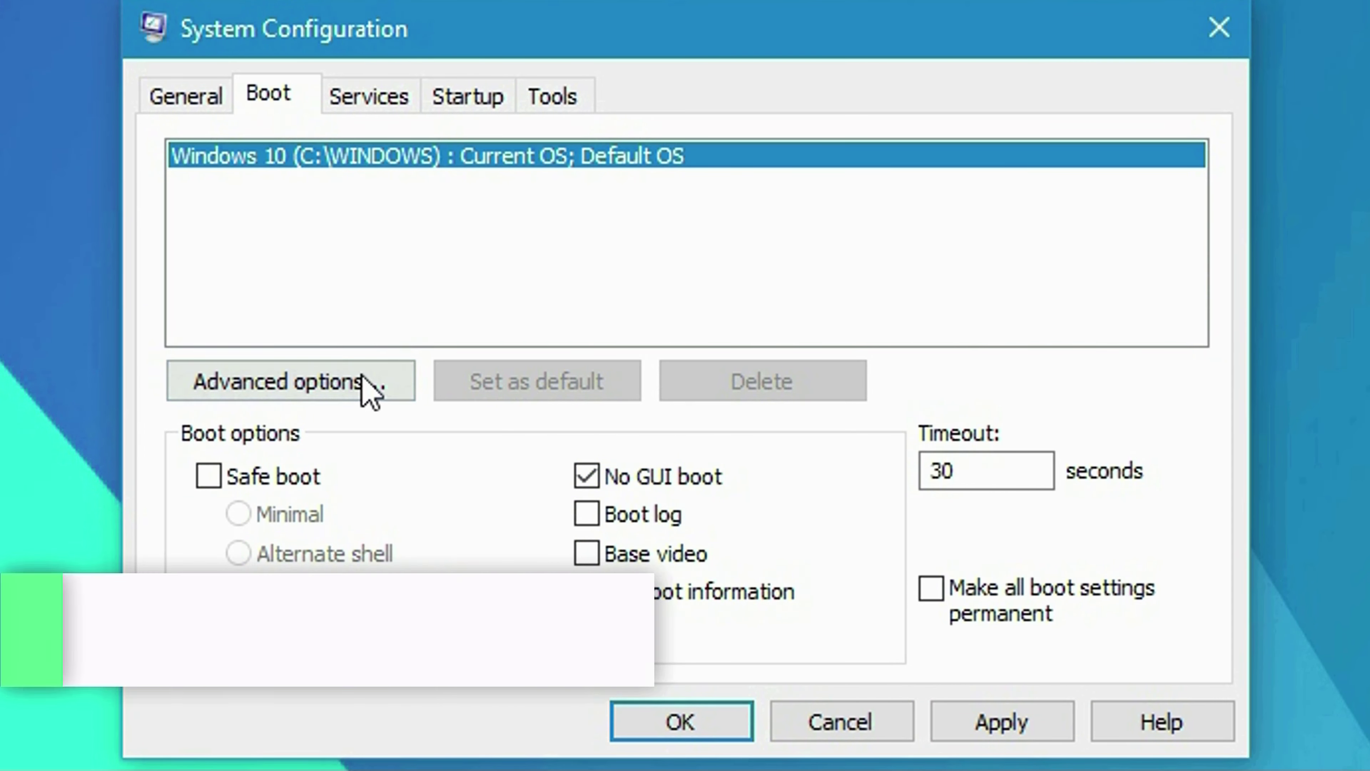
- Set the number of processors to 4 in the advanced boot options, apply the changes and close System Configuration
{"action": "left_click", "coordinate": [367, 388]}
{"action": "left_click", "coordinate": [459, 107]}
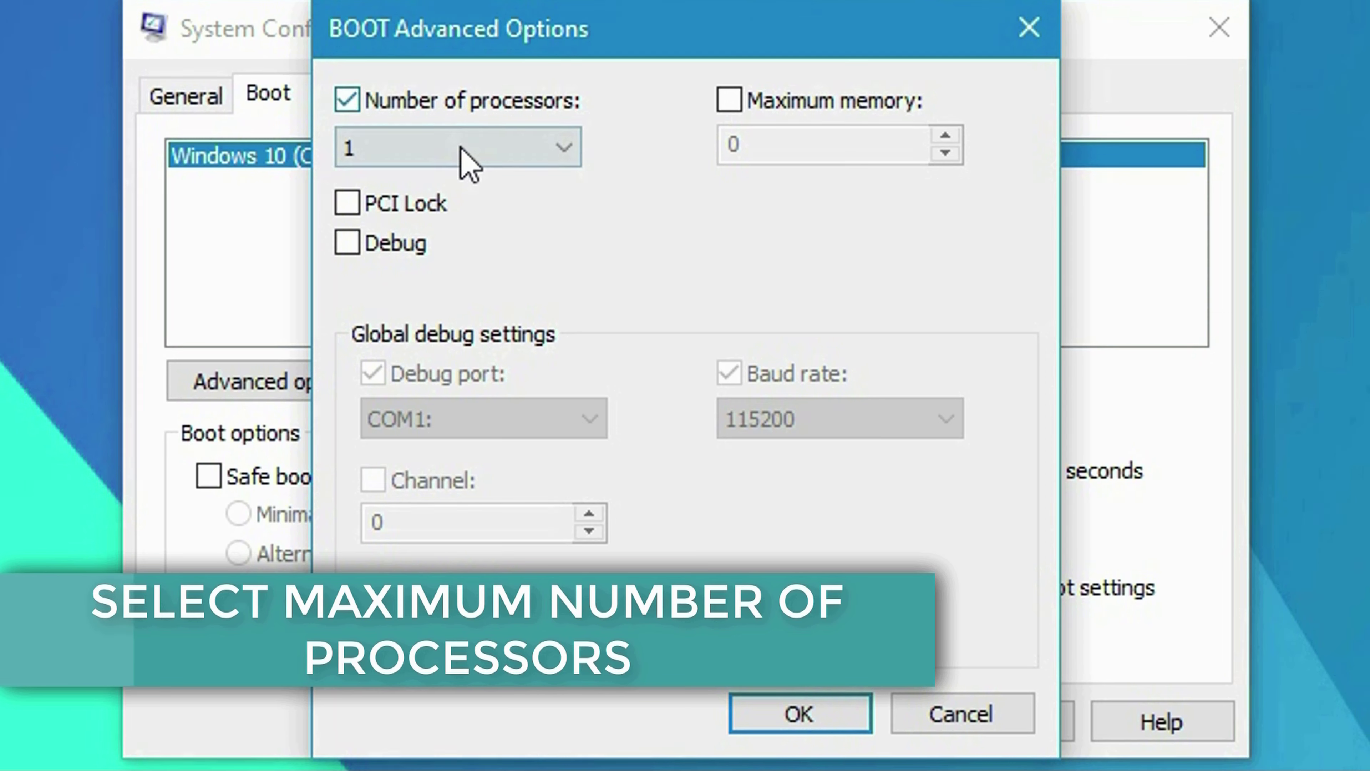
{"action": "left_click", "coordinate": [465, 158]}
{"action": "left_click", "coordinate": [447, 260]}
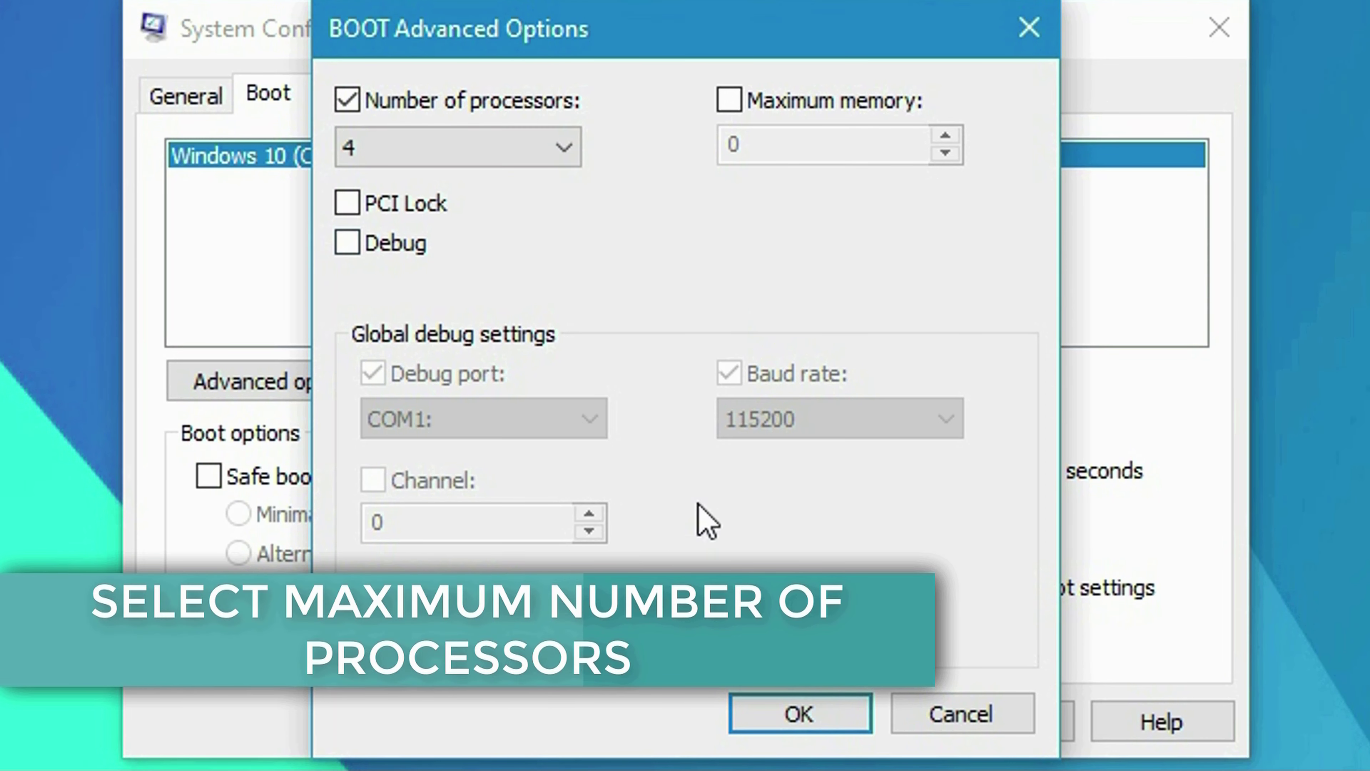
{"action": "left_click", "coordinate": [779, 717]}
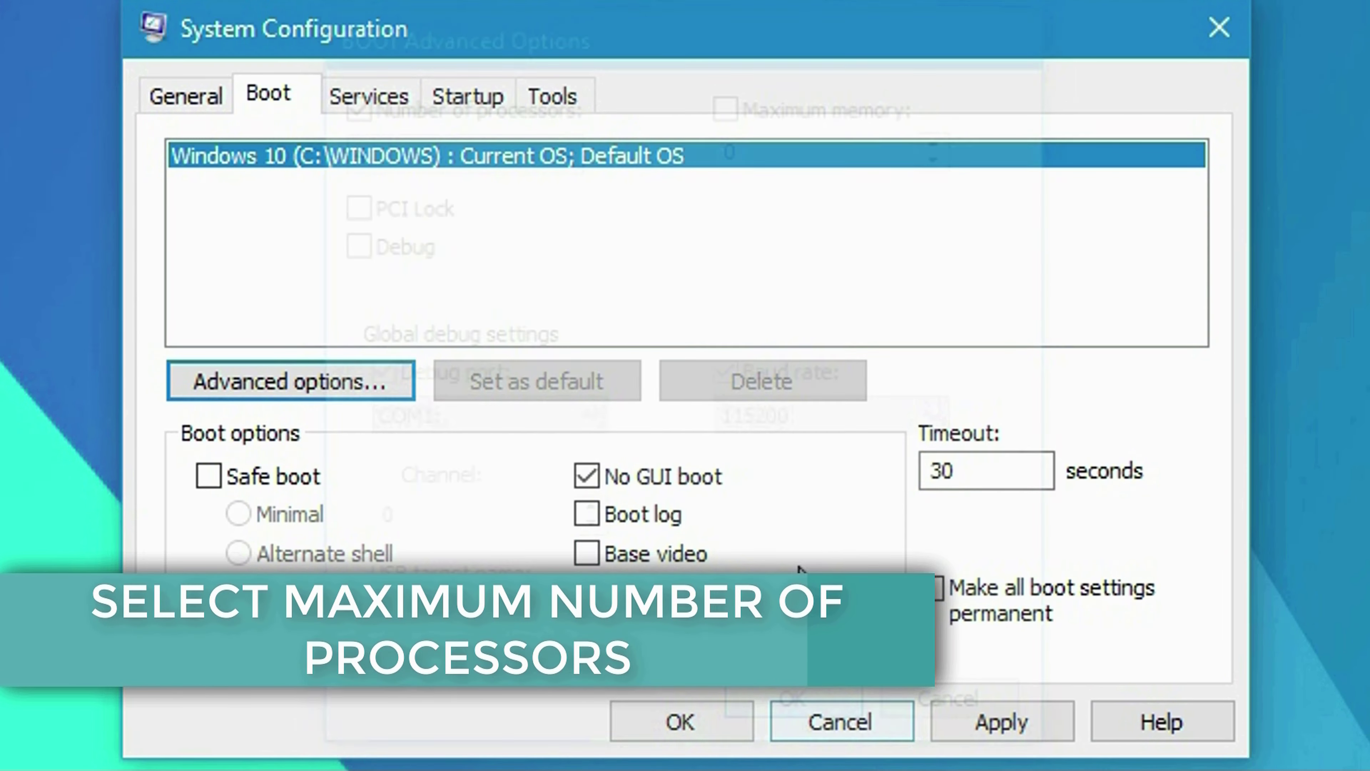
{"action": "left_click", "coordinate": [1007, 725]}
{"action": "key", "text": "Return"}
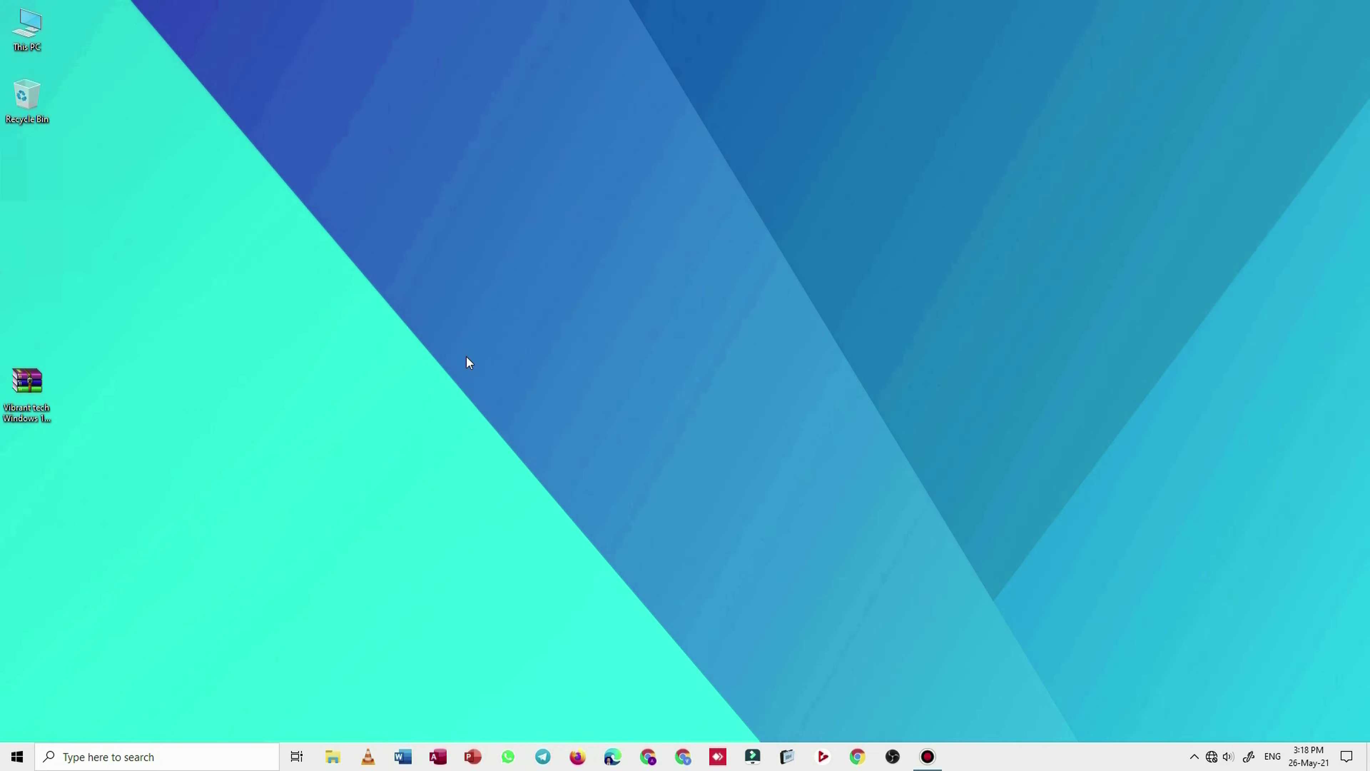
- Extract the Vibrant tech Windows 10 Optimization Pack archive on the desktop to its own folder
{"action": "right_click", "coordinate": [16, 392]}
{"action": "mouse_move", "coordinate": [107, 417]}
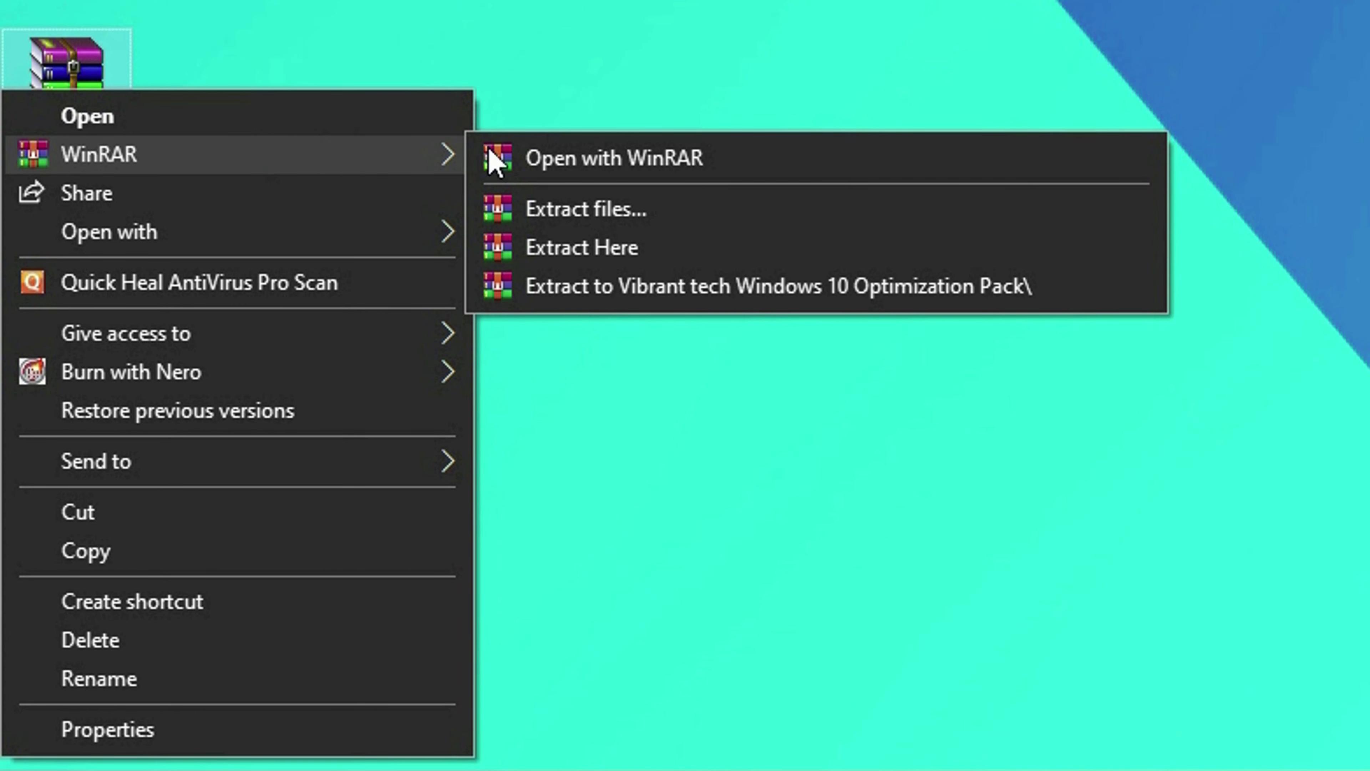
{"action": "left_click", "coordinate": [617, 286]}
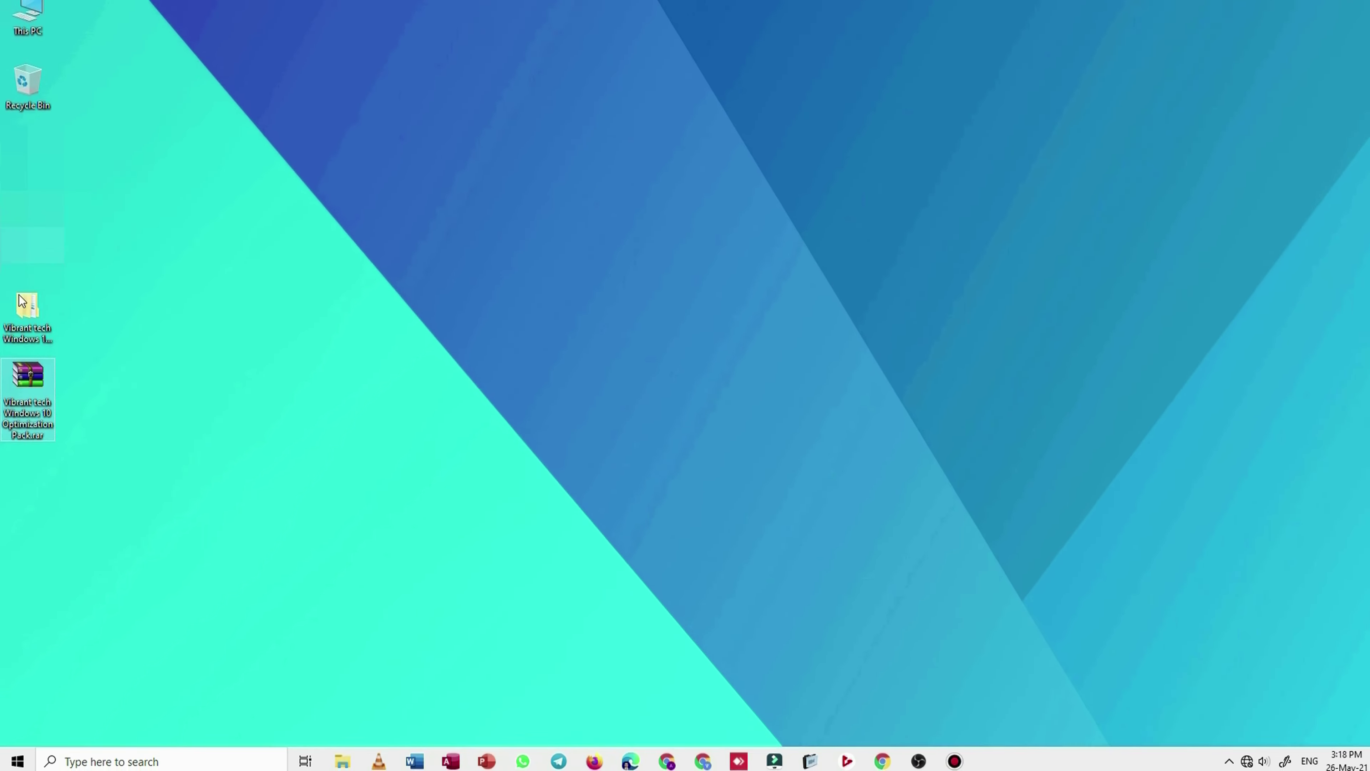
- Move the extracted folder and the archive towards the middle of the desktop and open the extracted folder
{"action": "left_click_drag", "start_coordinate": [43, 332], "coordinate": [104, 341]}
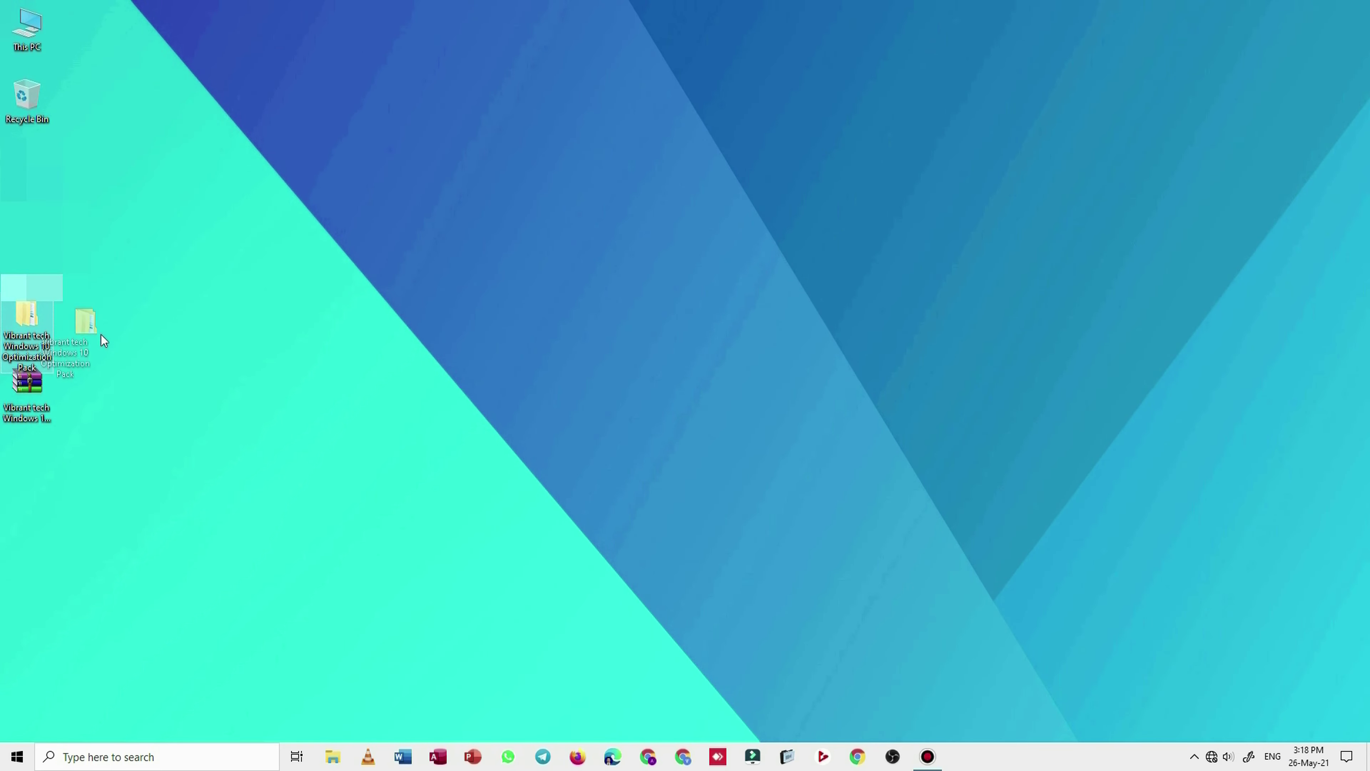
{"action": "left_click_drag", "start_coordinate": [742, 302], "coordinate": [742, 304]}
{"action": "left_click_drag", "start_coordinate": [54, 388], "coordinate": [669, 327]}
{"action": "right_click", "coordinate": [407, 249]}
{"action": "left_click", "coordinate": [538, 290]}
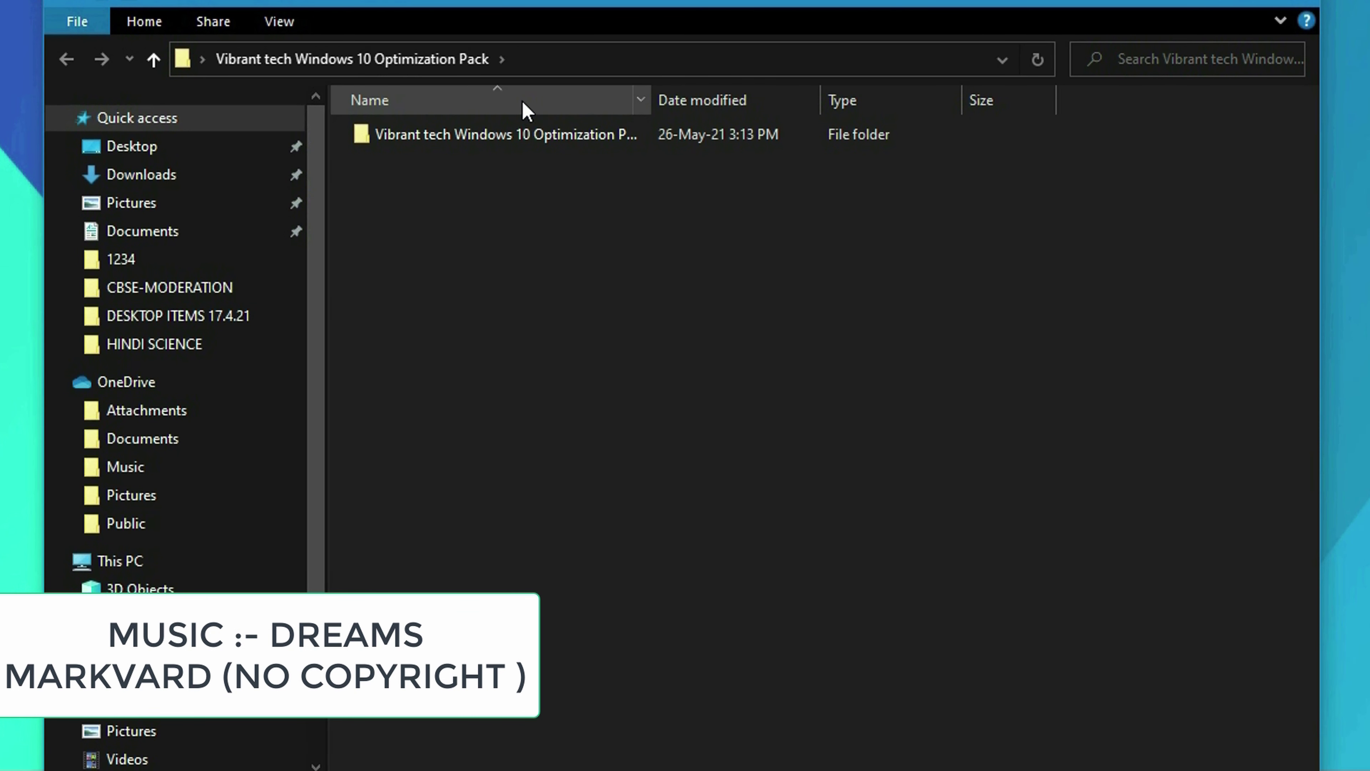
- Display the folder contents as icons and open the inner Vibrant tech Windows 10 Optimization Pack folder
{"action": "left_click", "coordinate": [278, 21]}
{"action": "left_click", "coordinate": [414, 72]}
{"action": "double_click", "coordinate": [461, 173]}
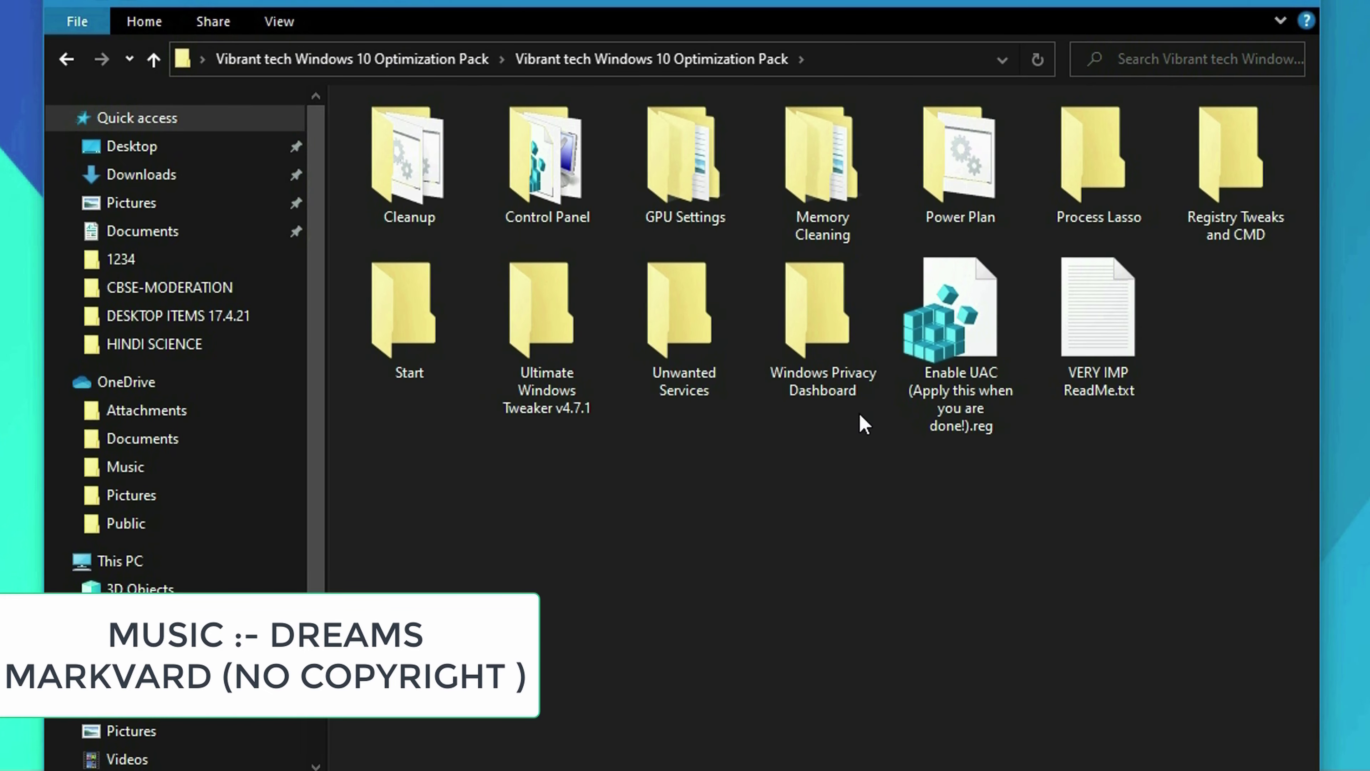
- Read VERY IMP ReadMe.txt with enlarged text, marking its first line about liability for damages, and close it
{"action": "double_click", "coordinate": [1124, 339]}
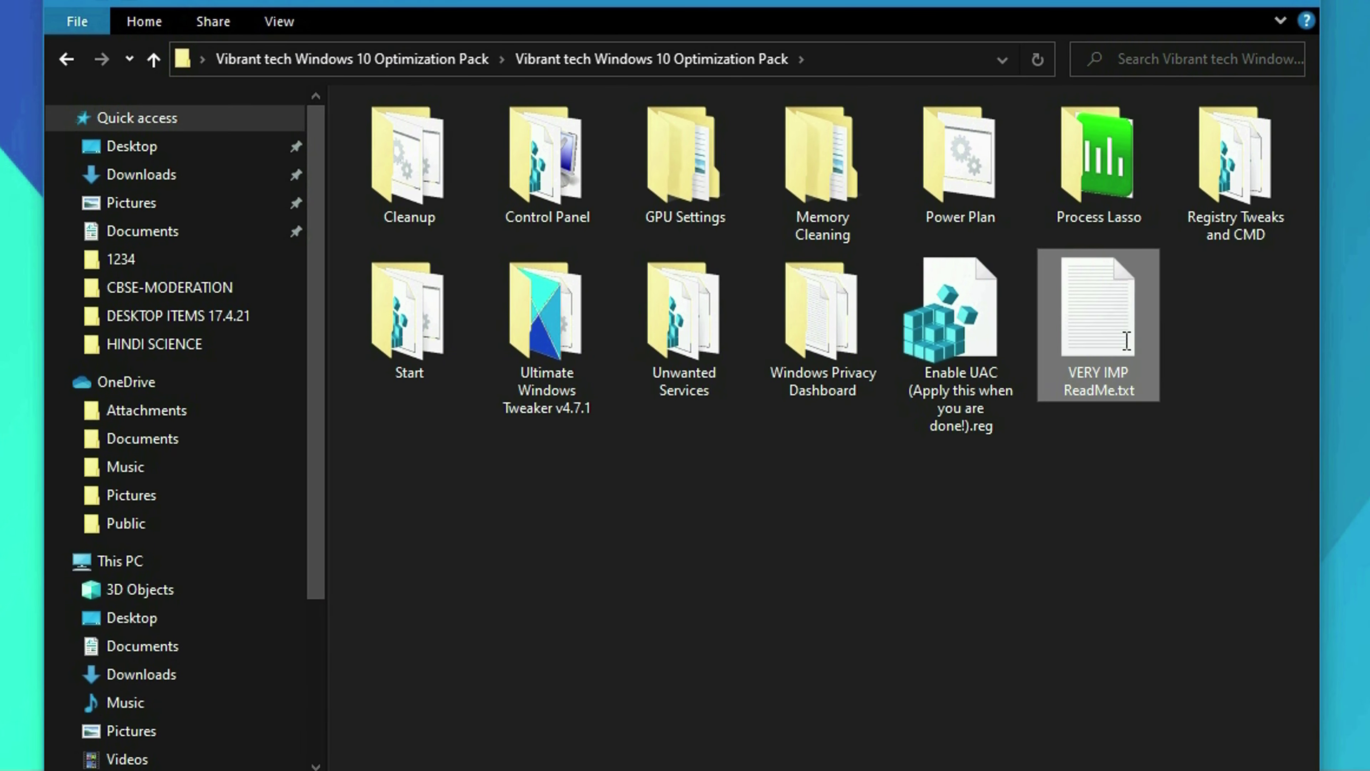
{"action": "key", "text": "ctrl+a"}
{"action": "key", "text": "ctrl+plus"}
{"action": "key", "text": "ctrl+plus"}
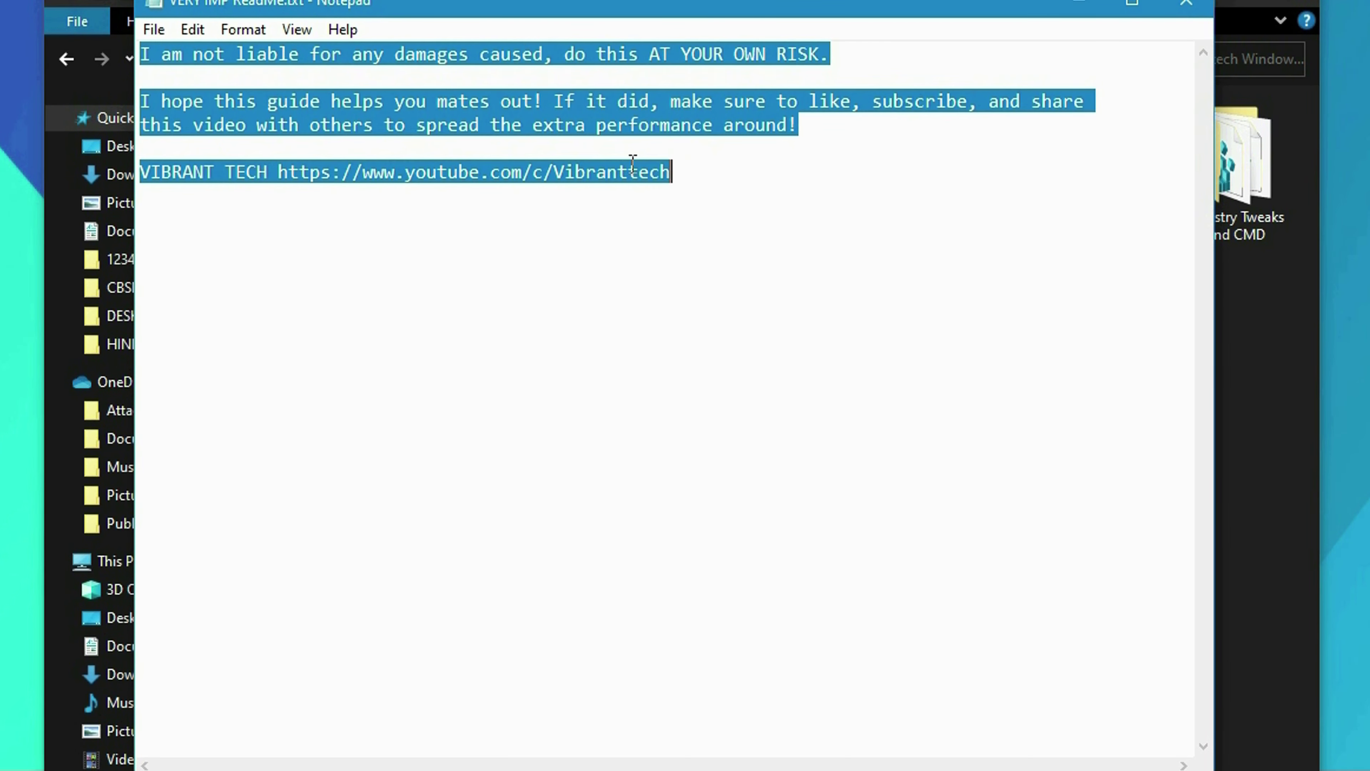
{"action": "left_click", "coordinate": [704, 307]}
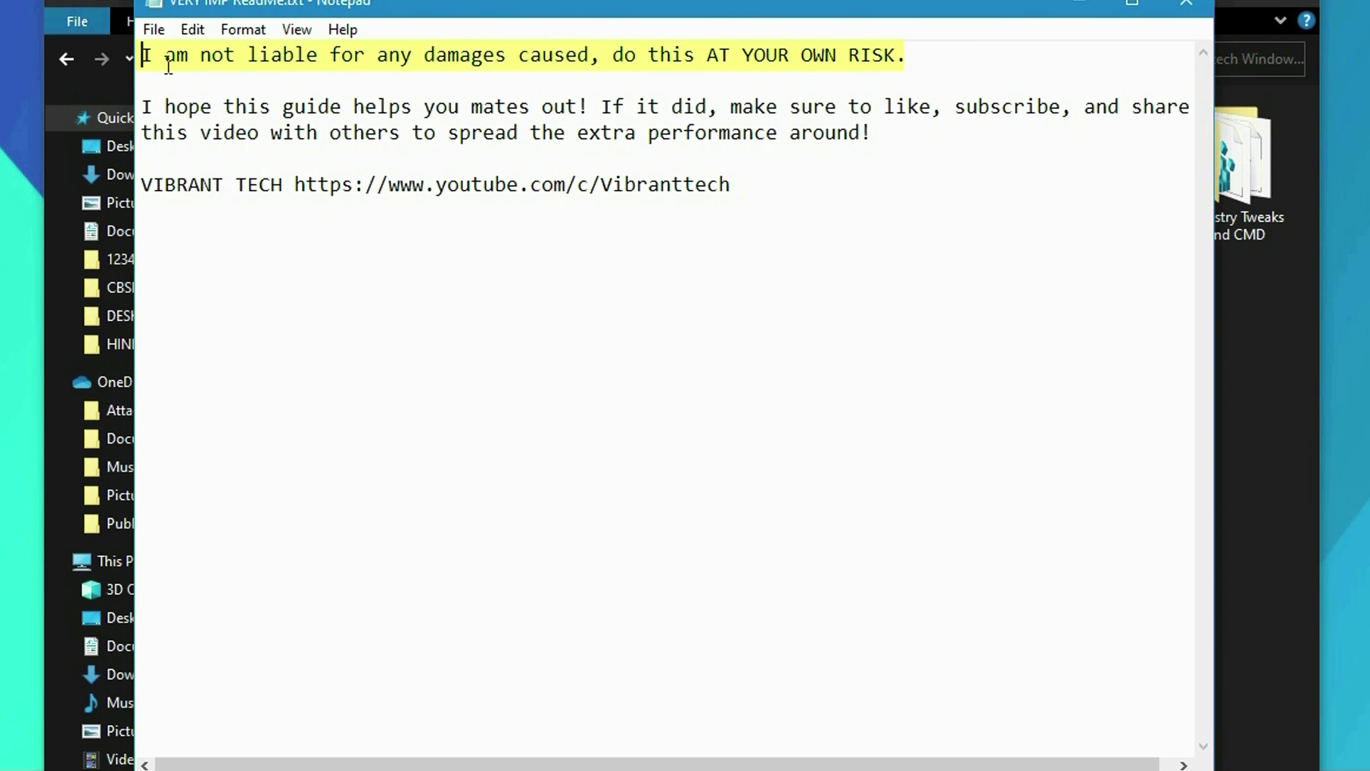
{"action": "left_click_drag", "start_coordinate": [143, 57], "coordinate": [937, 72]}
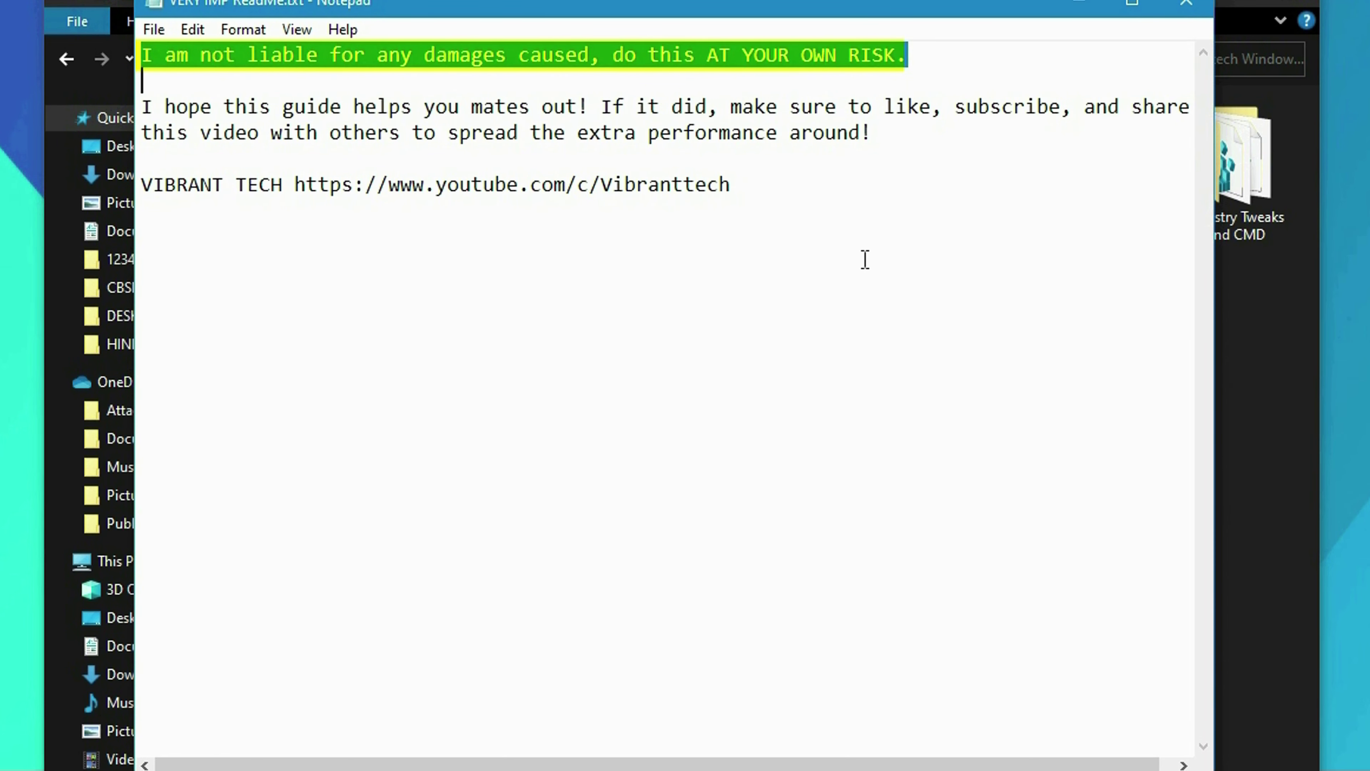
{"action": "left_click", "coordinate": [1184, 8]}
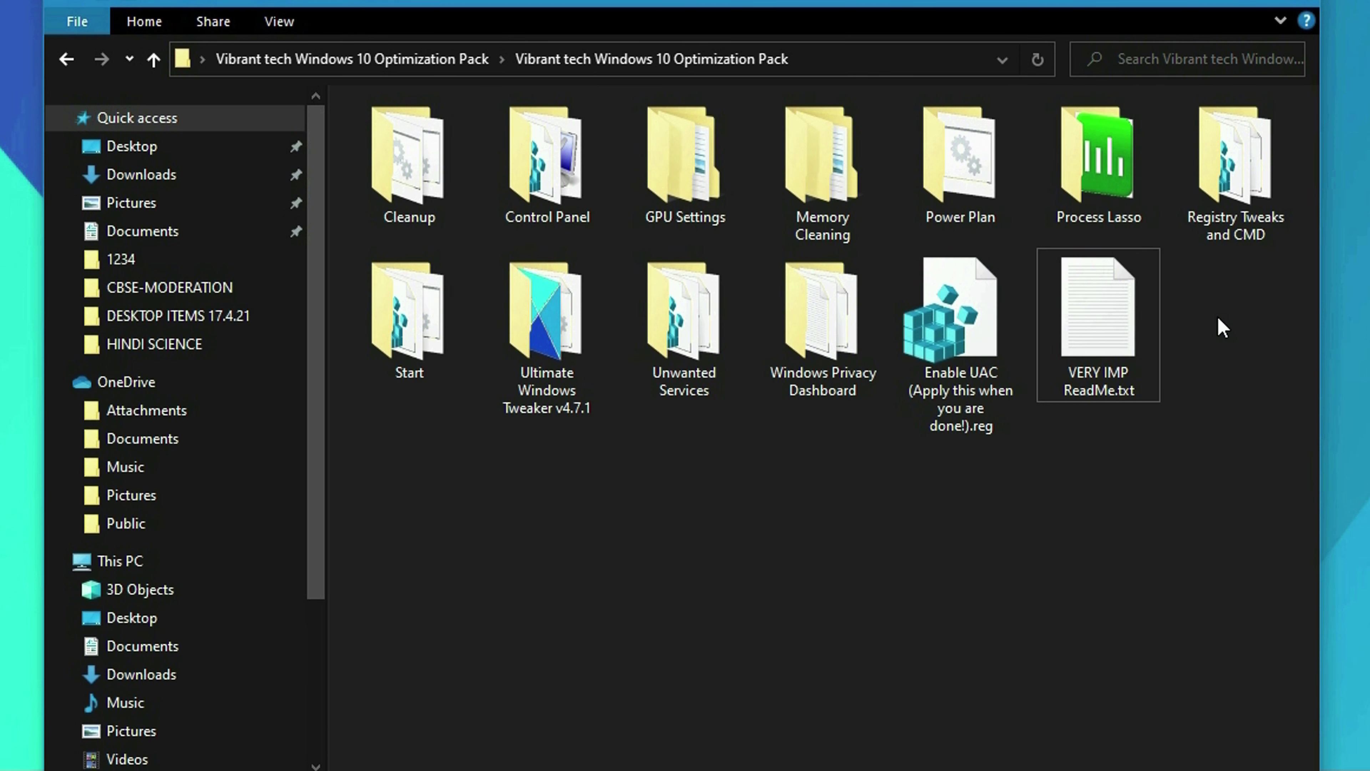
- Create a system restore point described as "optimization" using the Create A Restore Point shortcut in the Start folder
{"action": "double_click", "coordinate": [443, 373]}
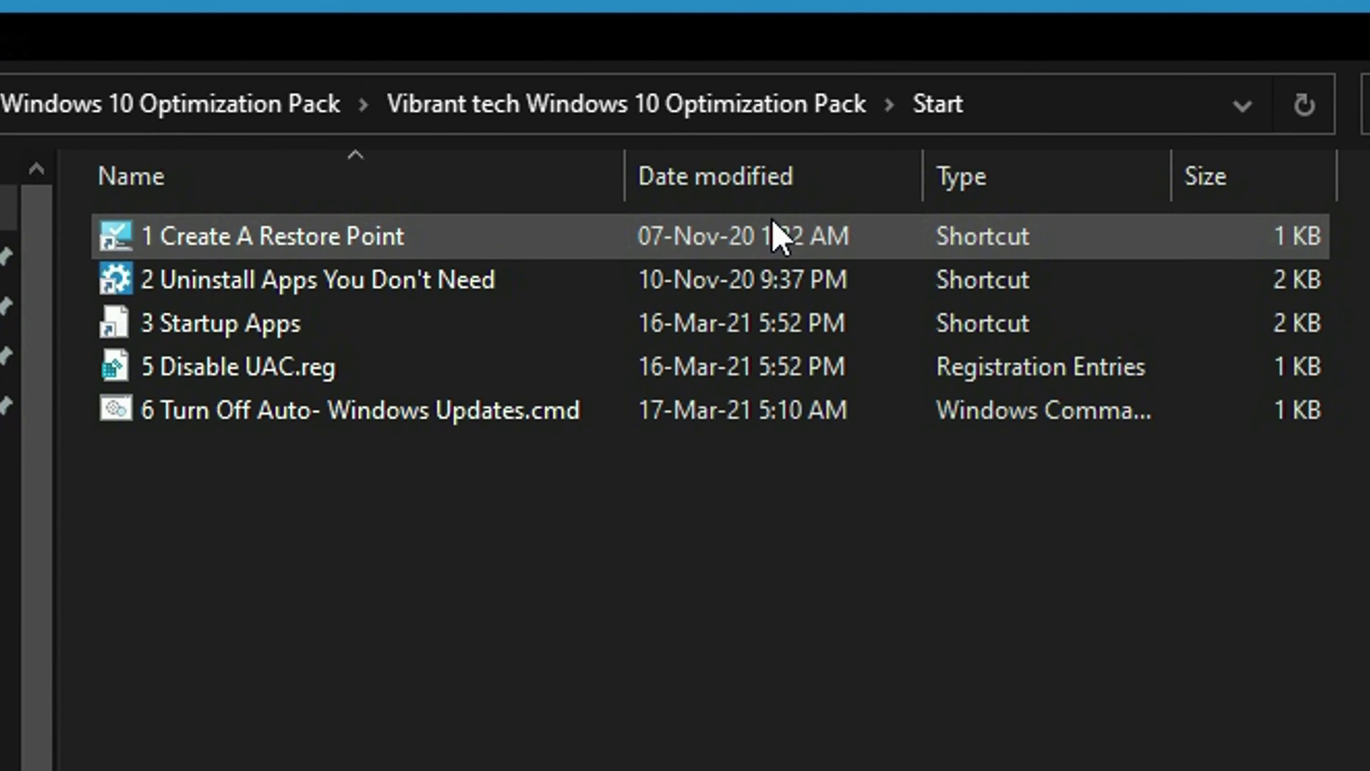
{"action": "left_click", "coordinate": [928, 249]}
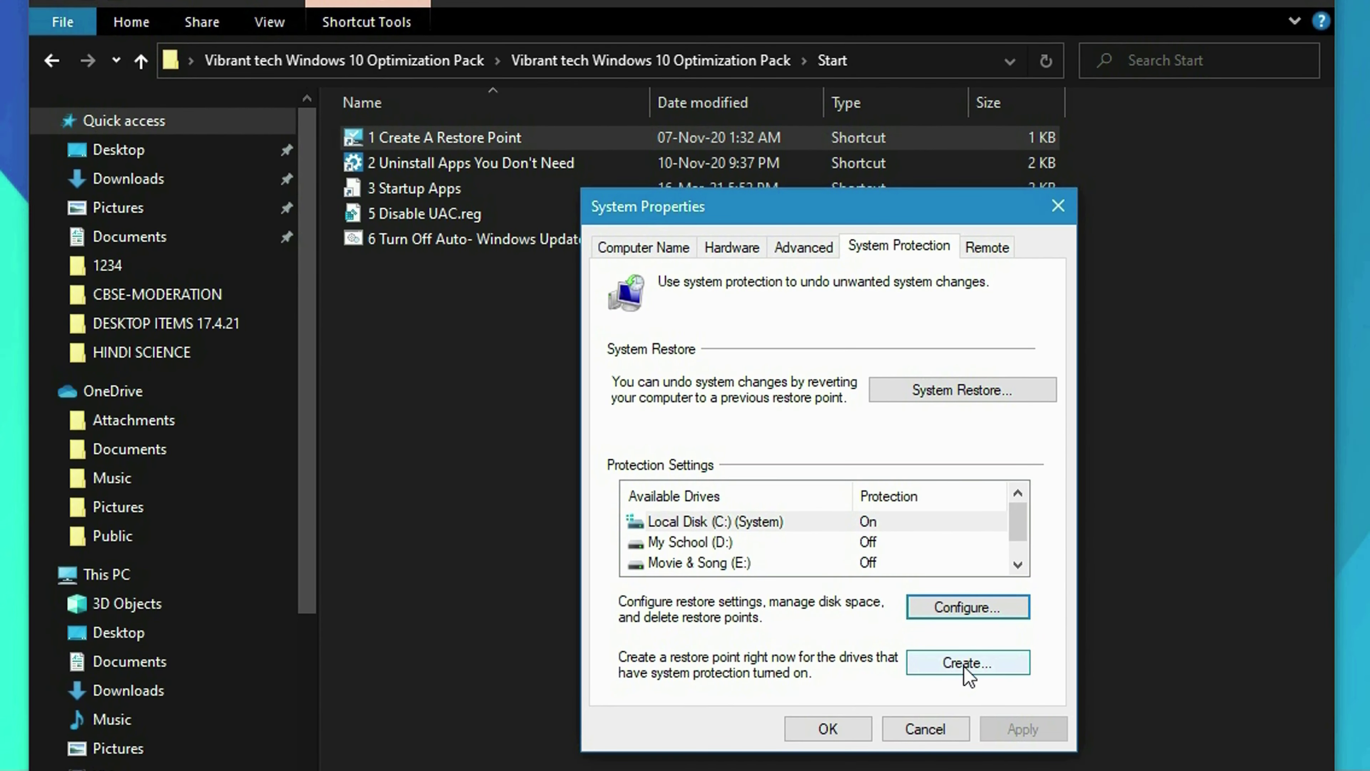
{"action": "left_click", "coordinate": [968, 664]}
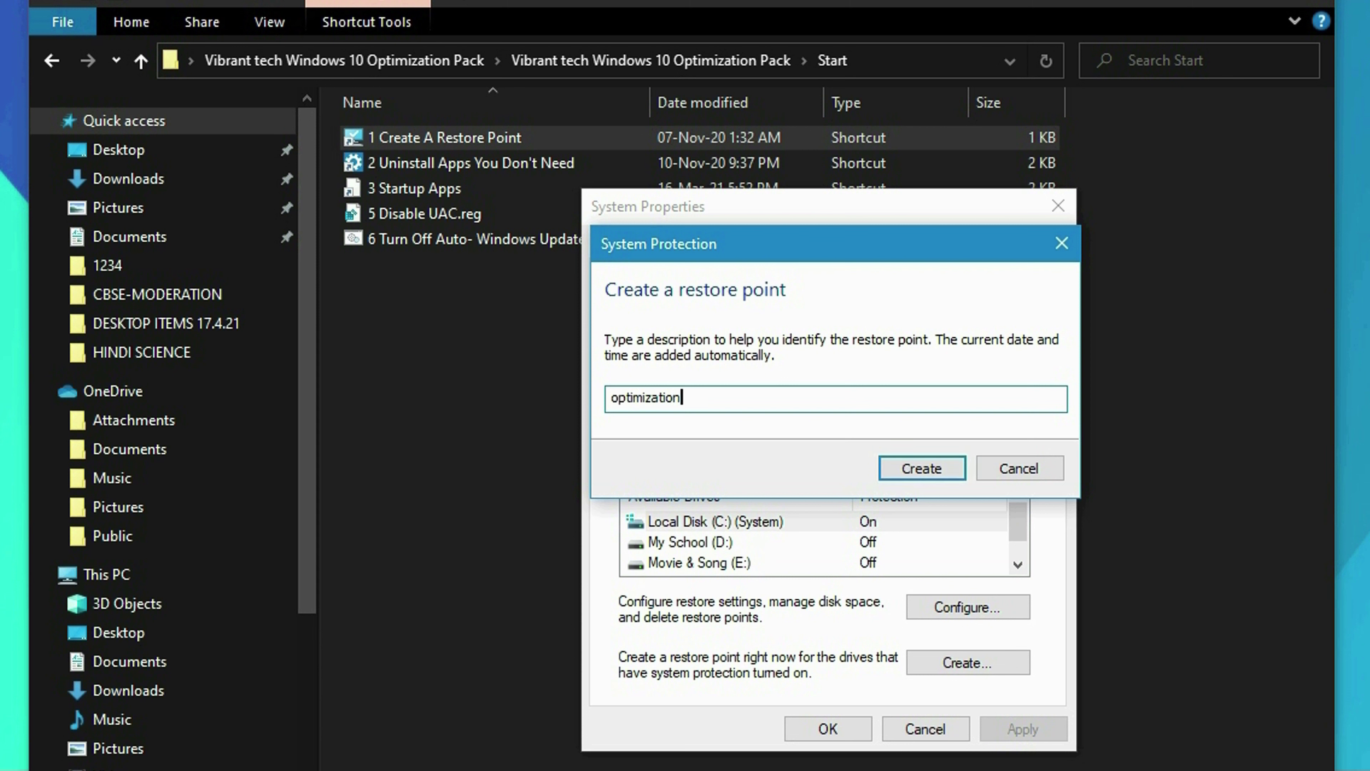
{"action": "left_click", "coordinate": [921, 469]}
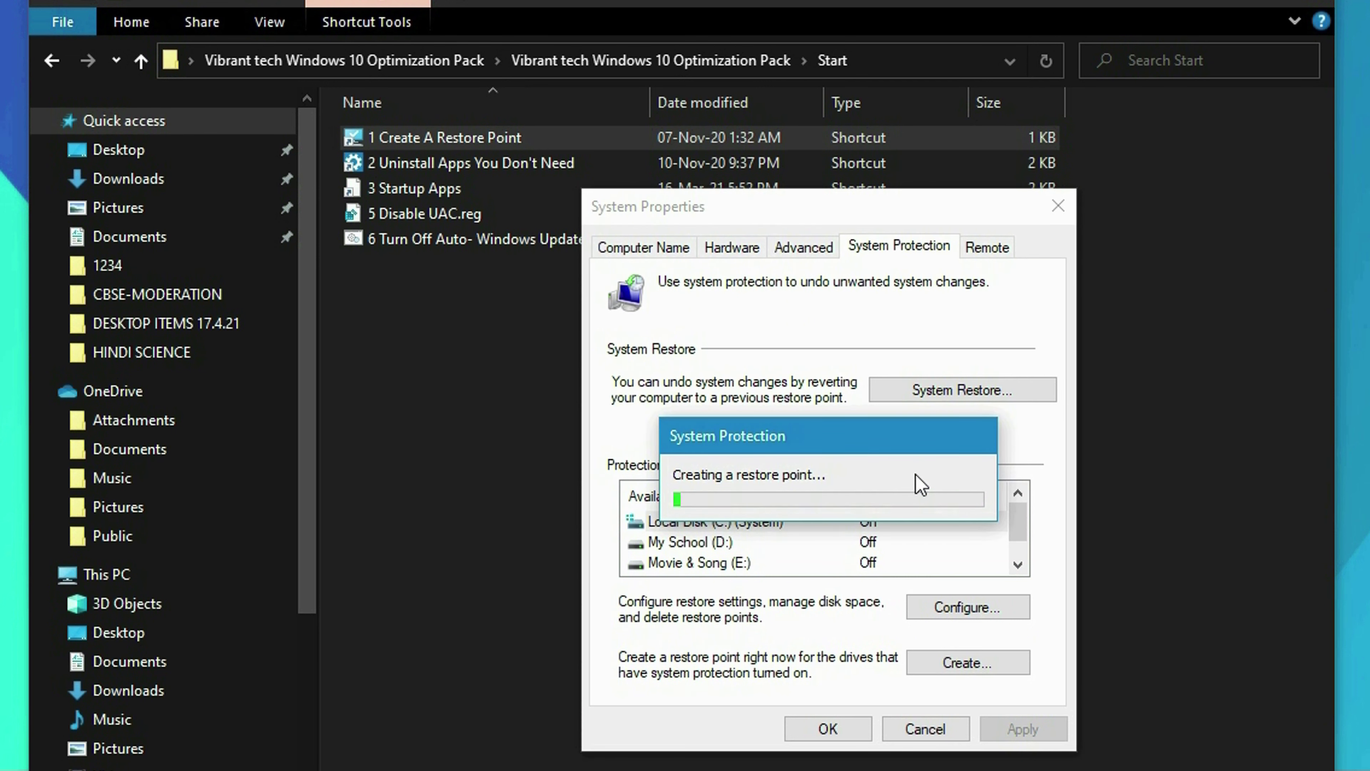
{"action": "left_click", "coordinate": [958, 489]}
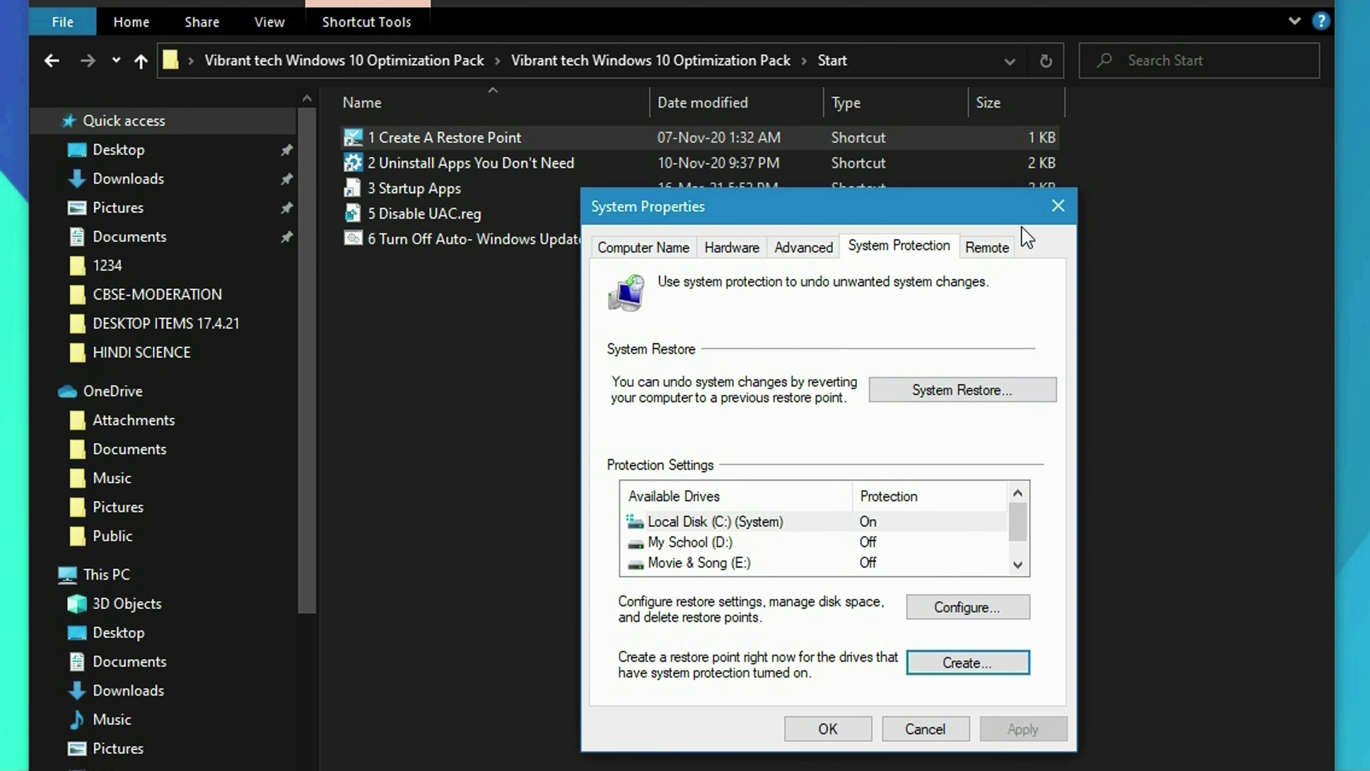
{"action": "left_click", "coordinate": [1070, 215]}
{"action": "right_click", "coordinate": [871, 419]}
{"action": "key", "text": "Escape"}
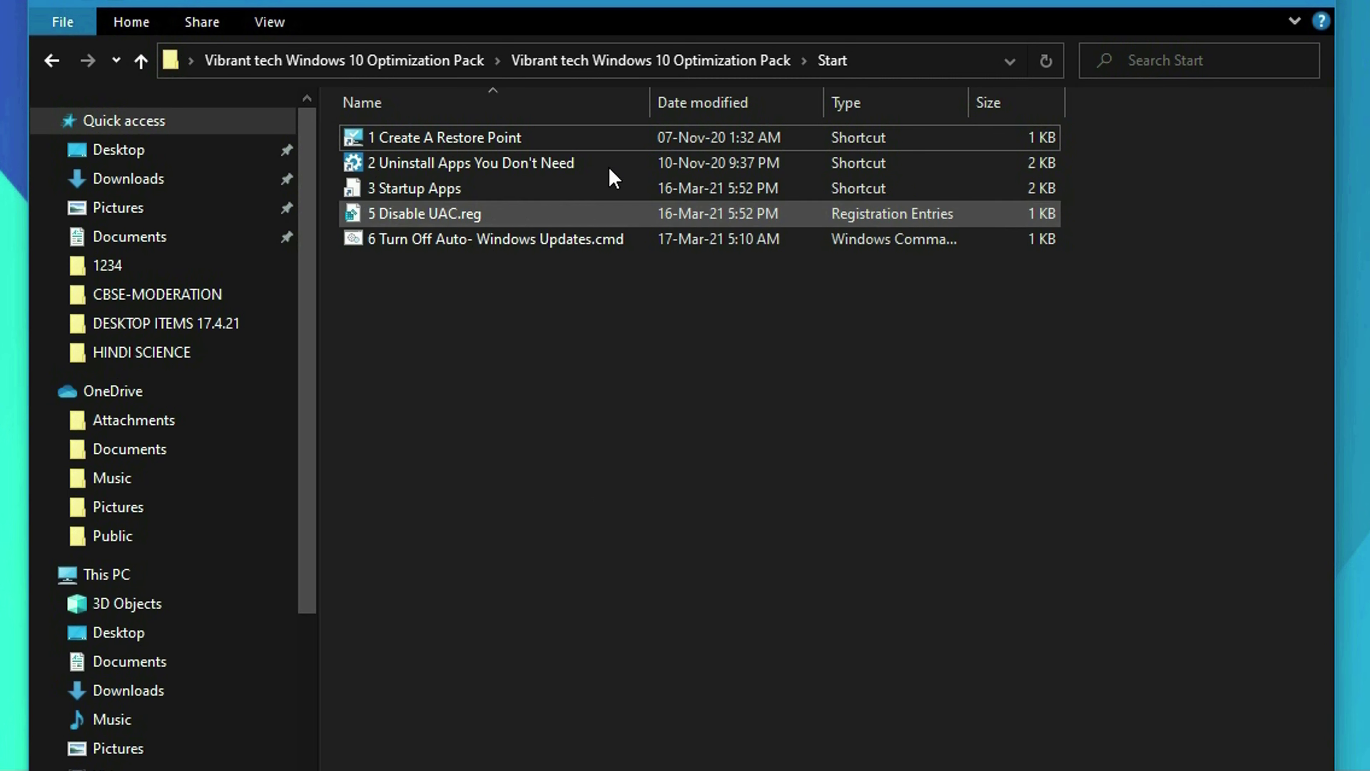
- Open the Uninstall Apps You Don't Need shortcut and uninstall 3D Builder
{"action": "double_click", "coordinate": [610, 167]}
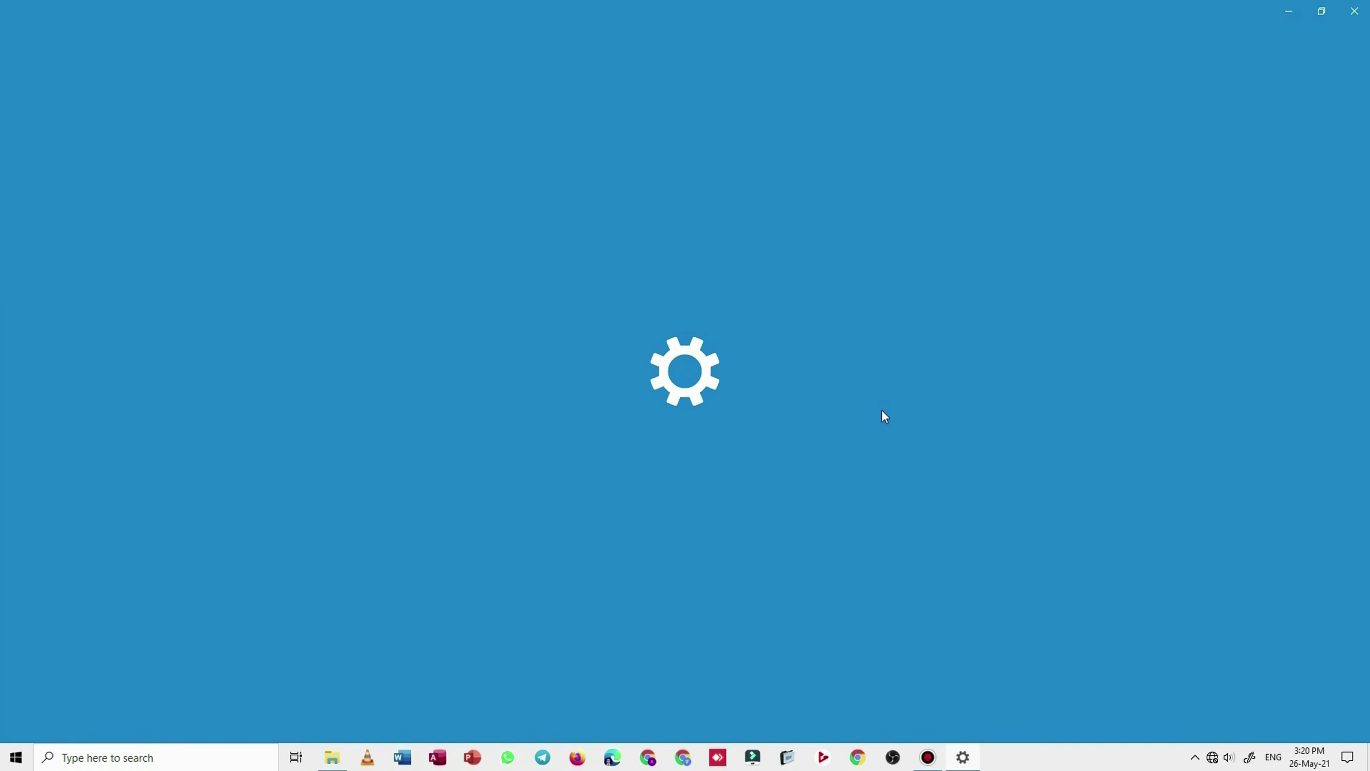
{"action": "scroll", "coordinate": [883, 416], "scroll_direction": "down", "scroll_amount": 4}
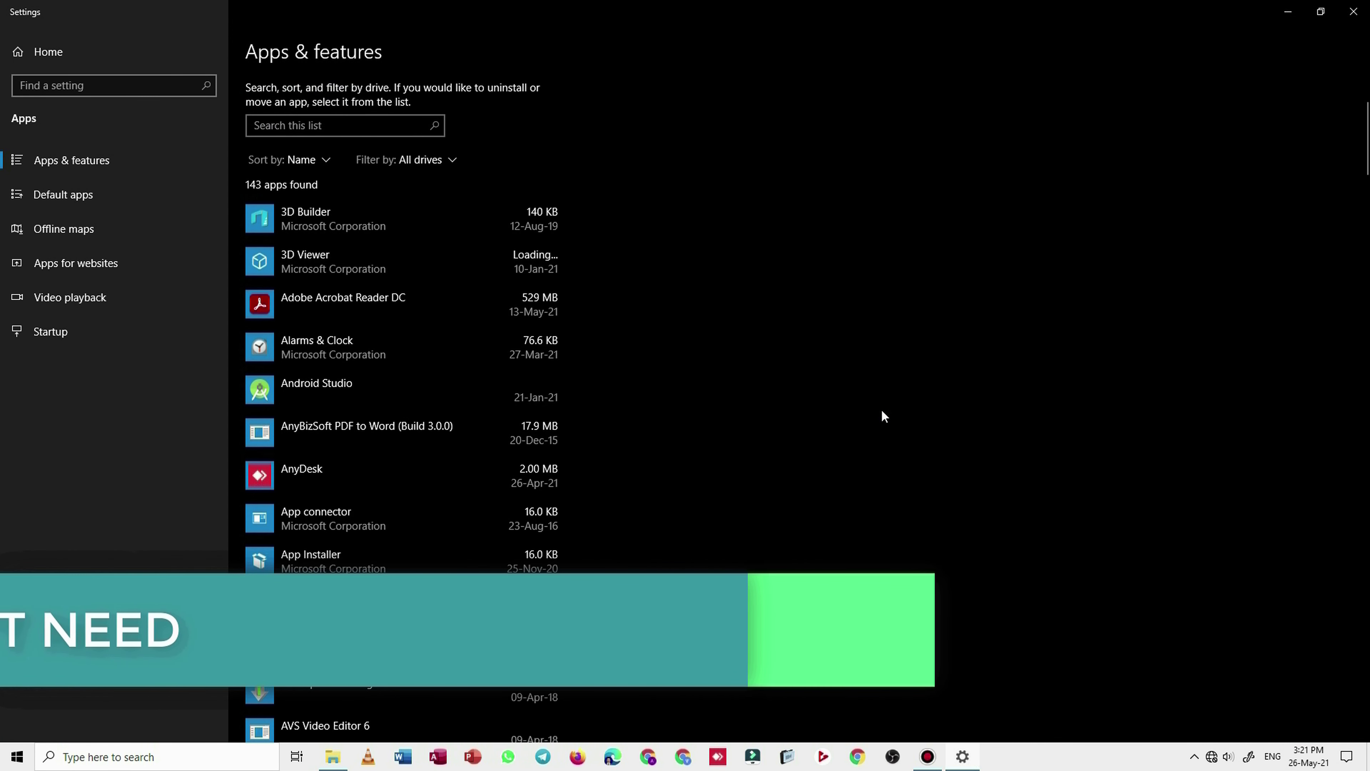
{"action": "left_click", "coordinate": [534, 221]}
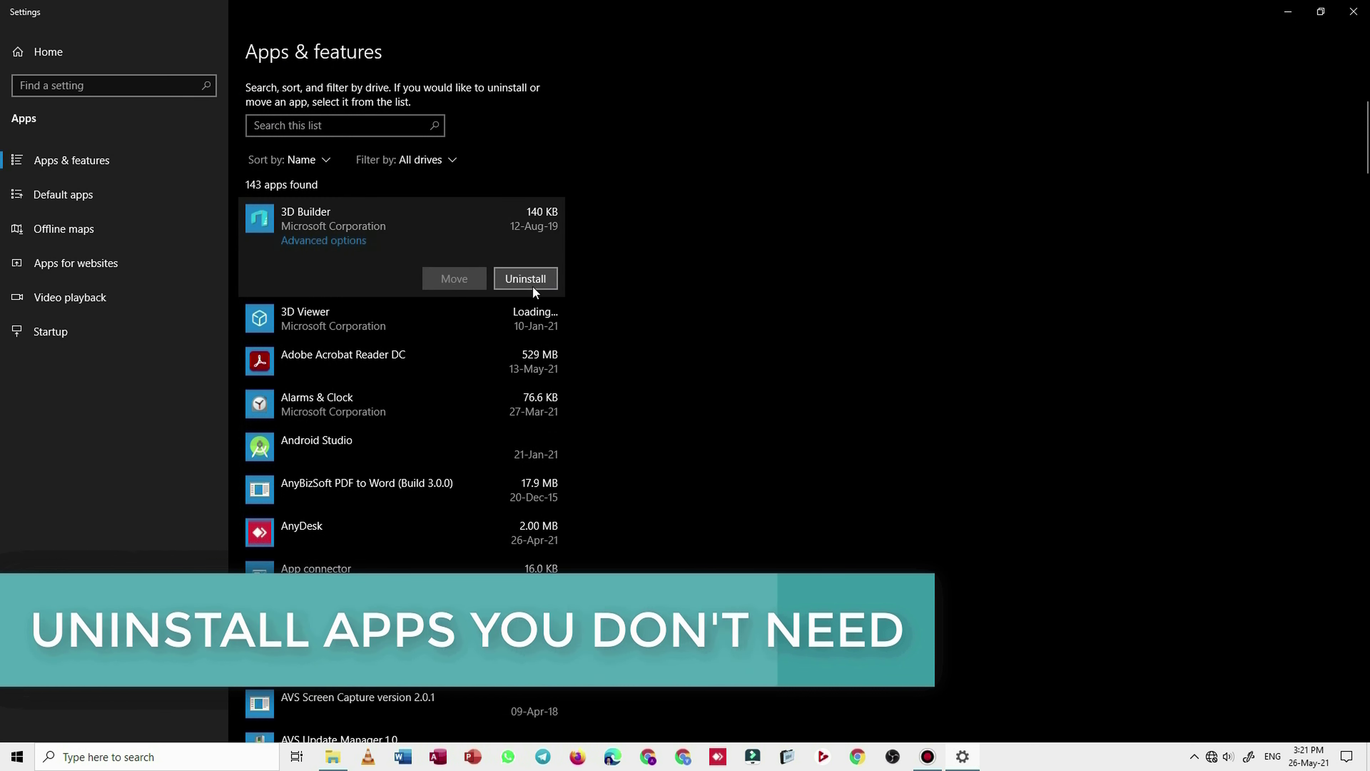
{"action": "left_click", "coordinate": [532, 285]}
{"action": "left_click", "coordinate": [592, 242]}
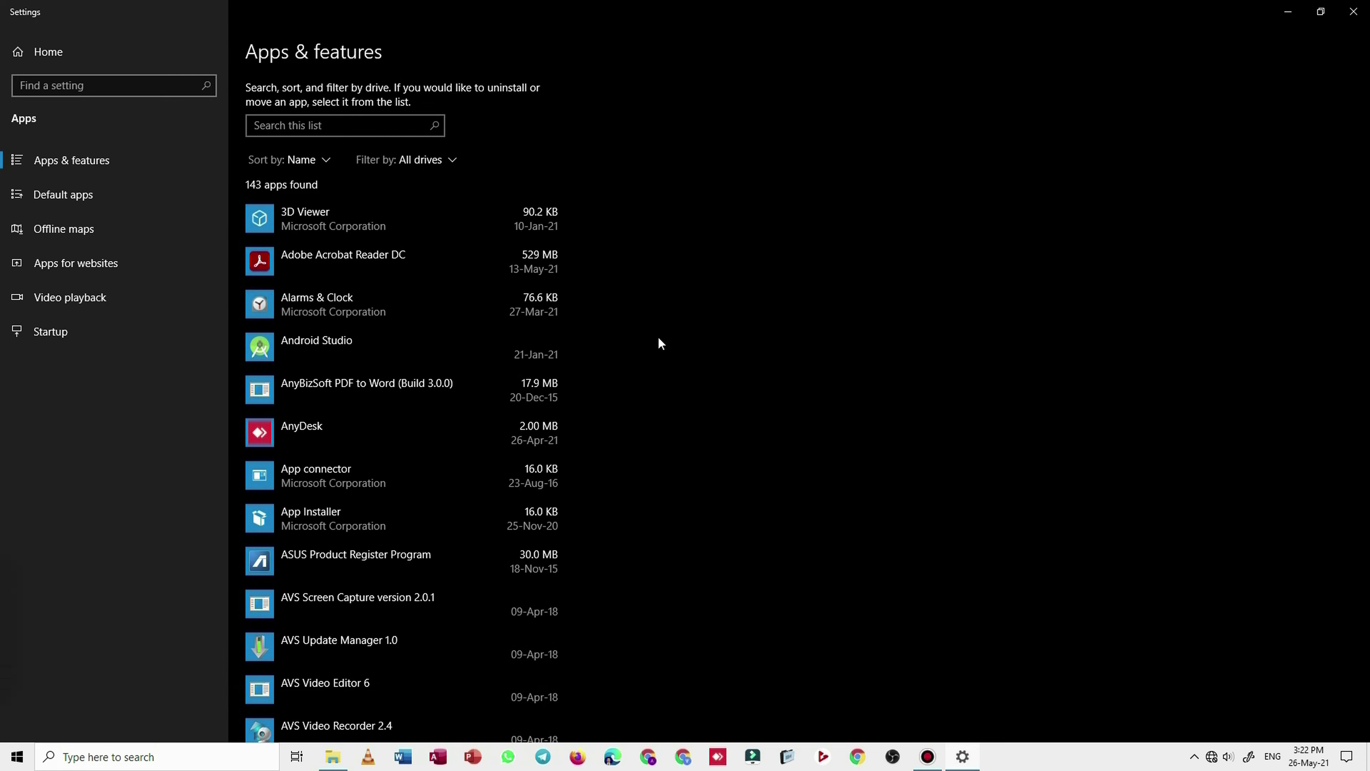
- Look through the installed apps for other unneeded programs, expand the 3D Viewer entry and close Settings
{"action": "scroll", "coordinate": [456, 598], "scroll_direction": "down", "scroll_amount": 12}
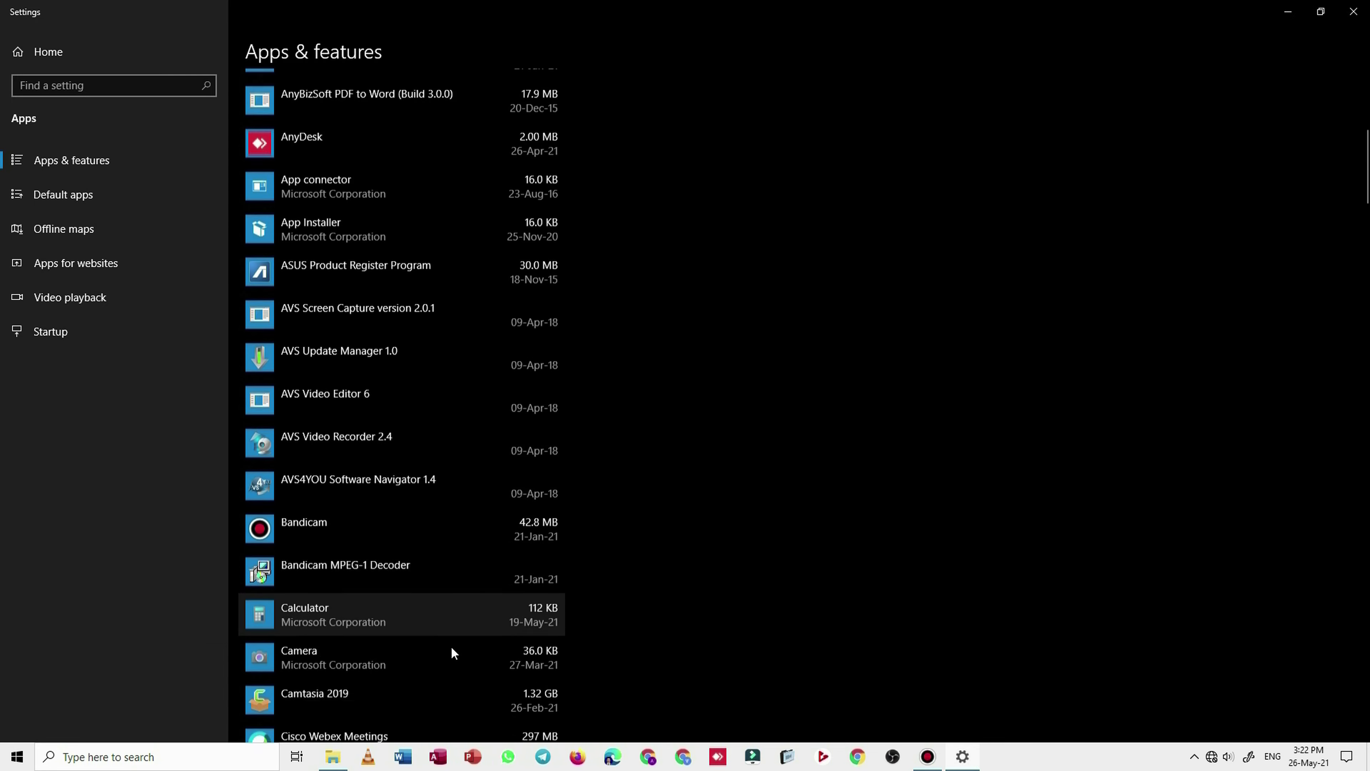
{"action": "scroll", "coordinate": [476, 670], "scroll_direction": "down", "scroll_amount": 8}
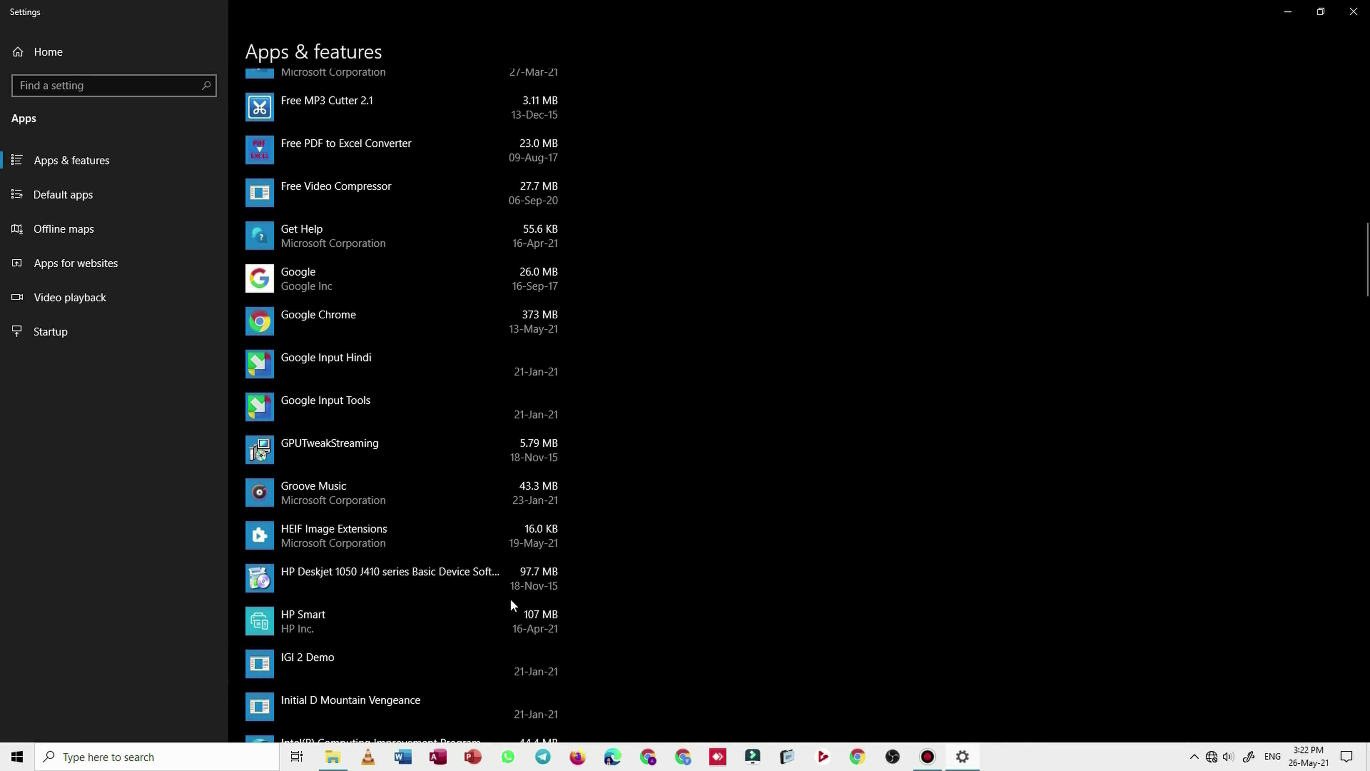
{"action": "scroll", "coordinate": [486, 589], "scroll_direction": "down", "scroll_amount": 4}
{"action": "scroll", "coordinate": [467, 577], "scroll_direction": "down", "scroll_amount": 11}
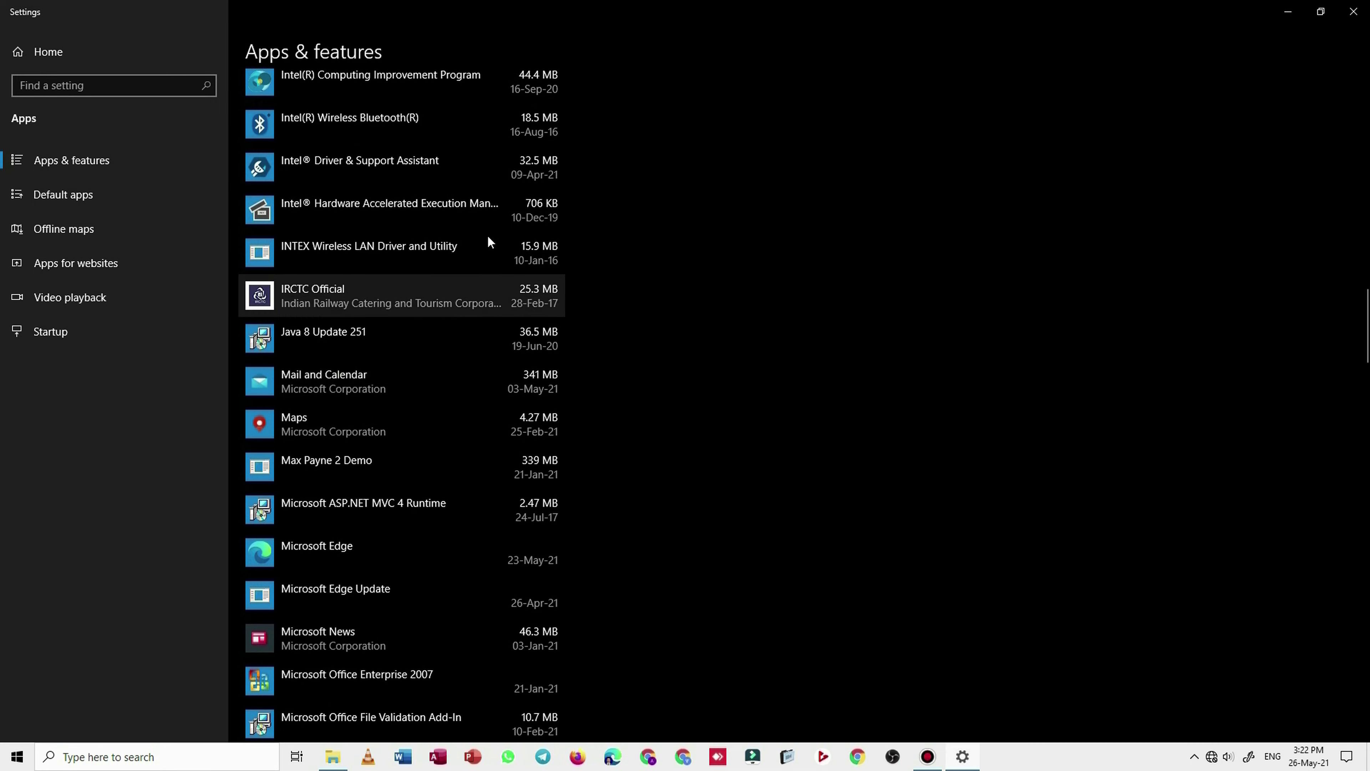
{"action": "scroll", "coordinate": [431, 205], "scroll_direction": "up", "scroll_amount": 20}
{"action": "scroll", "coordinate": [380, 171], "scroll_direction": "up", "scroll_amount": 15}
{"action": "left_click", "coordinate": [489, 459]}
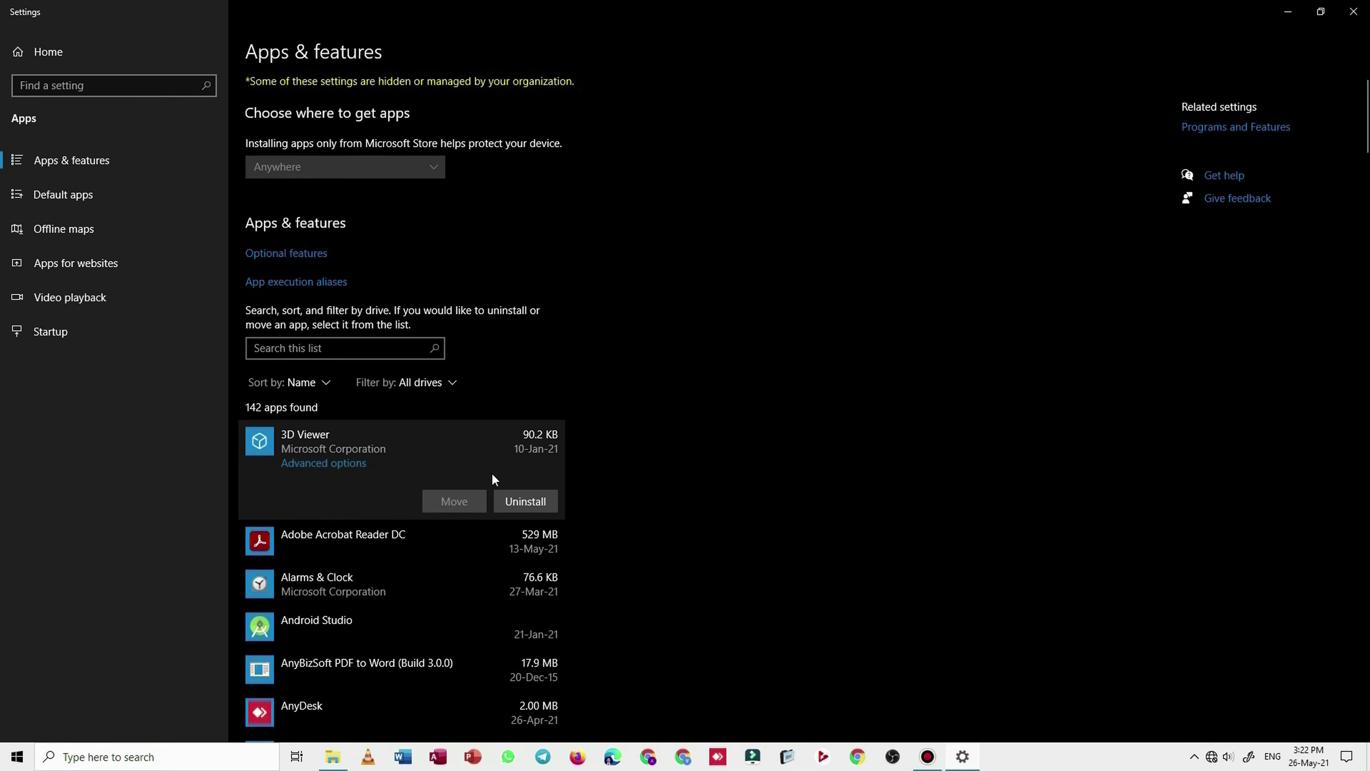
{"action": "left_click", "coordinate": [1351, 9]}
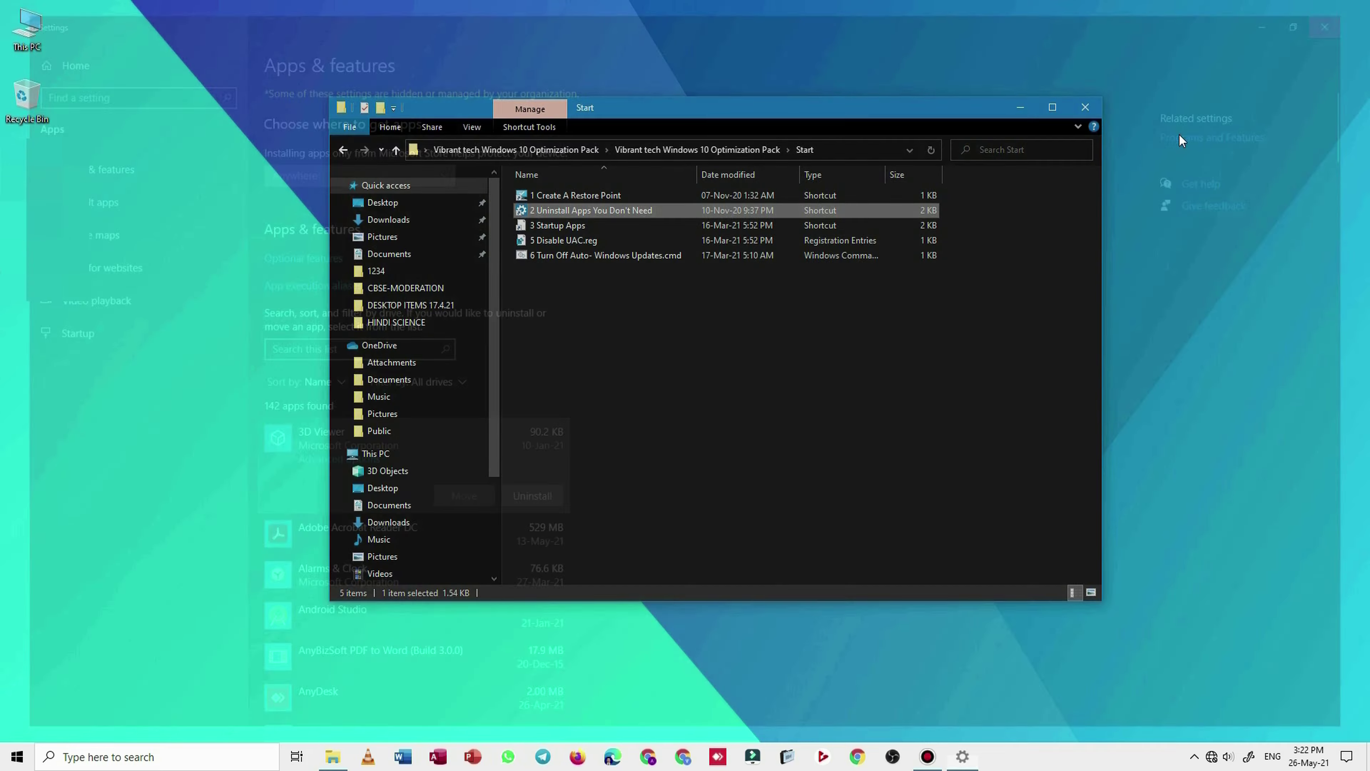
- Refresh the Start folder, open the 3 Startup Apps shortcut and disable the Windows Security notification startup entry
{"action": "right_click", "coordinate": [657, 306]}
{"action": "mouse_move", "coordinate": [622, 348]}
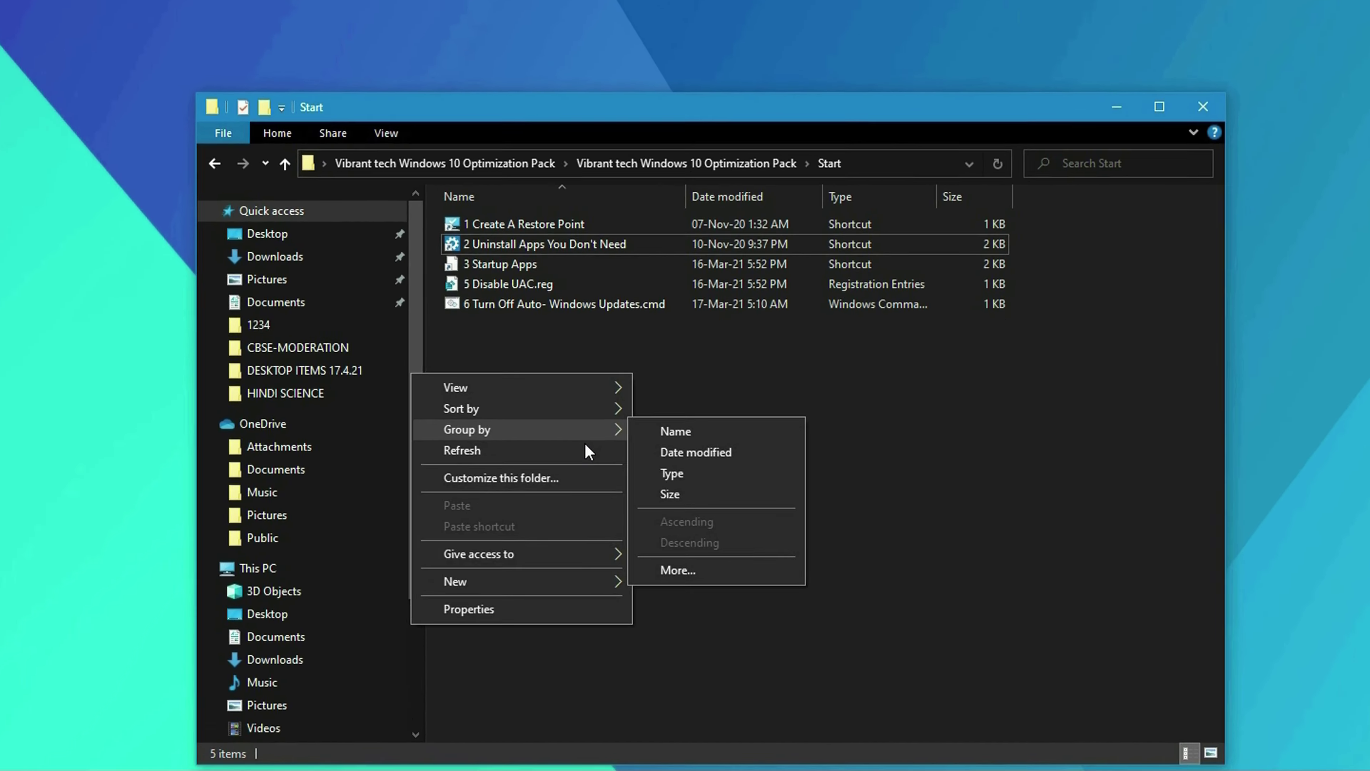
{"action": "left_click", "coordinate": [587, 451]}
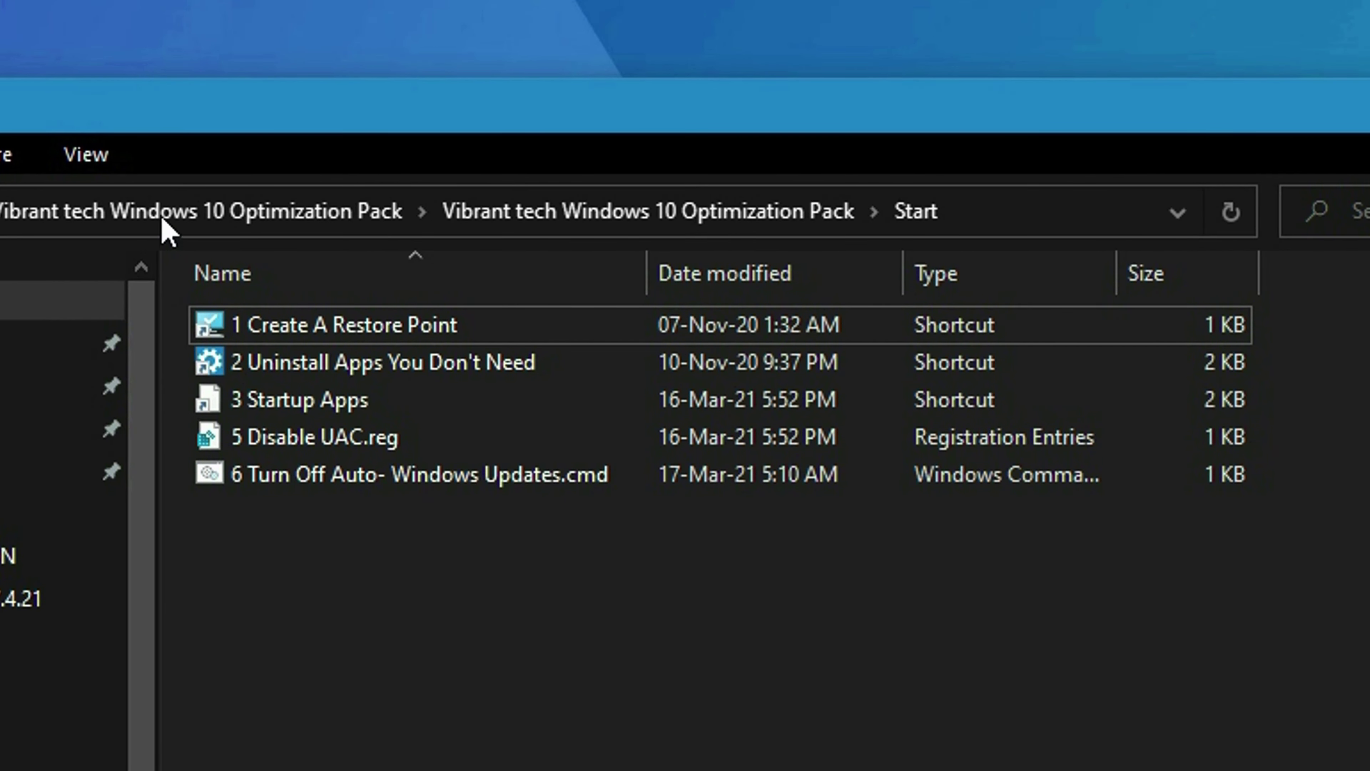
{"action": "double_click", "coordinate": [591, 410]}
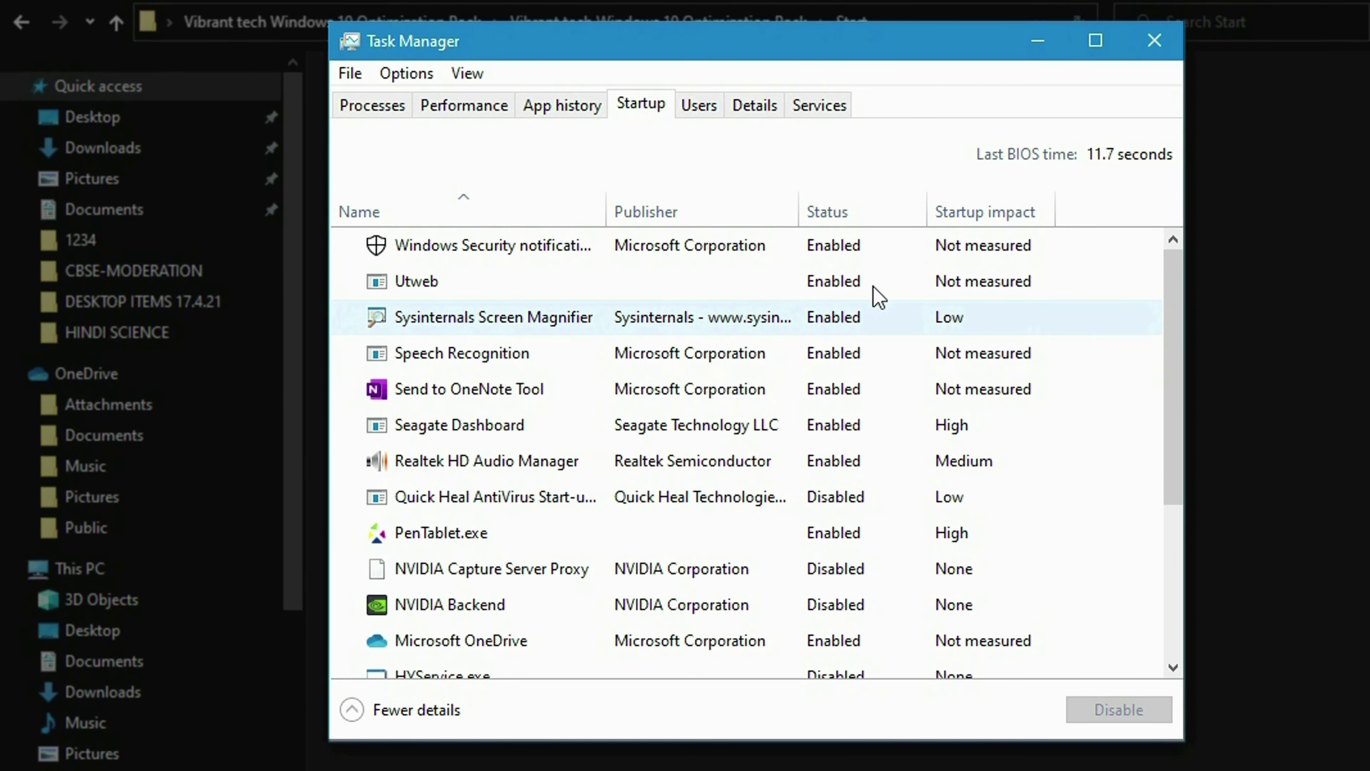
{"action": "left_click", "coordinate": [912, 259]}
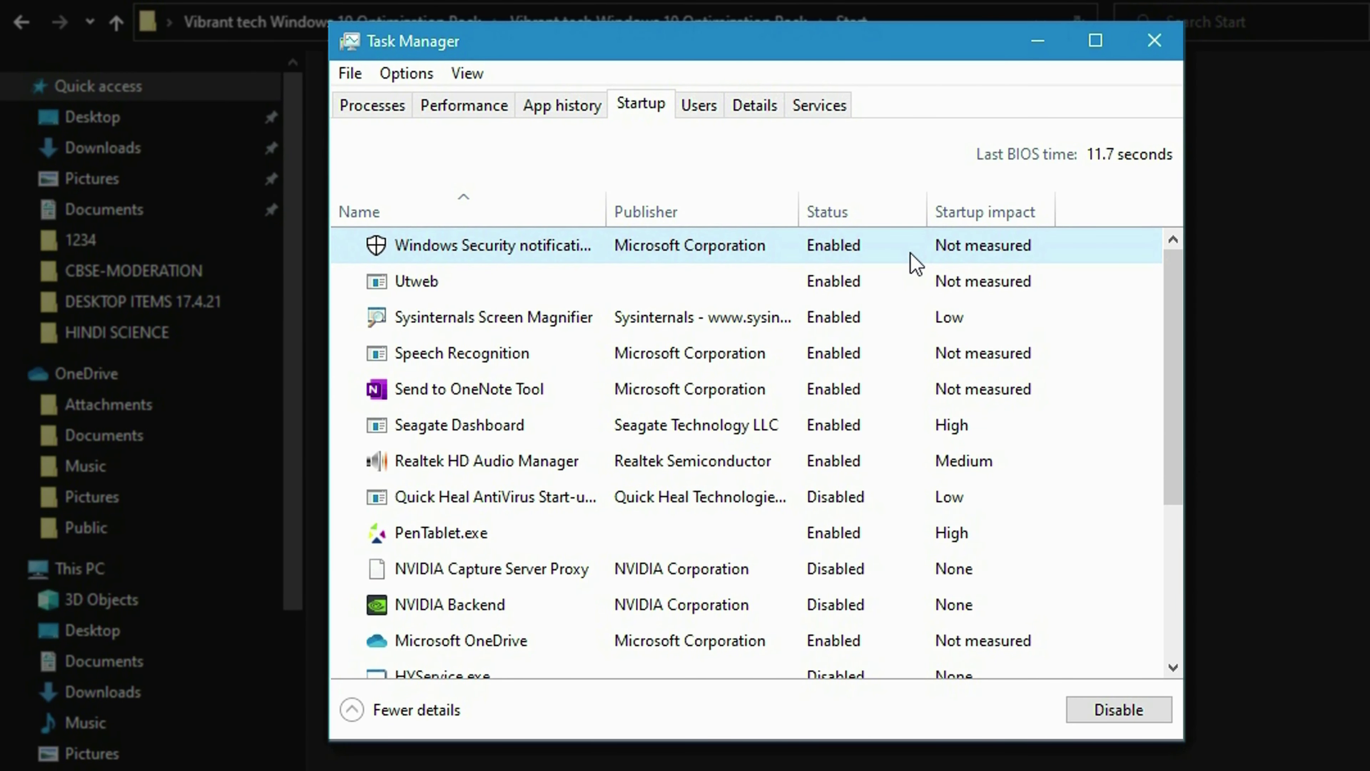
{"action": "right_click", "coordinate": [912, 256]}
{"action": "left_click", "coordinate": [931, 270]}
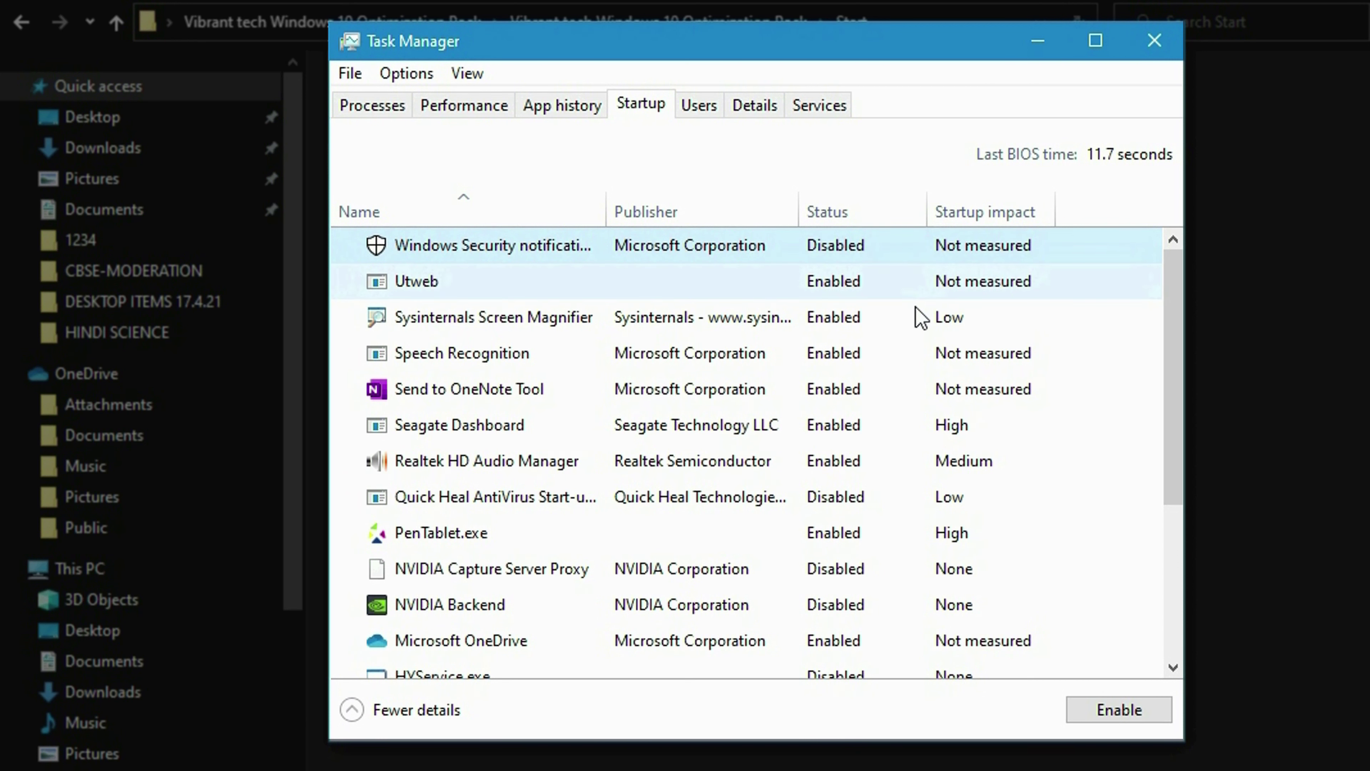
- Disable Speech Recognition, Send to OneNote Tool and Utweb at startup
{"action": "right_click", "coordinate": [882, 360]}
{"action": "left_click", "coordinate": [884, 387]}
{"action": "right_click", "coordinate": [885, 385]}
{"action": "left_click", "coordinate": [917, 368]}
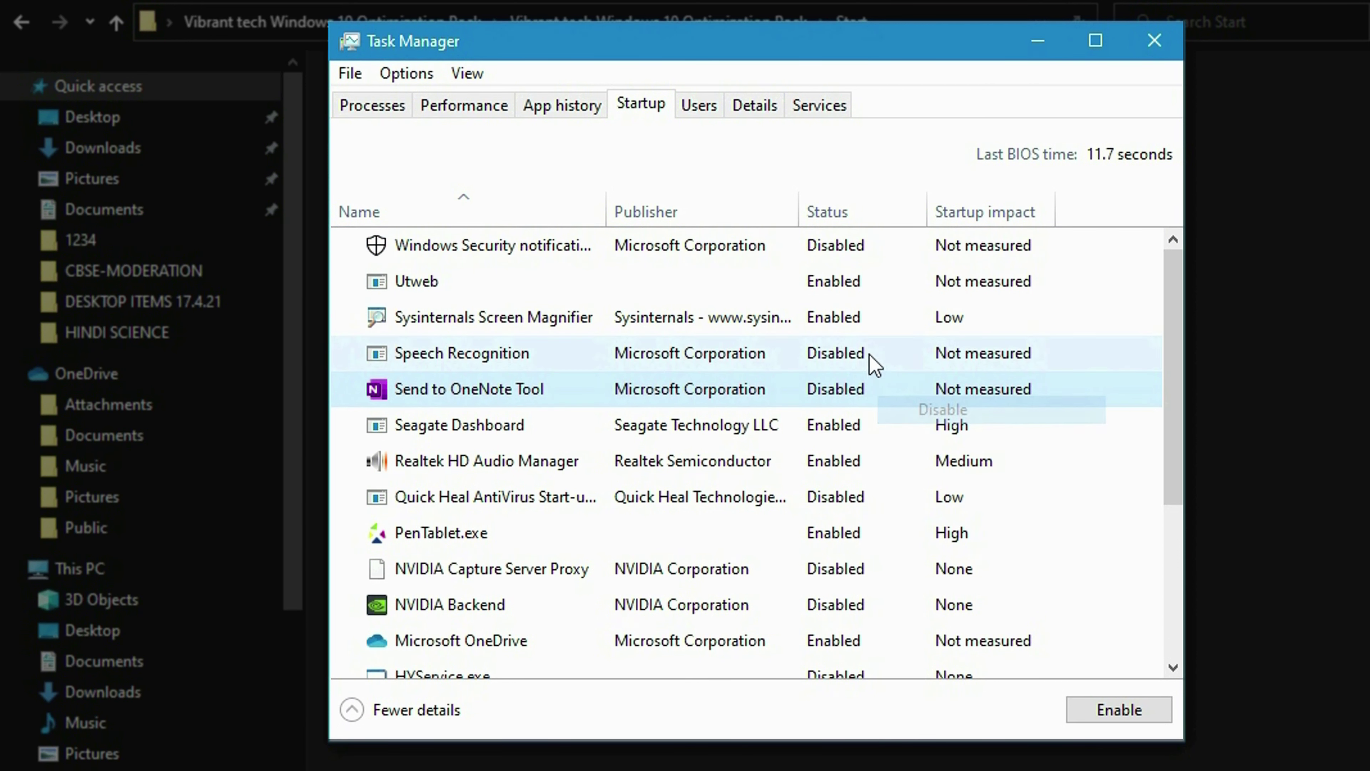
{"action": "right_click", "coordinate": [871, 328]}
{"action": "left_click", "coordinate": [881, 282]}
{"action": "right_click", "coordinate": [881, 278]}
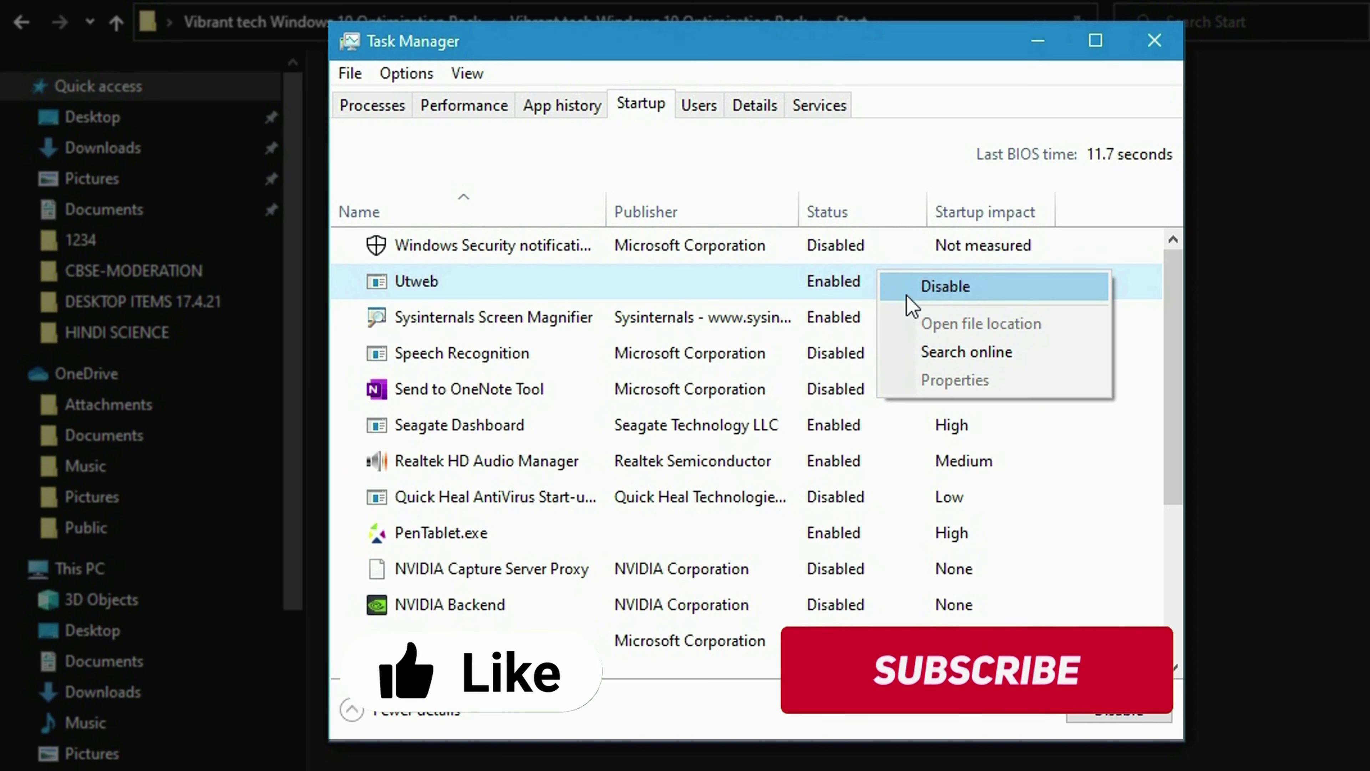
{"action": "left_click", "coordinate": [912, 286]}
- Disable the enabled Seagate Dashboard entry, Microsoft OneDrive and PenTablet.exe at startup
{"action": "right_click", "coordinate": [882, 464]}
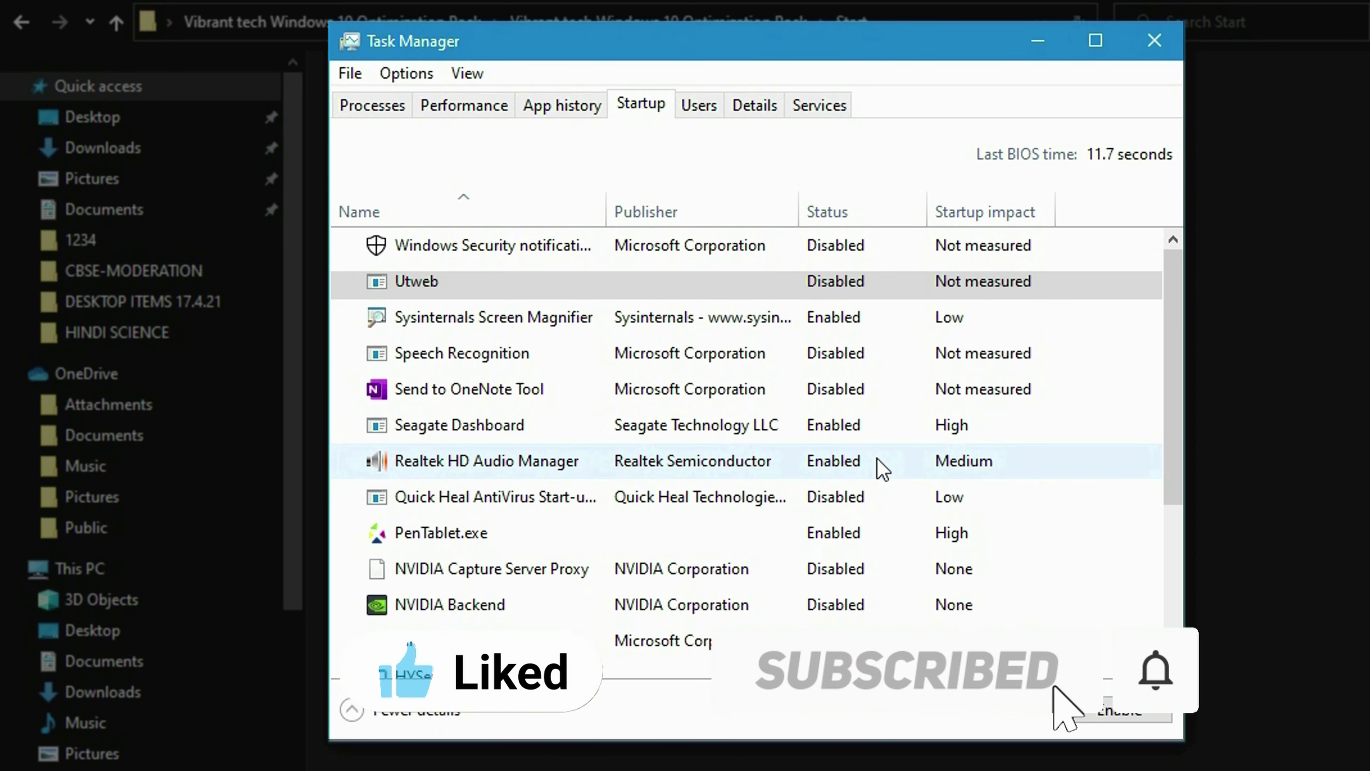
{"action": "left_click", "coordinate": [855, 441]}
{"action": "right_click", "coordinate": [854, 441]}
{"action": "left_click", "coordinate": [915, 459]}
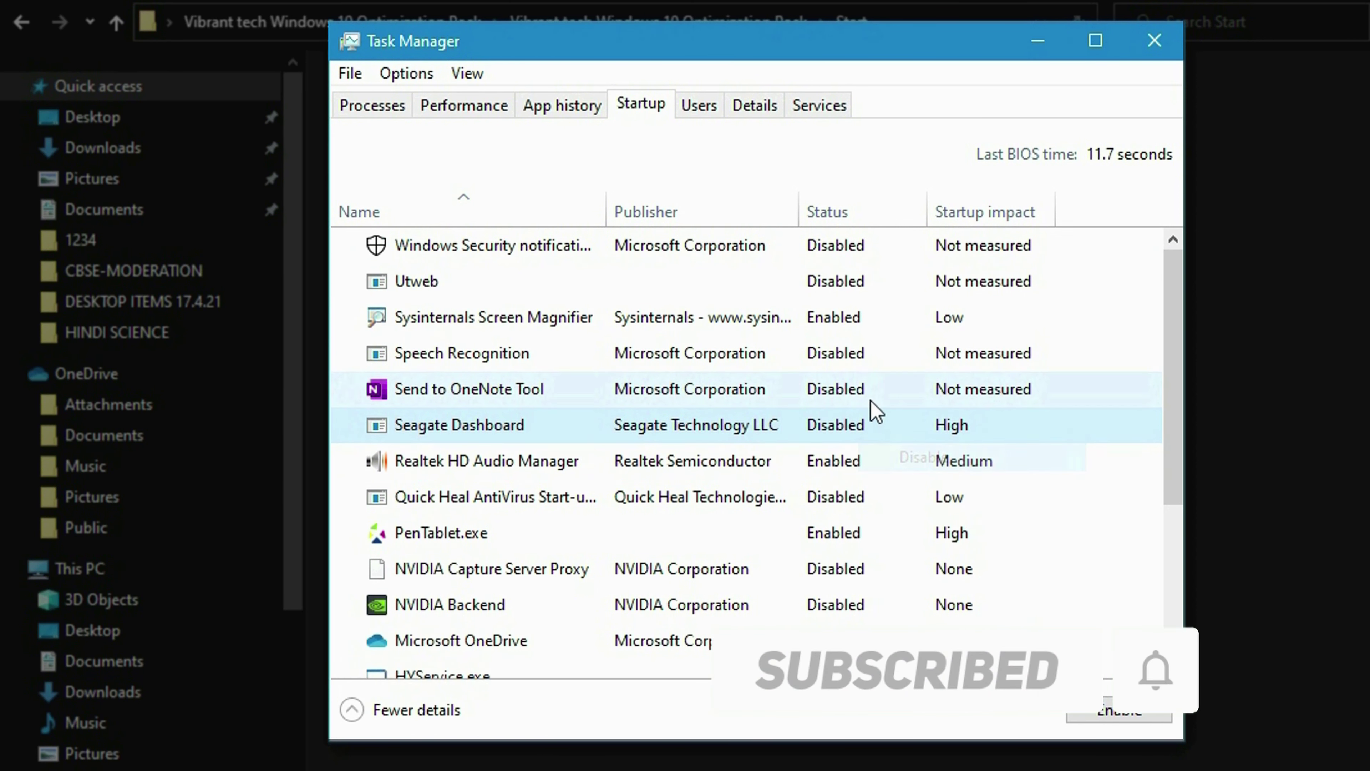
{"action": "left_click", "coordinate": [884, 318]}
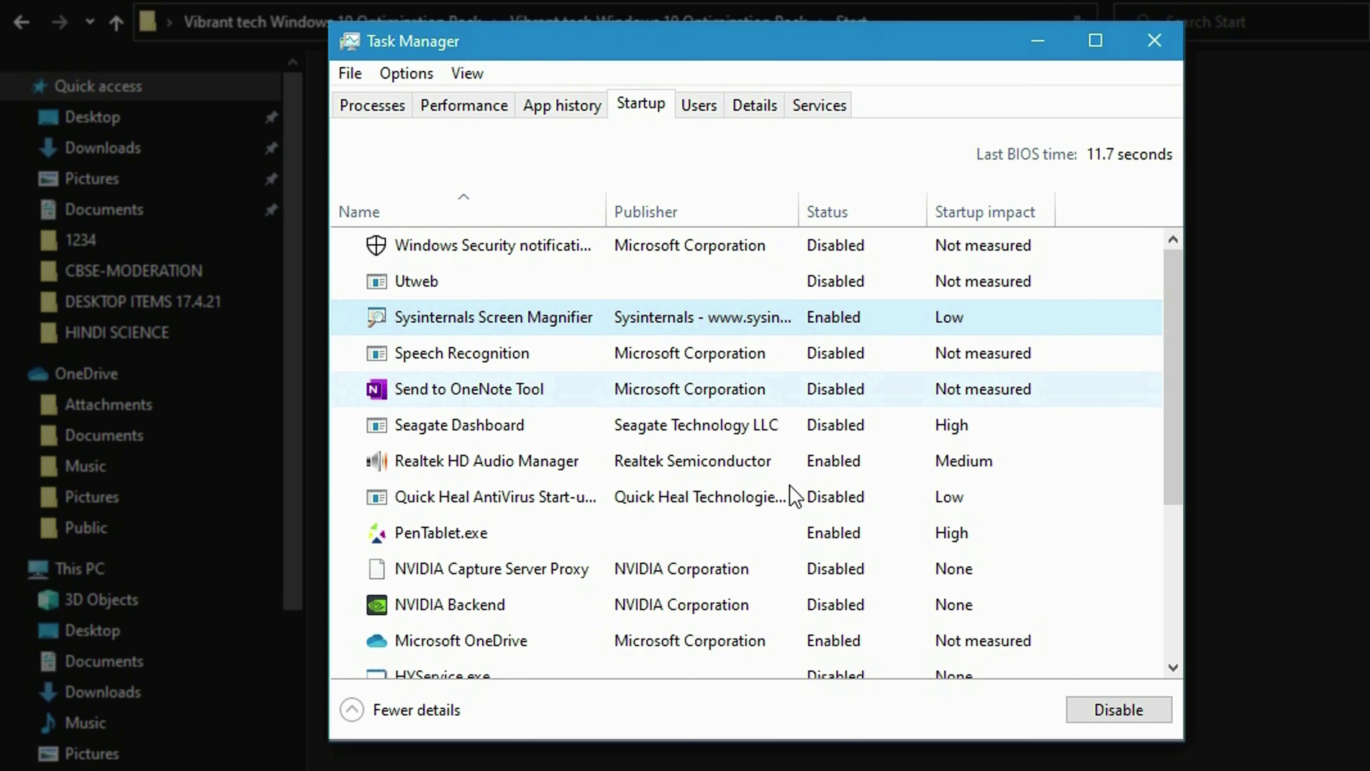
{"action": "left_click", "coordinate": [860, 603]}
{"action": "right_click", "coordinate": [842, 655]}
{"action": "left_click", "coordinate": [872, 650]}
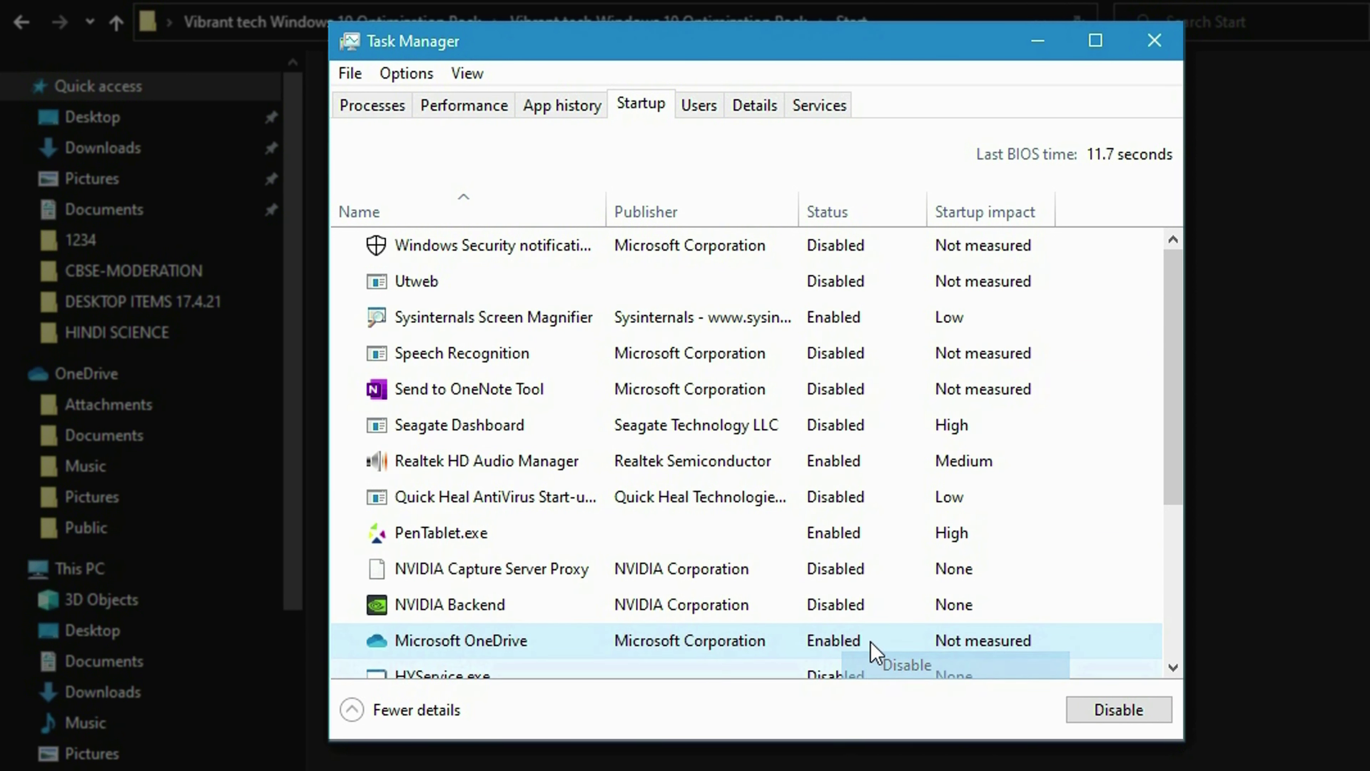
{"action": "left_click", "coordinate": [860, 533]}
{"action": "right_click", "coordinate": [862, 534]}
{"action": "left_click", "coordinate": [888, 552]}
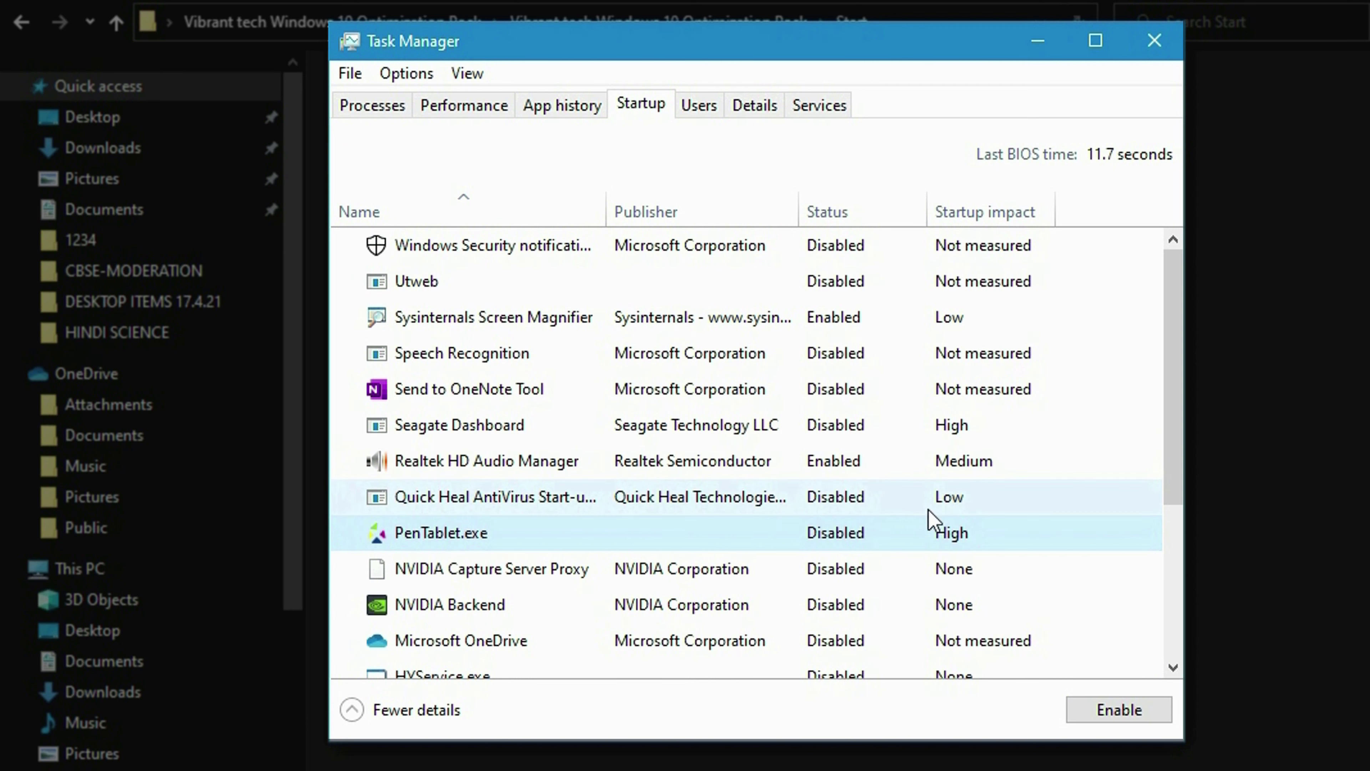
- Check the remaining startup entries, disable Webex at startup and close Task Manager
{"action": "left_click", "coordinate": [896, 317]}
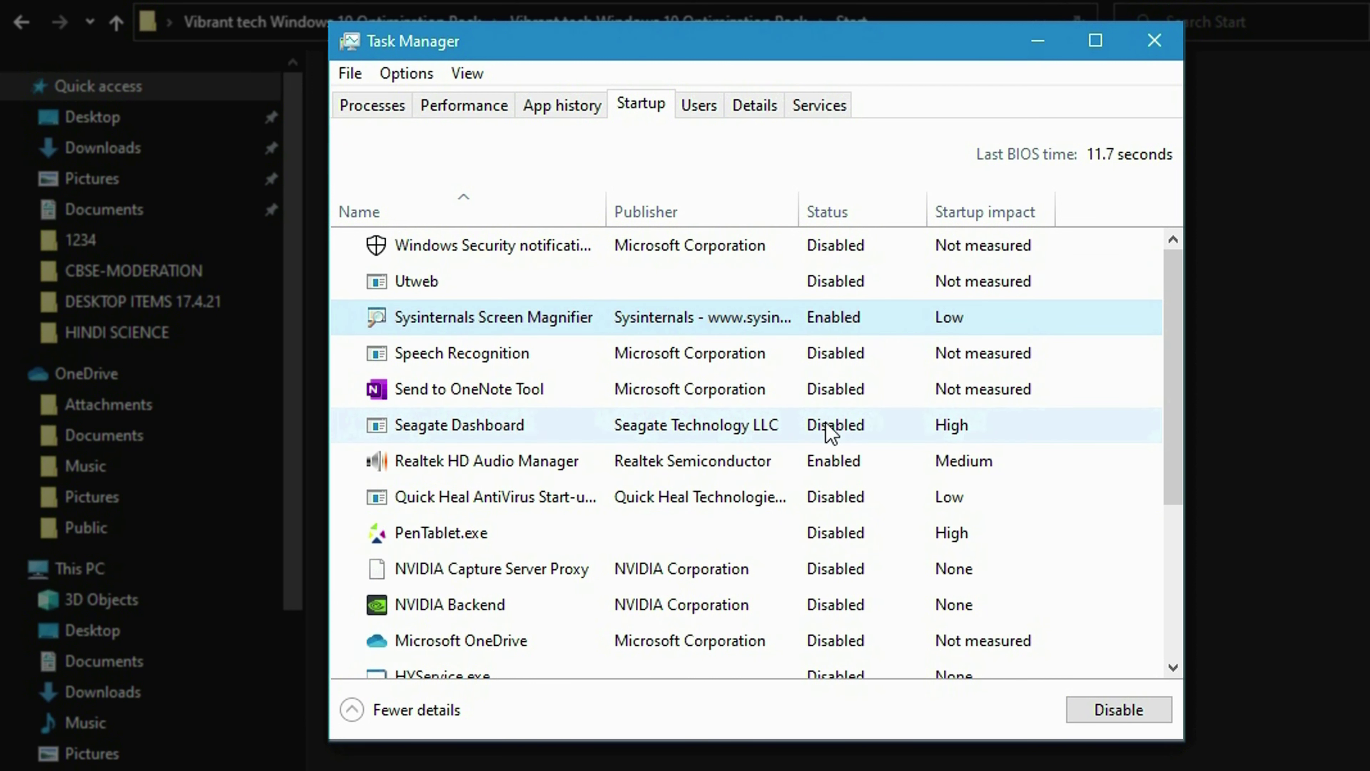
{"action": "left_click", "coordinate": [812, 466]}
{"action": "scroll", "coordinate": [939, 432], "scroll_direction": "down", "scroll_amount": 3}
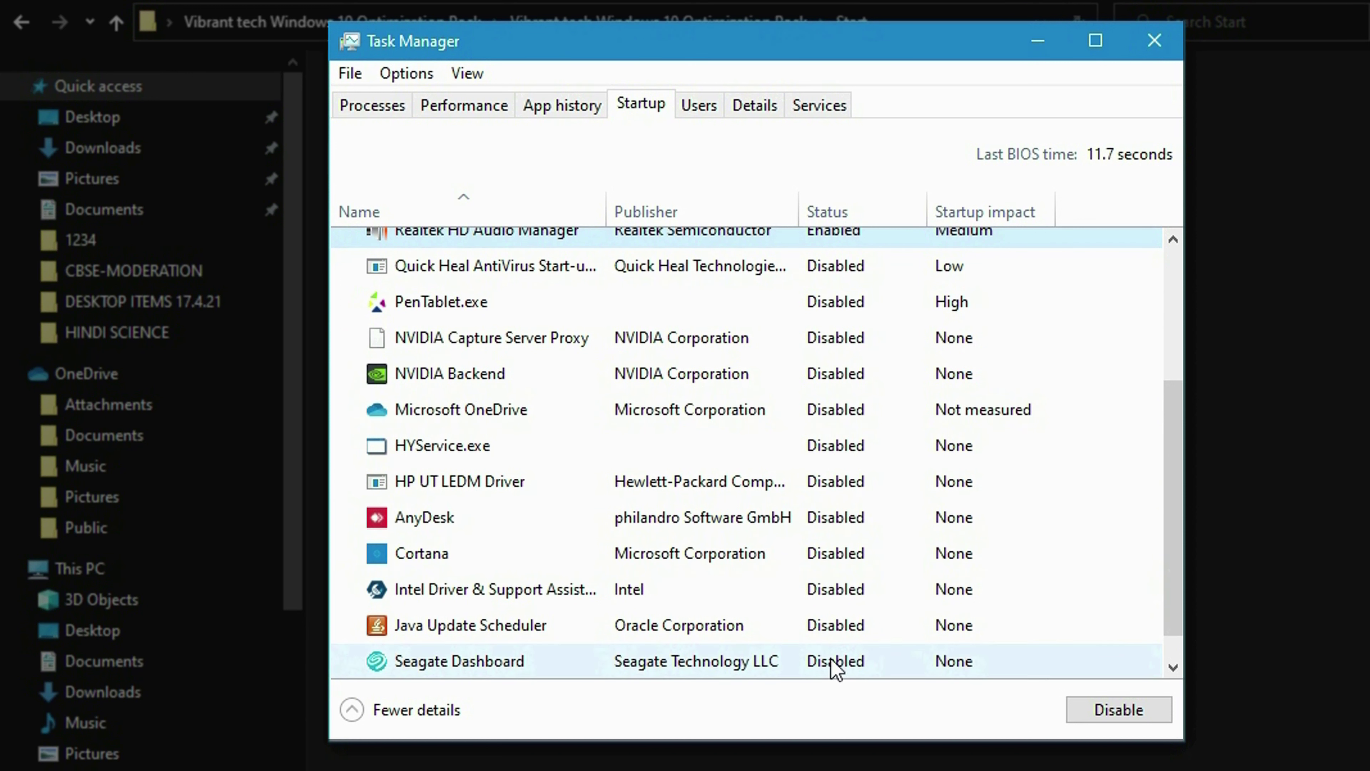
{"action": "left_click", "coordinate": [864, 682]}
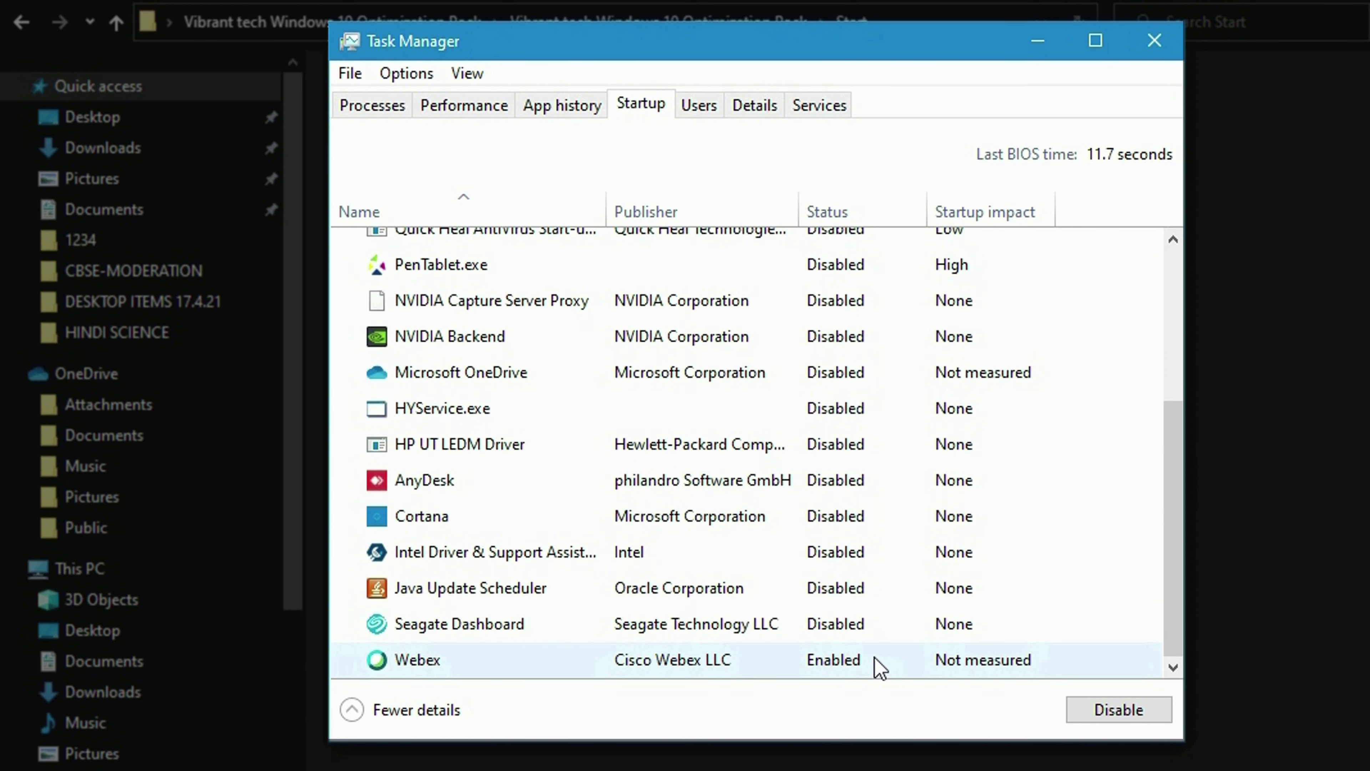
{"action": "right_click", "coordinate": [885, 670]}
{"action": "left_click", "coordinate": [912, 676]}
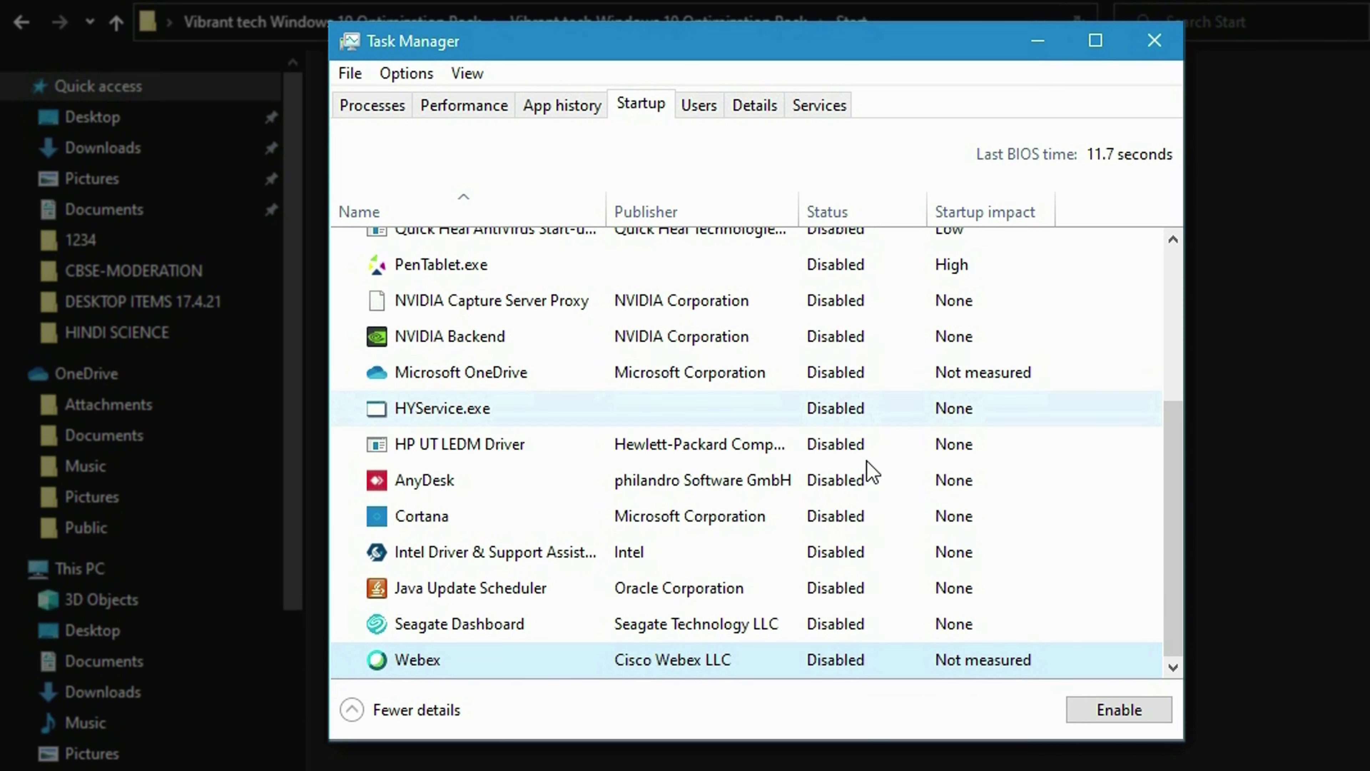
{"action": "scroll", "coordinate": [957, 551], "scroll_direction": "up", "scroll_amount": 3}
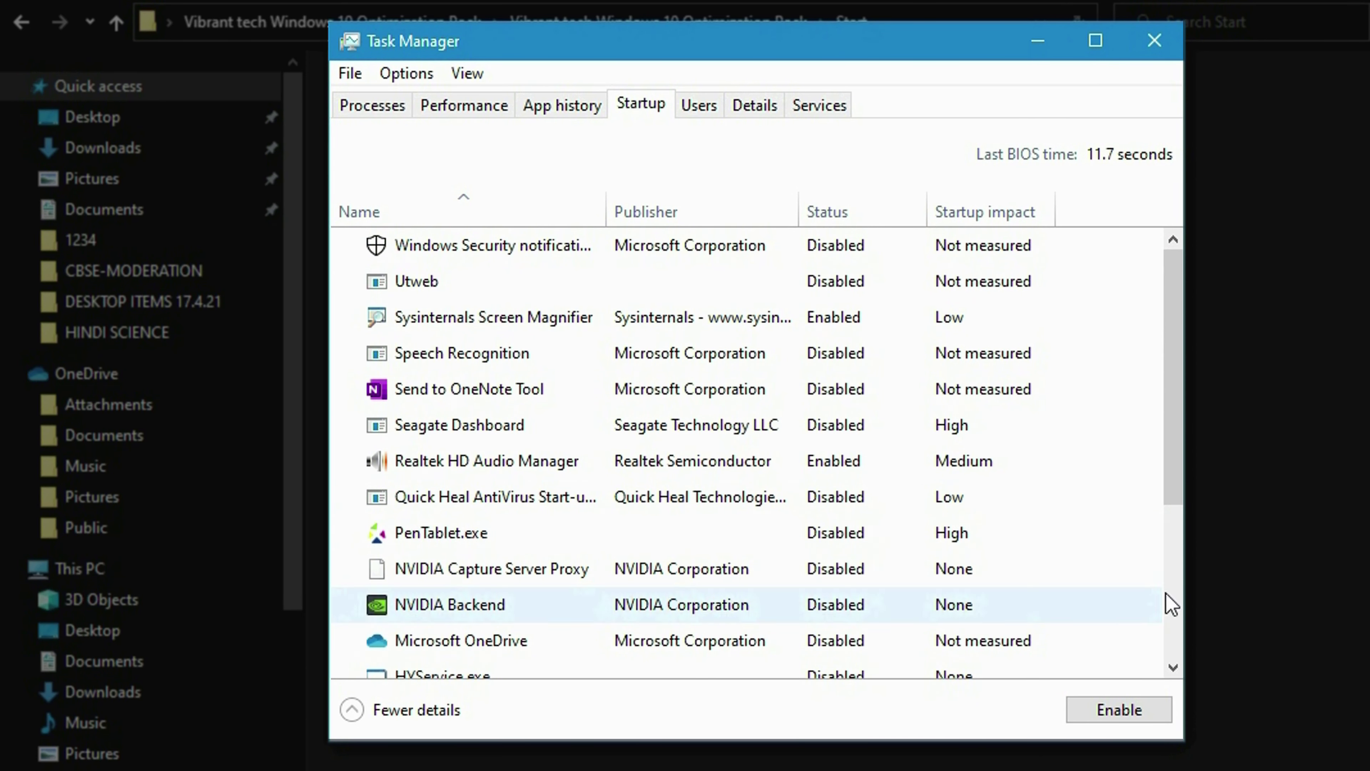
{"action": "left_click", "coordinate": [1155, 40]}
- Refresh the Start folder and merge 5 Disable UAC.reg into the registry, accepting the prompts
{"action": "right_click", "coordinate": [687, 290]}
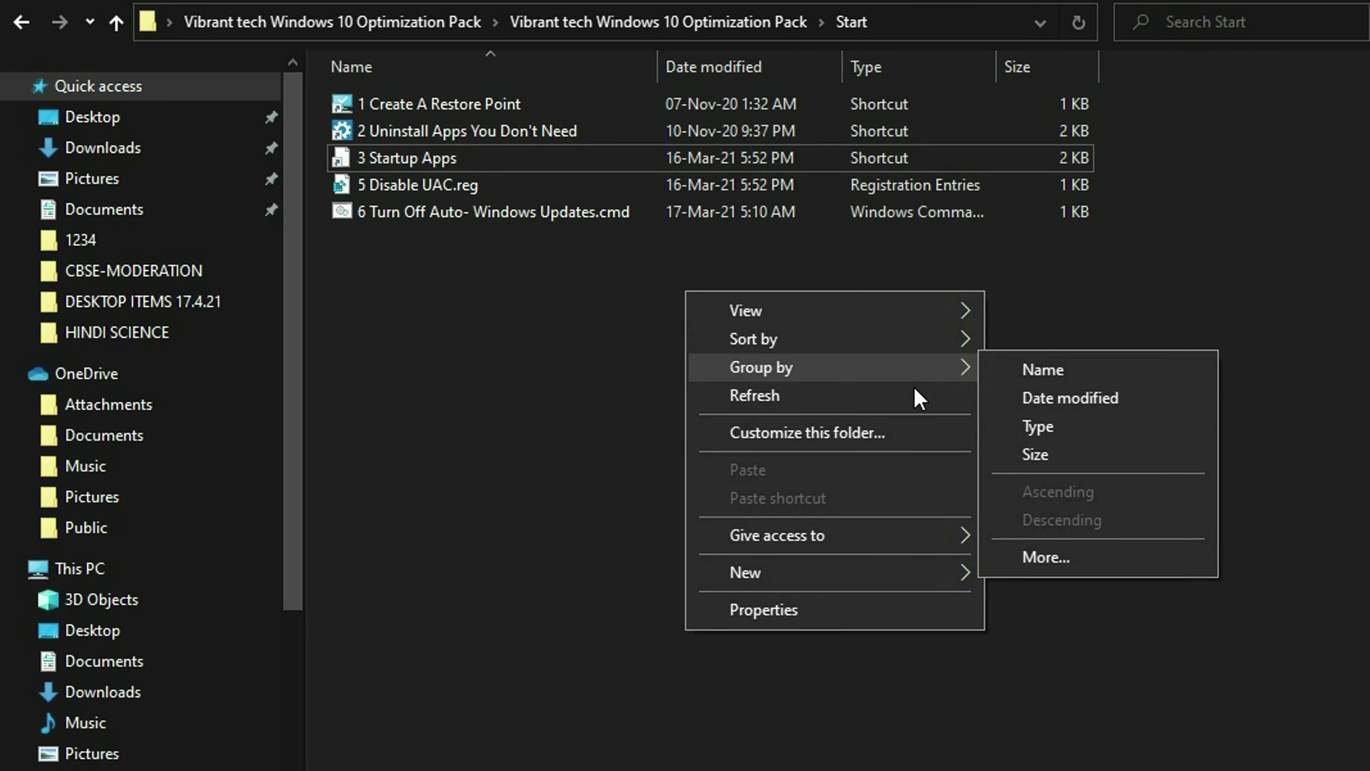
{"action": "left_click", "coordinate": [915, 394]}
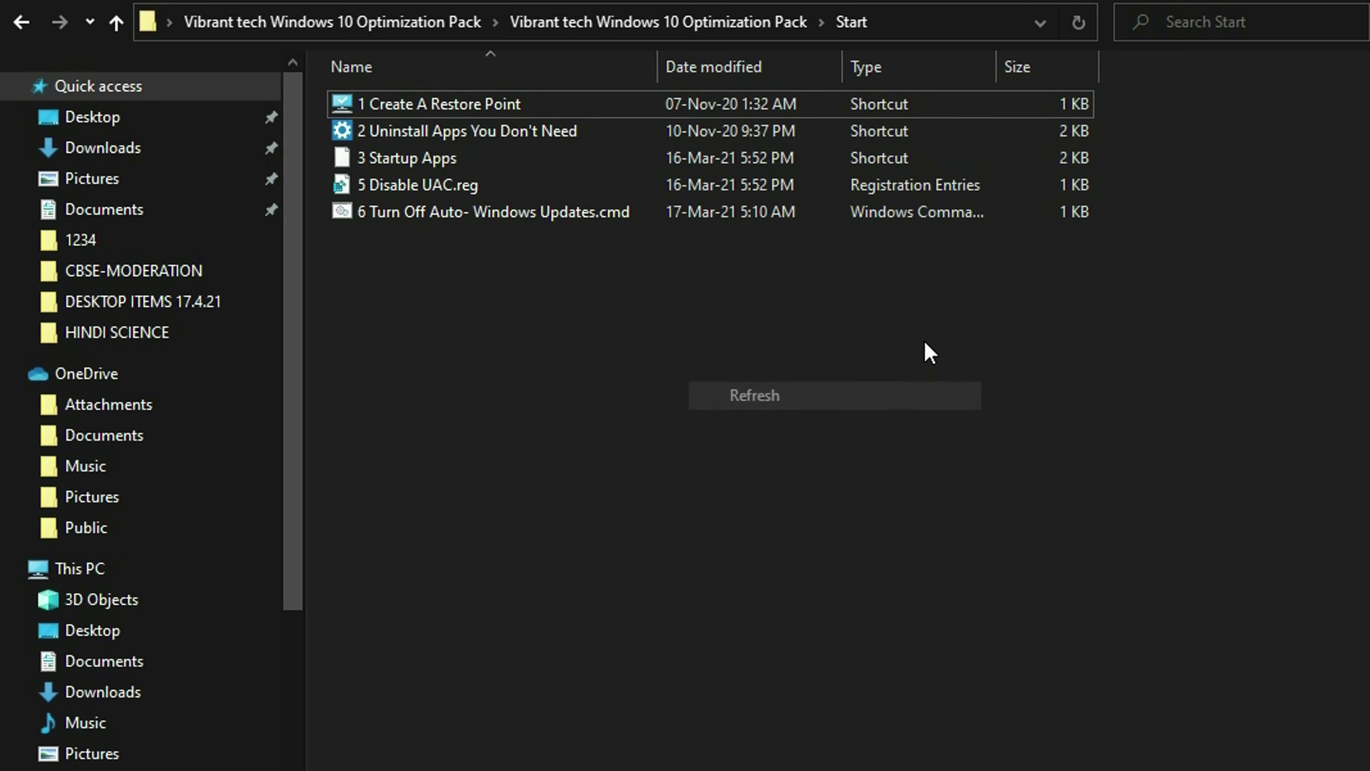
{"action": "double_click", "coordinate": [734, 195]}
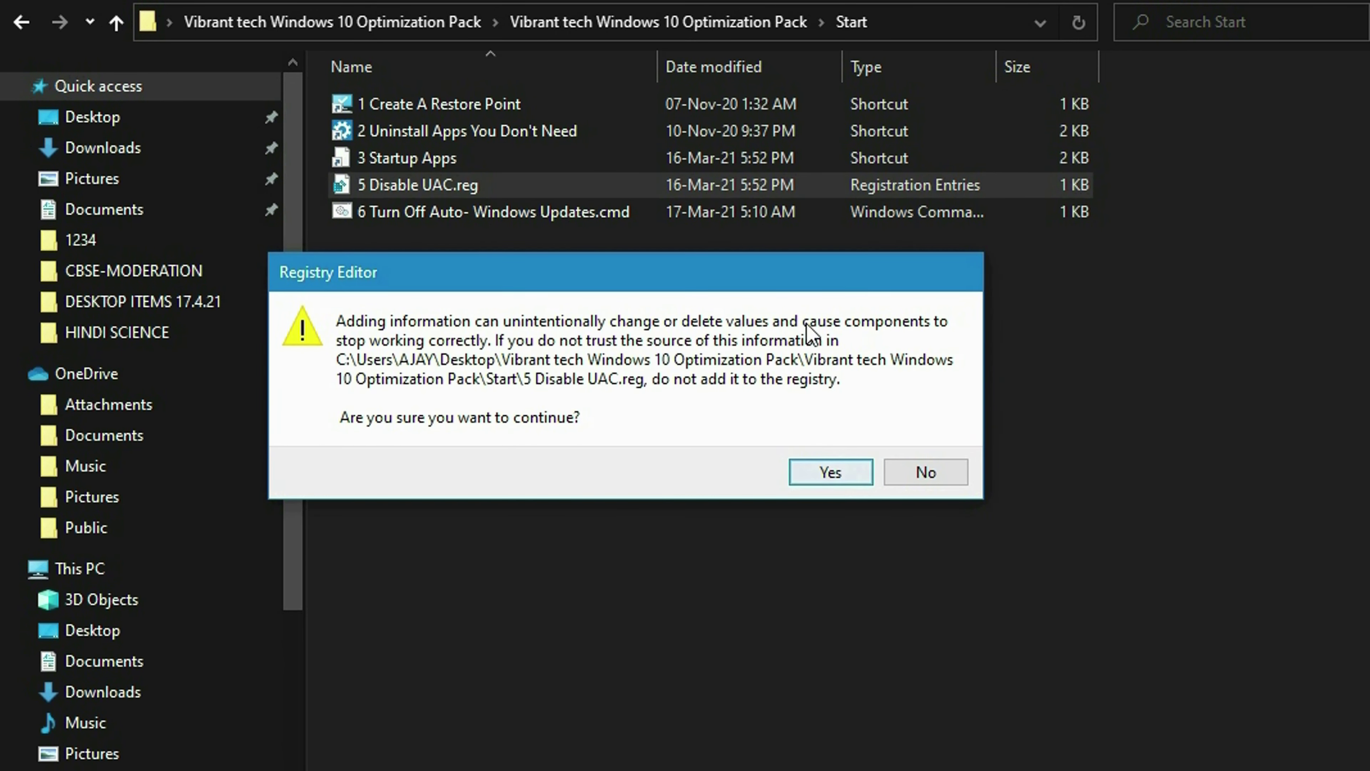
{"action": "left_click_drag", "start_coordinate": [877, 279], "coordinate": [928, 289]}
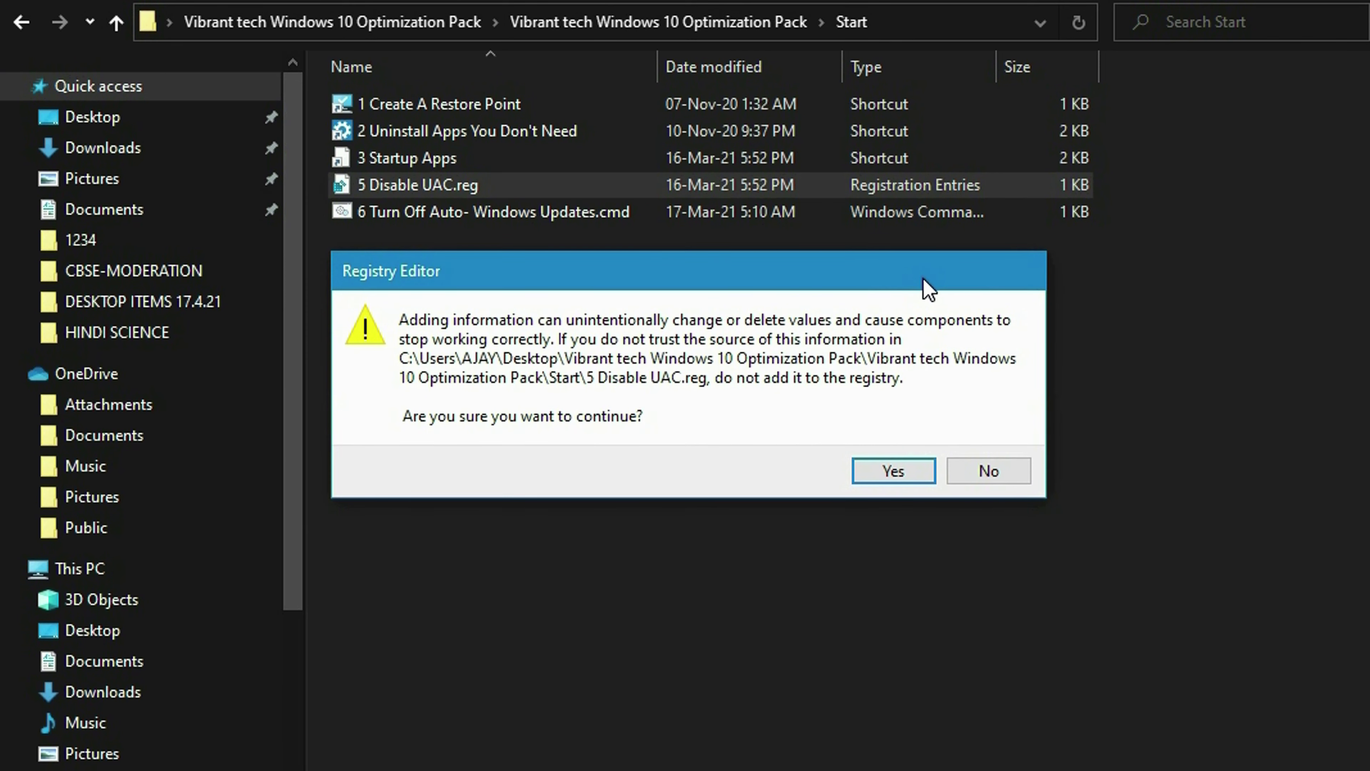
{"action": "key", "text": "Return"}
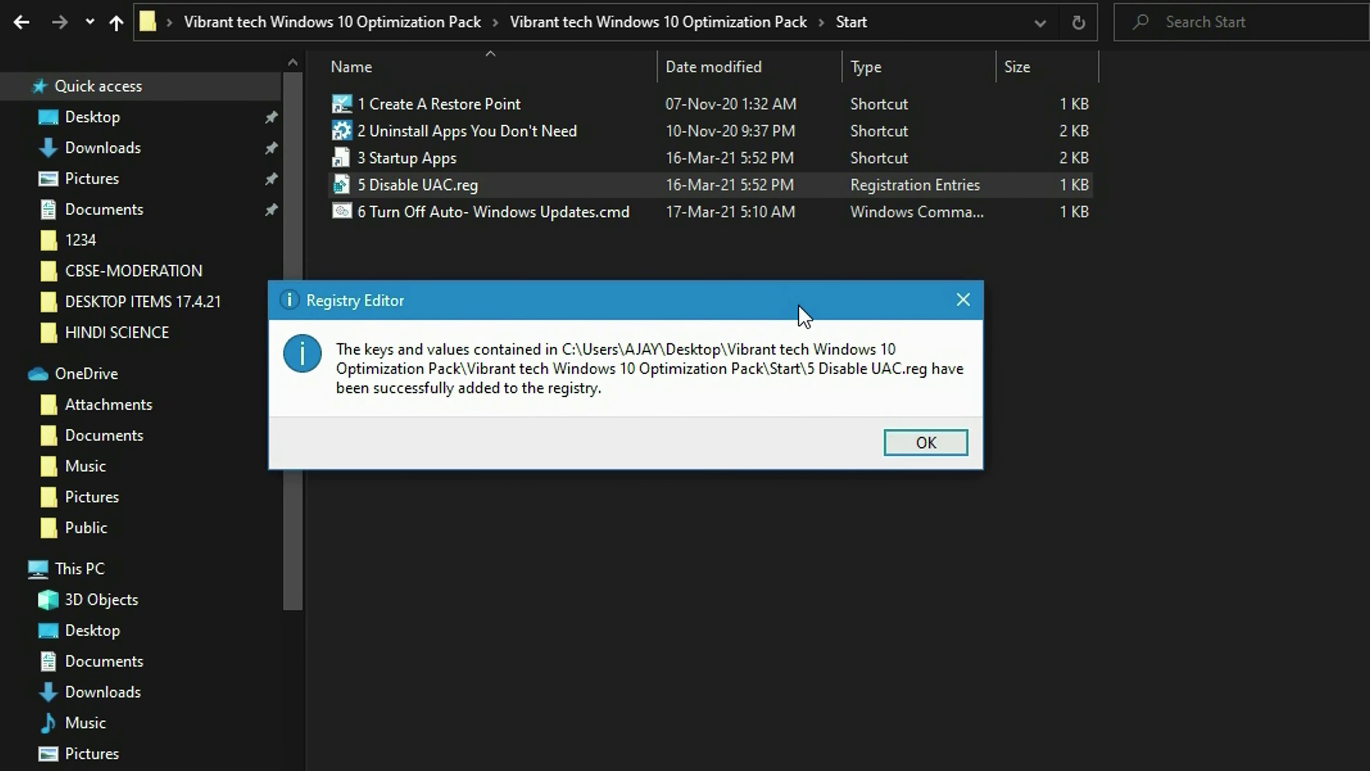
{"action": "left_click_drag", "start_coordinate": [803, 316], "coordinate": [963, 339]}
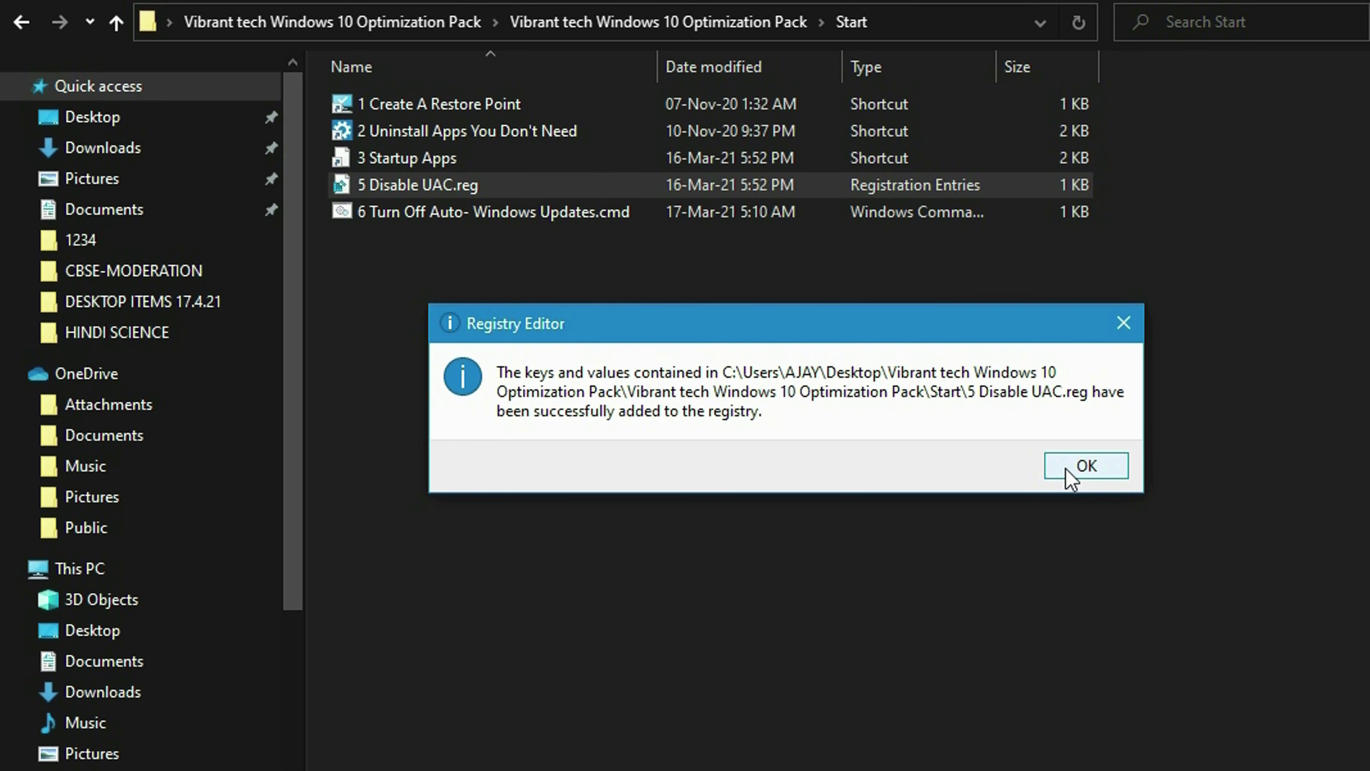
{"action": "left_click", "coordinate": [1086, 465]}
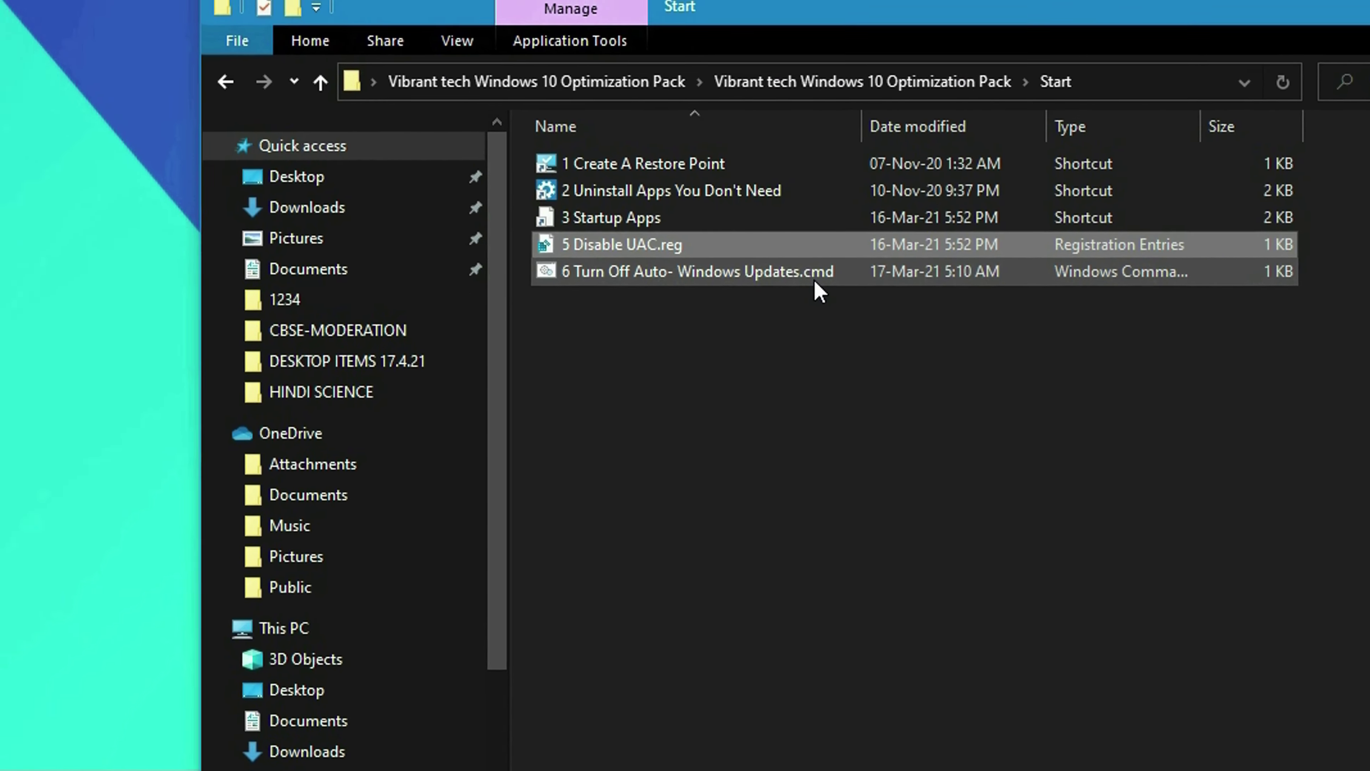
- Run 6 Turn Off Auto- Windows Updates.cmd through to the end and refresh the Start folder
{"action": "double_click", "coordinate": [613, 219]}
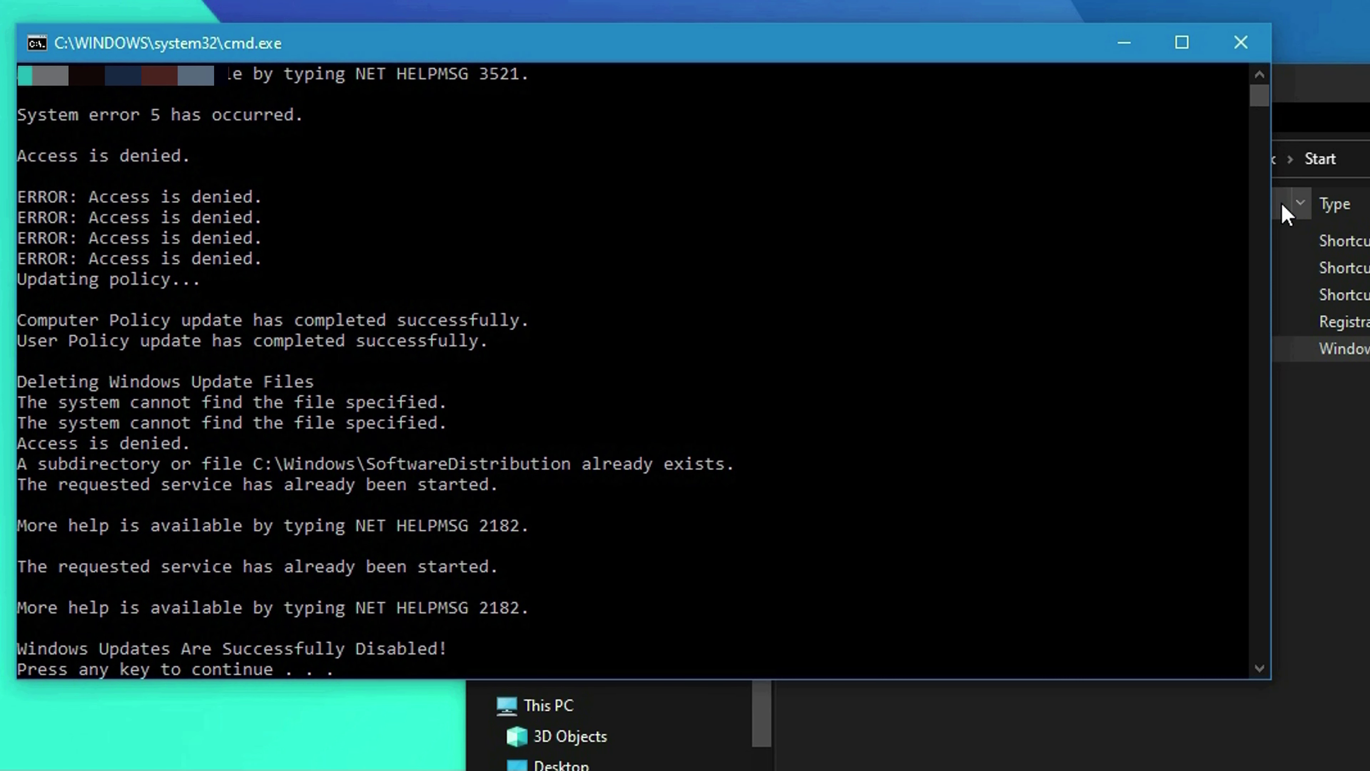
{"action": "key", "text": "Return"}
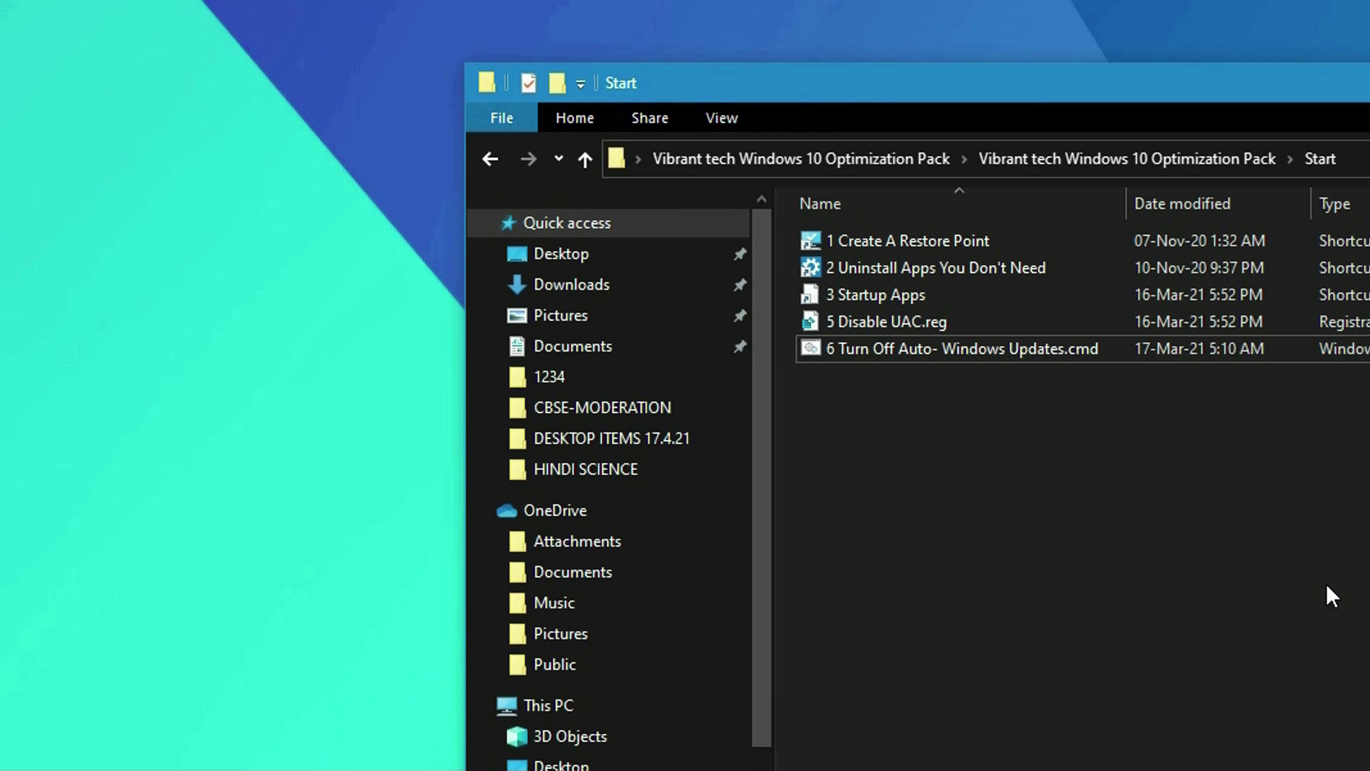
{"action": "right_click", "coordinate": [1327, 586]}
{"action": "left_click", "coordinate": [948, 643]}
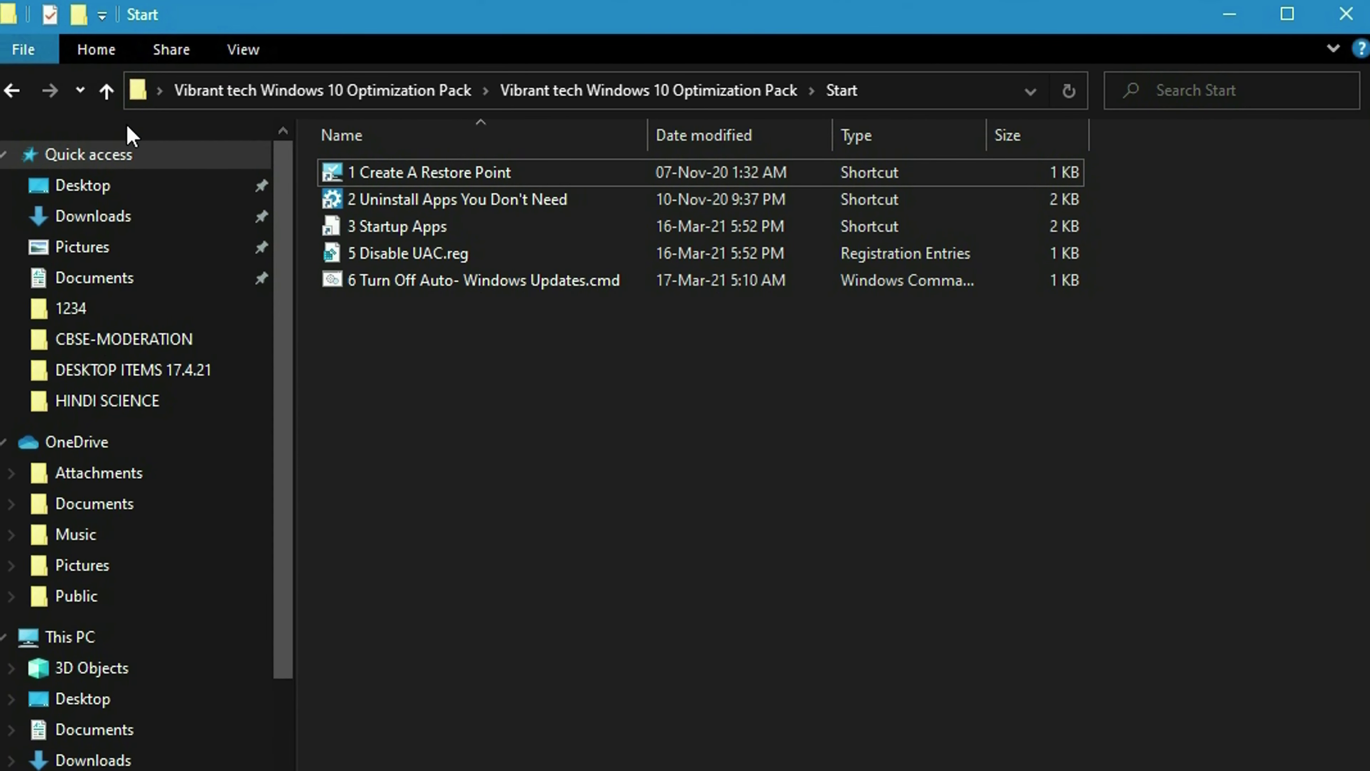
- Return to the main pack folder, open Cleanup and run CleanTempFiles.bat and Delete Temporary Files.cmd
{"action": "left_click", "coordinate": [12, 92]}
{"action": "right_click", "coordinate": [829, 637]}
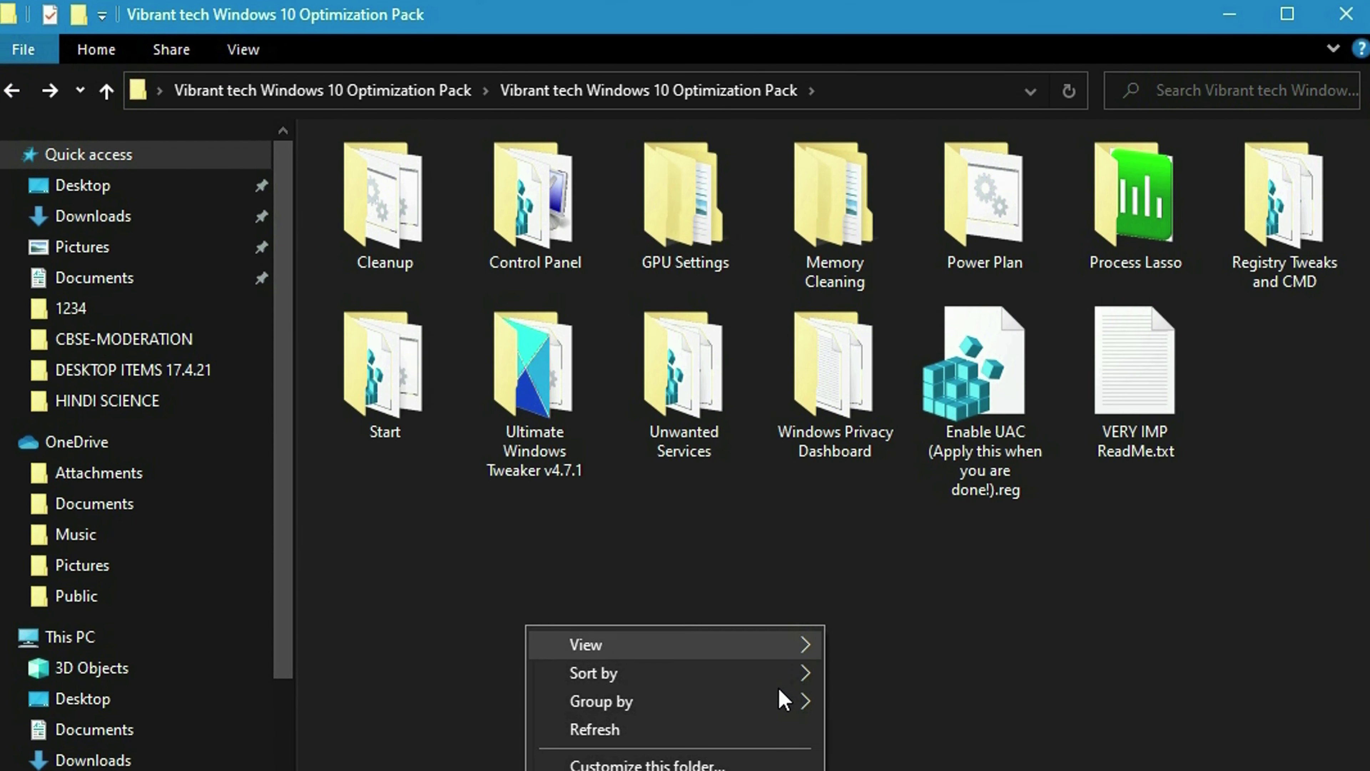
{"action": "left_click", "coordinate": [759, 732]}
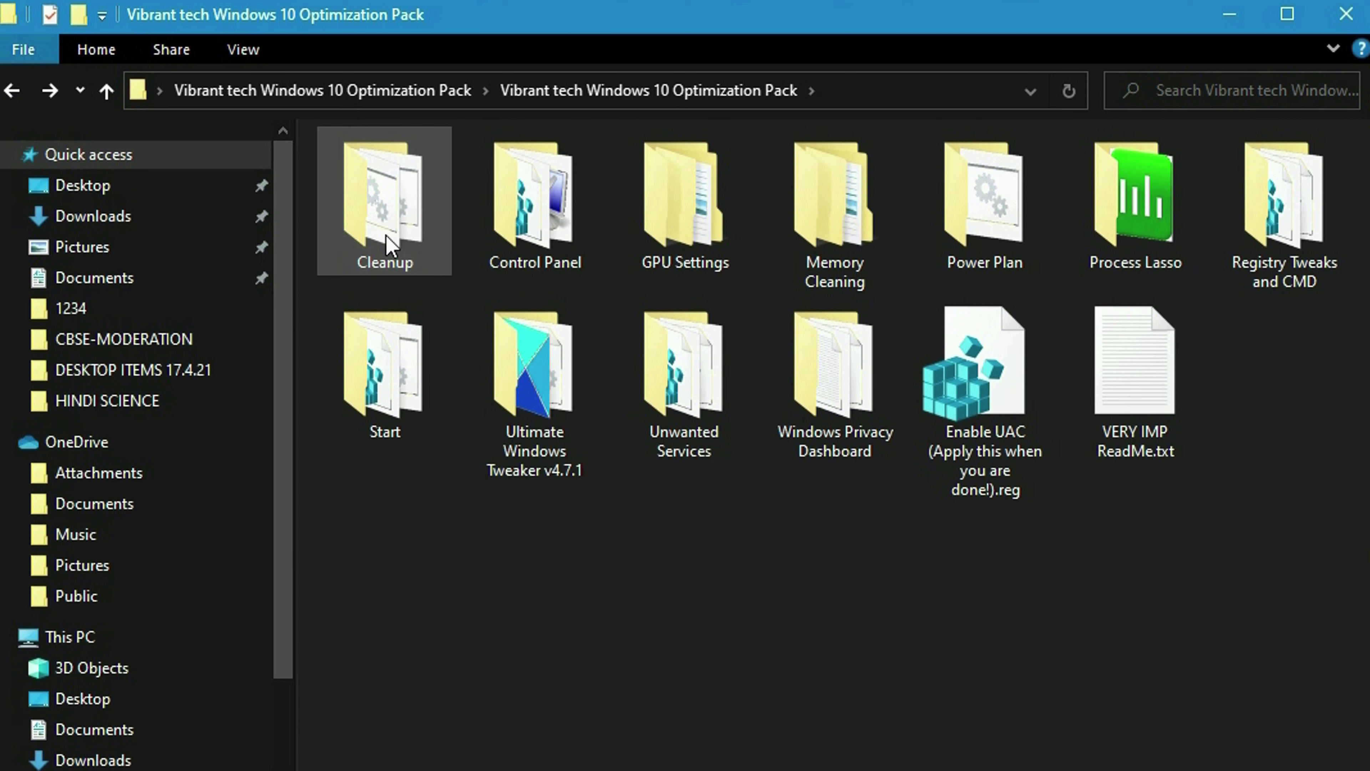
{"action": "double_click", "coordinate": [400, 243]}
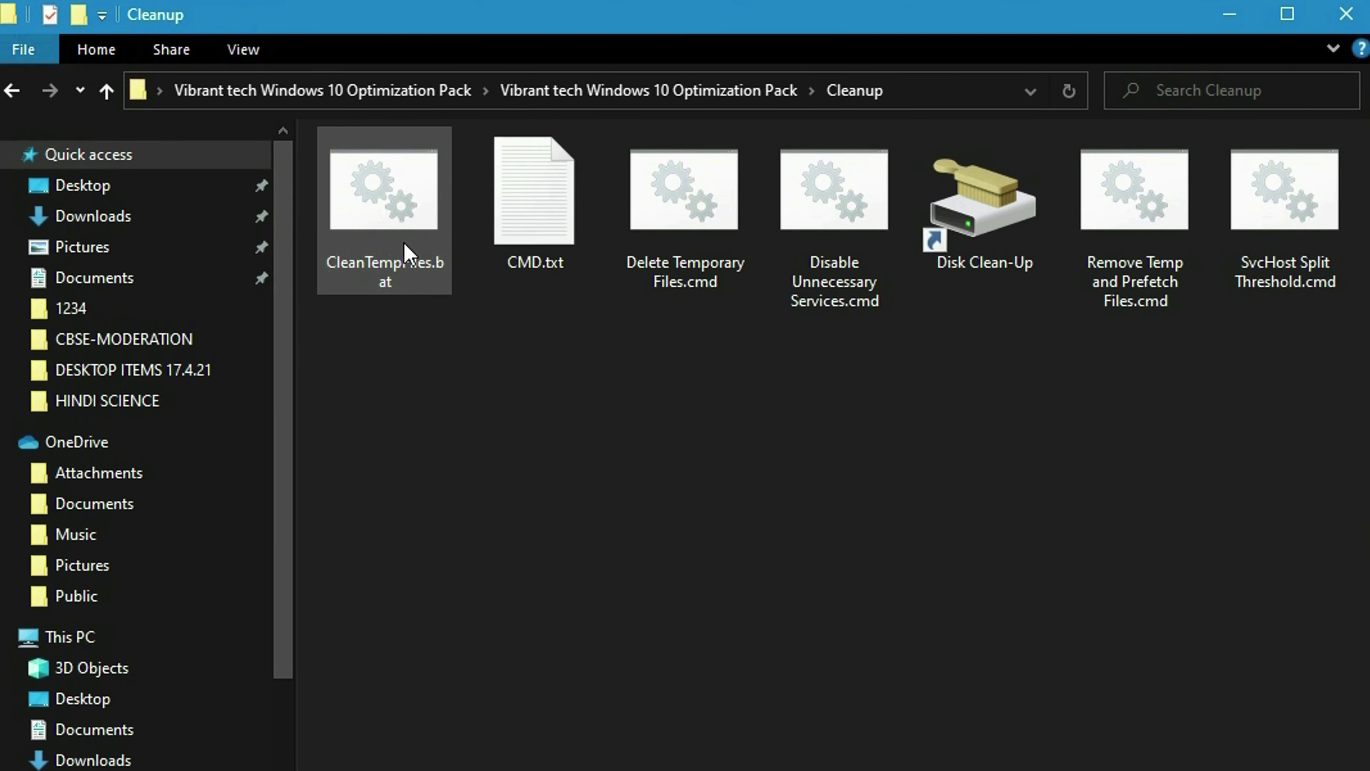
{"action": "double_click", "coordinate": [441, 287]}
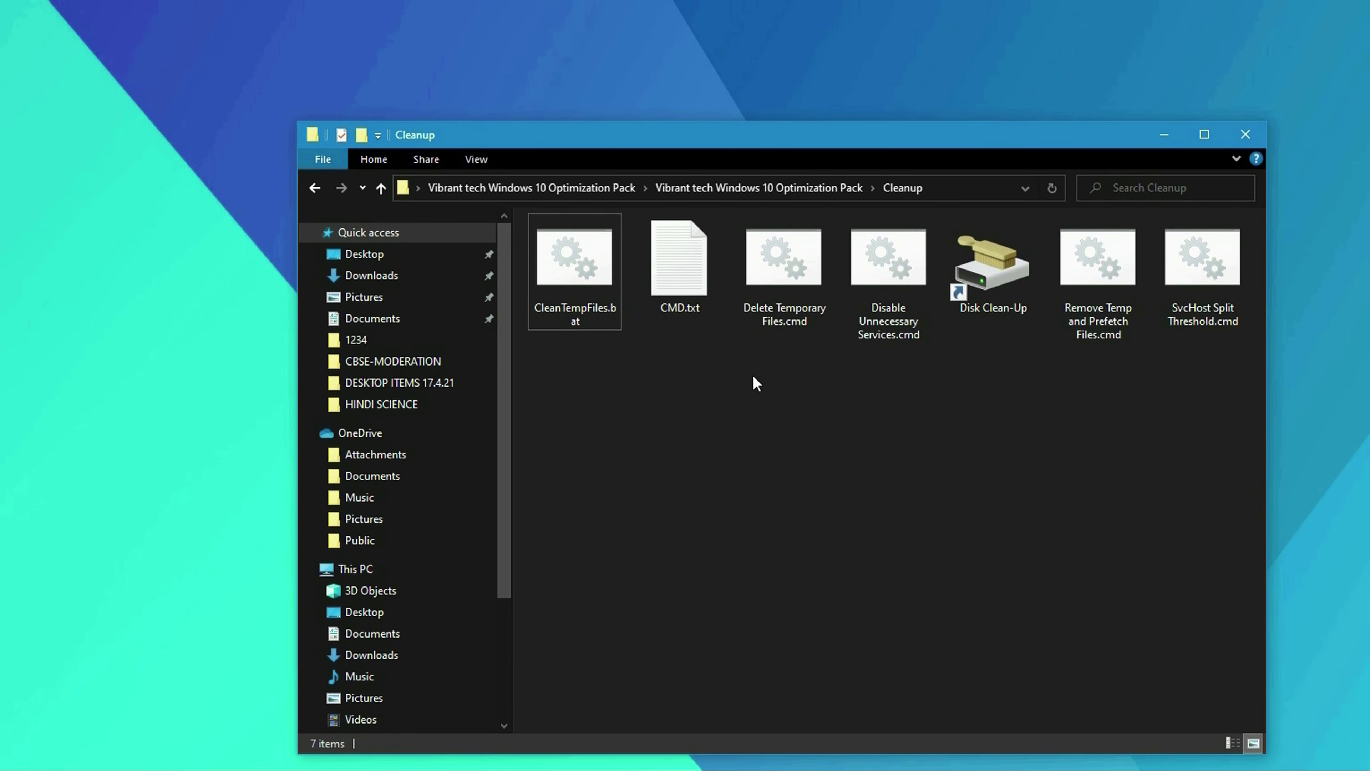
{"action": "double_click", "coordinate": [798, 317]}
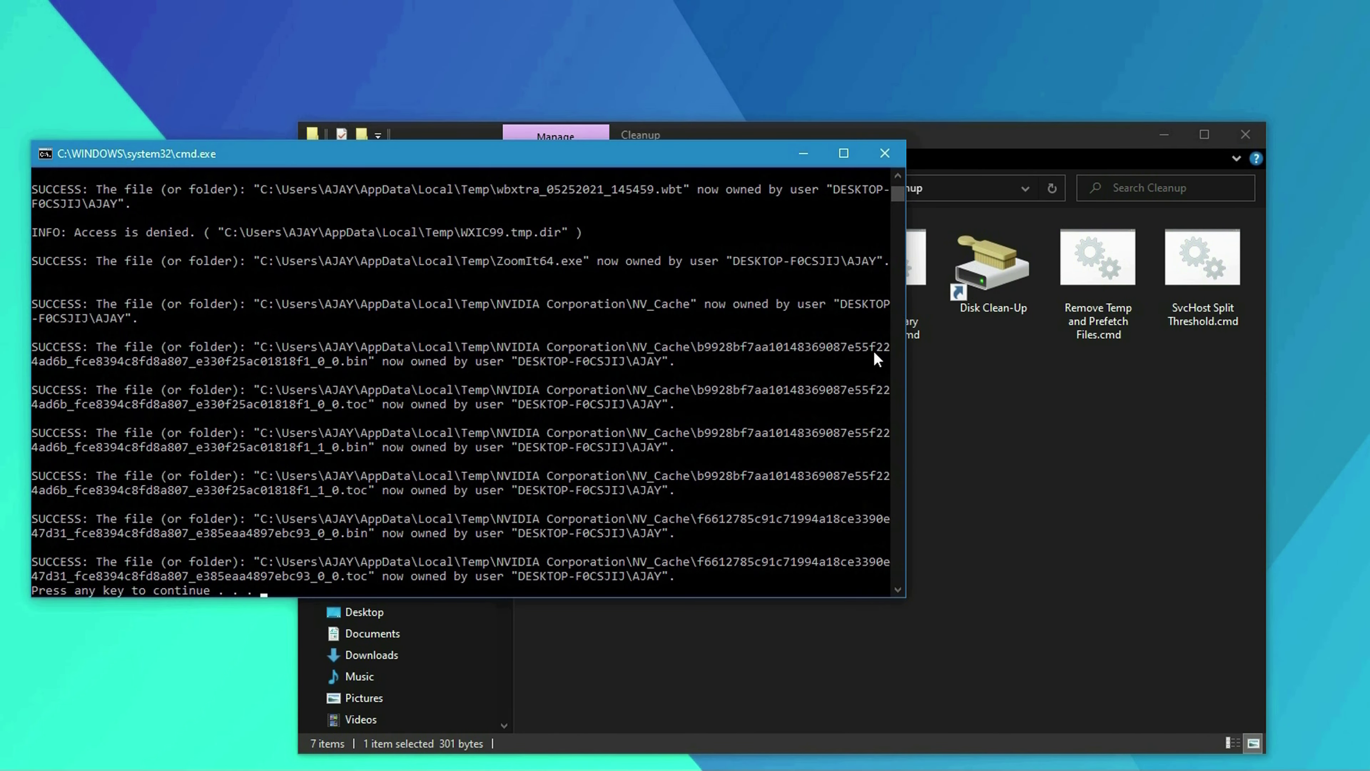
{"action": "key", "text": "Return"}
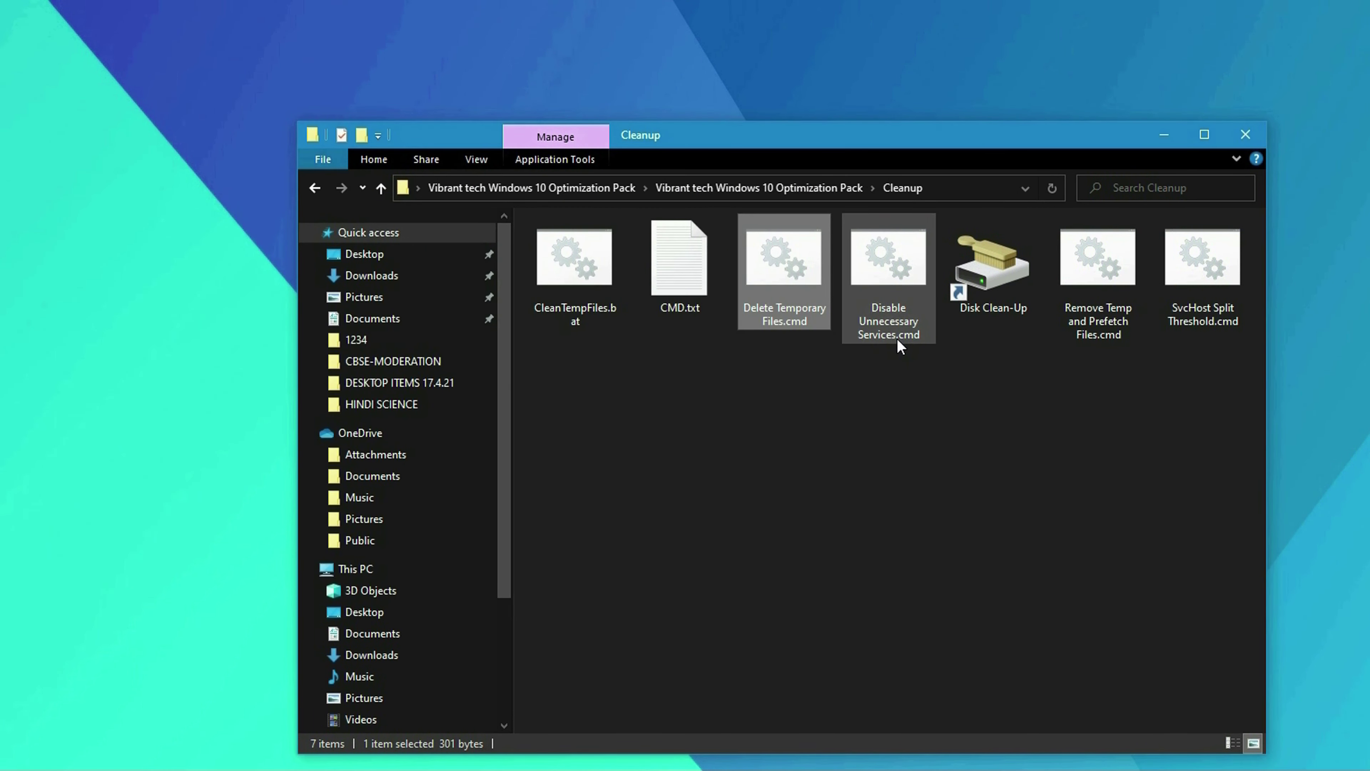
- Run Disable Unnecessary Services.cmd, accept the disclaimer and choose the standard disabler
{"action": "double_click", "coordinate": [898, 346]}
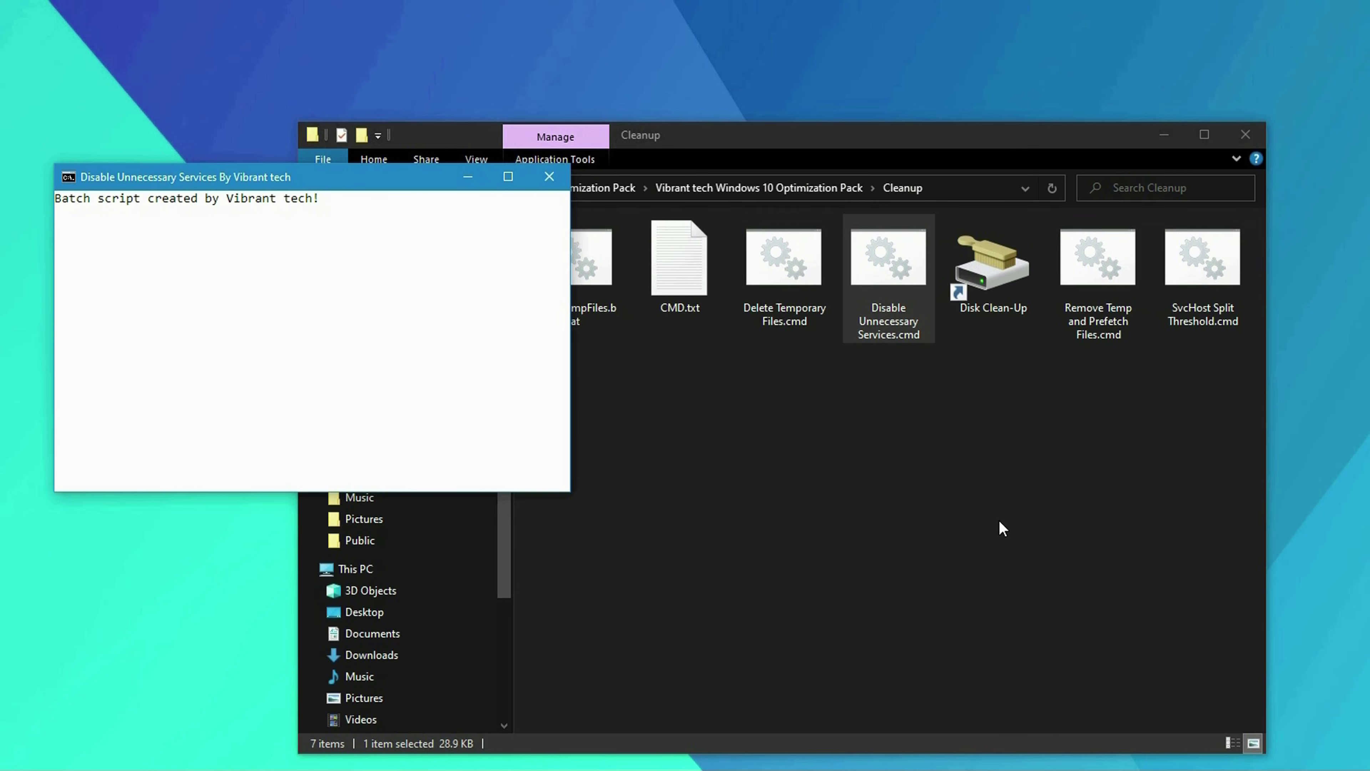
{"action": "left_click_drag", "start_coordinate": [381, 182], "coordinate": [859, 315]}
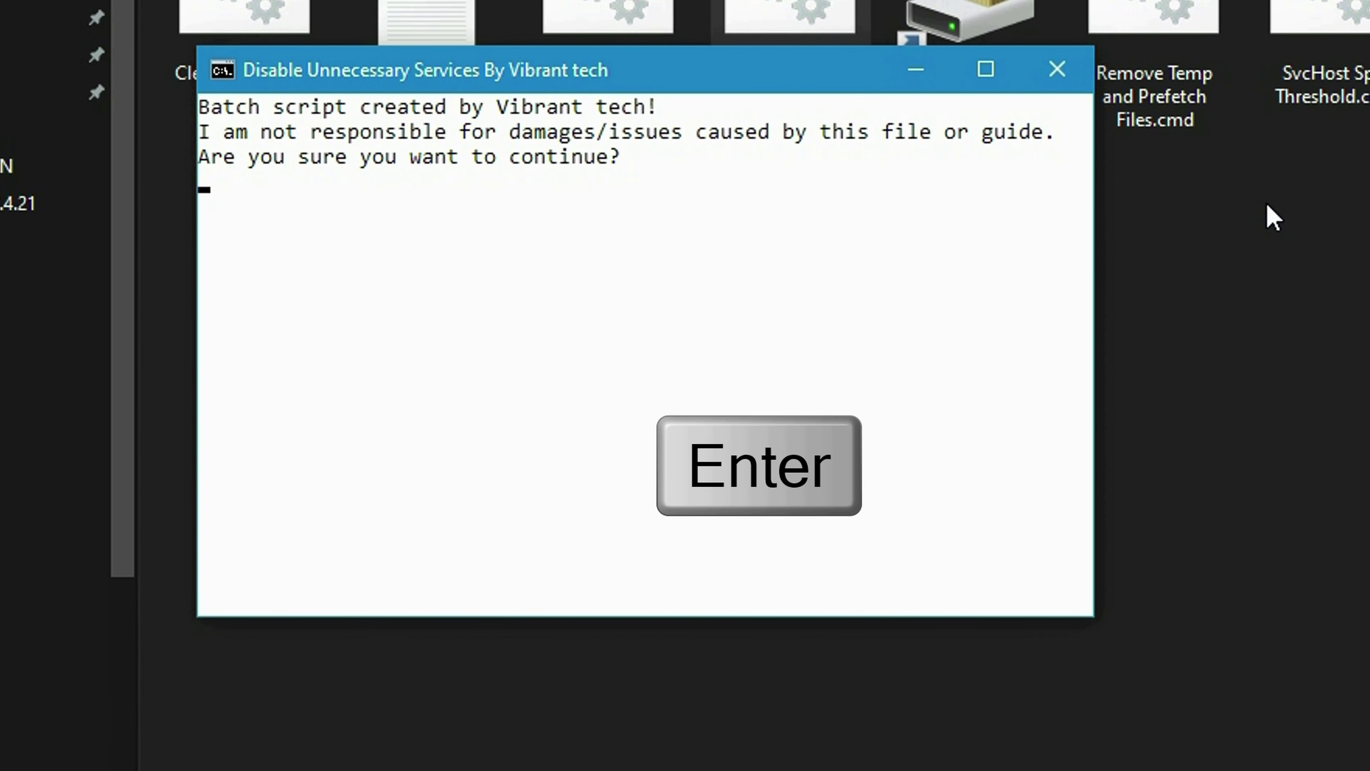
{"action": "key", "text": "Return"}
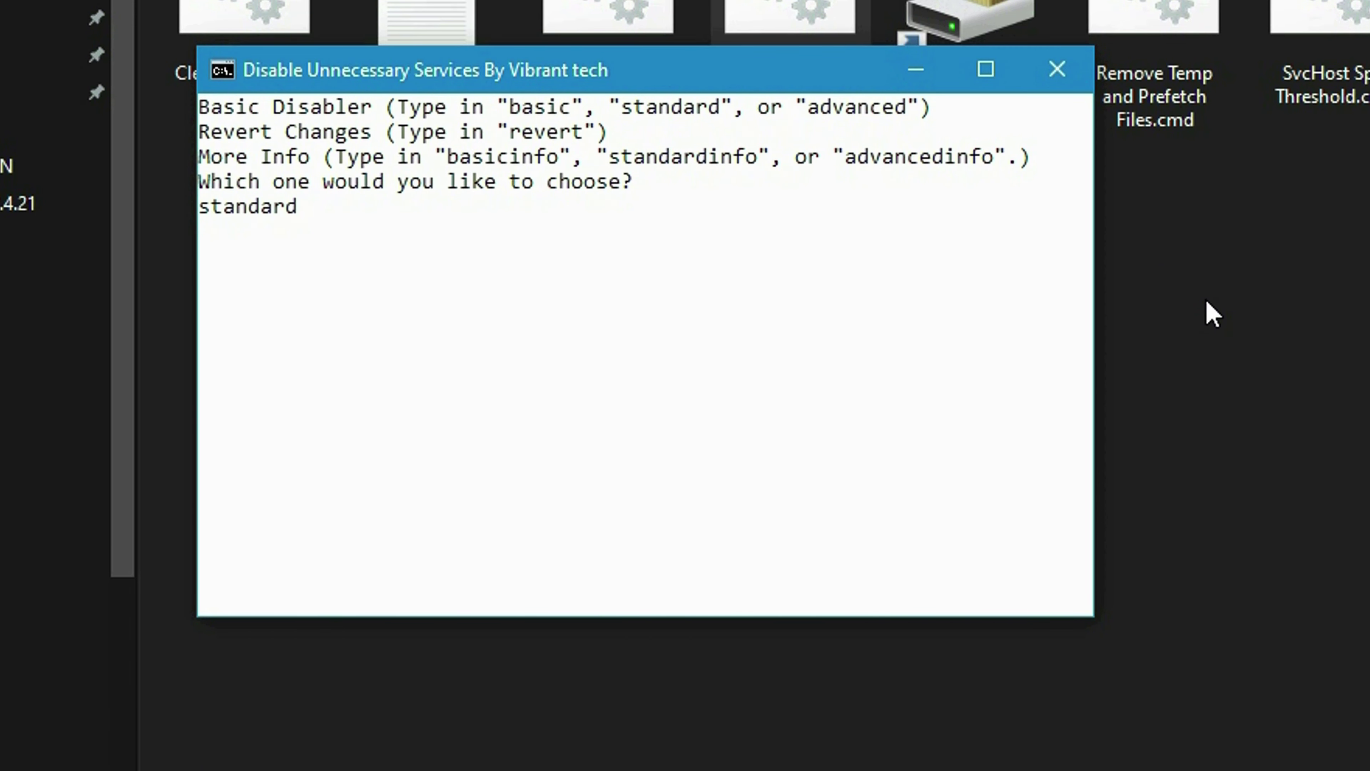
{"action": "key", "text": "Return"}
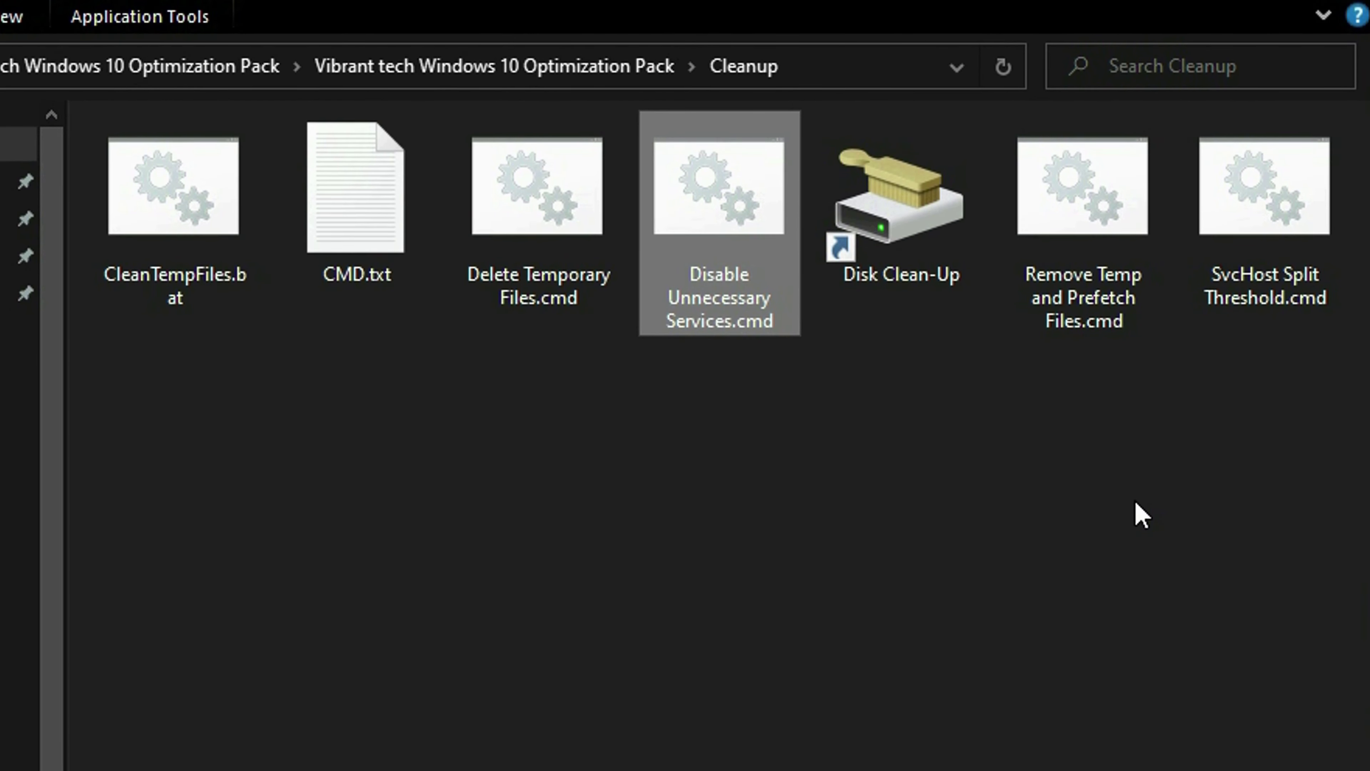
{"action": "left_click", "coordinate": [1141, 516]}
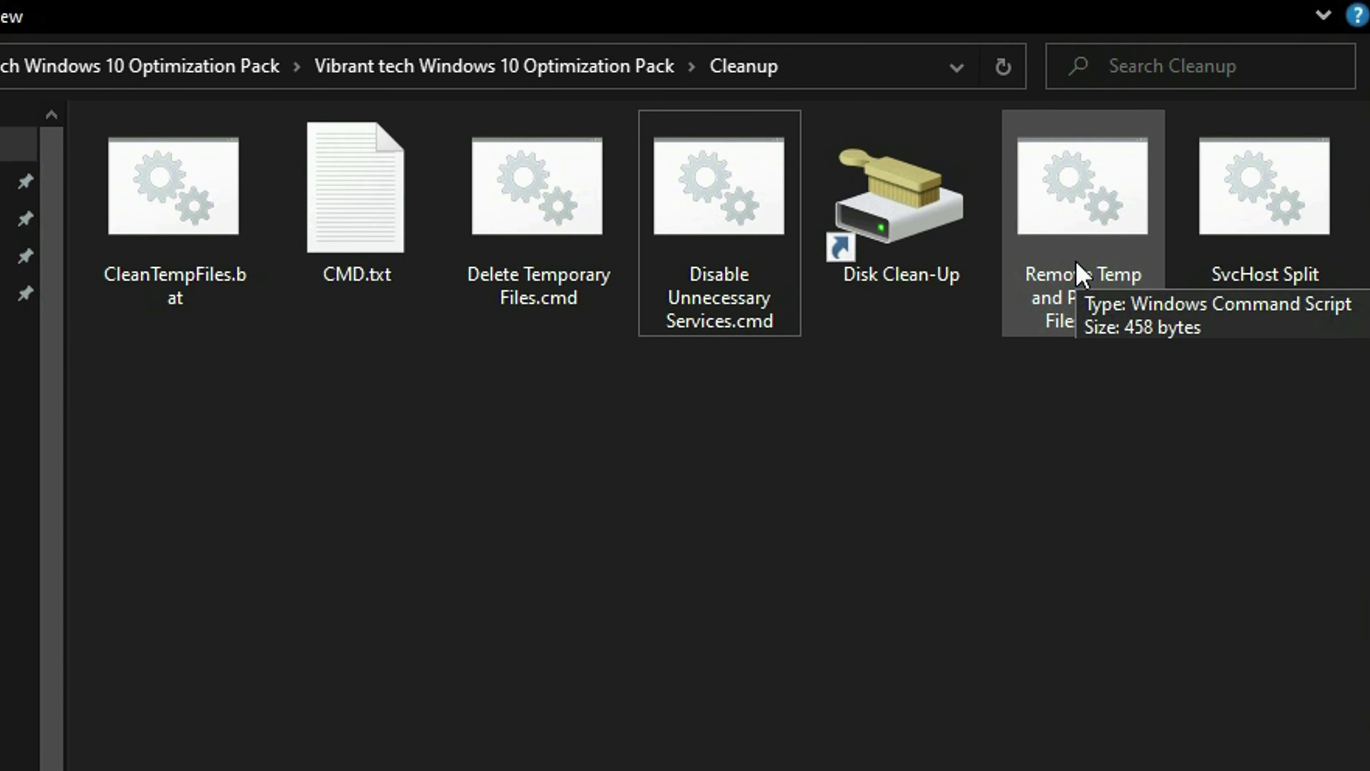
- Run Remove Temp and Prefetch Files.cmd and confirm the deletion
{"action": "double_click", "coordinate": [1076, 276]}
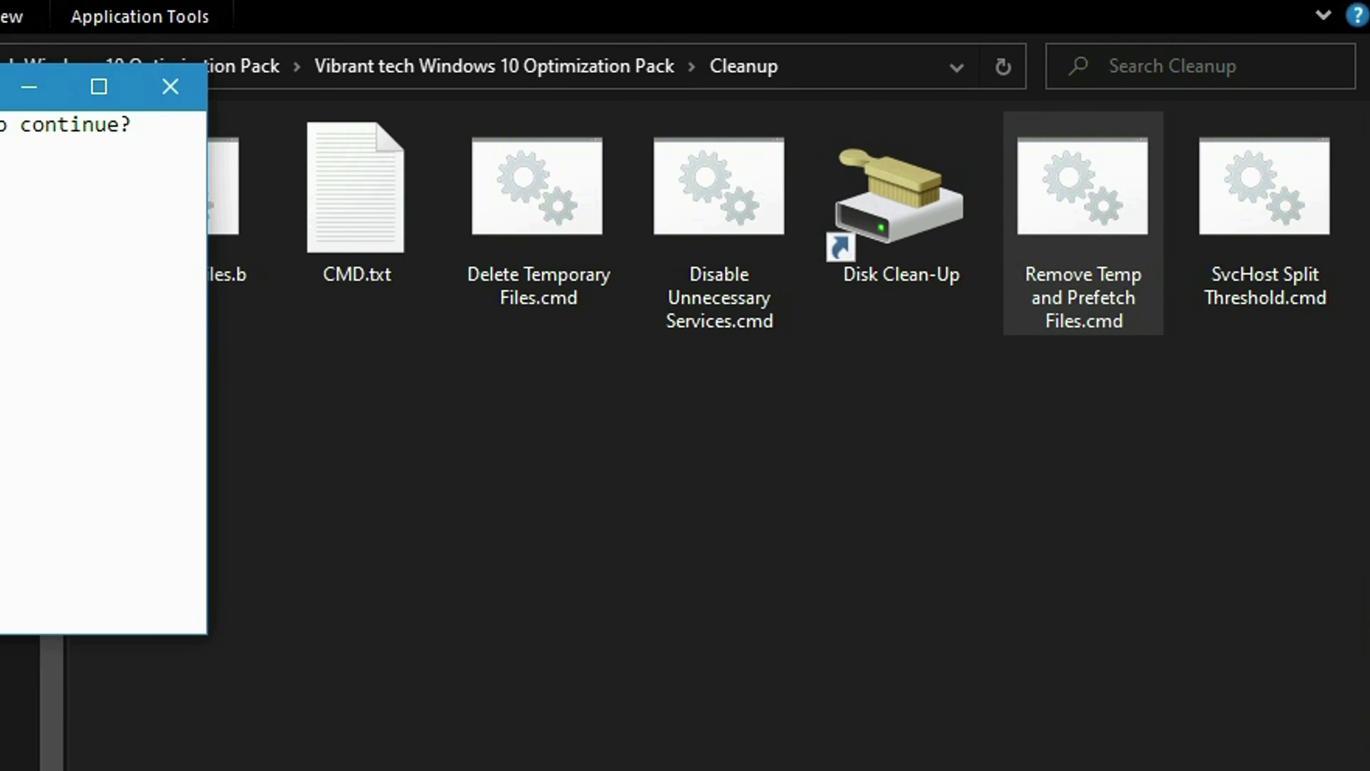
{"action": "left_click_drag", "start_coordinate": [3, 98], "coordinate": [707, 351]}
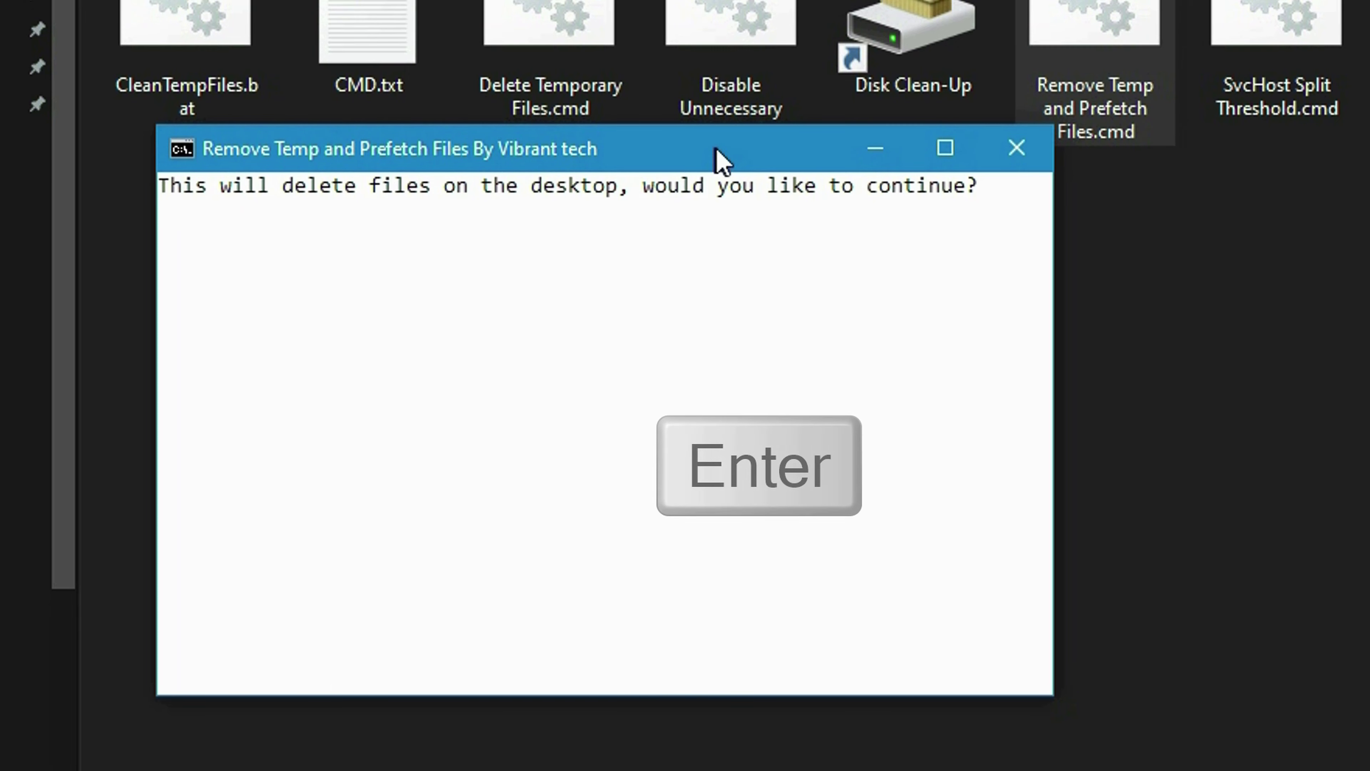
{"action": "left_click_drag", "start_coordinate": [723, 161], "coordinate": [724, 160]}
{"action": "key", "text": "Return"}
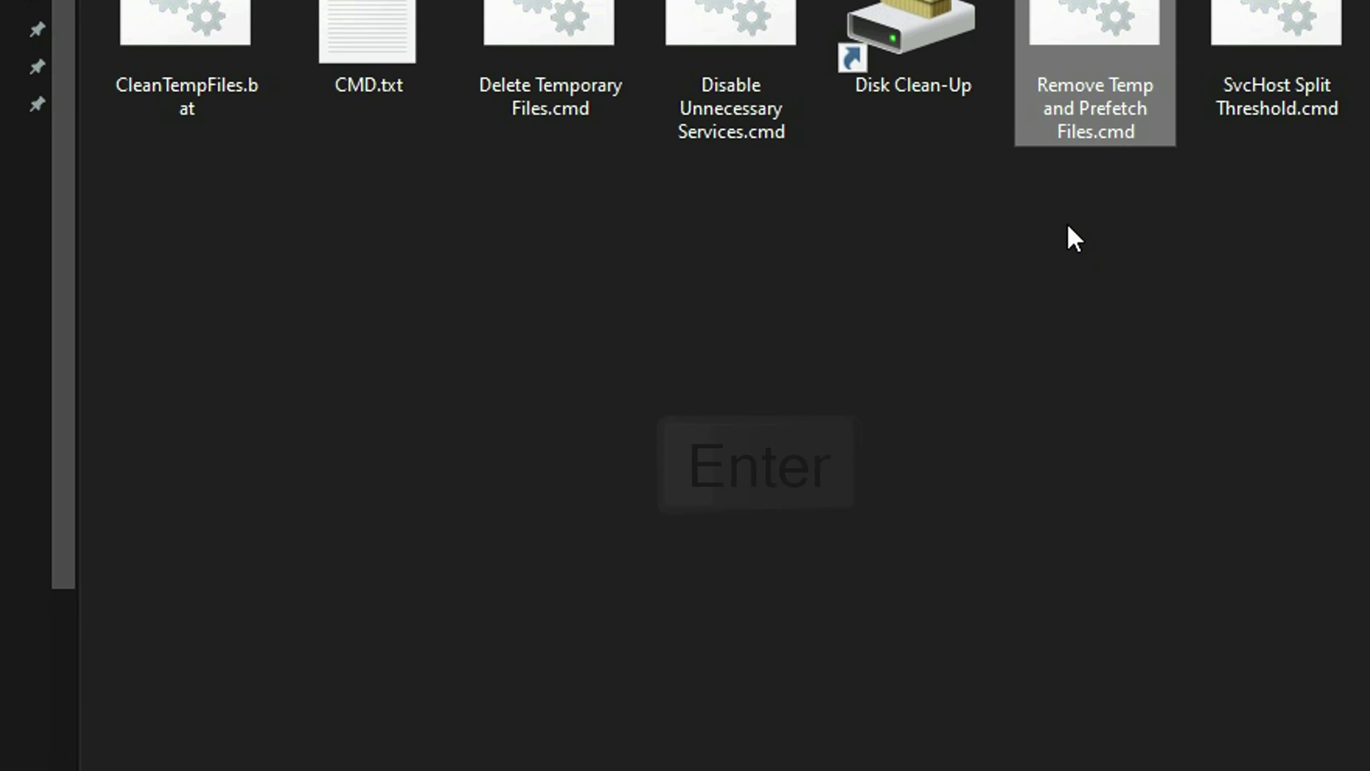
{"action": "left_click", "coordinate": [1069, 253]}
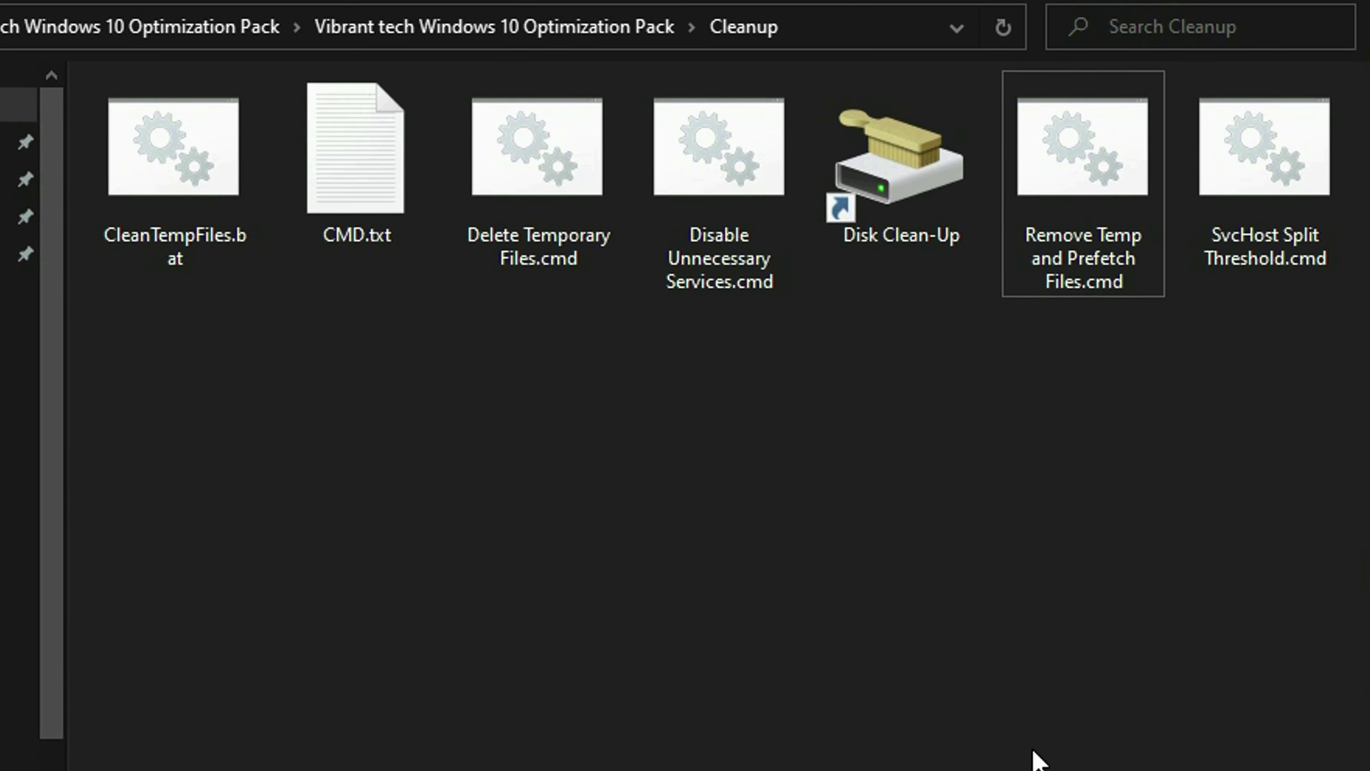
- Start SvcHost Split Threshold.cmd and open Calculator for working out the RAM amount in MB
{"action": "double_click", "coordinate": [1289, 281]}
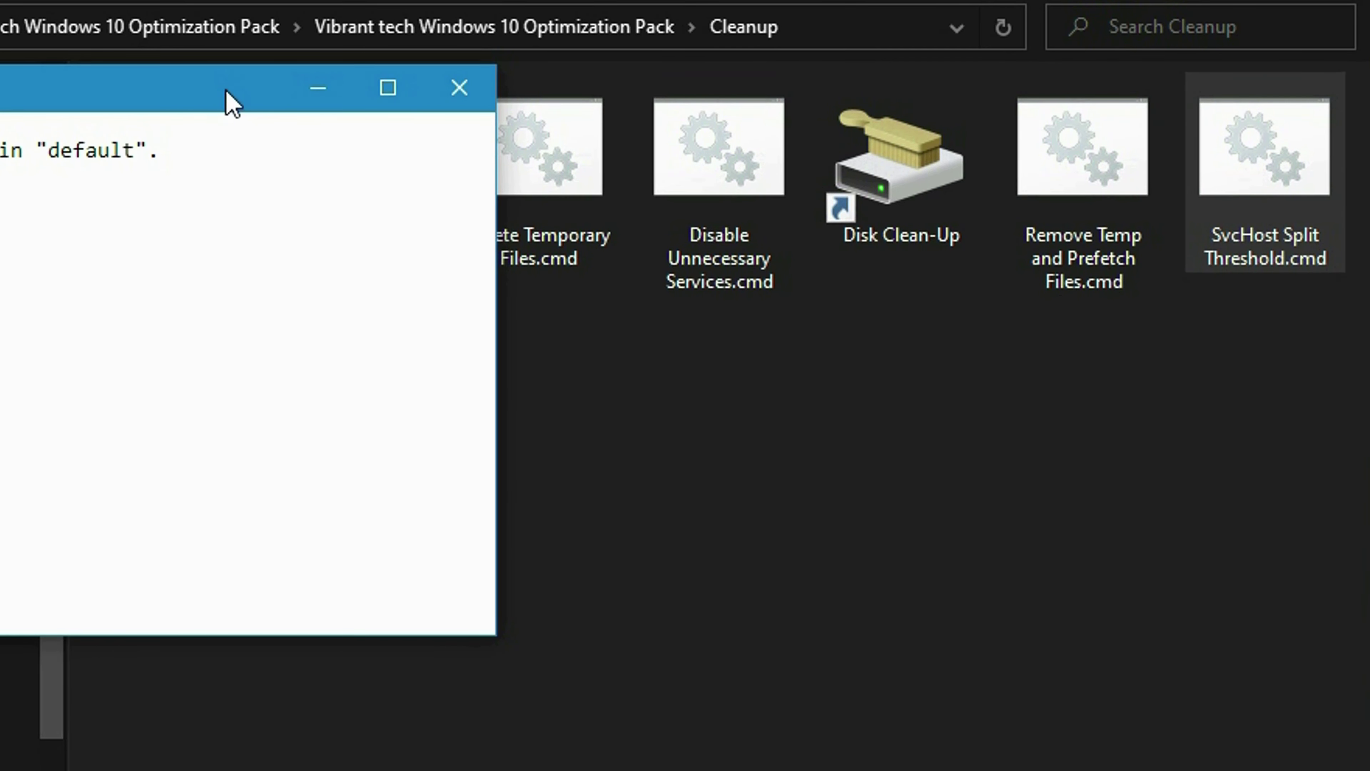
{"action": "left_click_drag", "start_coordinate": [229, 101], "coordinate": [981, 273]}
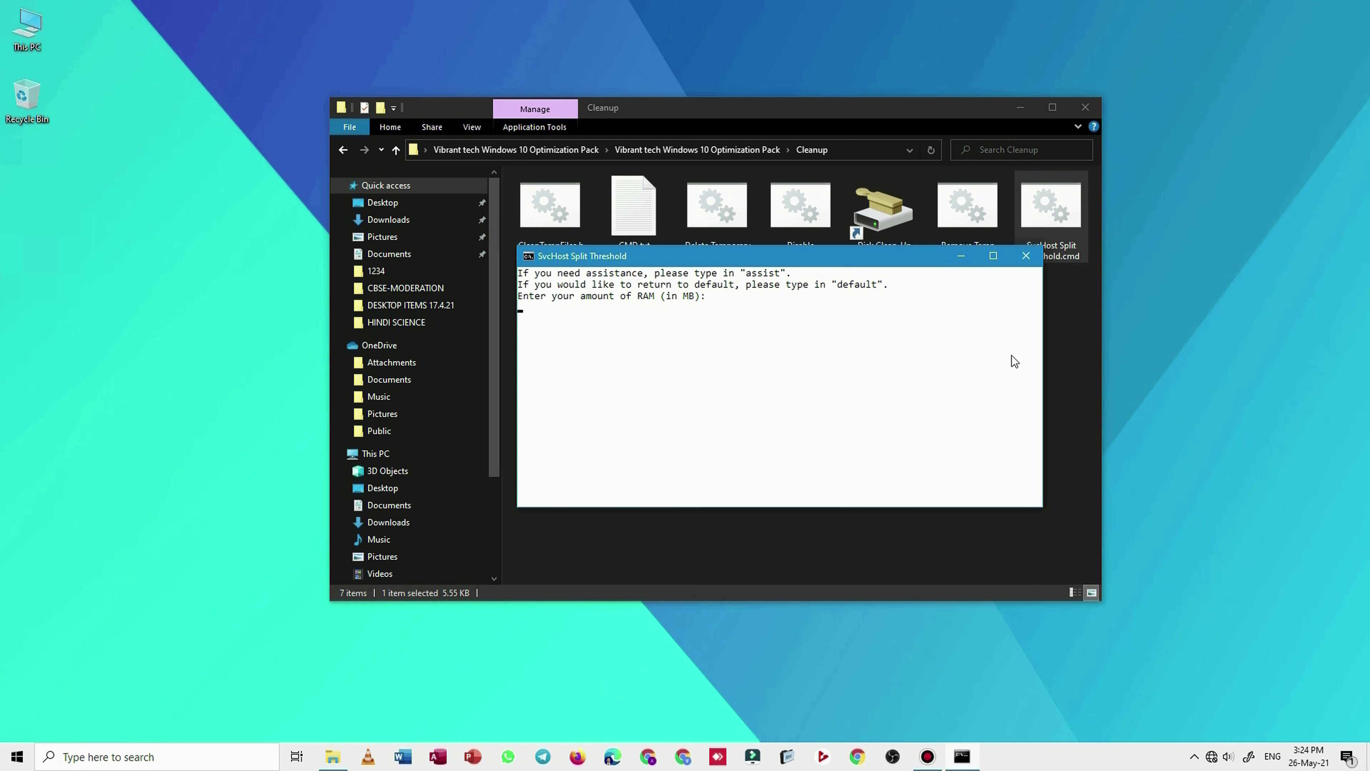
{"action": "left_click", "coordinate": [16, 756]}
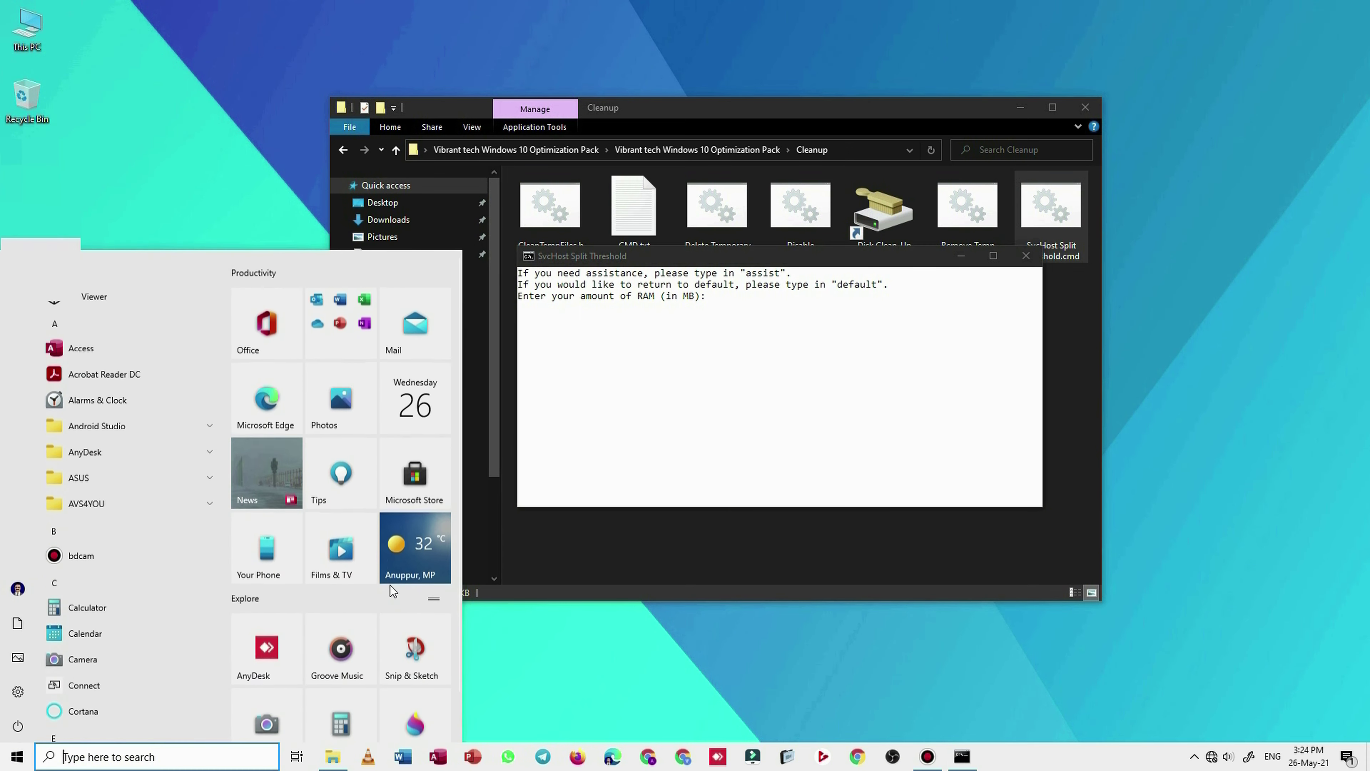
{"action": "left_click", "coordinate": [341, 711]}
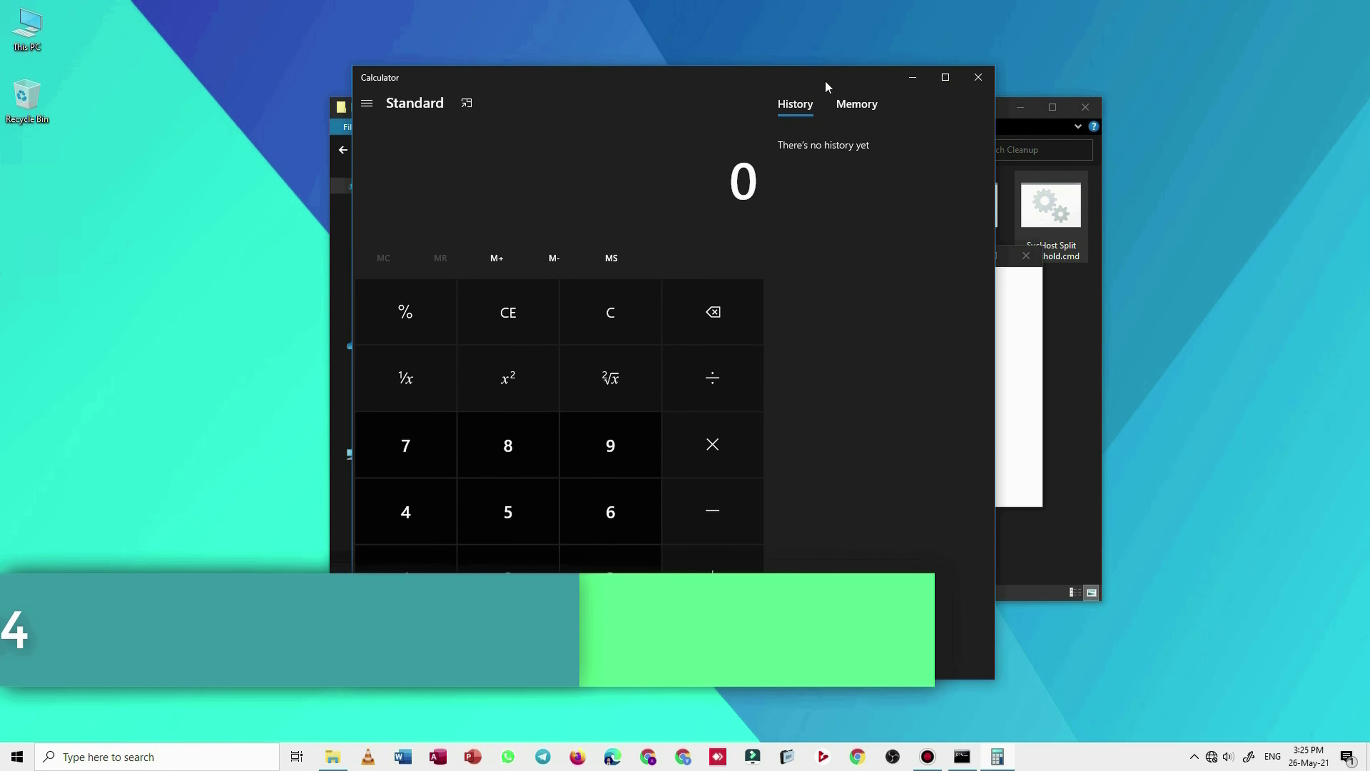
{"action": "left_click_drag", "start_coordinate": [827, 81], "coordinate": [915, 115]}
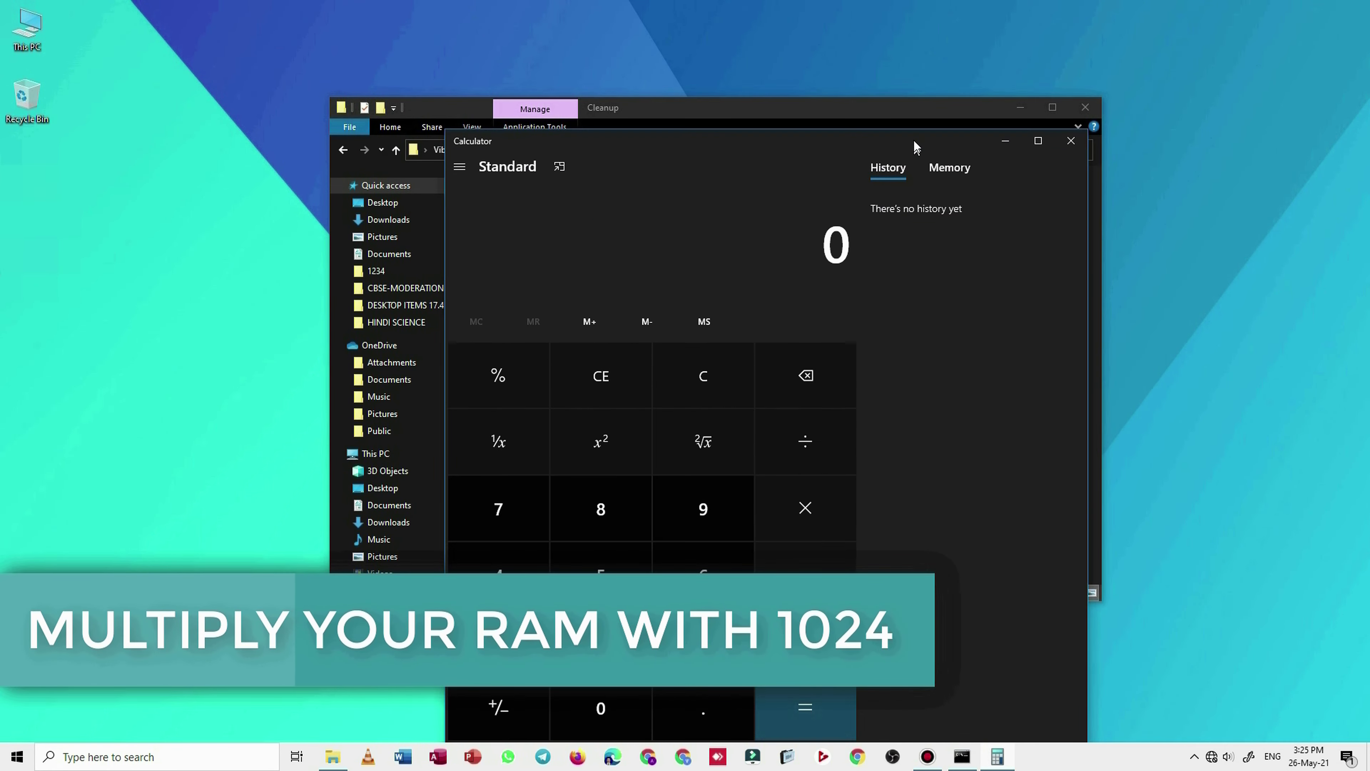
- Multiply 1024 by 6 in Calculator to convert 6 GB of RAM to megabytes
{"action": "left_click", "coordinate": [498, 616]}
{"action": "left_click", "coordinate": [600, 682]}
{"action": "left_click", "coordinate": [600, 615]}
{"action": "left_click", "coordinate": [498, 550]}
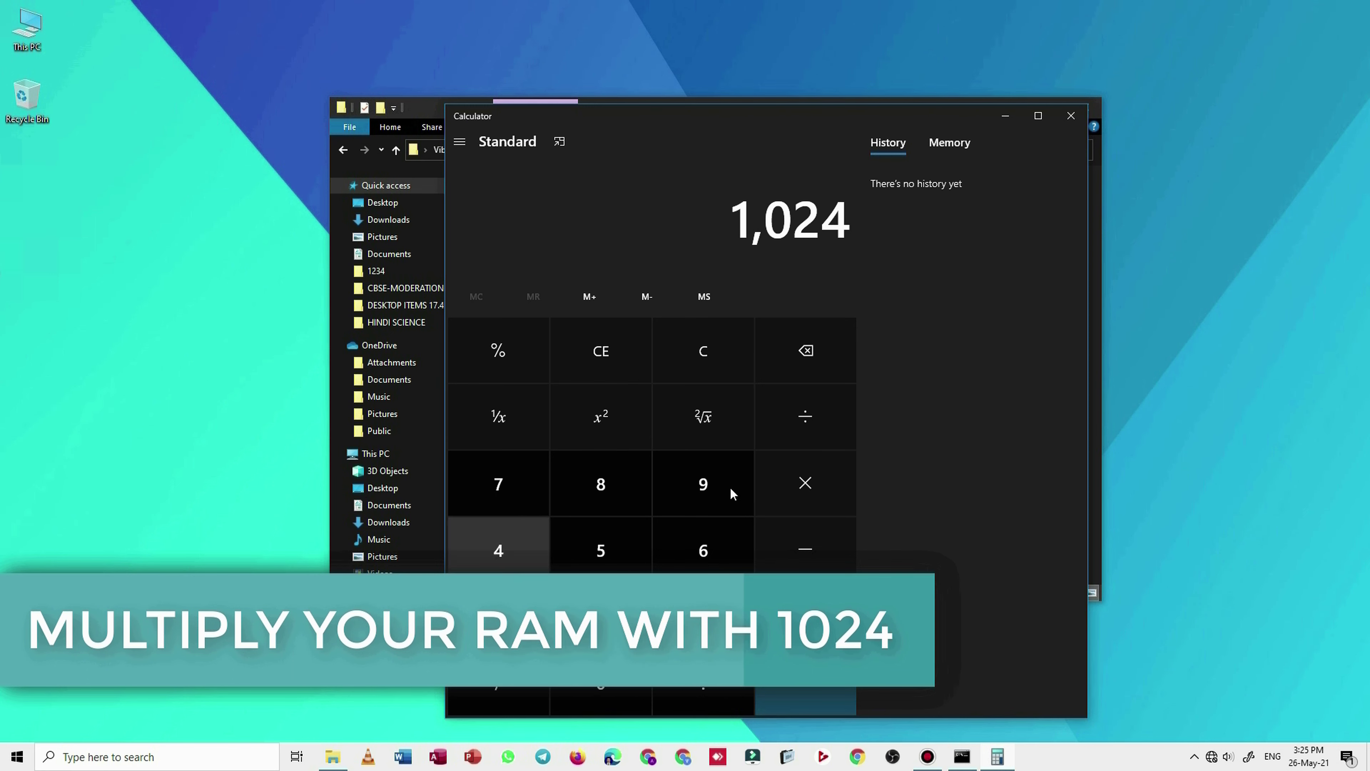
{"action": "left_click", "coordinate": [804, 483]}
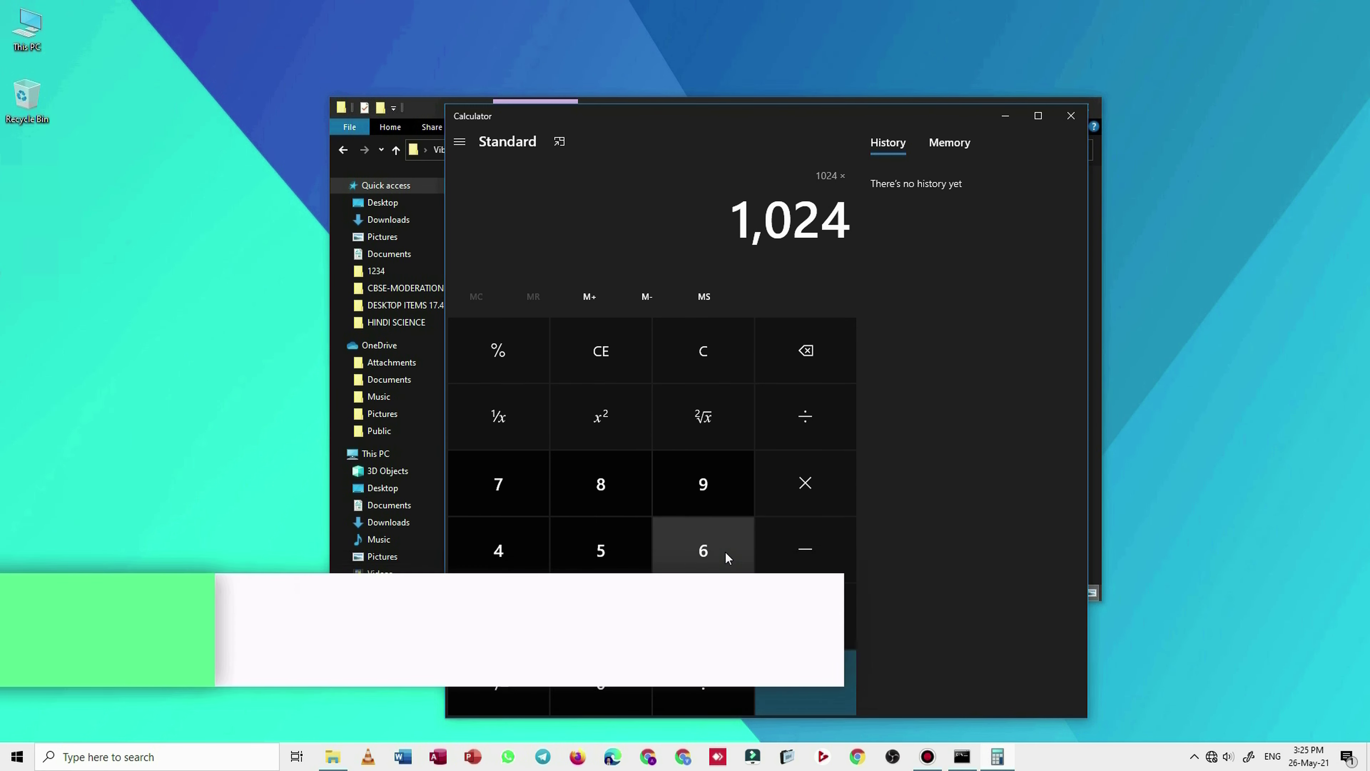
{"action": "left_click", "coordinate": [718, 559]}
{"action": "left_click", "coordinate": [814, 656]}
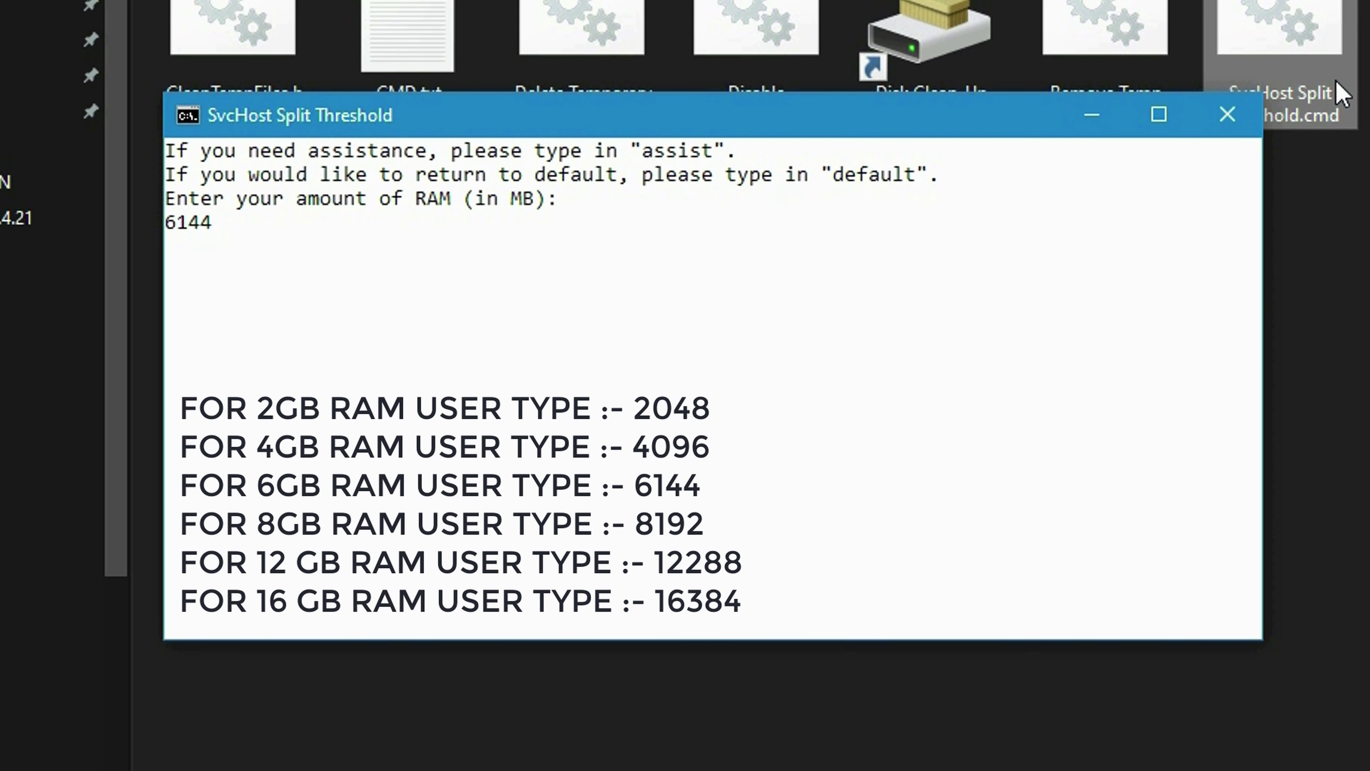
- Submit 6144 as the RAM amount in the SvcHost Split Threshold script and refresh the Cleanup folder
{"action": "key", "text": "Return"}
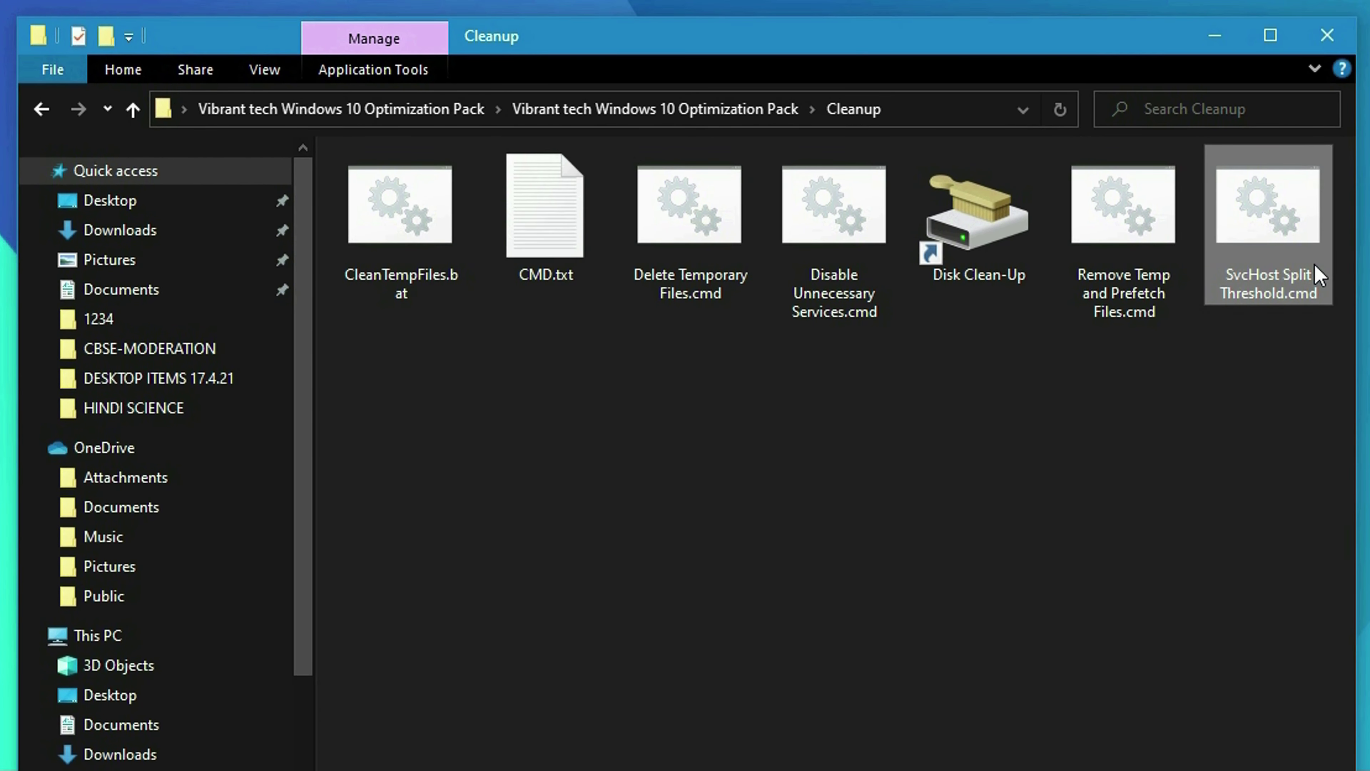
{"action": "right_click", "coordinate": [1038, 574]}
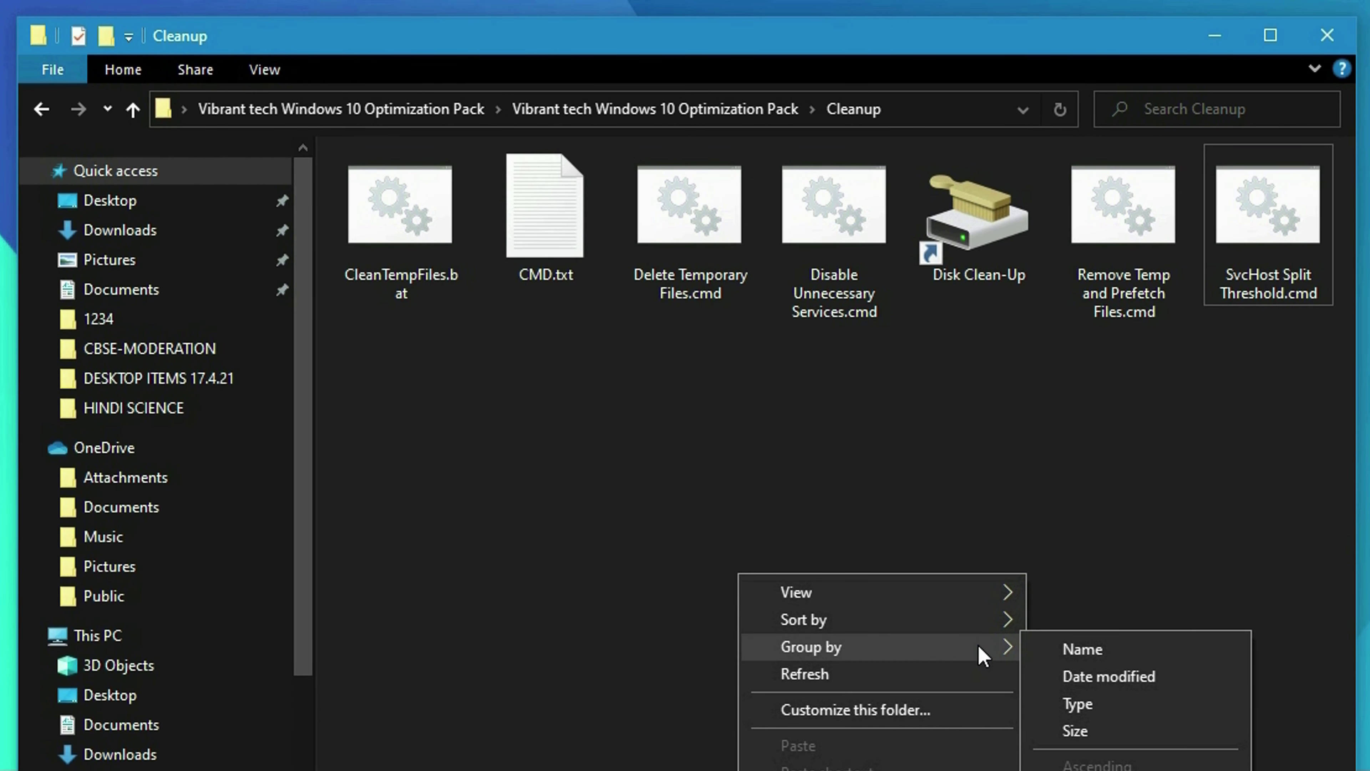
{"action": "left_click", "coordinate": [973, 673]}
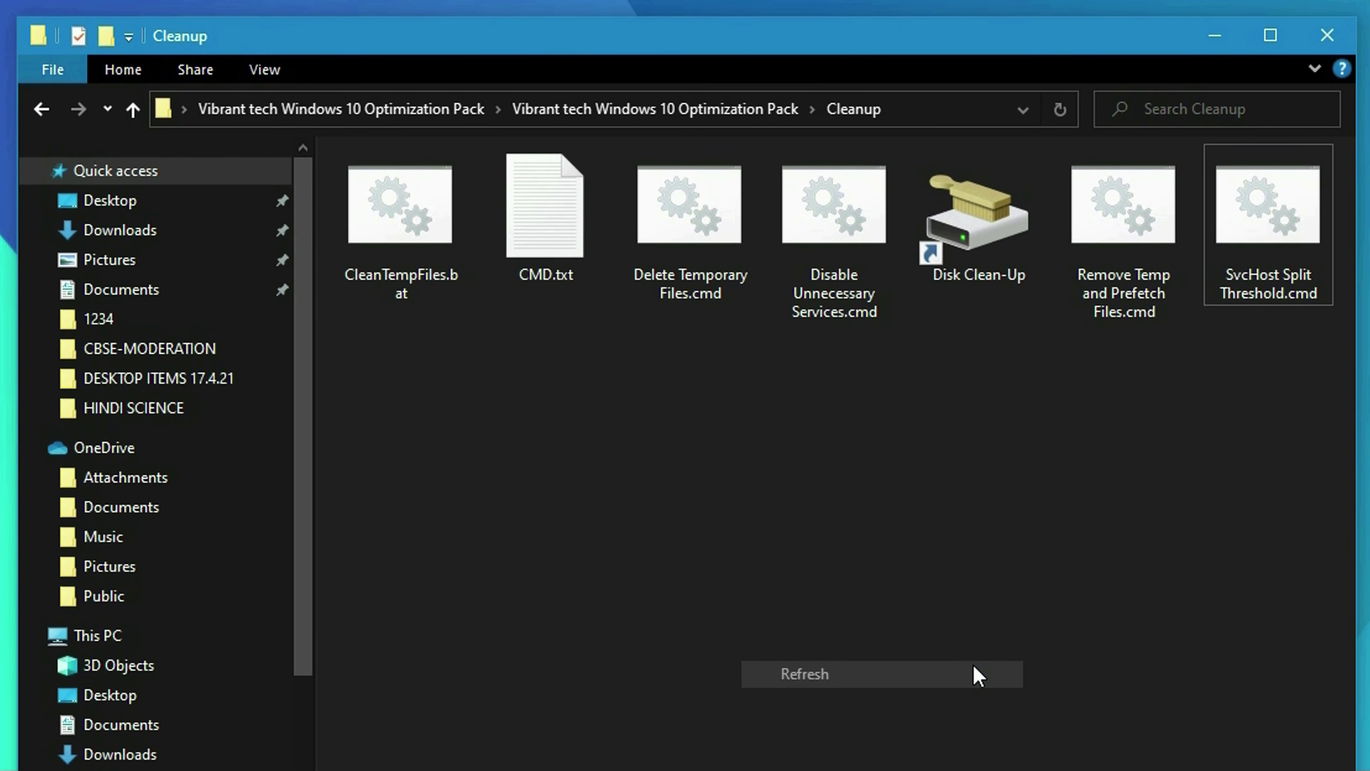
- Run Disk Clean-Up on drive C: and permanently delete the preselected files
{"action": "double_click", "coordinate": [992, 258]}
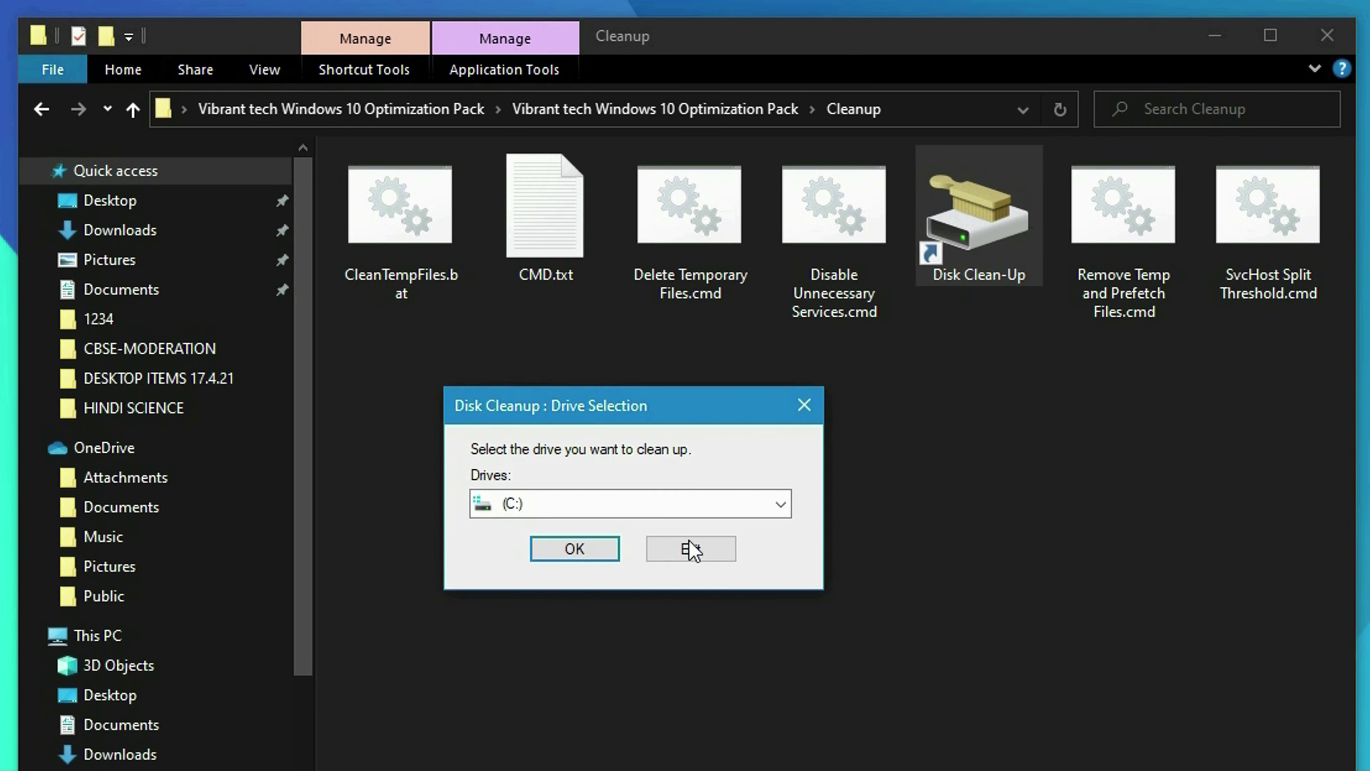
{"action": "left_click", "coordinate": [572, 552]}
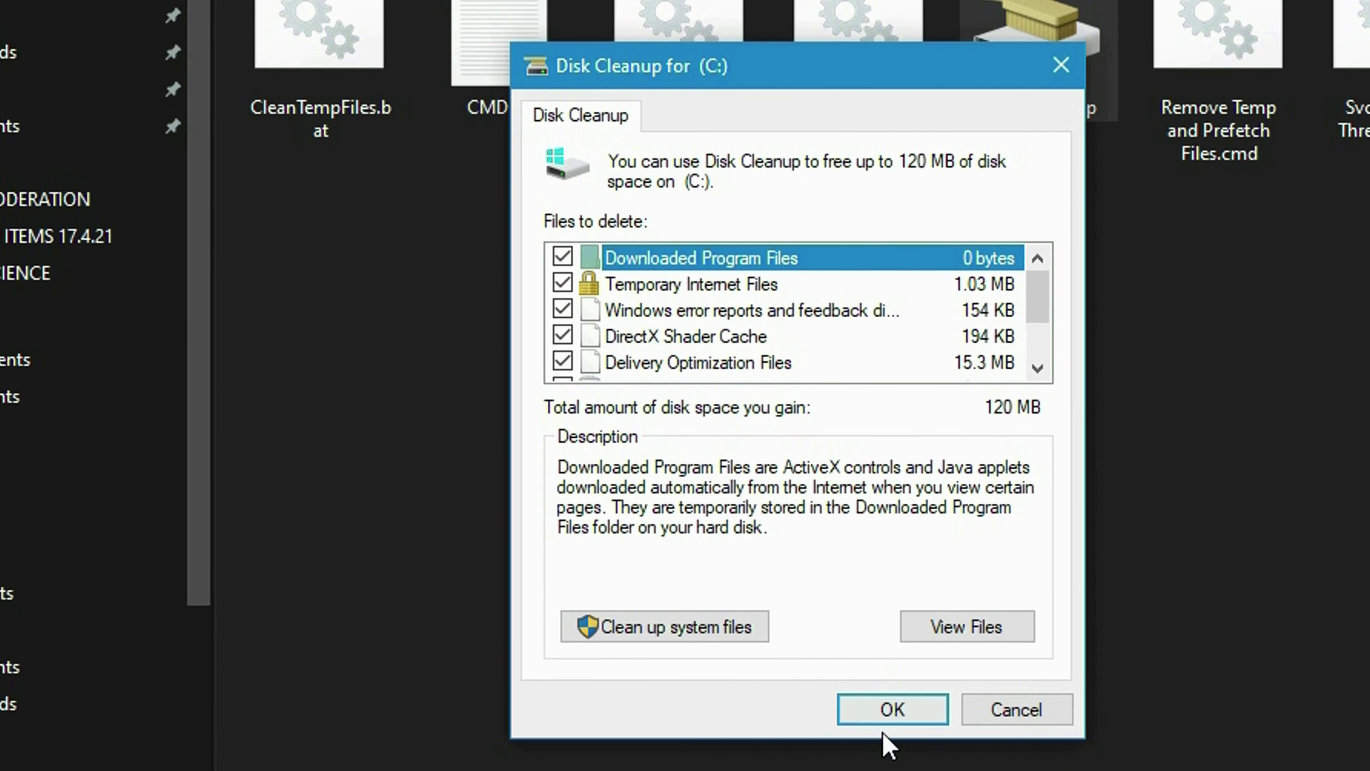
{"action": "left_click", "coordinate": [889, 735]}
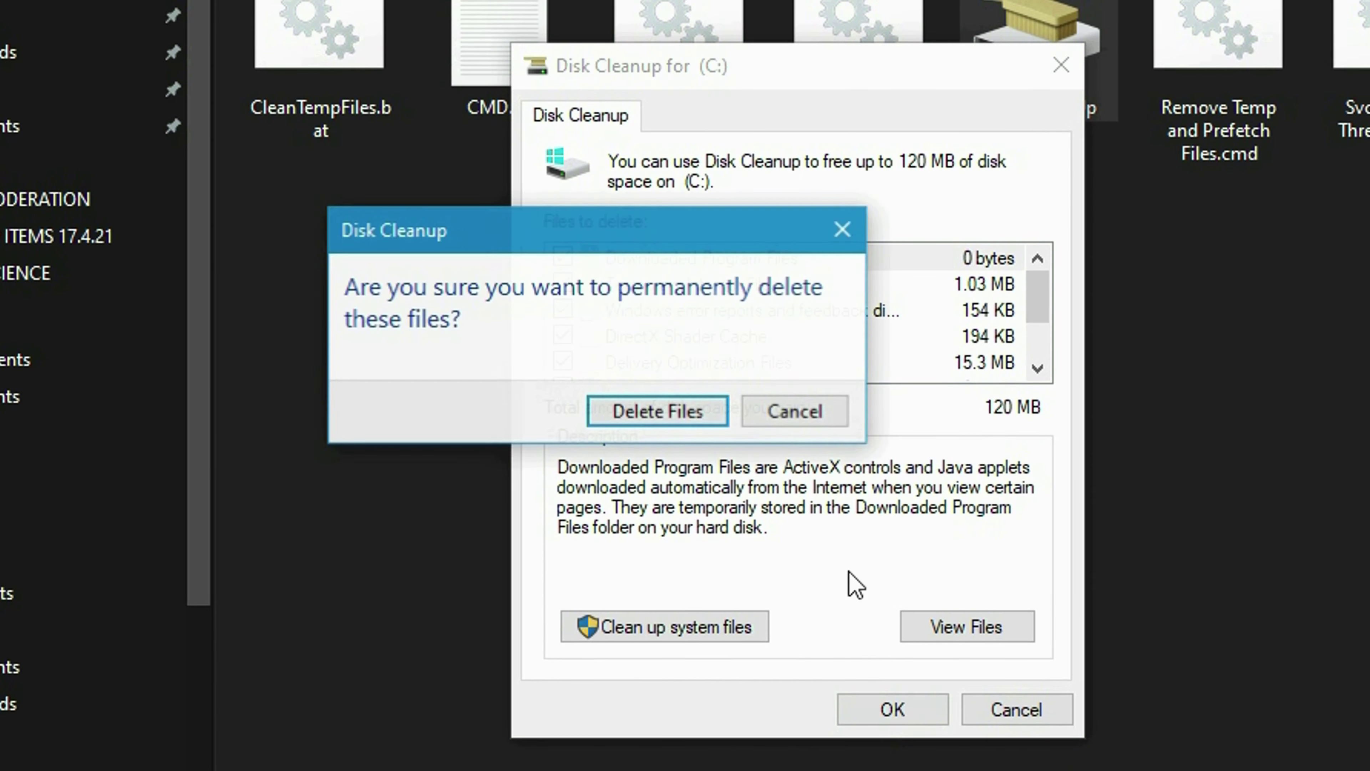
{"action": "left_click", "coordinate": [681, 413]}
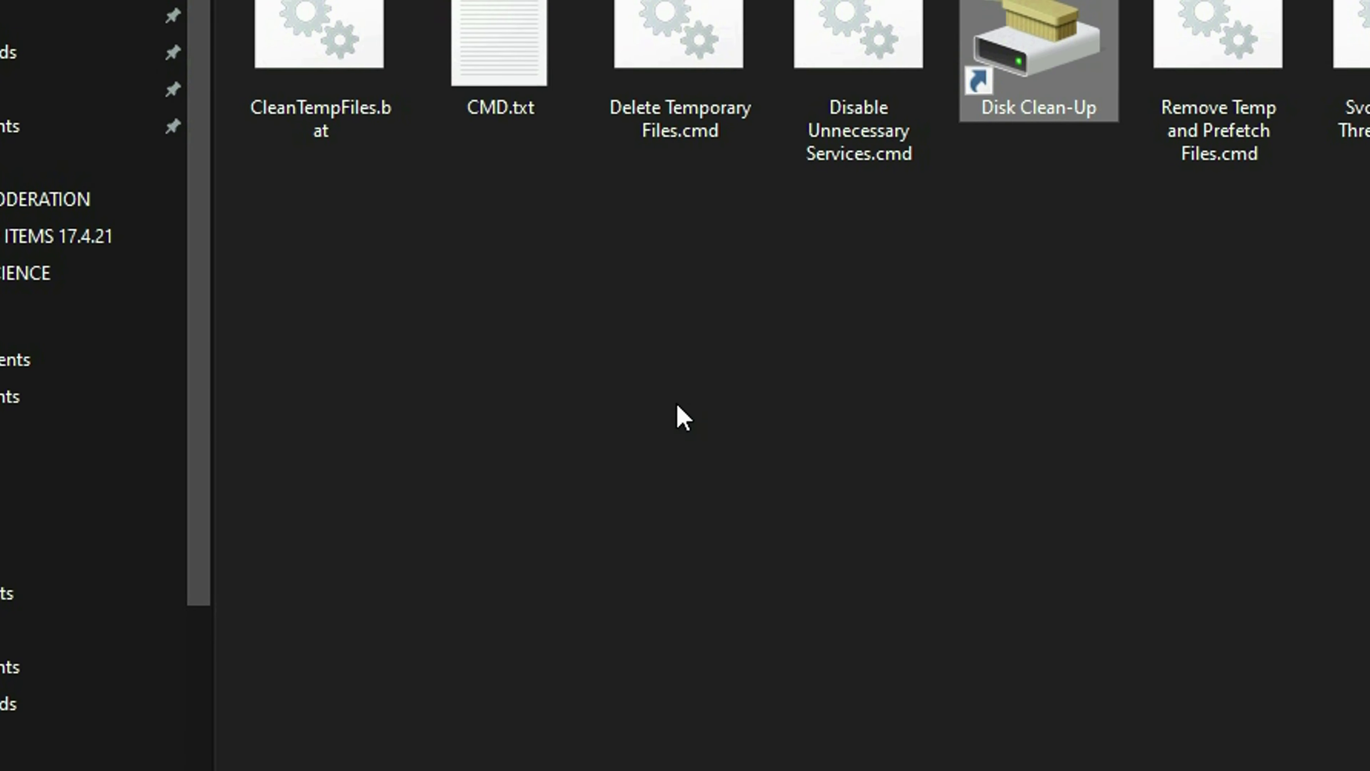
{"action": "left_click", "coordinate": [681, 415]}
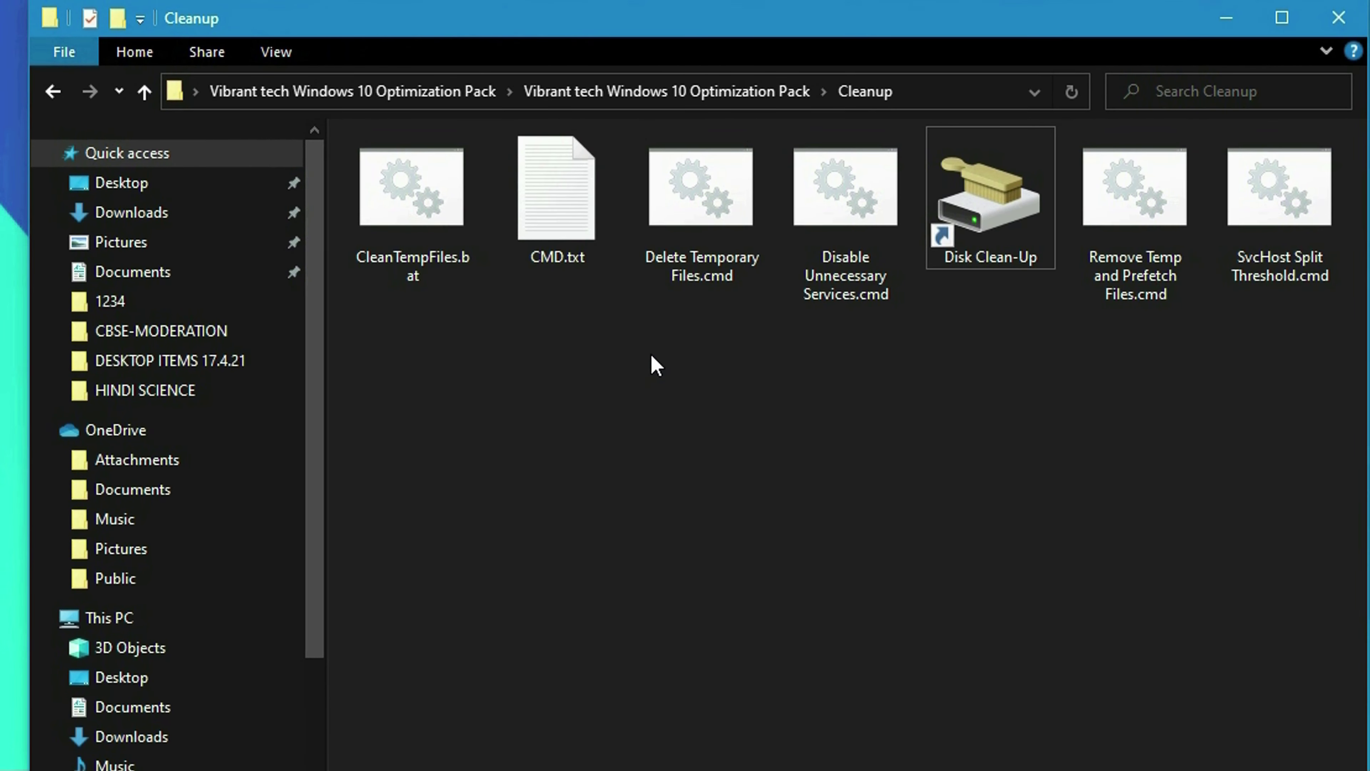
- Open CMD.txt from the Cleanup folder and enlarge its text for reading the command lines
{"action": "double_click", "coordinate": [575, 213]}
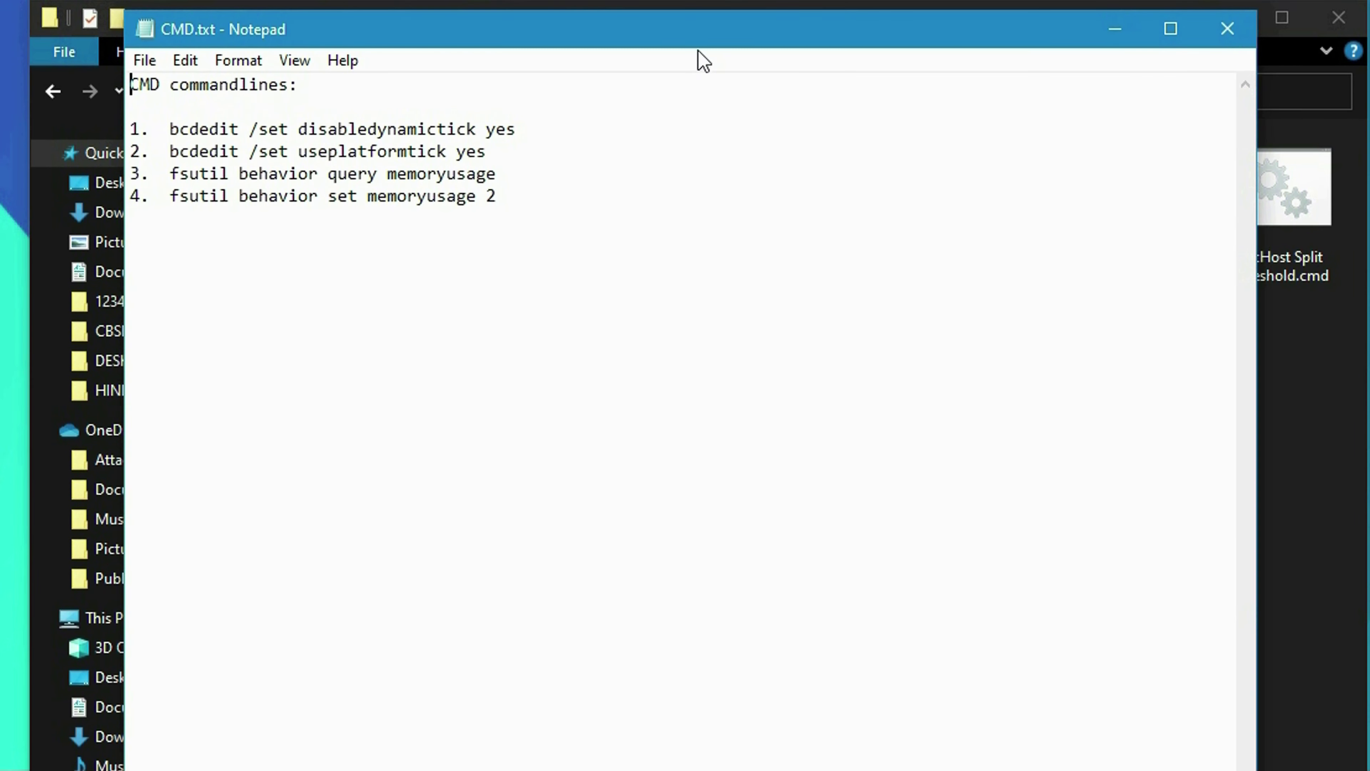
{"action": "left_click_drag", "start_coordinate": [699, 30], "coordinate": [810, 28]}
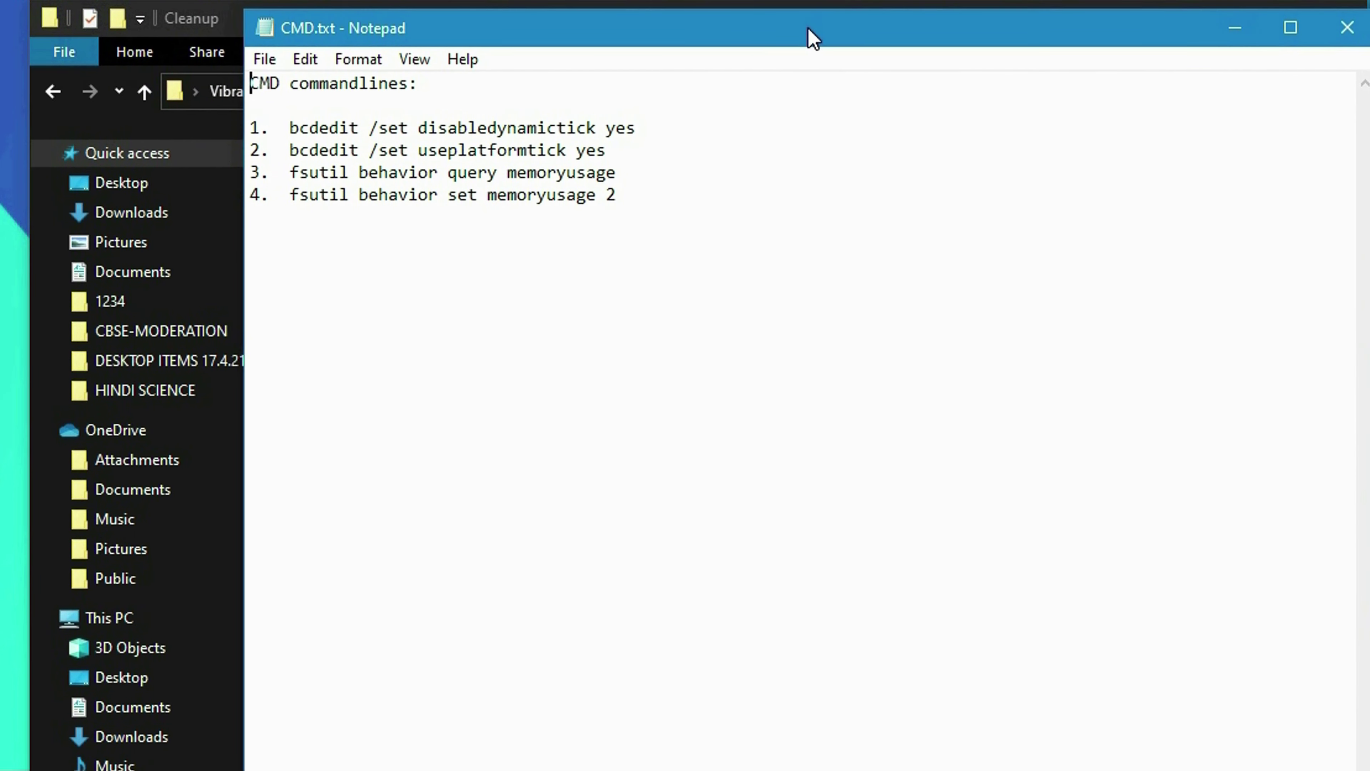
{"action": "key", "text": "ctrl+a"}
{"action": "scroll", "coordinate": [795, 413], "scroll_direction": "up", "scroll_amount": 10, "text": "ctrl"}
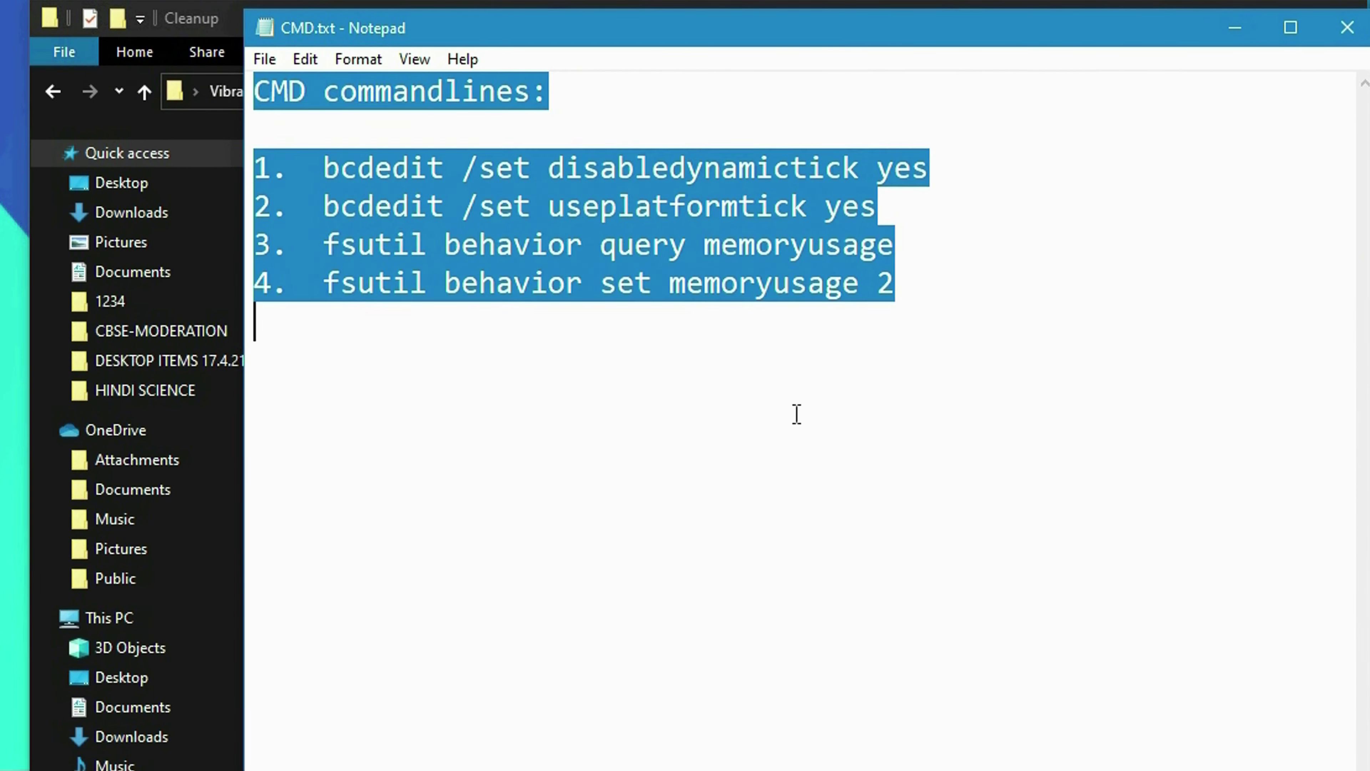
{"action": "scroll", "coordinate": [796, 414], "scroll_direction": "down", "scroll_amount": 8, "text": "ctrl"}
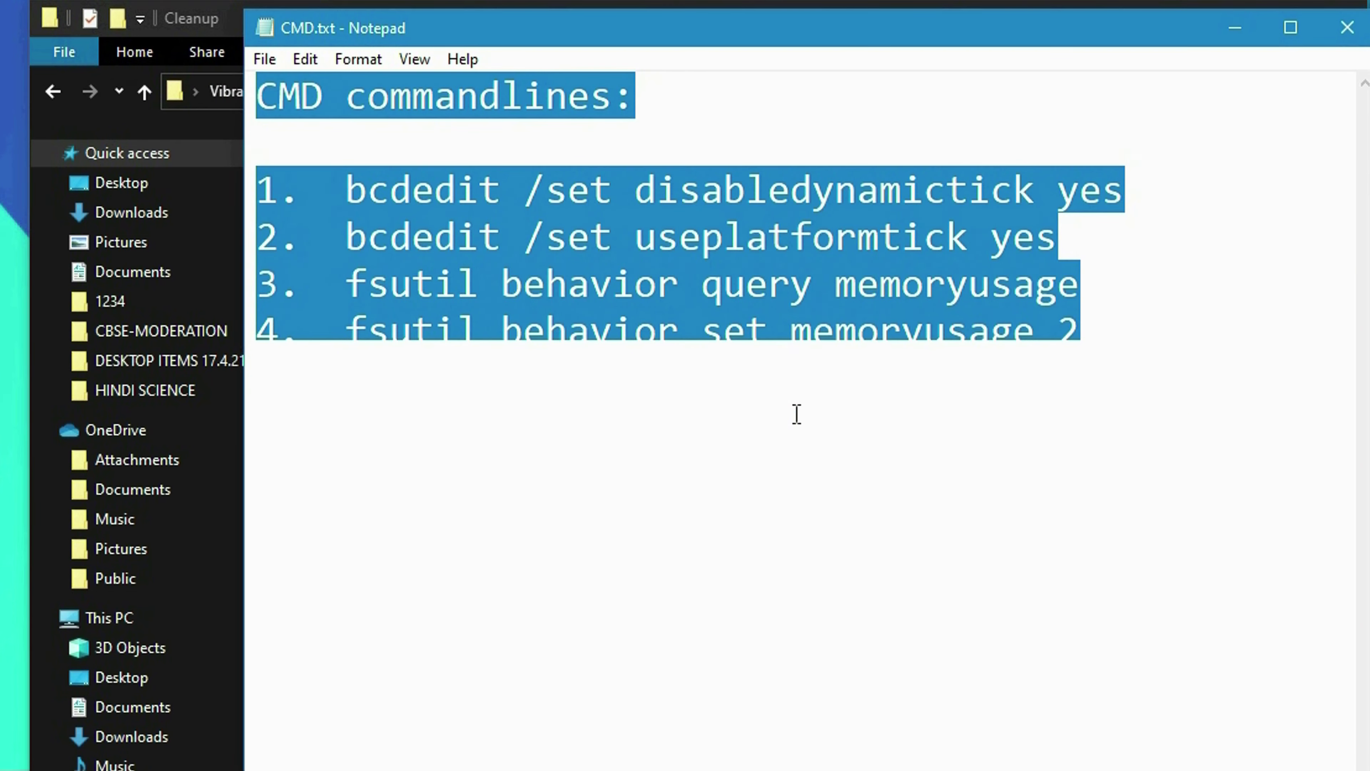
{"action": "left_click", "coordinate": [795, 410]}
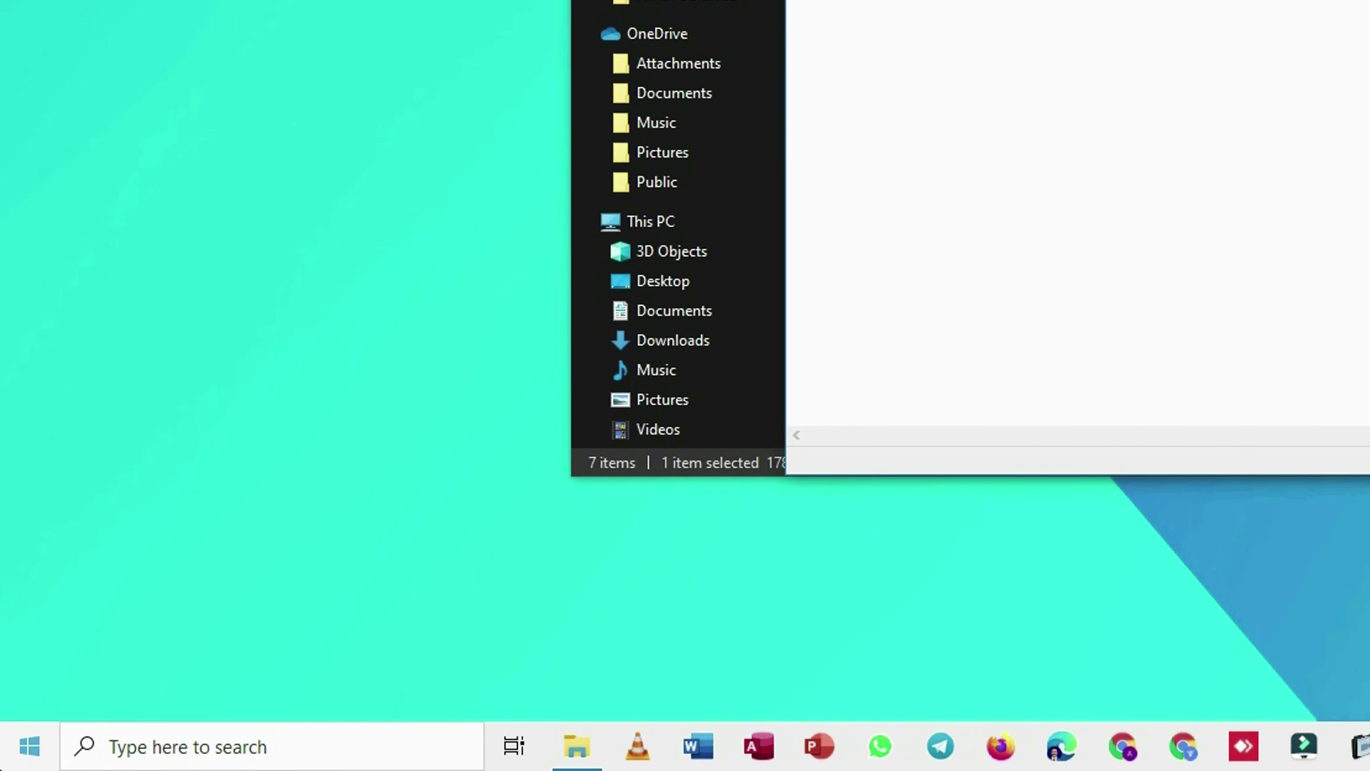
- Search for cmd and run Command Prompt as administrator
{"action": "left_click", "coordinate": [28, 746]}
{"action": "type", "text": "c"}
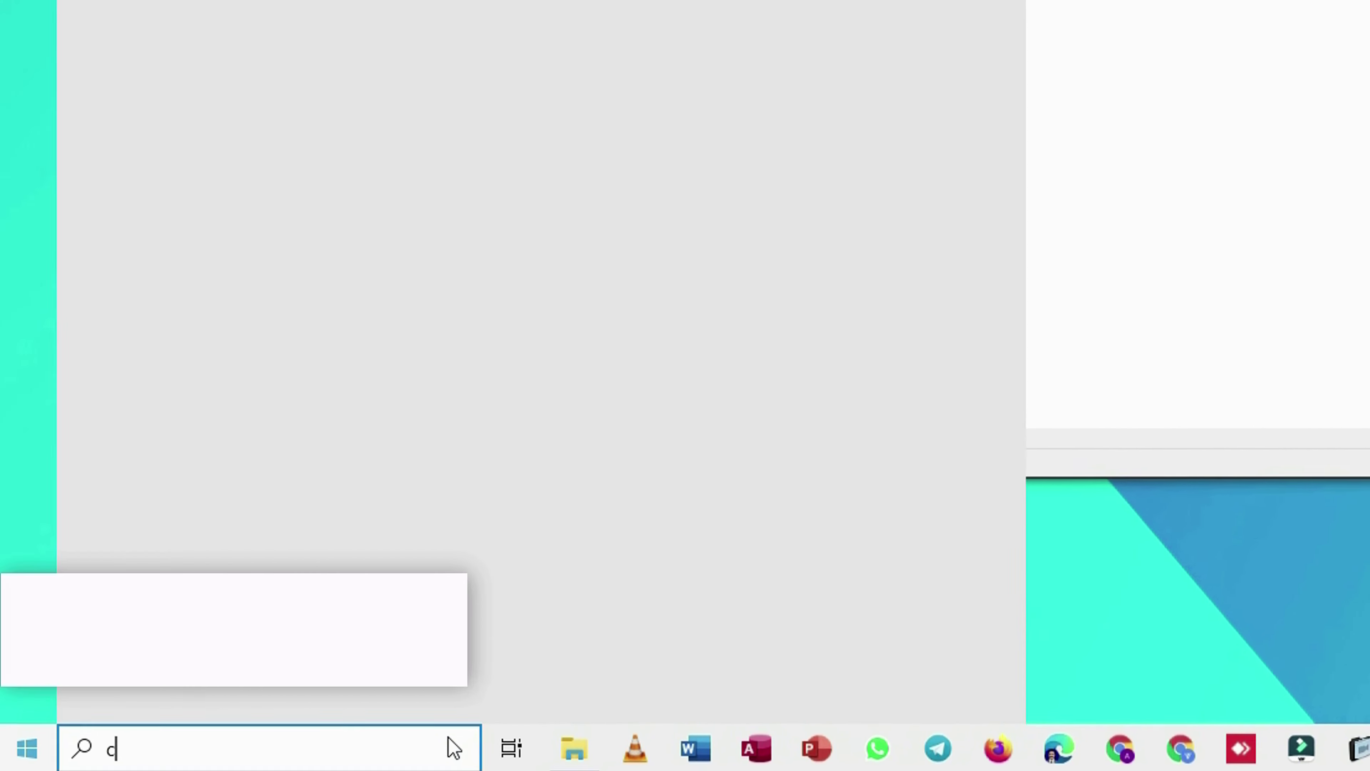
{"action": "type", "text": "md"}
{"action": "right_click", "coordinate": [389, 71]}
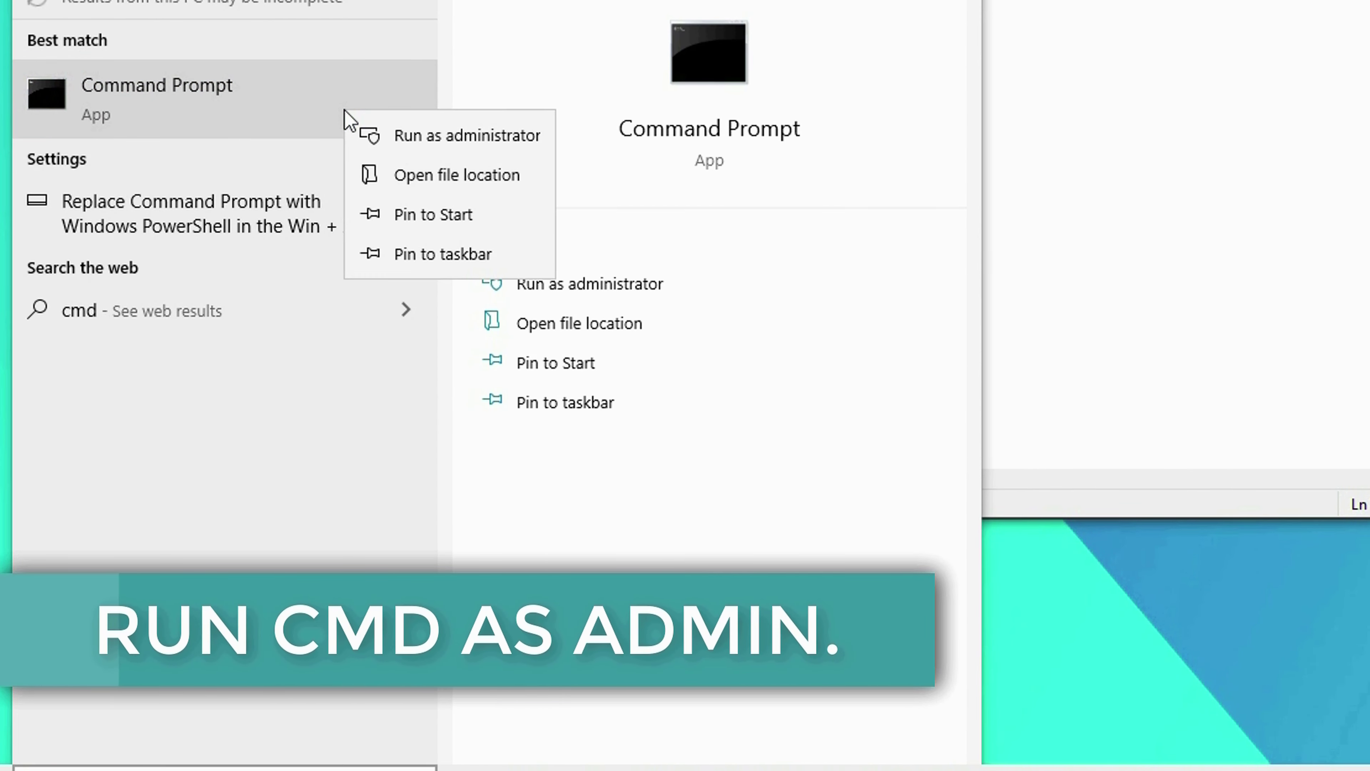
{"action": "left_click", "coordinate": [456, 146]}
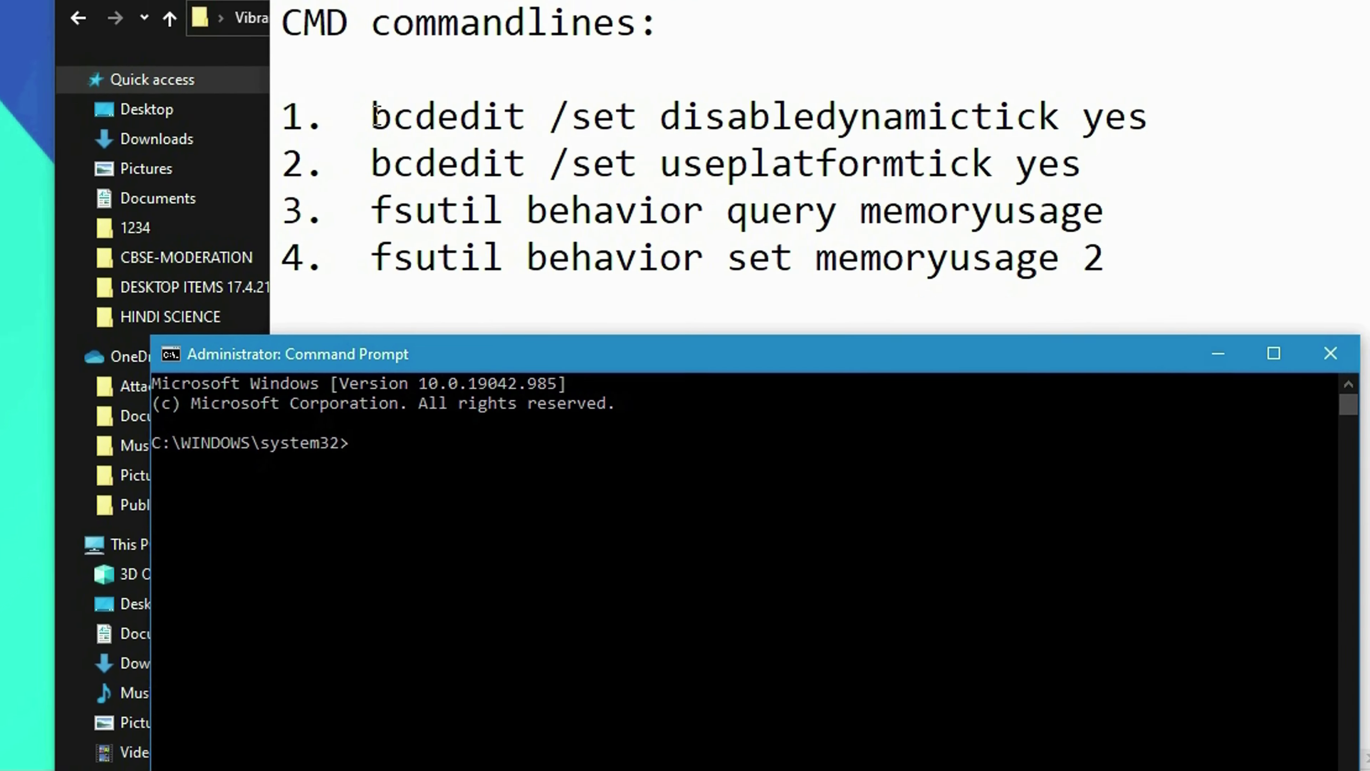
- Copy the first command line from CMD.txt and run bcdedit /set disabledynamictick yes in the administrator Command Prompt
{"action": "left_click_drag", "start_coordinate": [367, 121], "coordinate": [1100, 133]}
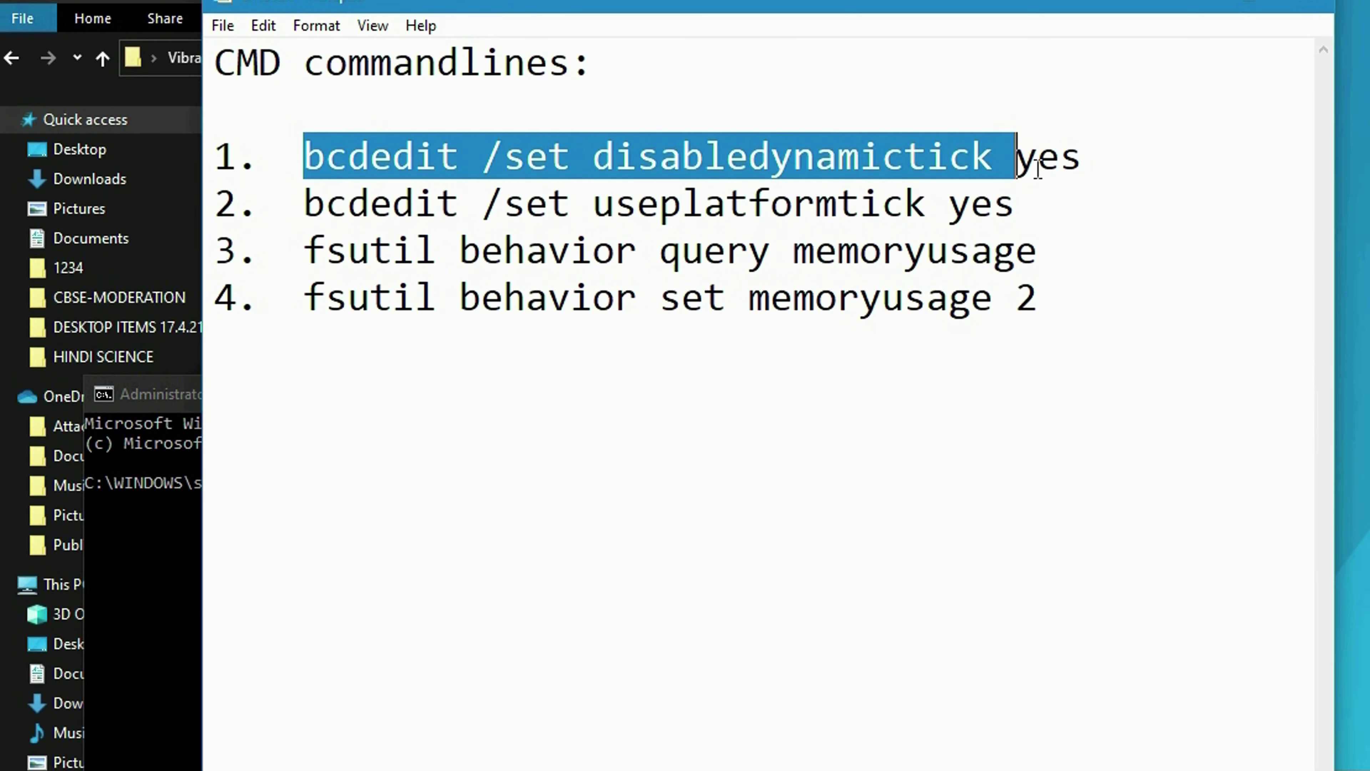
{"action": "left_click_drag", "start_coordinate": [1037, 167], "coordinate": [1092, 168]}
{"action": "right_click", "coordinate": [944, 174]}
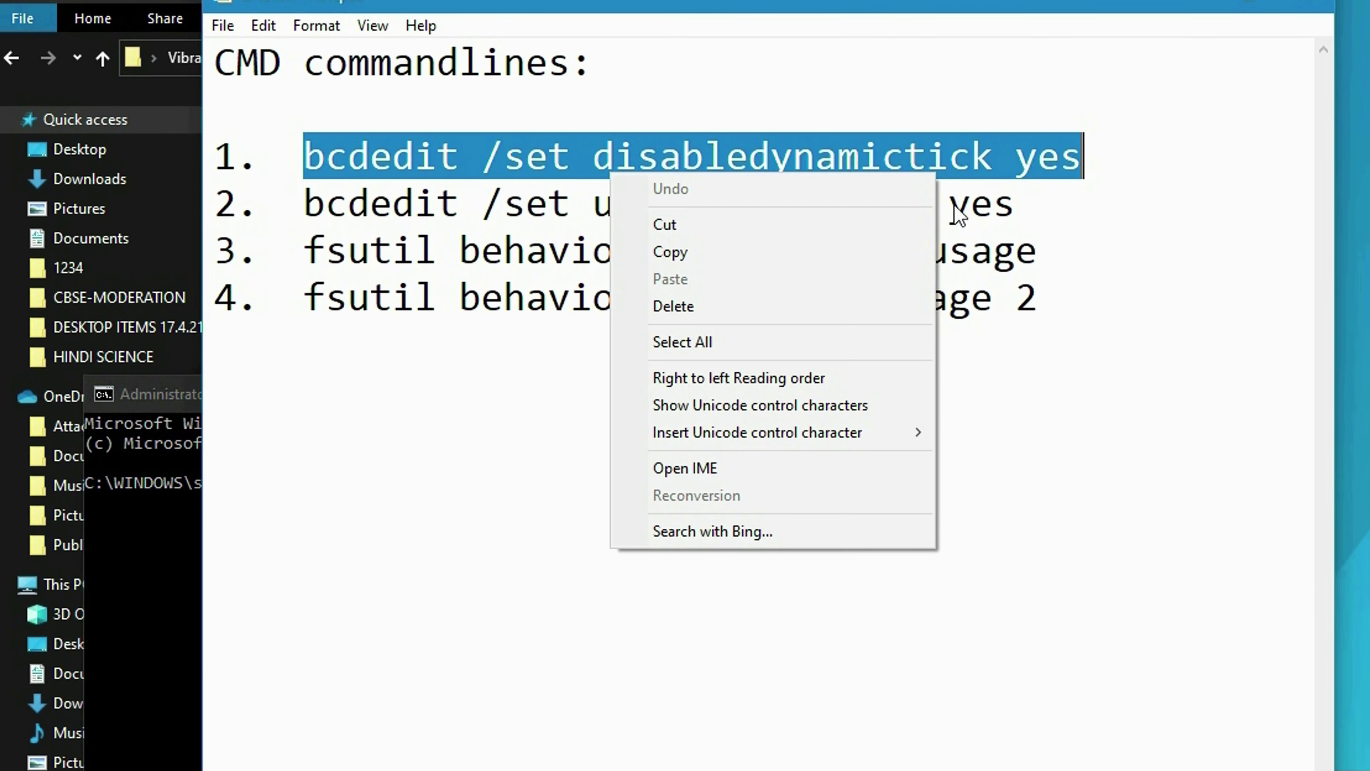
{"action": "left_click", "coordinate": [888, 251]}
{"action": "left_click", "coordinate": [150, 407]}
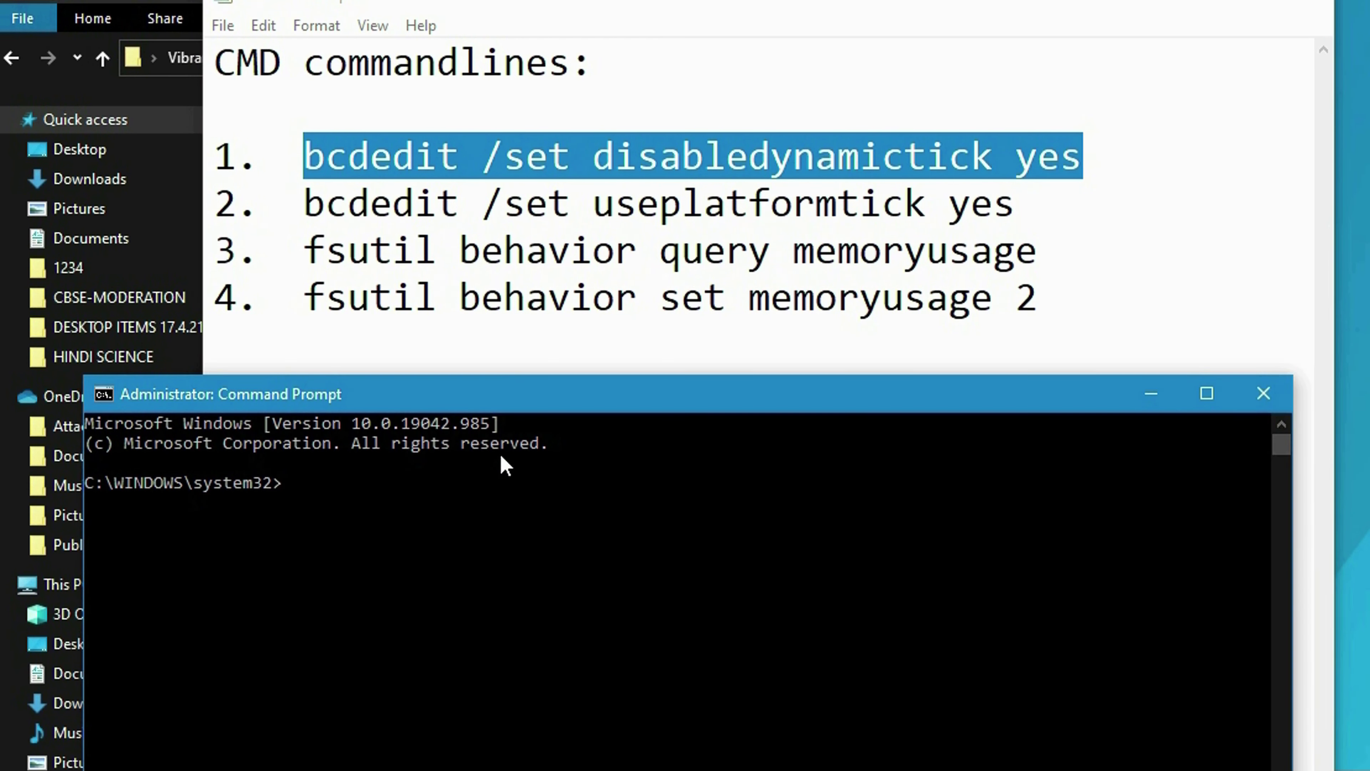
{"action": "left_click_drag", "start_coordinate": [531, 410], "coordinate": [431, 268]}
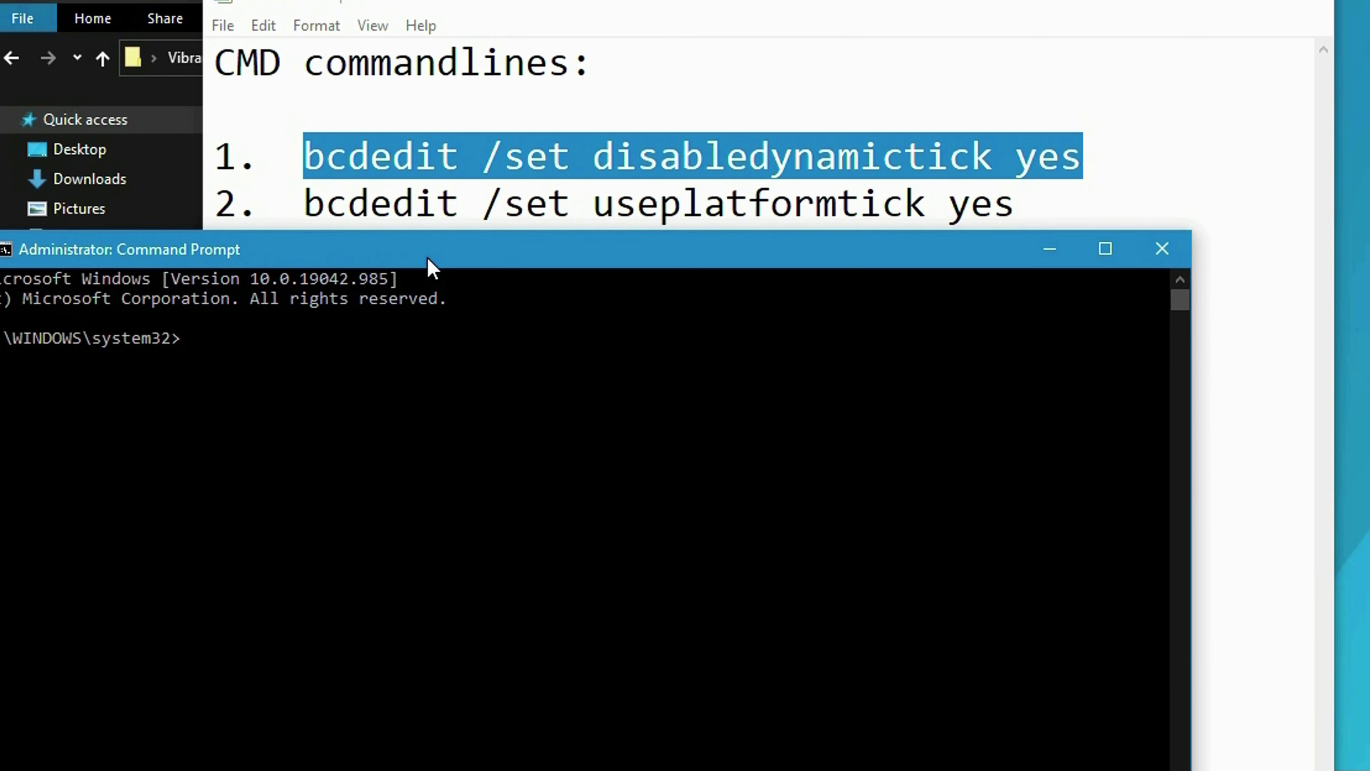
{"action": "right_click", "coordinate": [728, 356]}
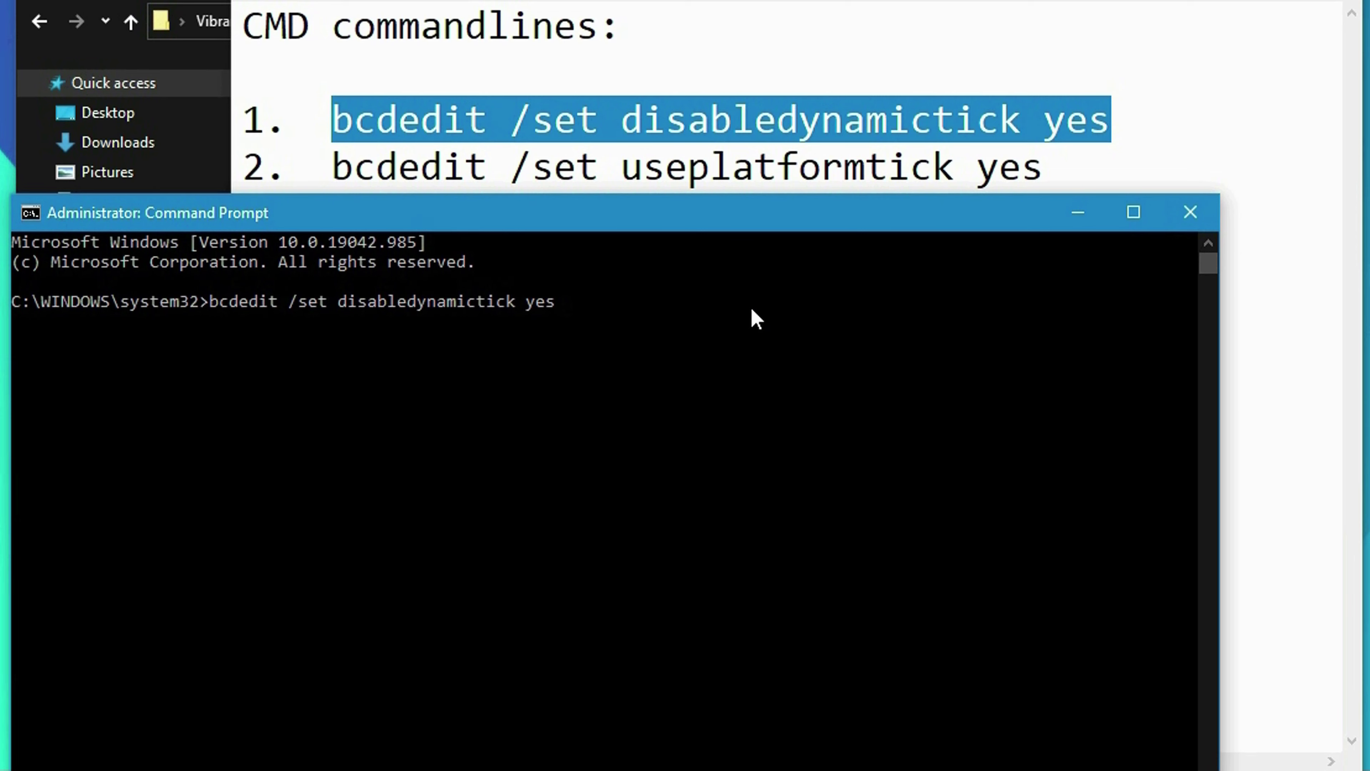
{"action": "key", "text": "Return"}
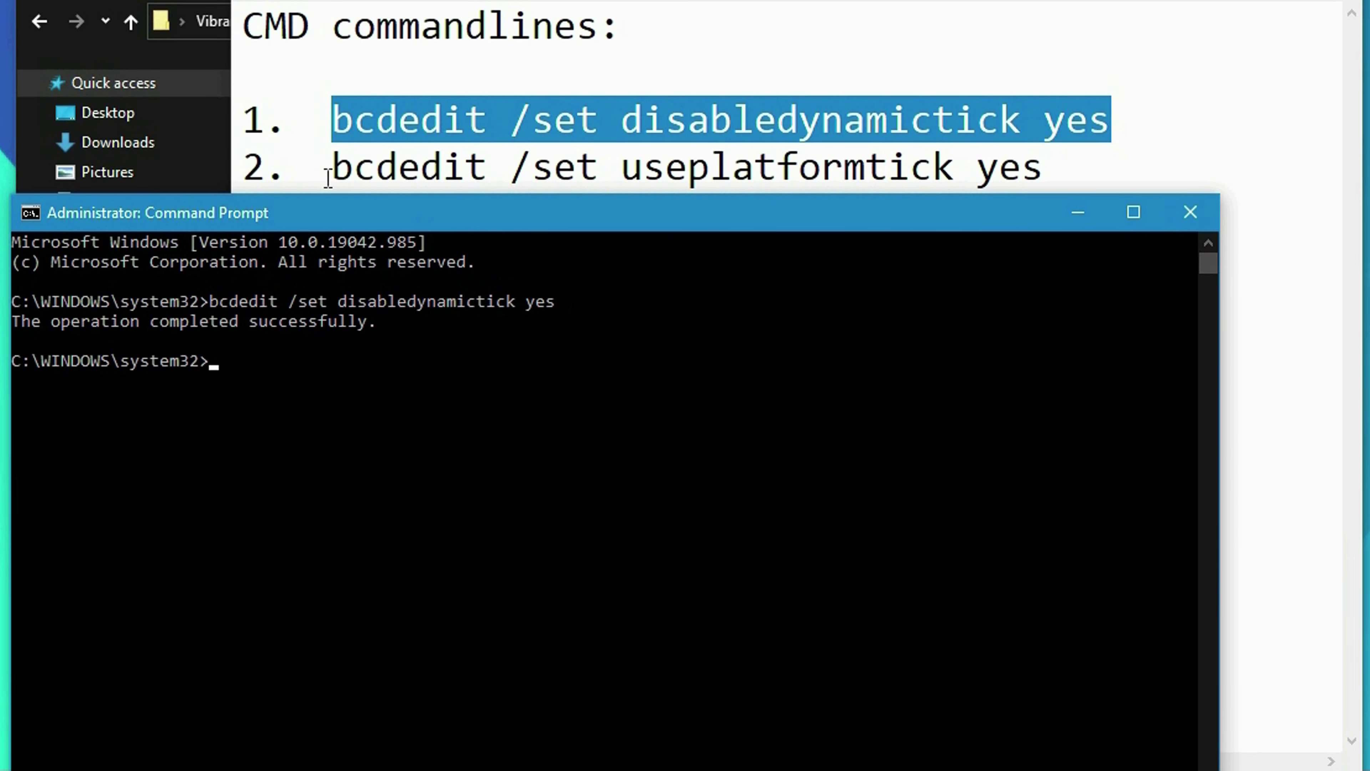
- Copy the second command line from CMD.txt and run bcdedit /set useplatformtick yes in Command Prompt
{"action": "left_click_drag", "start_coordinate": [328, 178], "coordinate": [1058, 180]}
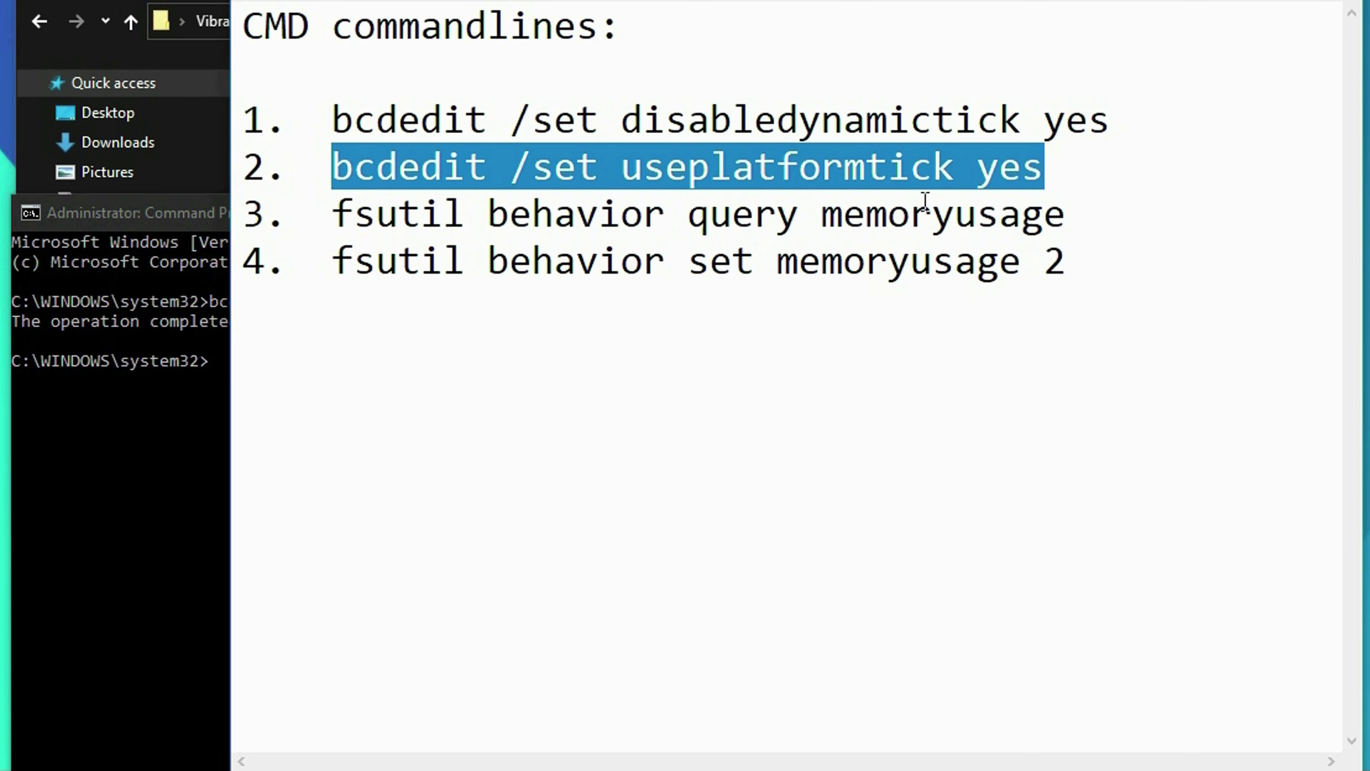
{"action": "left_click", "coordinate": [151, 216]}
{"action": "right_click", "coordinate": [847, 420]}
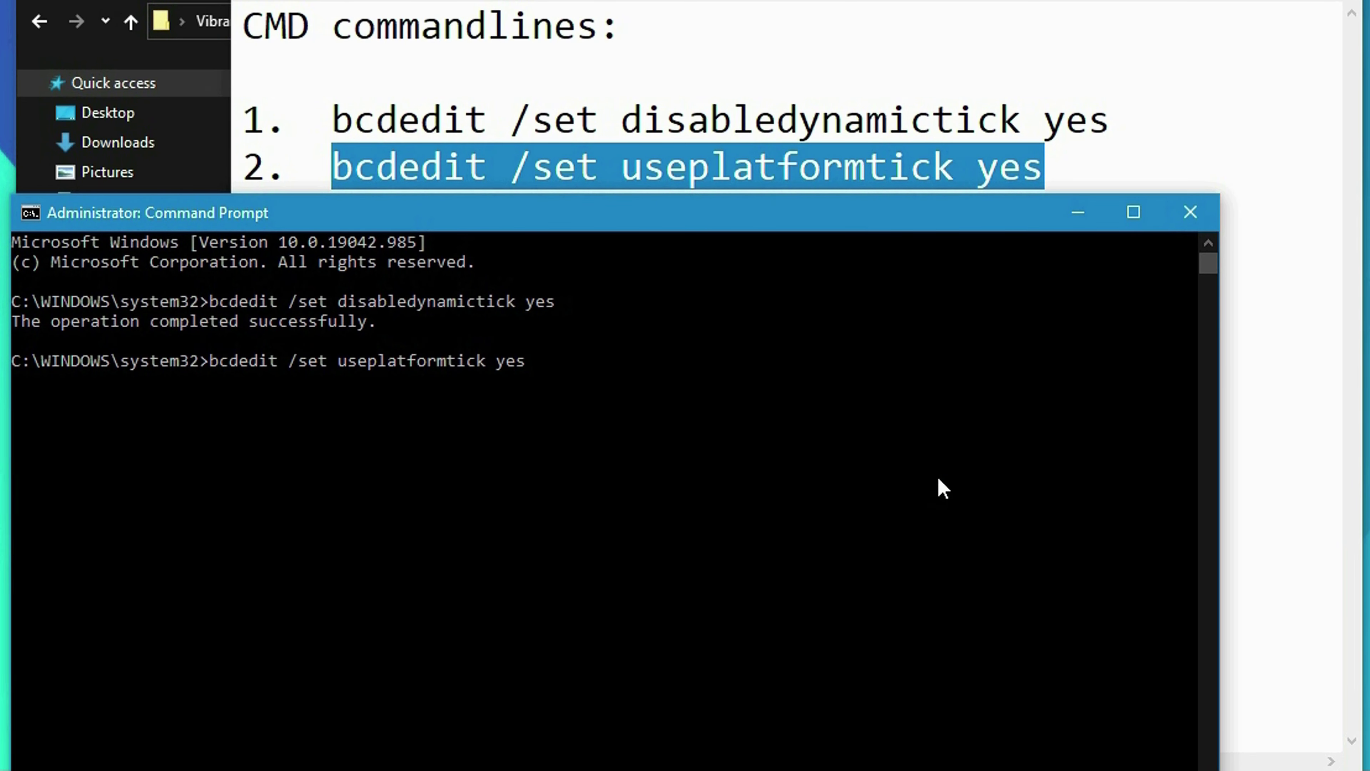
{"action": "key", "text": "Return"}
- Copy the third command line from CMD.txt and run fsutil behavior query memoryusage in Command Prompt
{"action": "left_click", "coordinate": [744, 13]}
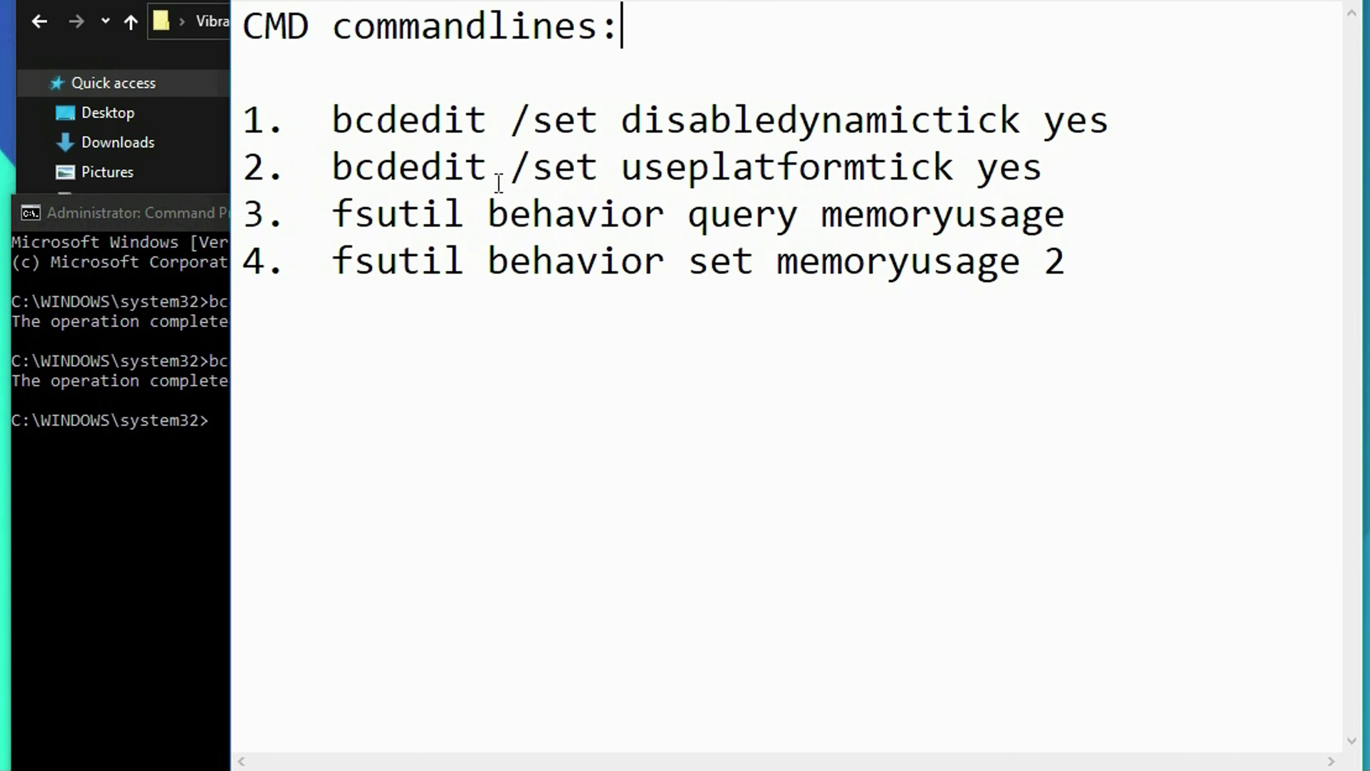
{"action": "left_click_drag", "start_coordinate": [331, 215], "coordinate": [1060, 214]}
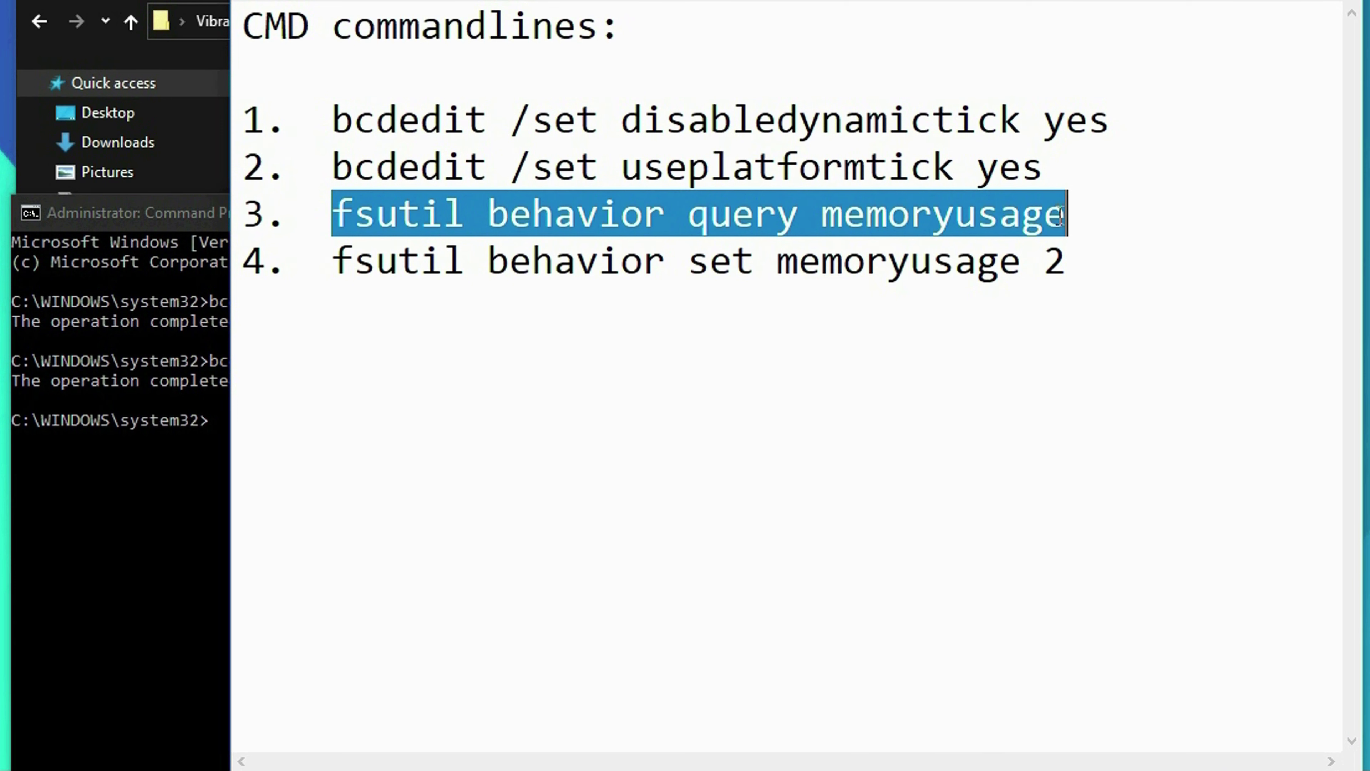
{"action": "left_click", "coordinate": [86, 213]}
{"action": "key", "text": "ctrl+v"}
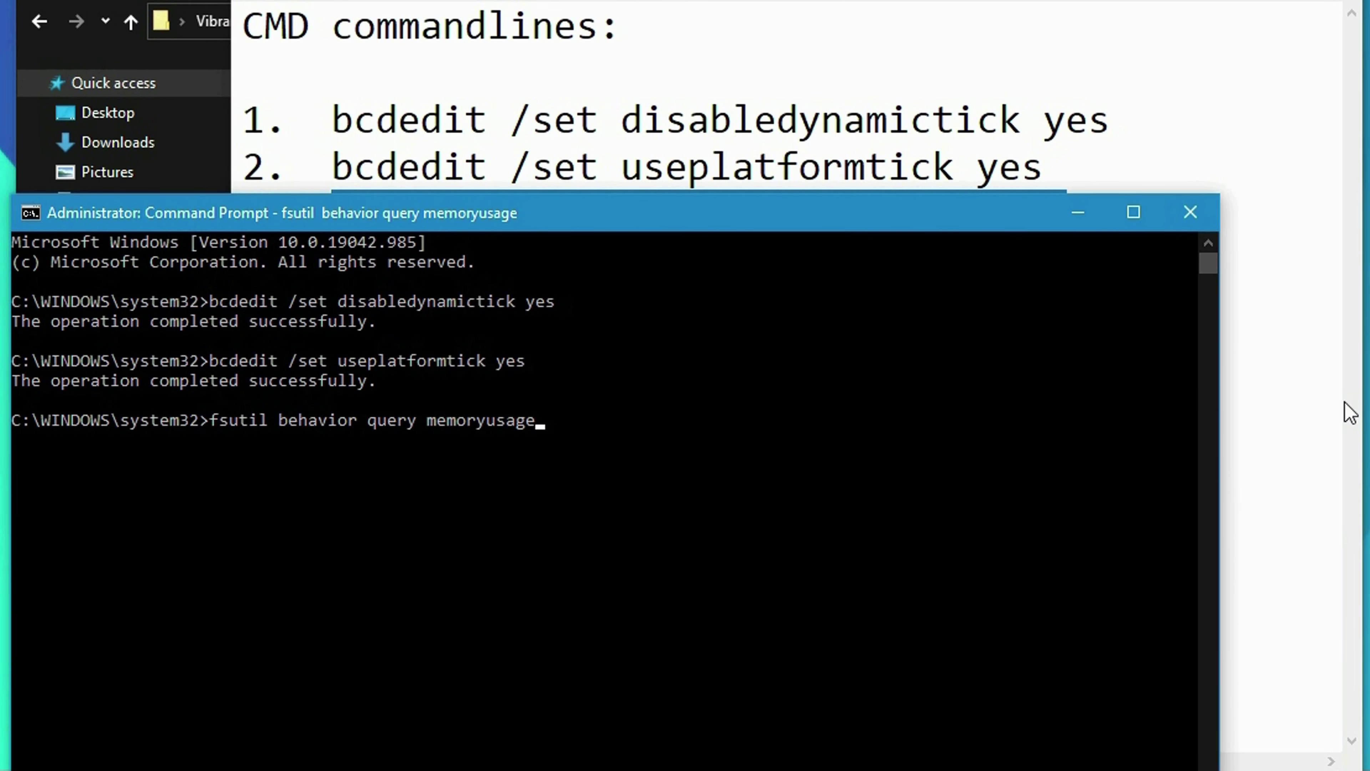
{"action": "key", "text": "Return"}
- Copy the fourth command line from CMD.txt and run fsutil behavior set memoryusage 2 in Command Prompt
{"action": "left_click", "coordinate": [642, 119]}
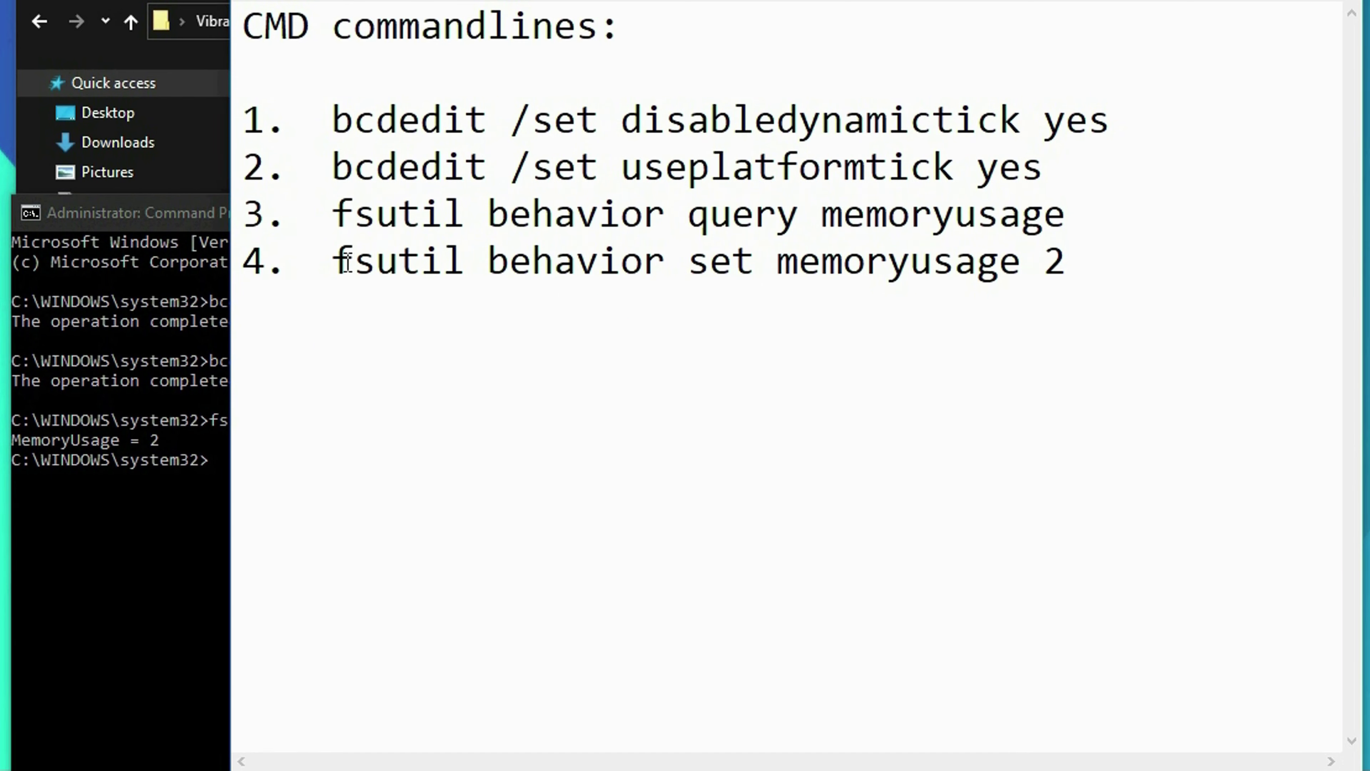
{"action": "left_click_drag", "start_coordinate": [347, 263], "coordinate": [1263, 259]}
{"action": "left_click_drag", "start_coordinate": [341, 268], "coordinate": [1240, 290]}
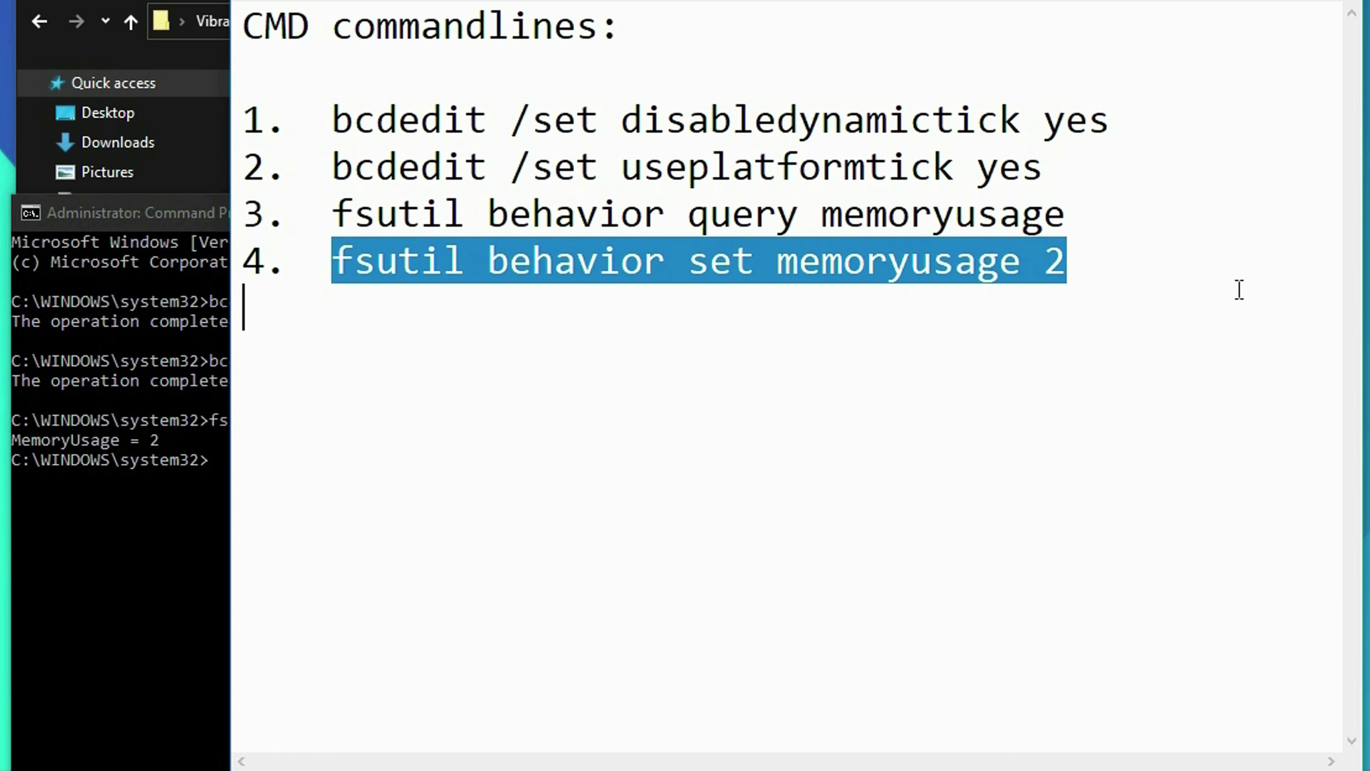
{"action": "left_click", "coordinate": [138, 223]}
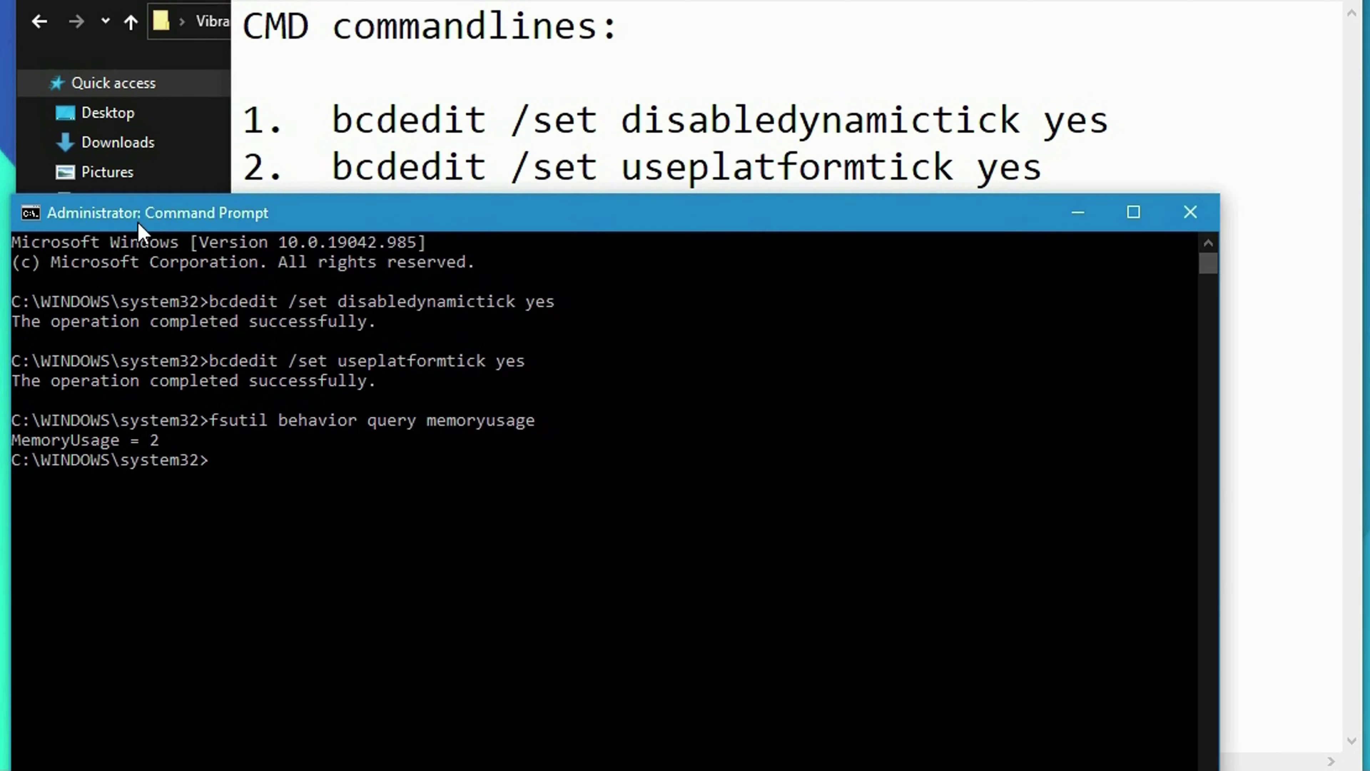
{"action": "right_click", "coordinate": [1044, 567]}
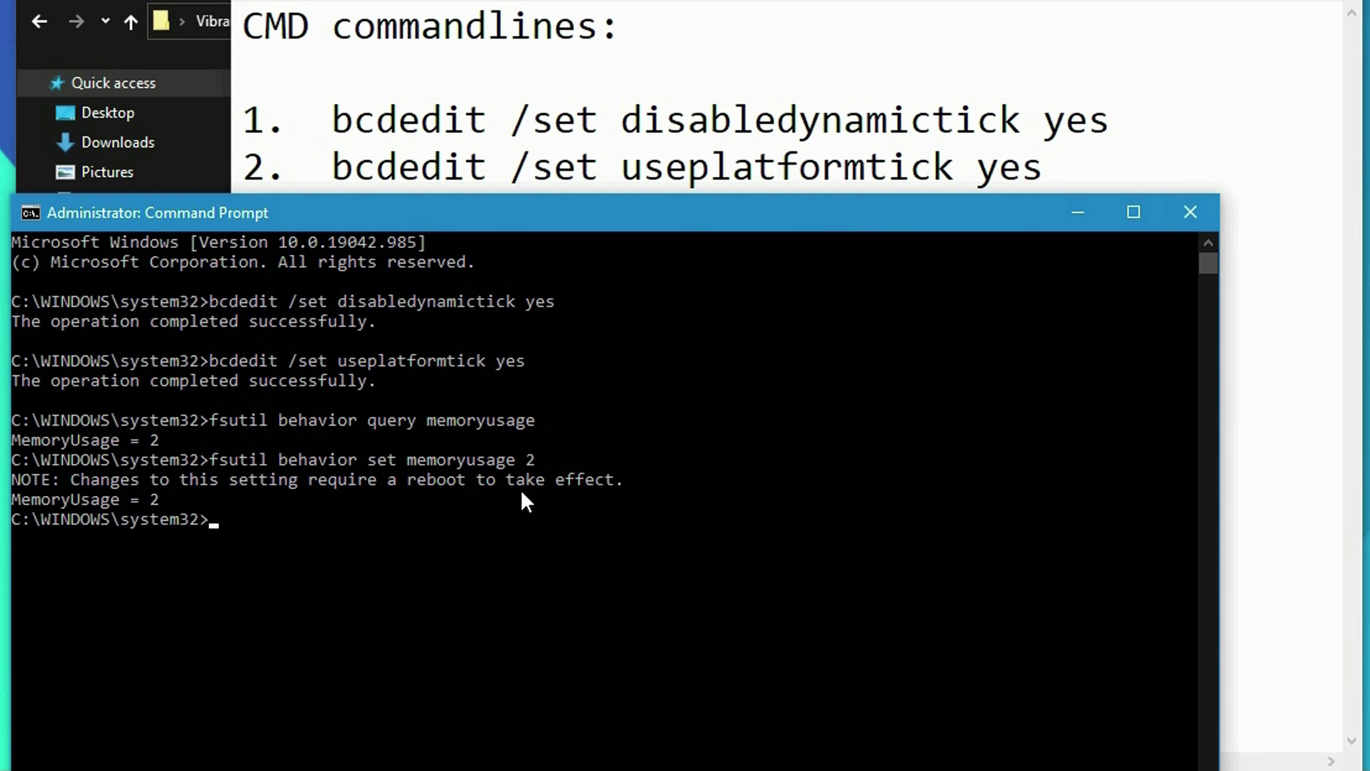
- Mark the word reboot in the command output, and close both Command Prompt and CMD.txt
{"action": "left_click_drag", "start_coordinate": [409, 480], "coordinate": [465, 482]}
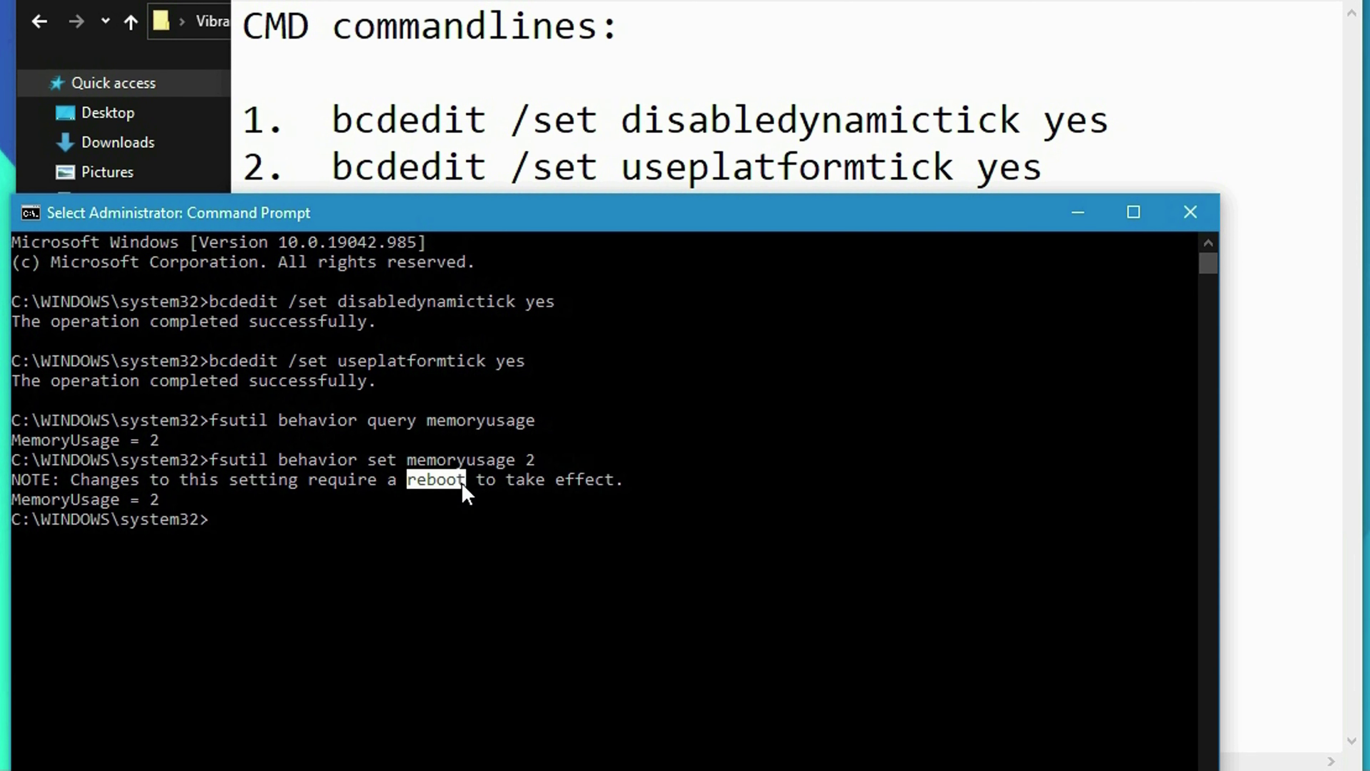
{"action": "left_click", "coordinate": [1174, 218]}
{"action": "key", "text": "alt+F4"}
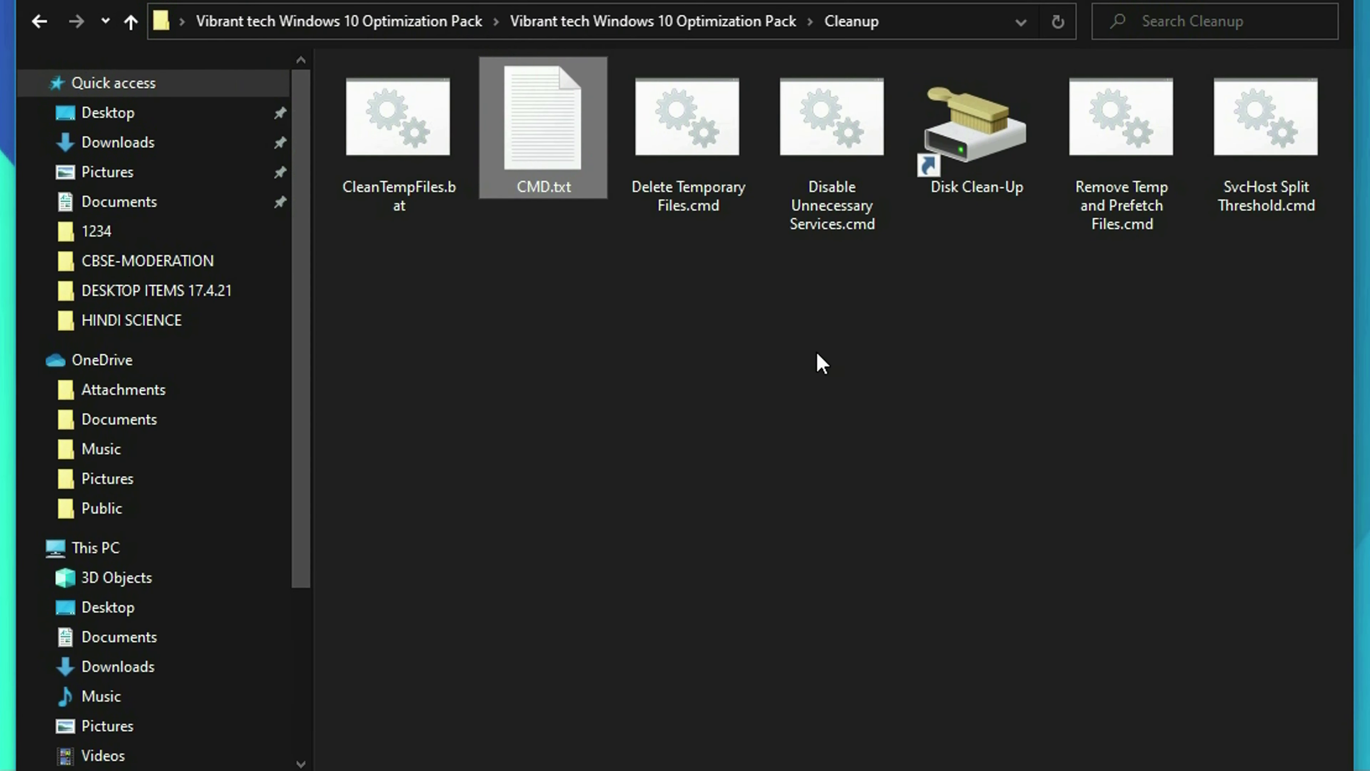
- Open M1 Mouse Acceleration from the pack's Control Panel folder and turn off Enhance pointer precision, applying the change
{"action": "left_click", "coordinate": [48, 26]}
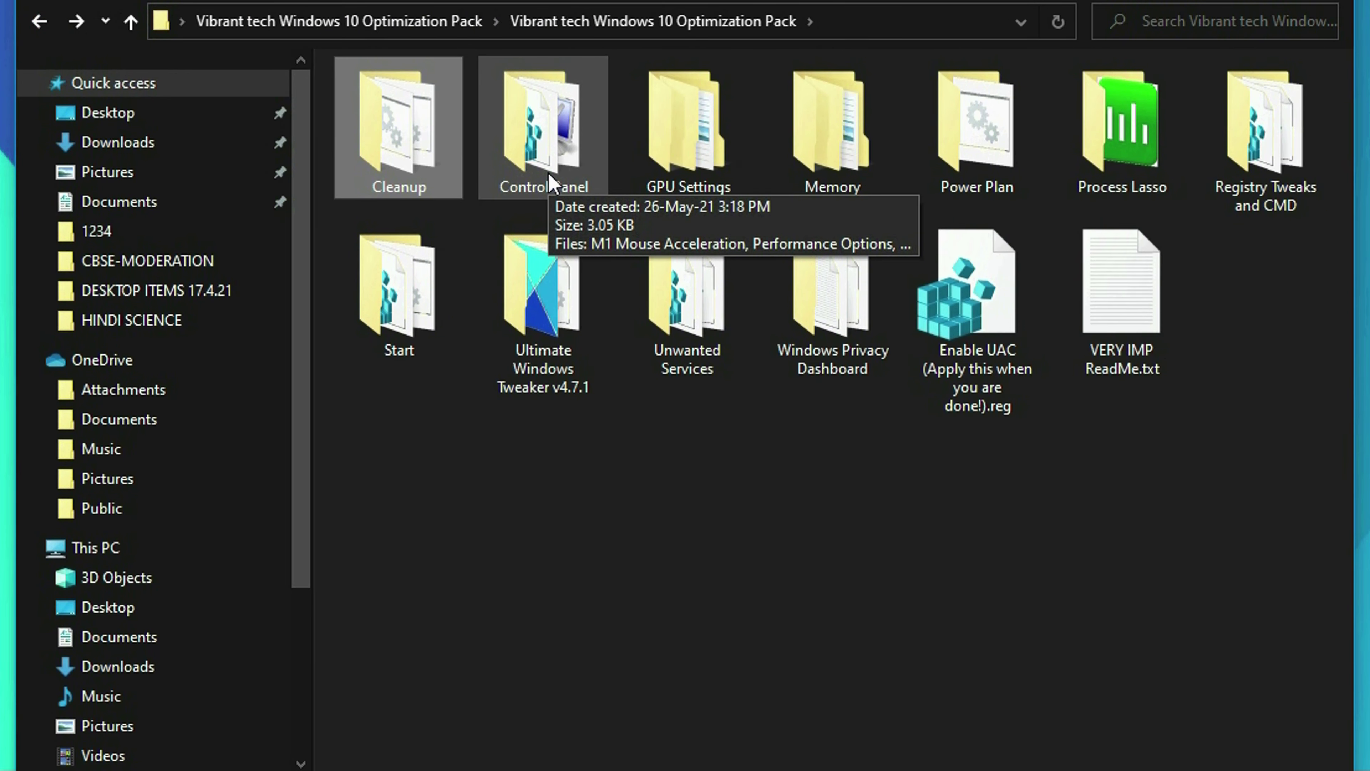
{"action": "double_click", "coordinate": [543, 140]}
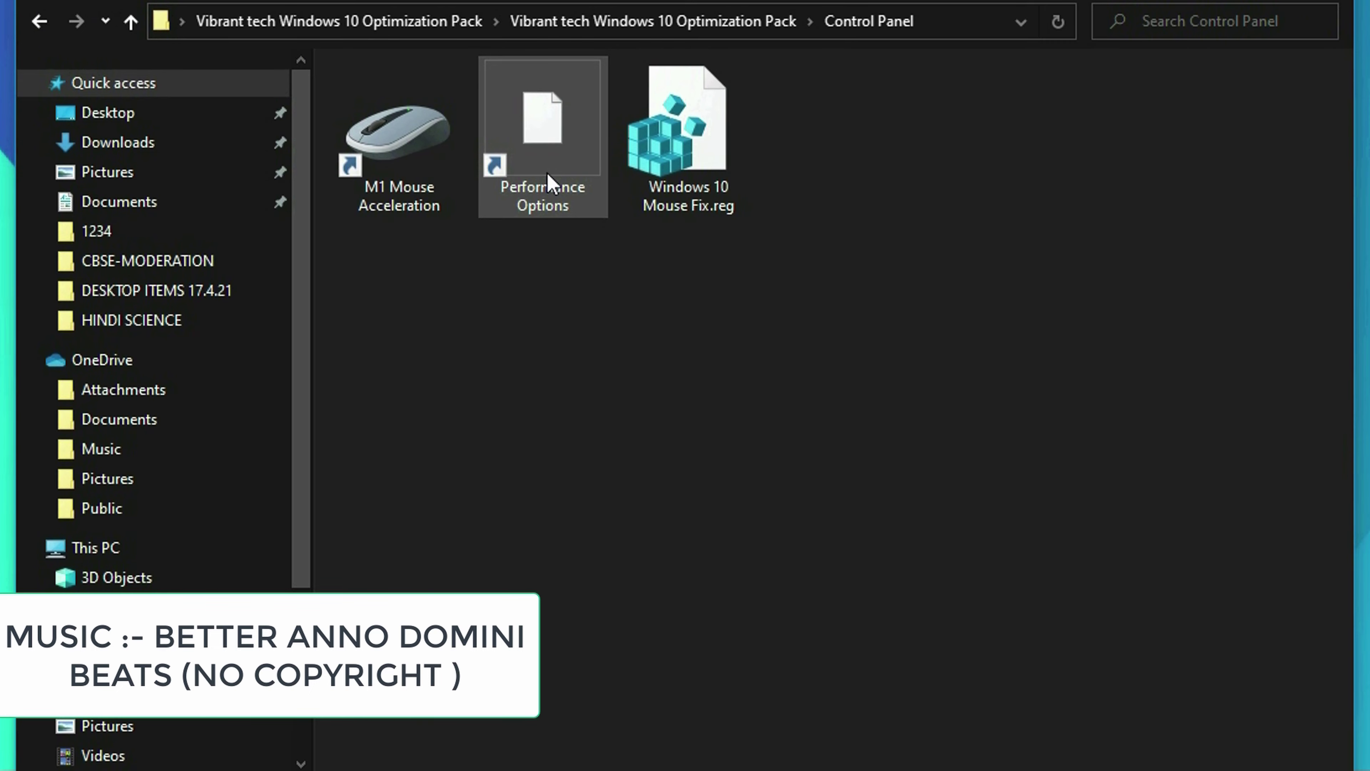
{"action": "left_click", "coordinate": [425, 186]}
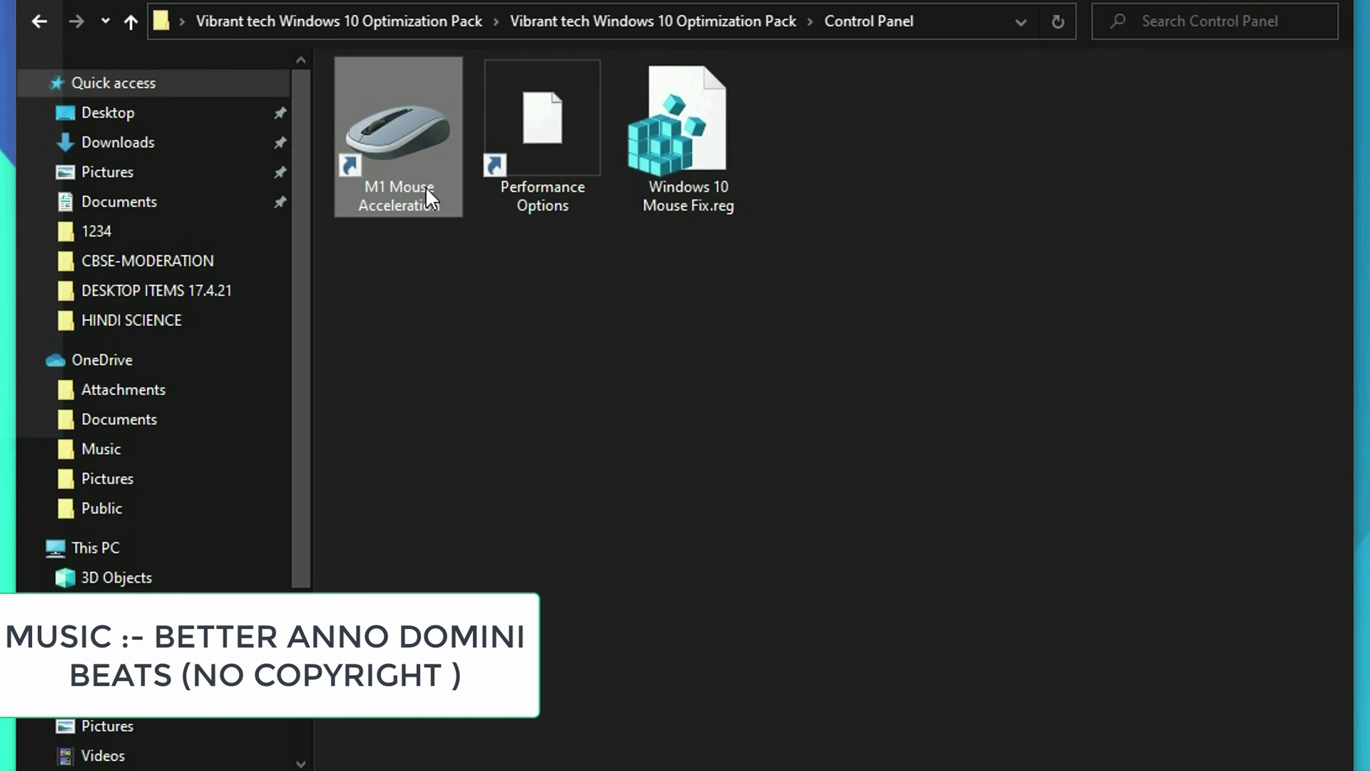
{"action": "double_click", "coordinate": [426, 188]}
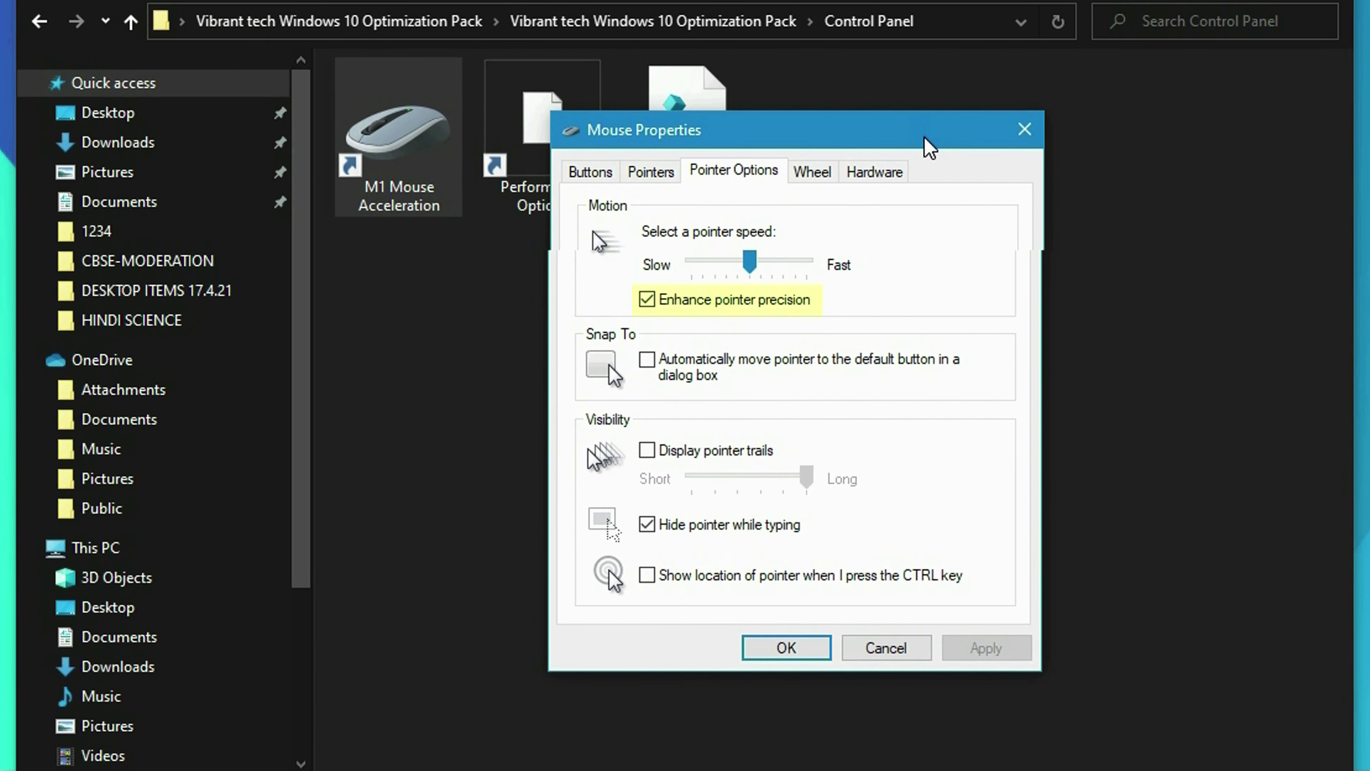
{"action": "left_click", "coordinate": [702, 300]}
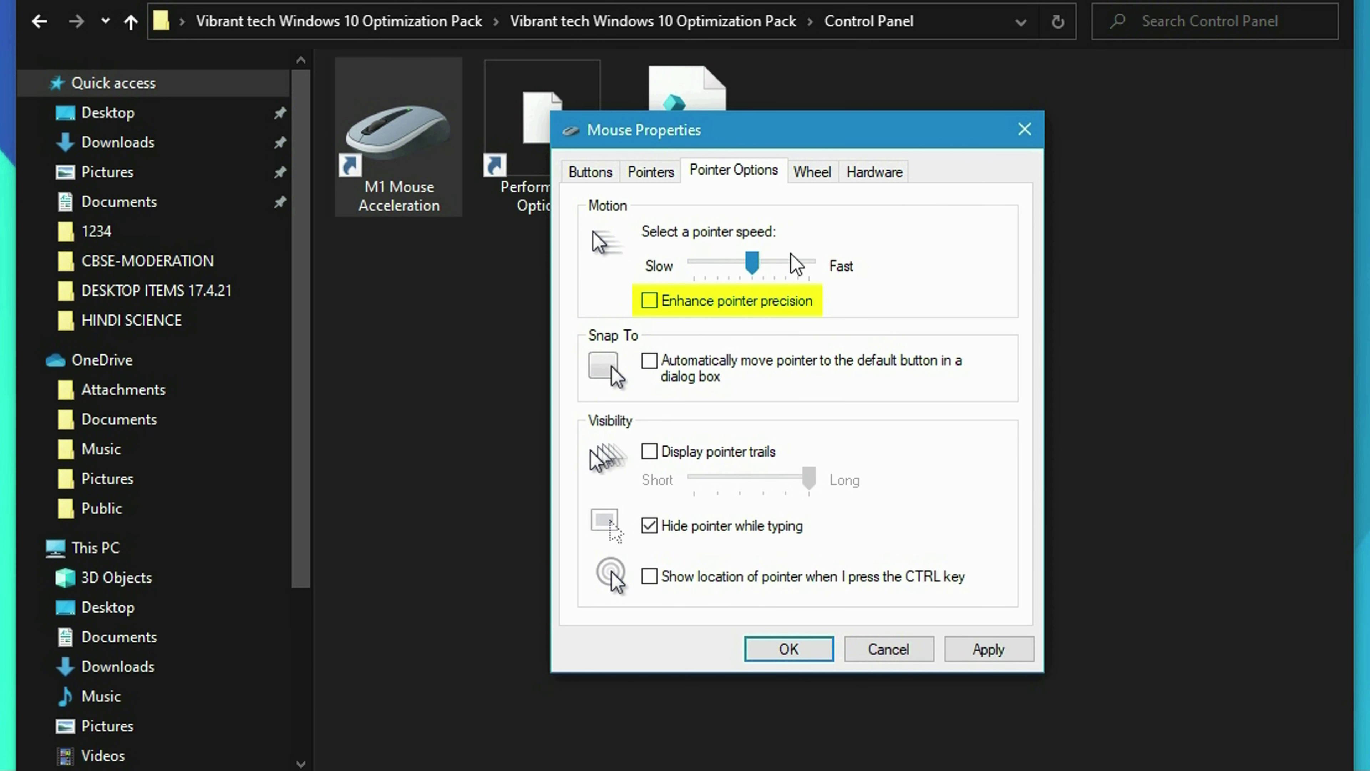
{"action": "left_click", "coordinate": [985, 648]}
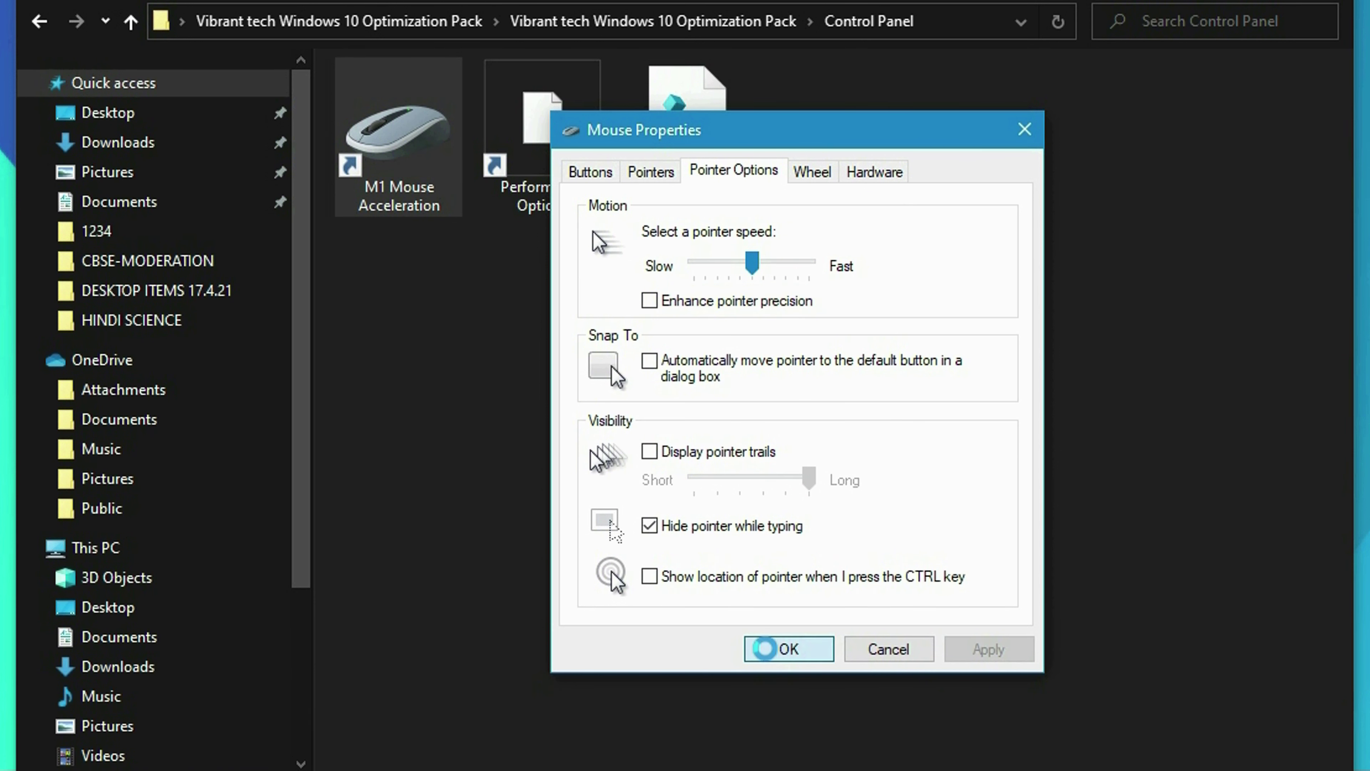
{"action": "left_click", "coordinate": [788, 649]}
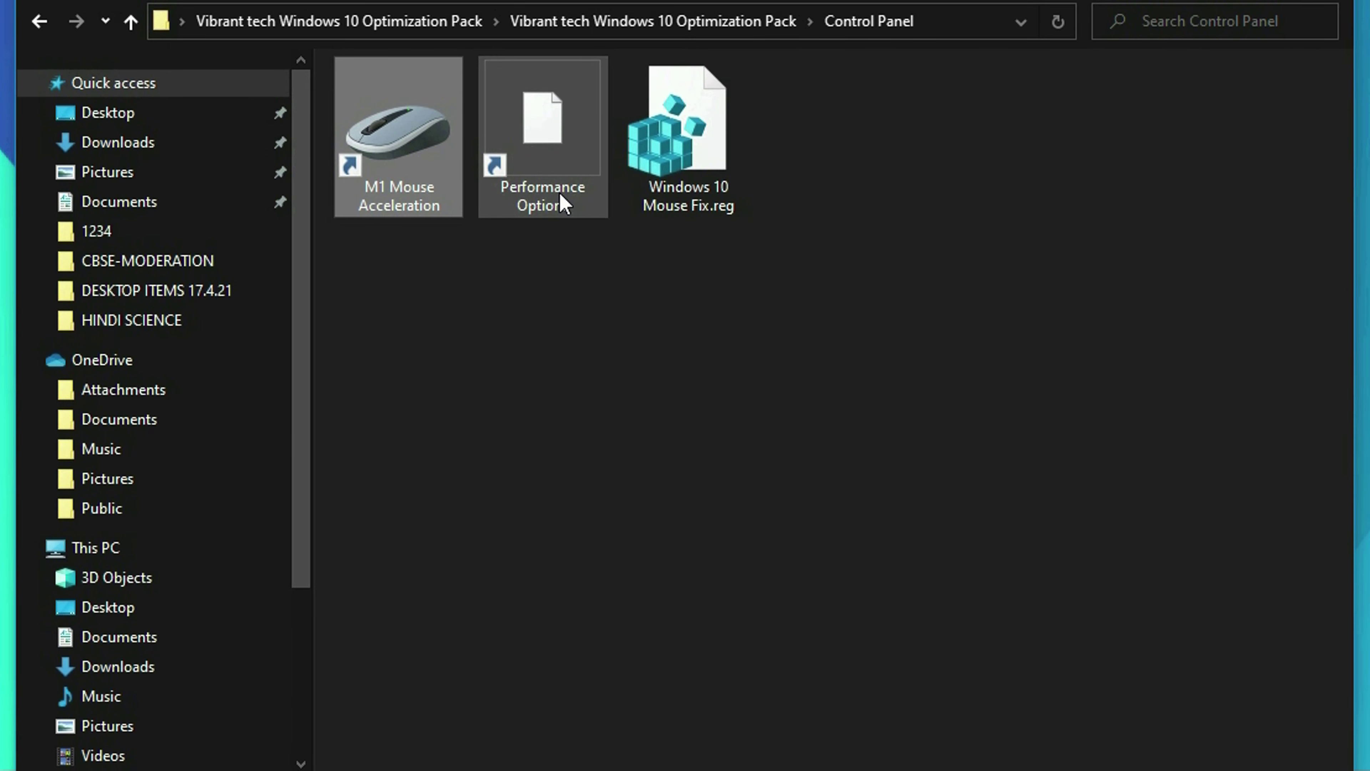
- In Performance Options, choose best performance, re-enable only thumbnails instead of icons, window contents while dragging and smooth edges of screen fonts, and apply
{"action": "double_click", "coordinate": [587, 210]}
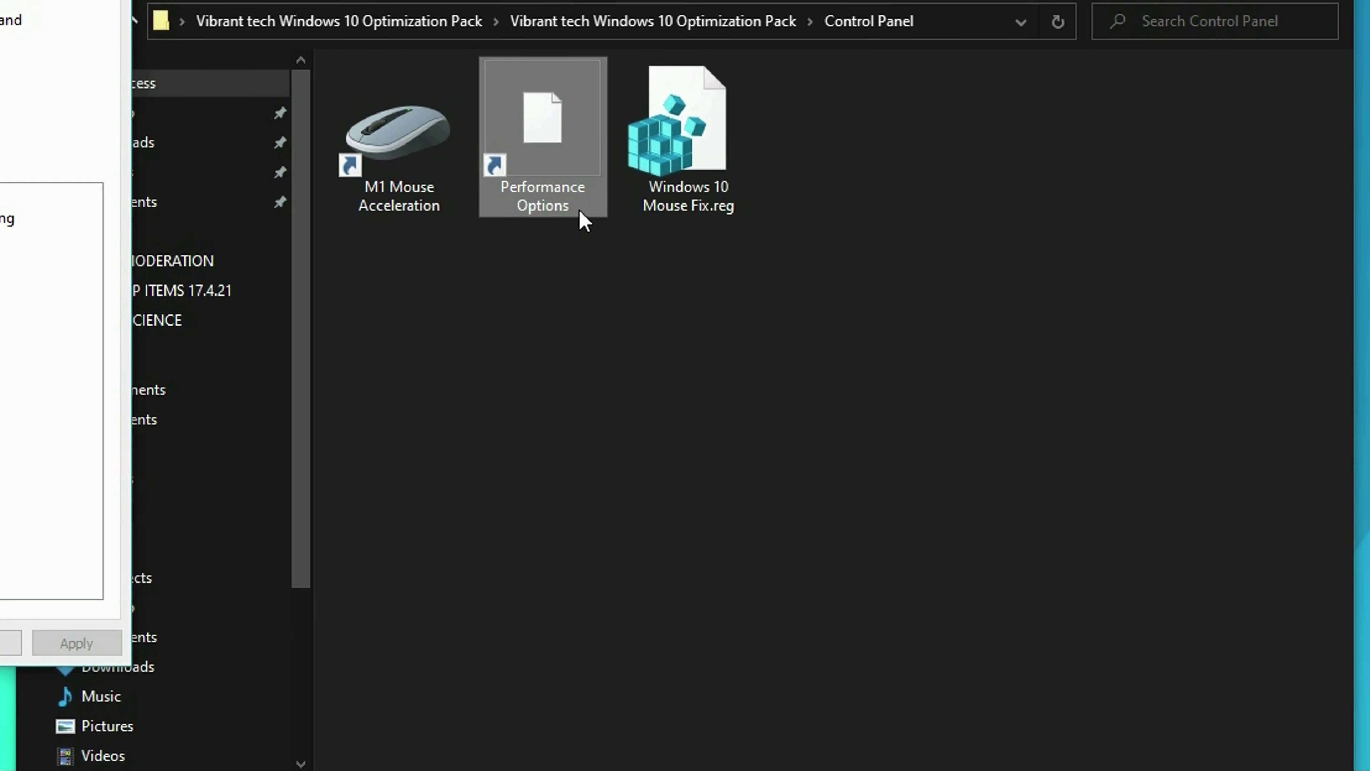
{"action": "left_click_drag", "start_coordinate": [3, 3], "coordinate": [885, 37]}
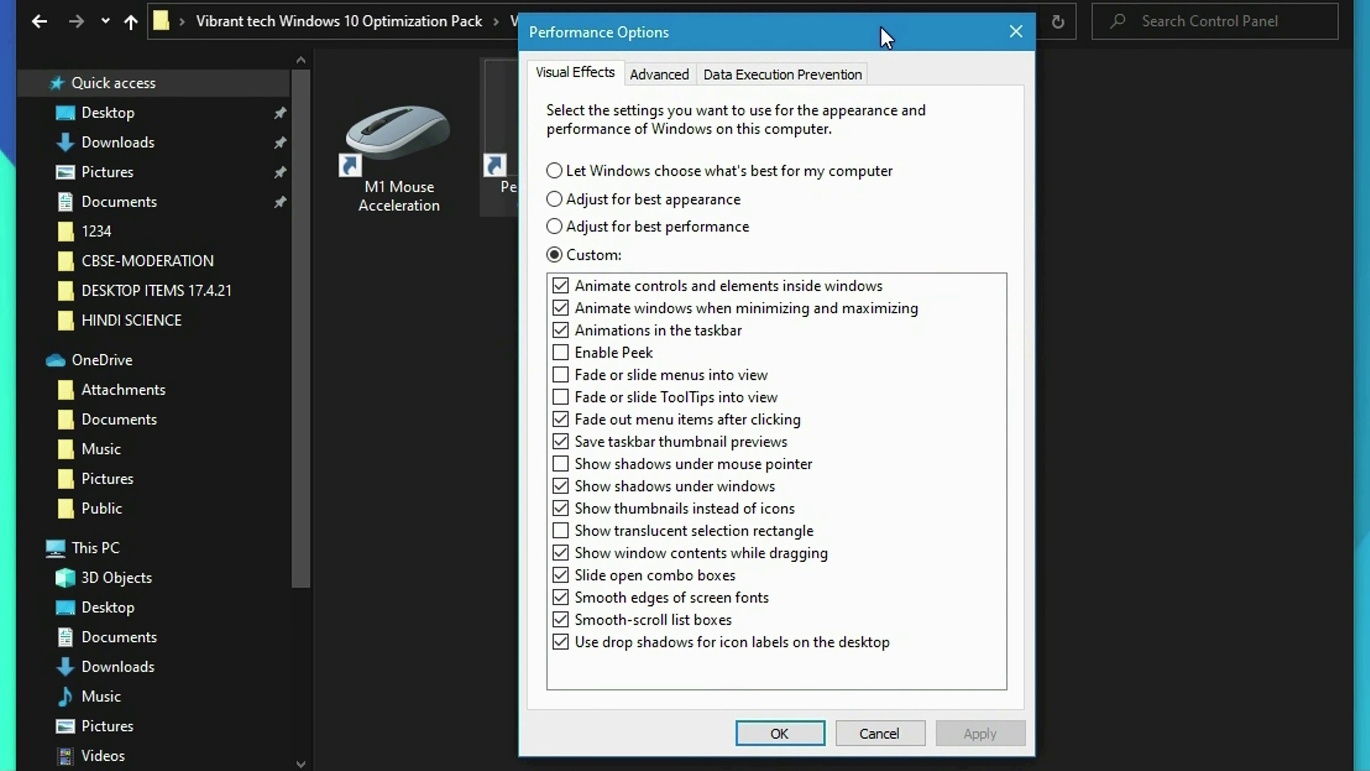
{"action": "left_click", "coordinate": [685, 227]}
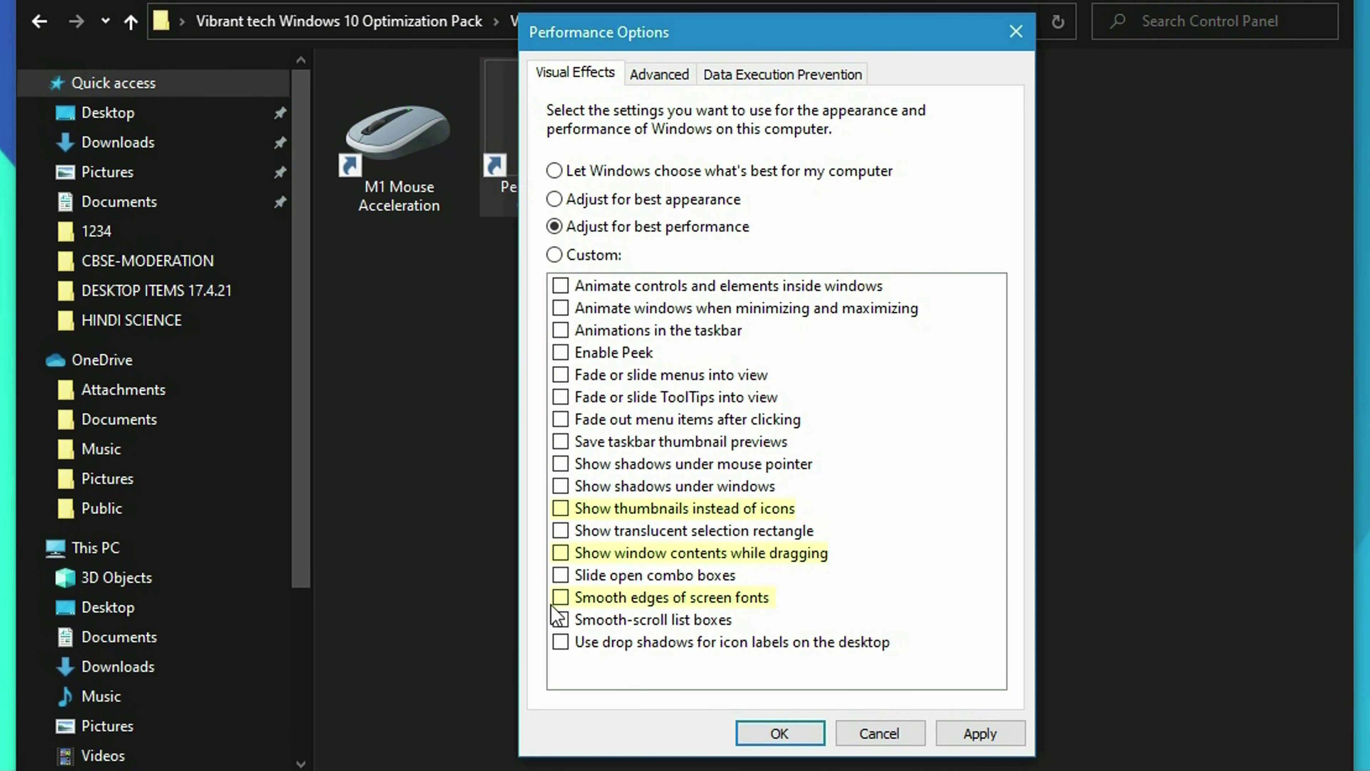
{"action": "left_click", "coordinate": [561, 597]}
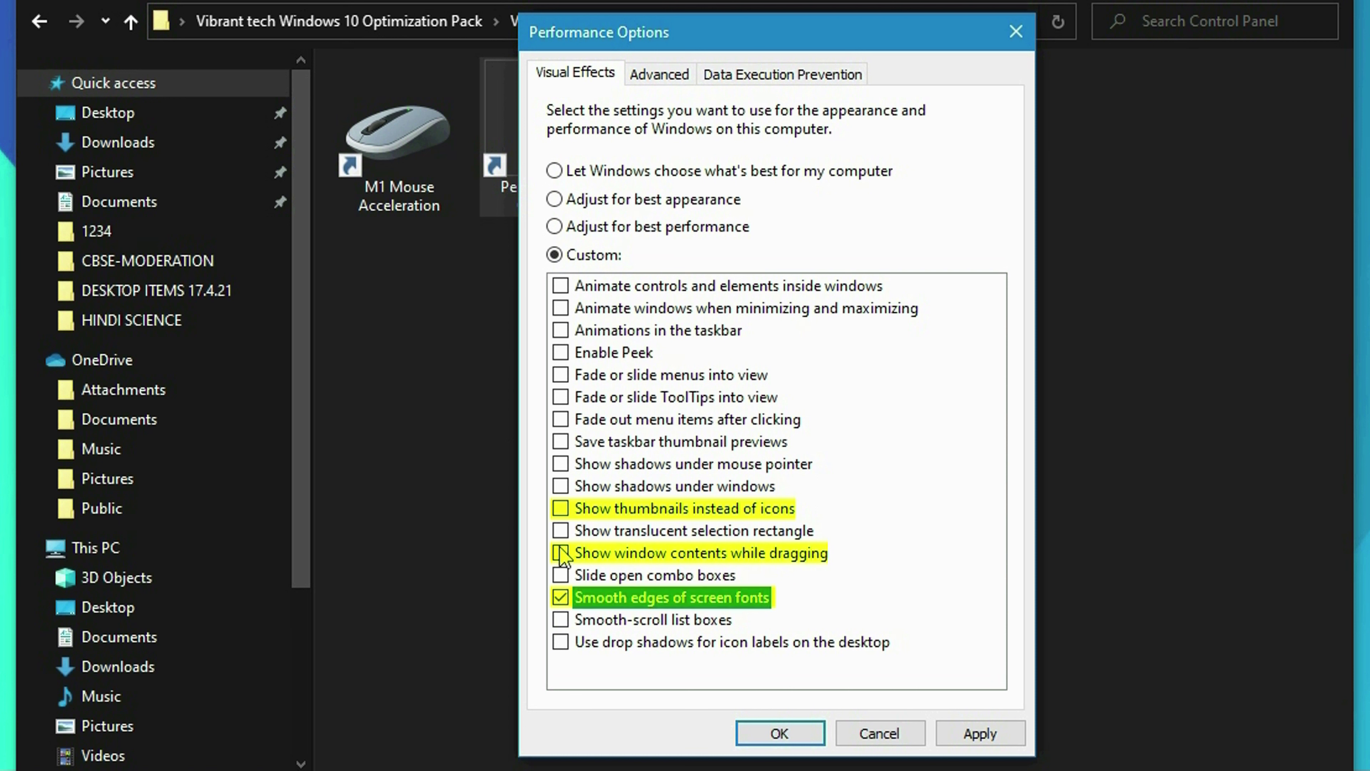
{"action": "left_click", "coordinate": [561, 508]}
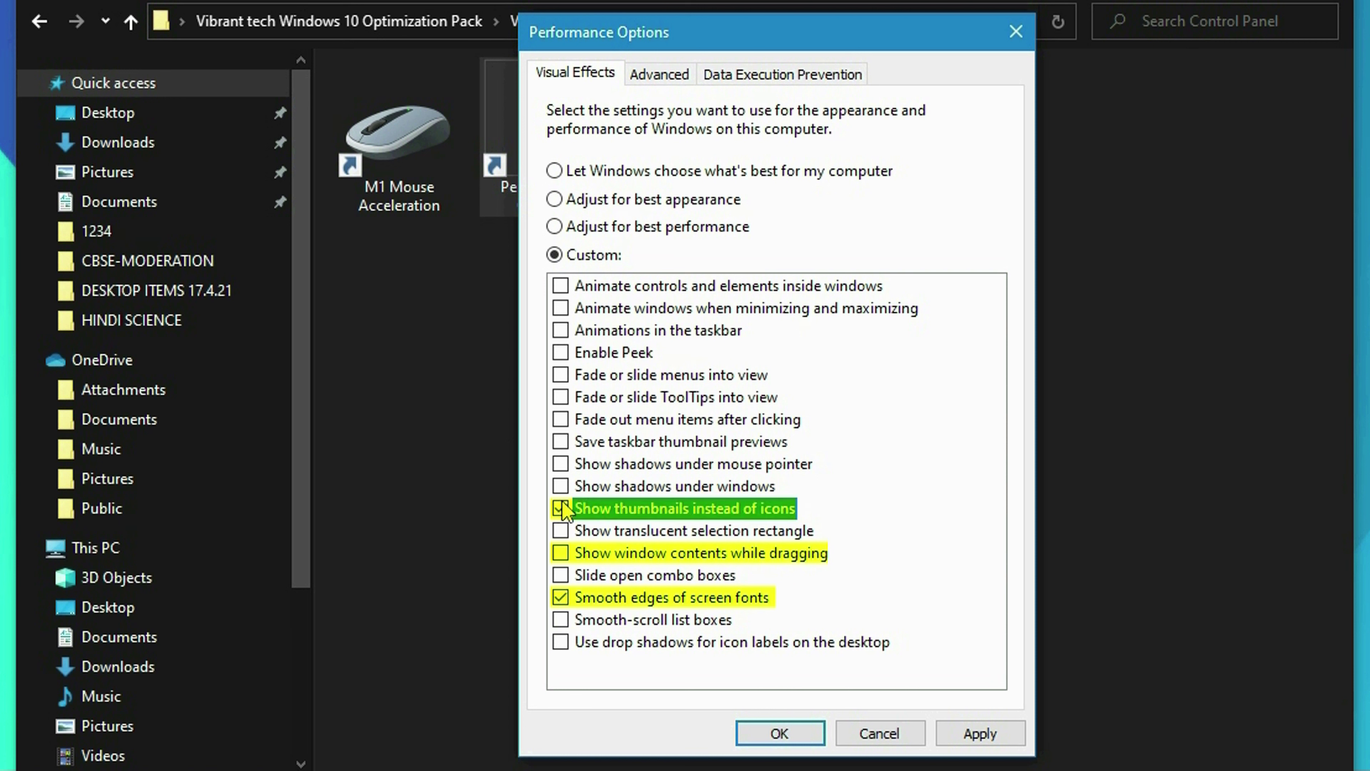
{"action": "left_click", "coordinate": [560, 556]}
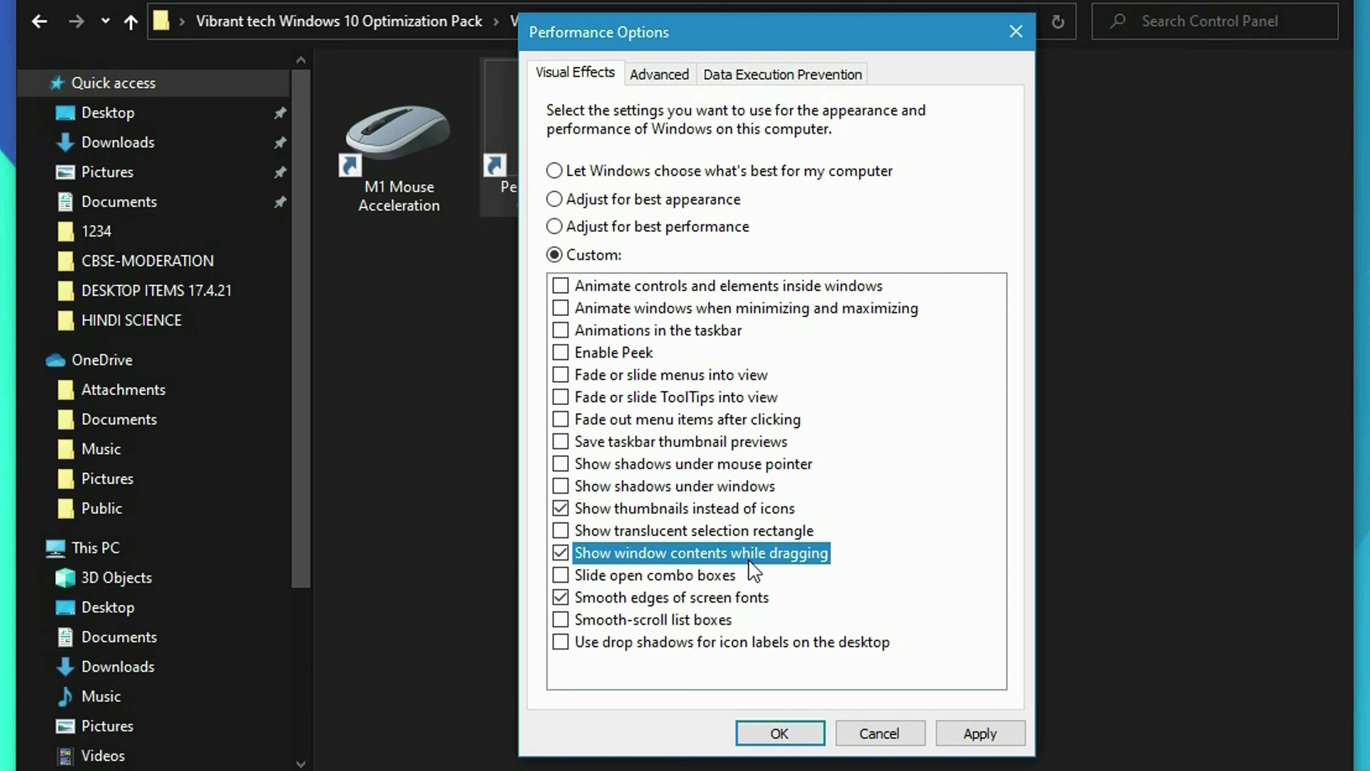
{"action": "left_click", "coordinate": [975, 736]}
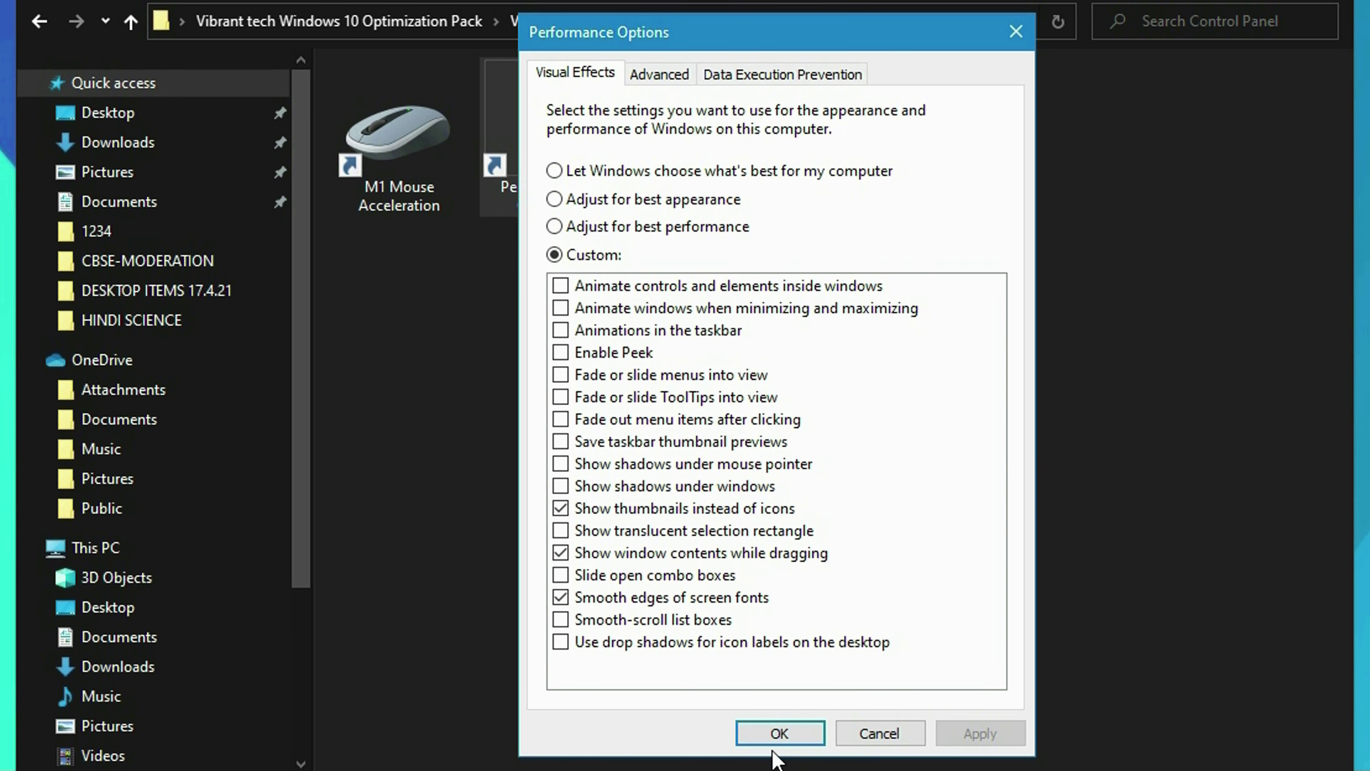
{"action": "left_click", "coordinate": [777, 735]}
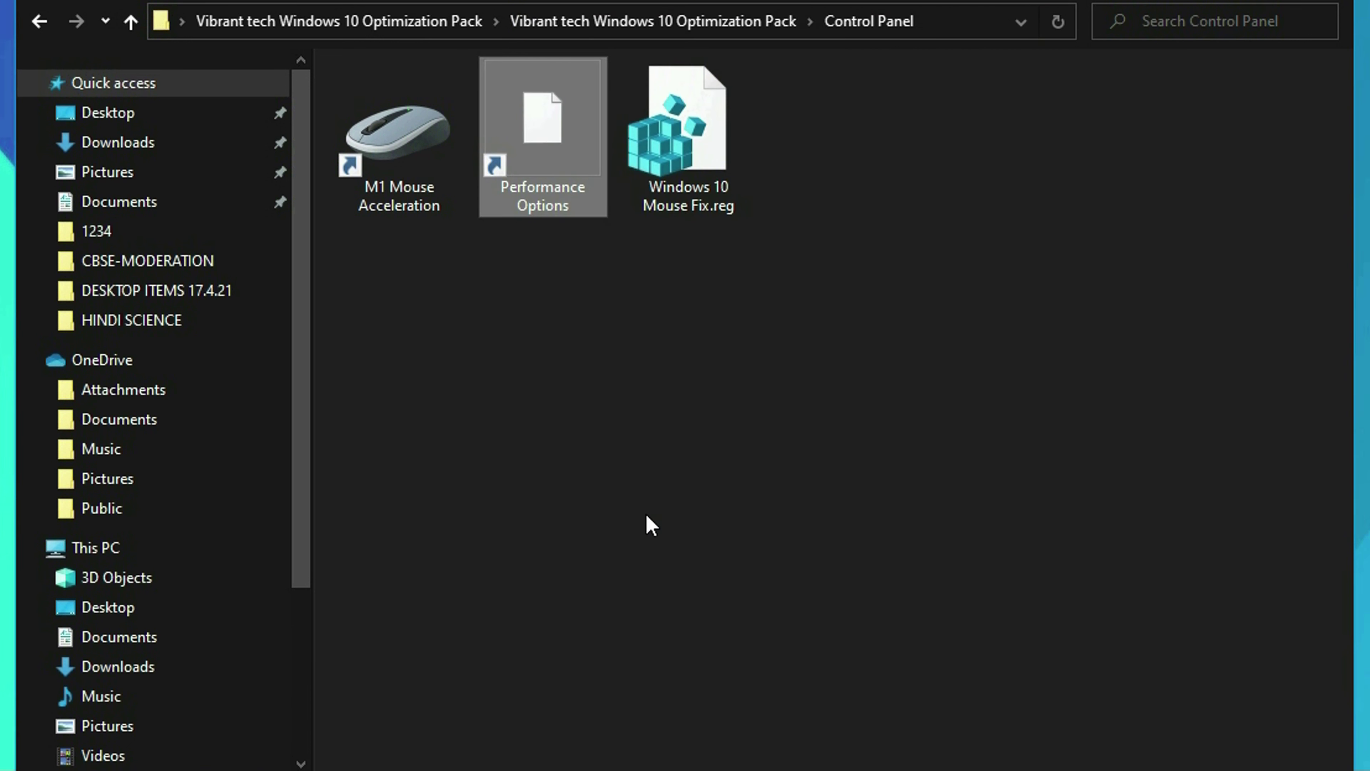
- Refresh the Control Panel folder and merge Windows 10 Mouse Fix.reg into the registry, accepting the confirmation
{"action": "right_click", "coordinate": [830, 444]}
{"action": "left_click", "coordinate": [765, 575]}
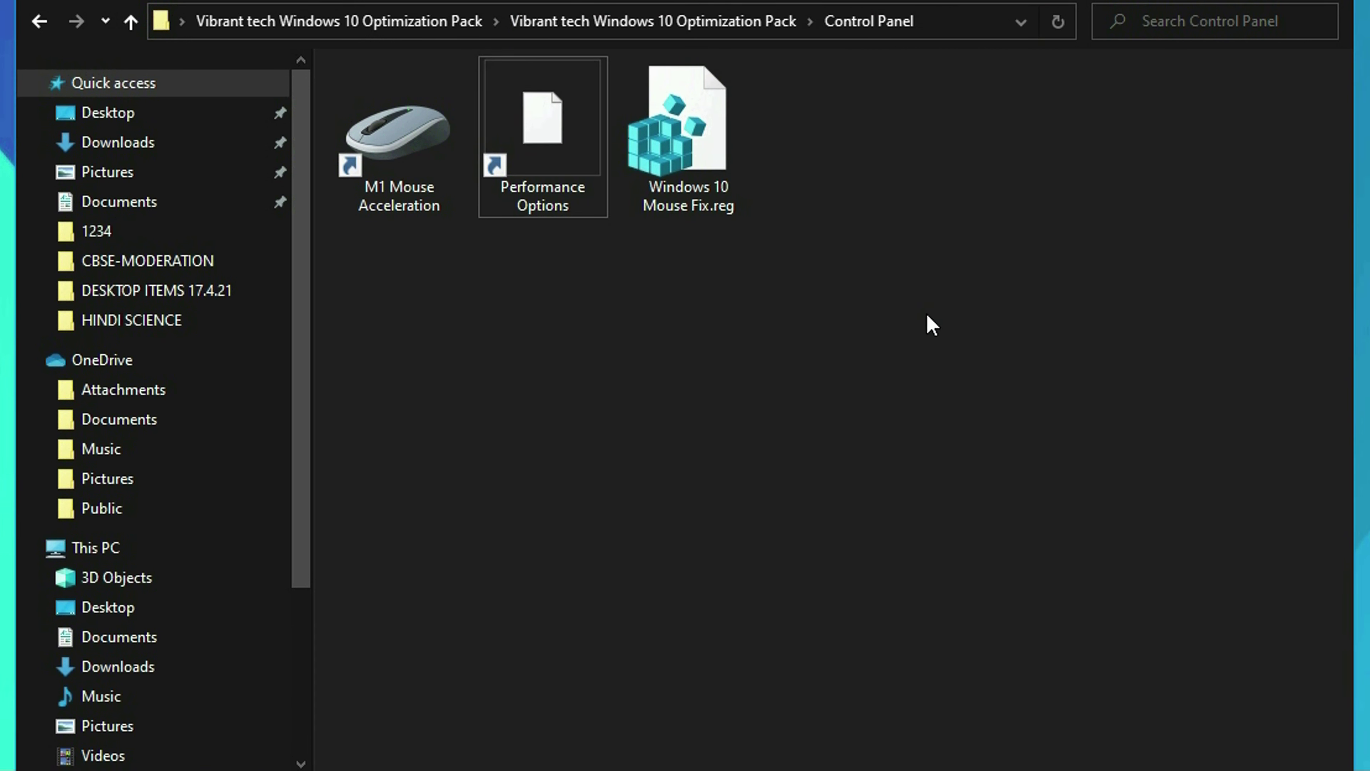
{"action": "left_click", "coordinate": [731, 174]}
{"action": "double_click", "coordinate": [730, 172]}
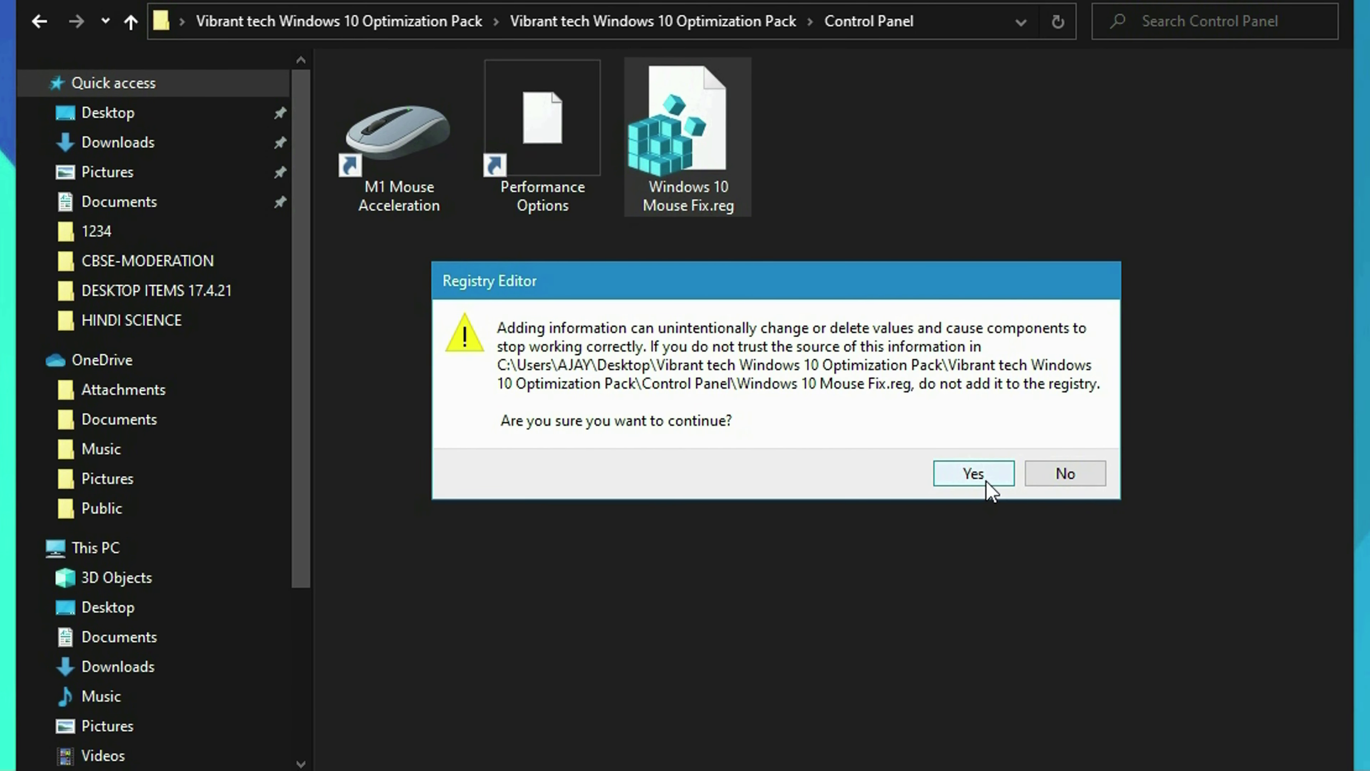
{"action": "left_click", "coordinate": [974, 474]}
{"action": "left_click", "coordinate": [913, 429]}
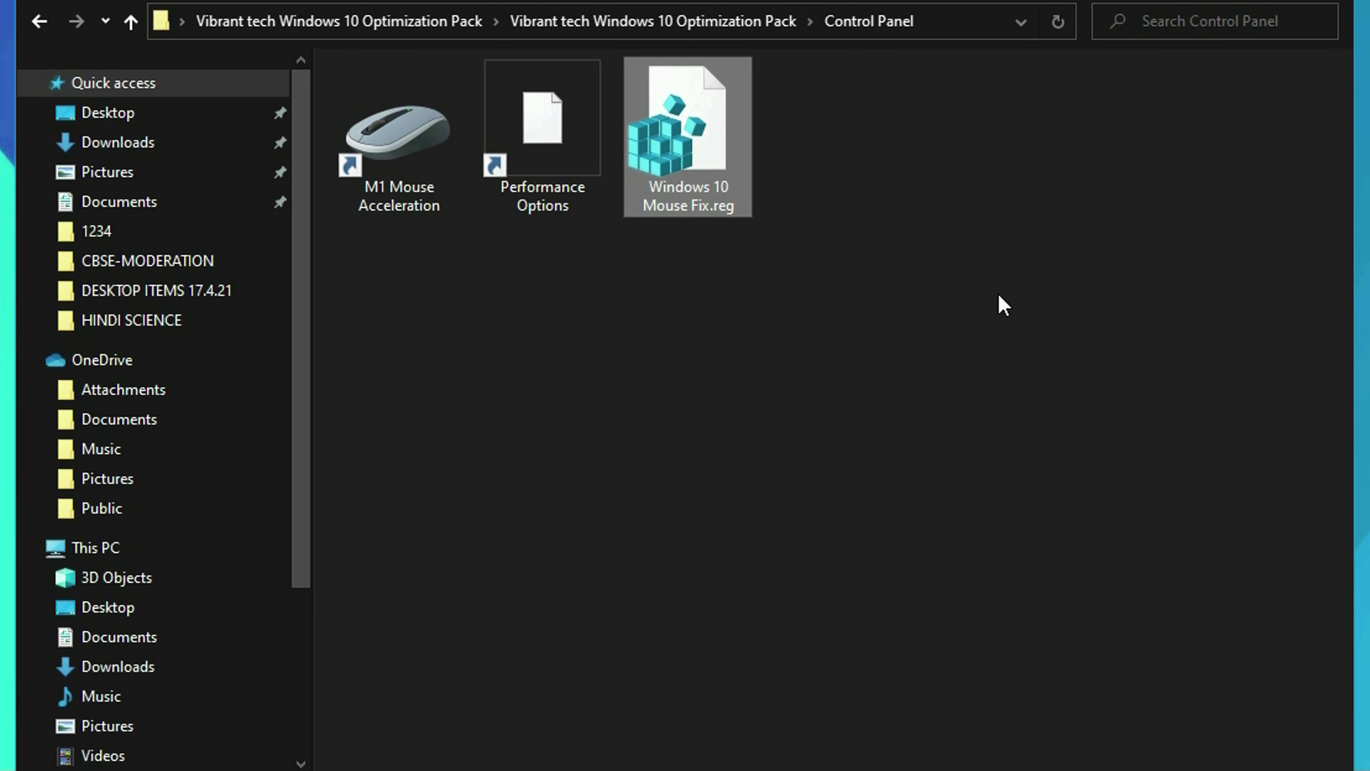
- Go to the pack's GPU Settings folder, open AMD Settings, and view the amd (1).png reference screenshot before closing it
{"action": "left_click", "coordinate": [46, 32]}
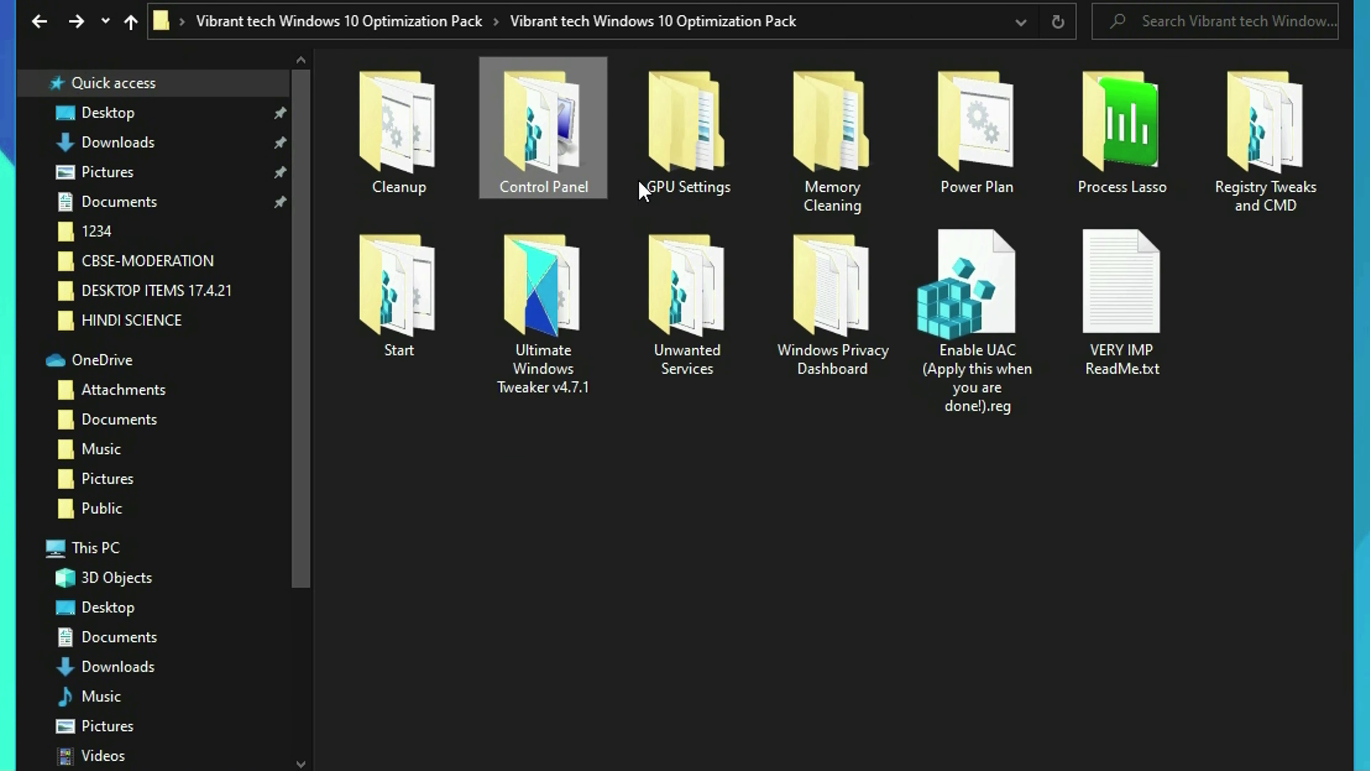
{"action": "double_click", "coordinate": [718, 163]}
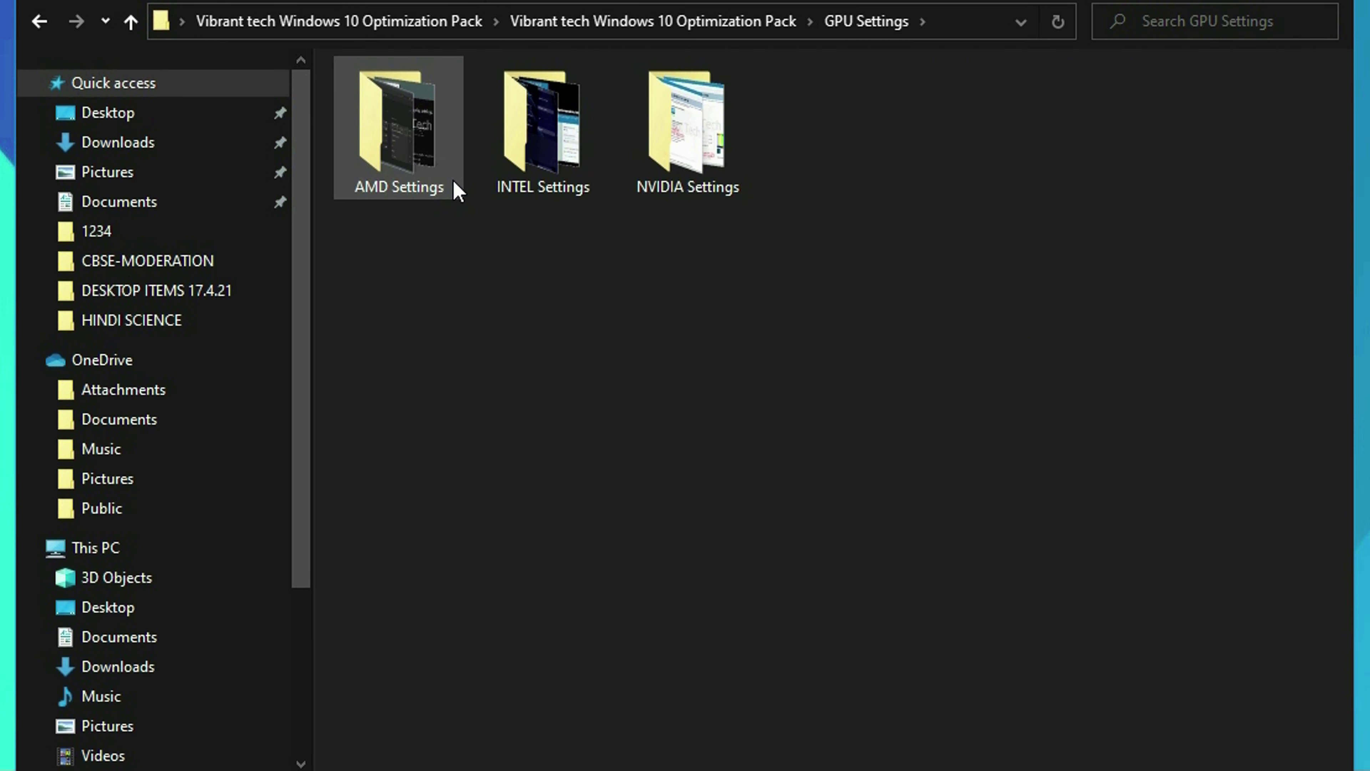
{"action": "left_click_drag", "start_coordinate": [726, 251], "coordinate": [738, 318]}
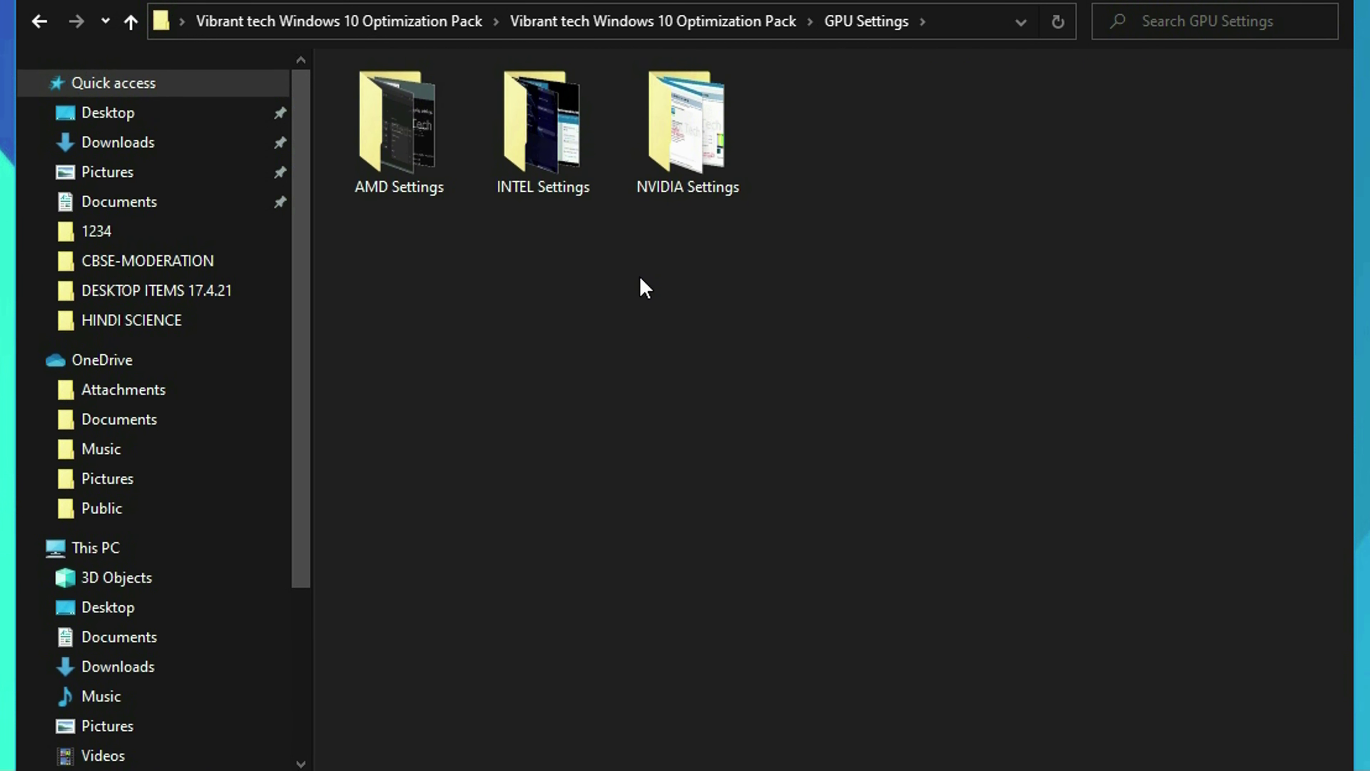
{"action": "double_click", "coordinate": [432, 186]}
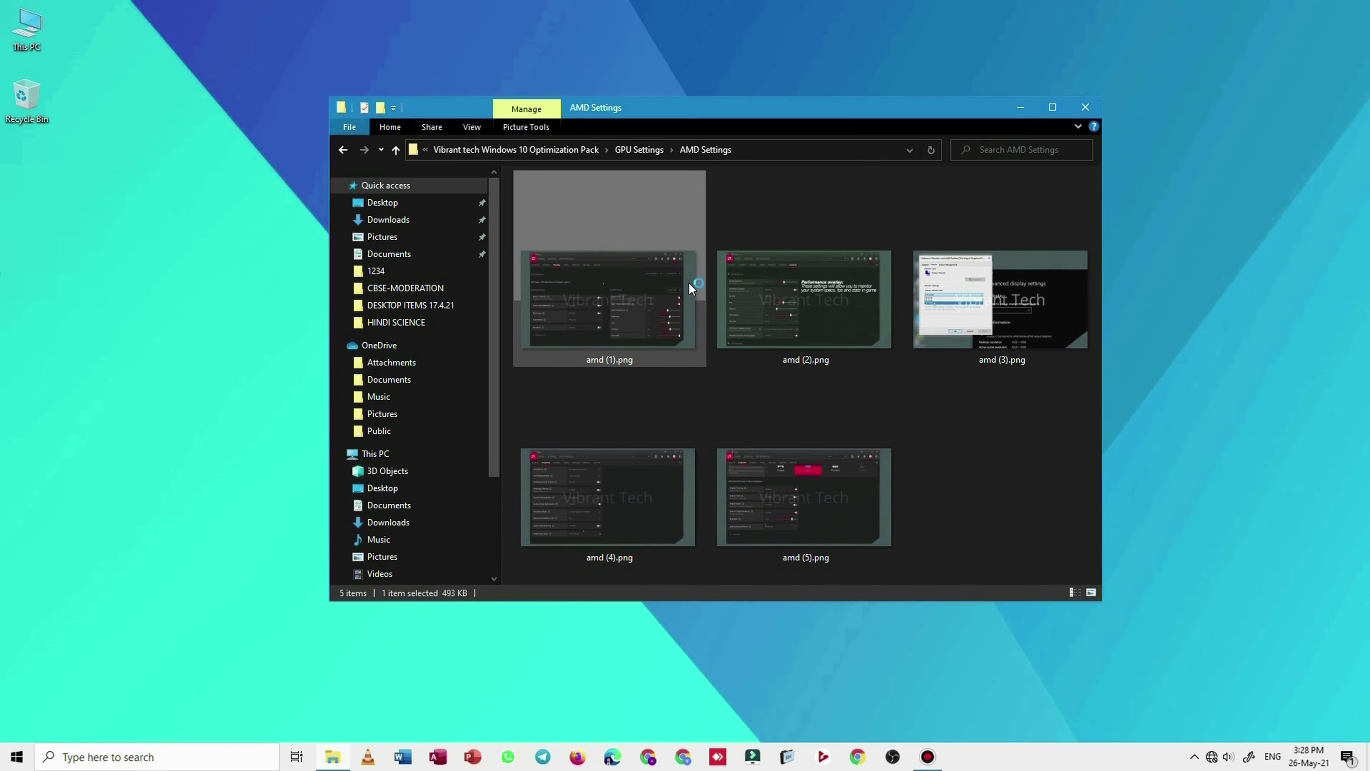
{"action": "double_click", "coordinate": [615, 284]}
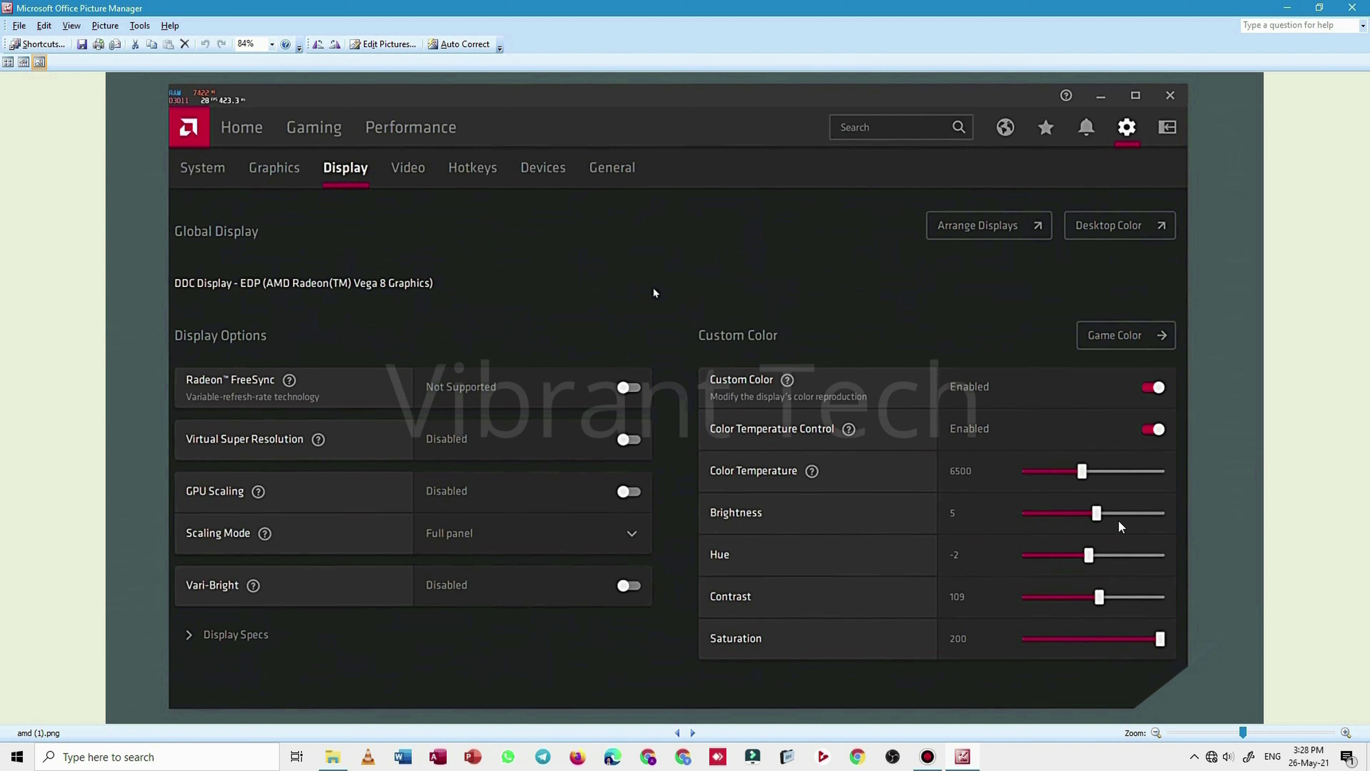
{"action": "left_click", "coordinate": [1352, 7]}
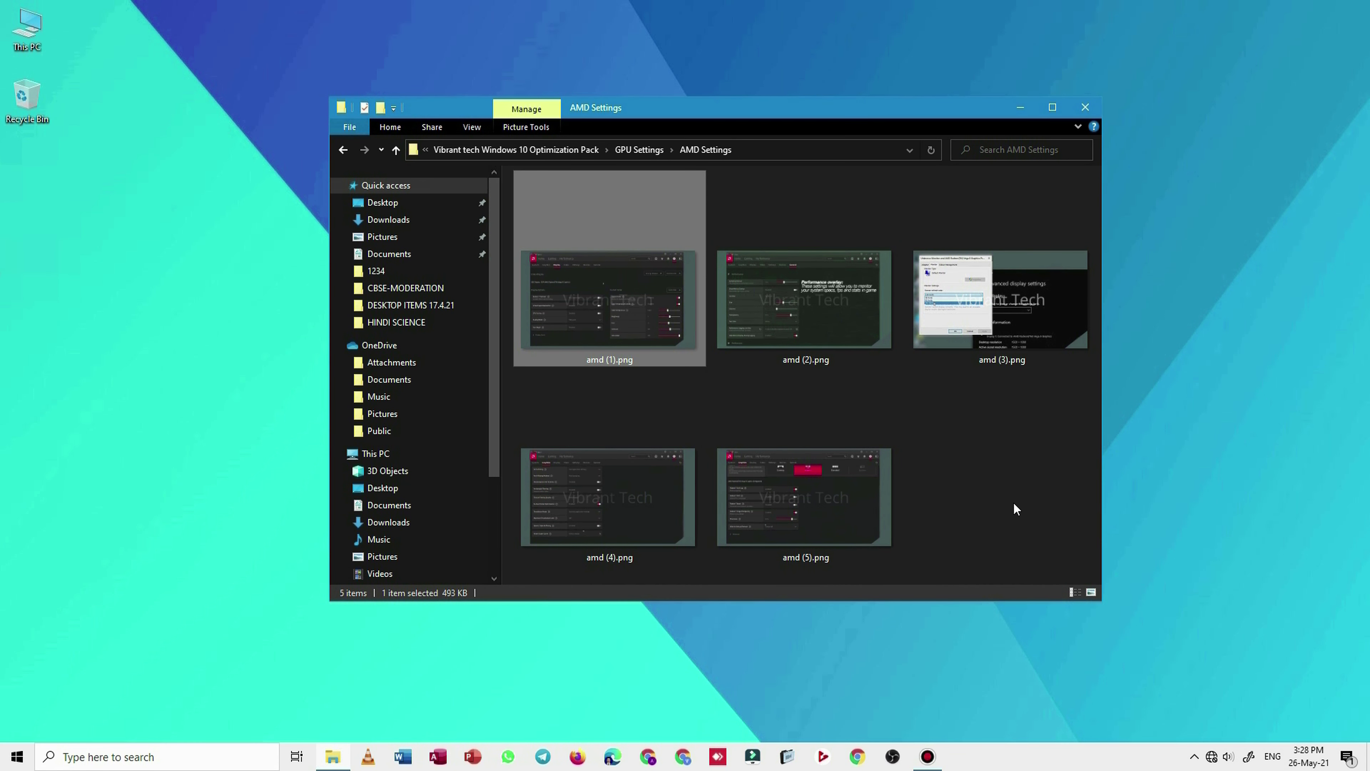
{"action": "left_click_drag", "start_coordinate": [1023, 518], "coordinate": [547, 340]}
{"action": "left_click", "coordinate": [1009, 465]}
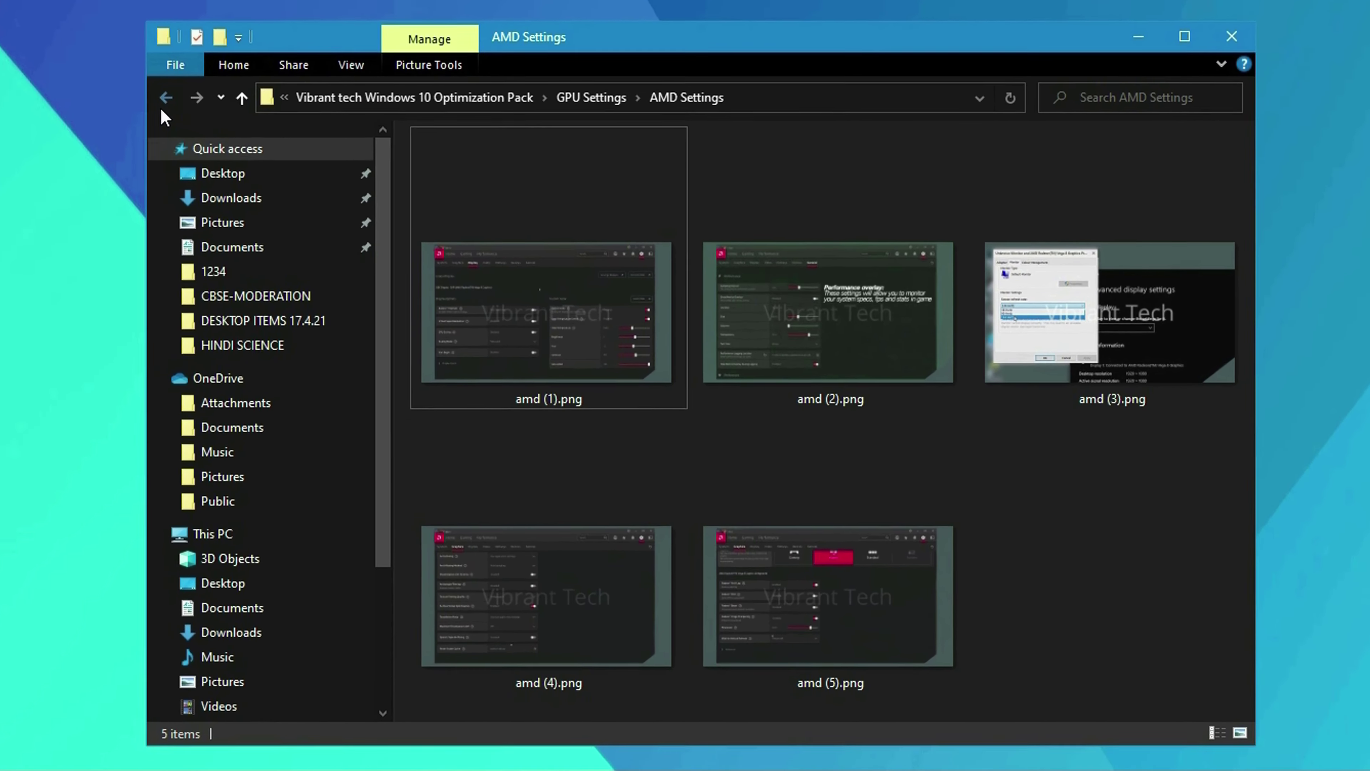
- Open the INTEL Settings folder and show its reference images as extra large icons
{"action": "left_click", "coordinate": [343, 150]}
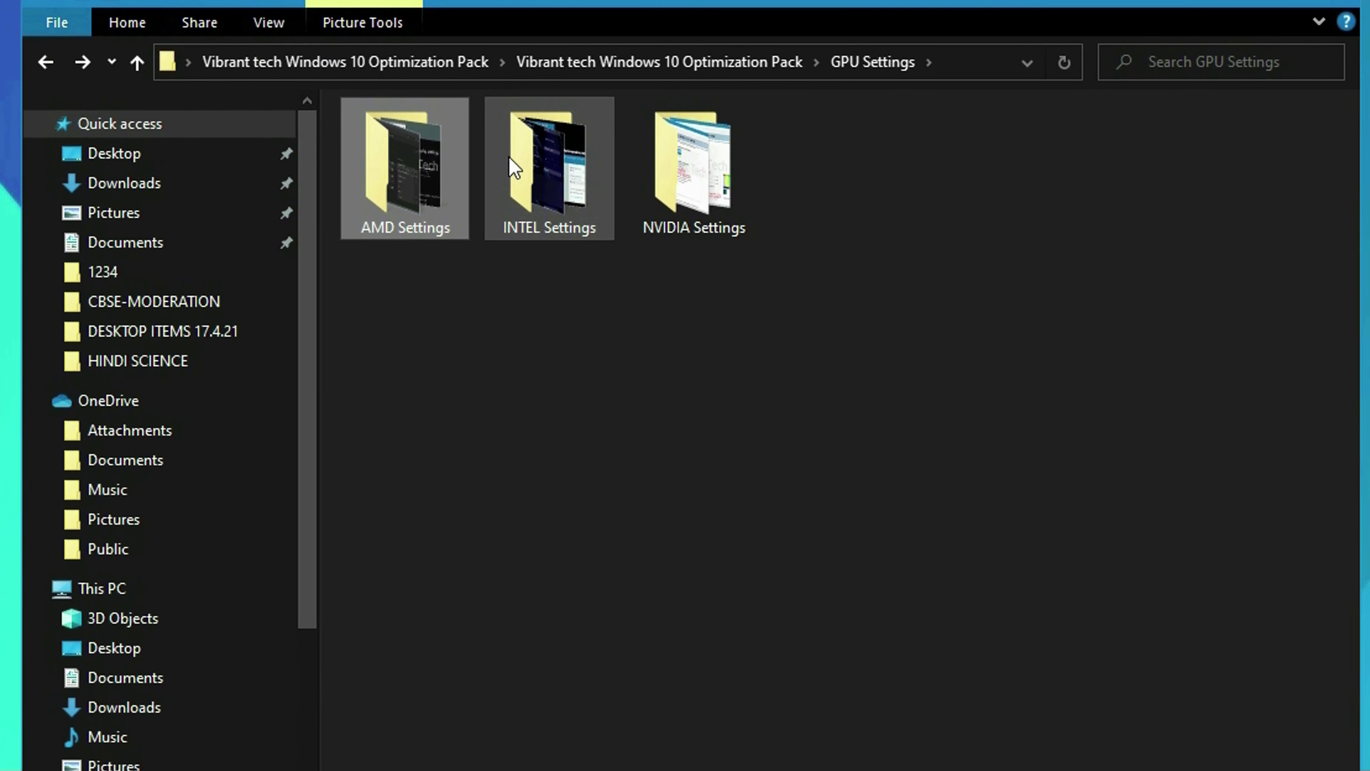
{"action": "double_click", "coordinate": [554, 229]}
{"action": "left_click", "coordinate": [241, 26]}
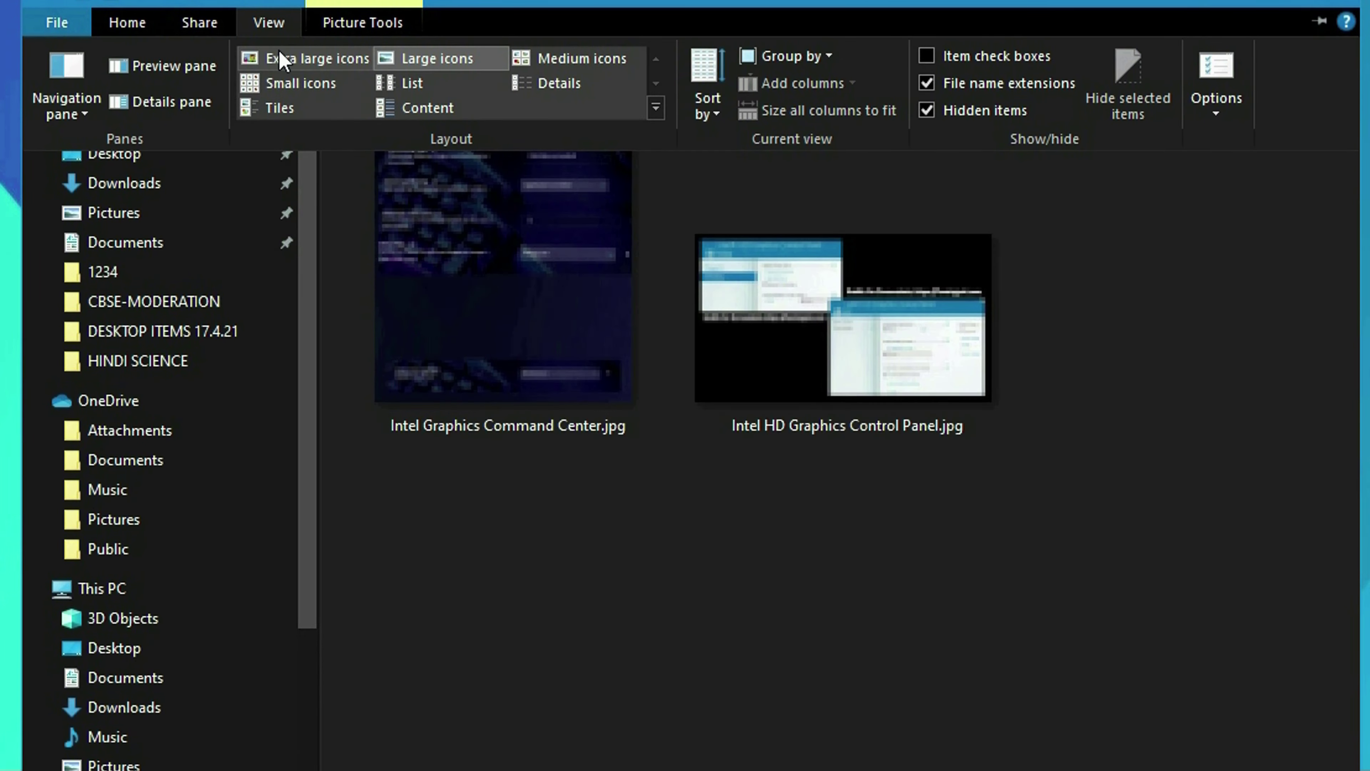
{"action": "left_click", "coordinate": [270, 56]}
{"action": "left_click_drag", "start_coordinate": [1130, 649], "coordinate": [645, 525]}
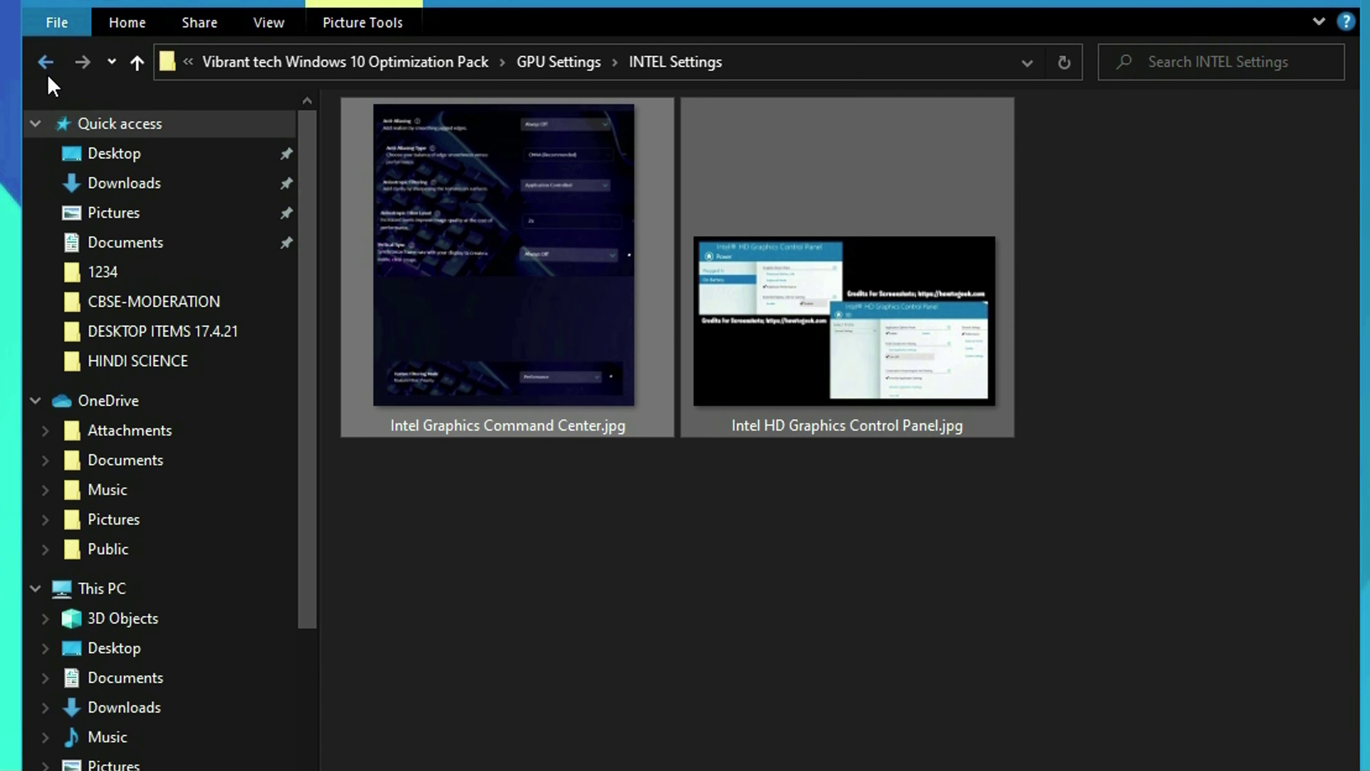
- Open the NVIDIA Settings folder and enlarge its reference images to extra large icons
{"action": "left_click", "coordinate": [45, 61]}
{"action": "double_click", "coordinate": [746, 172]}
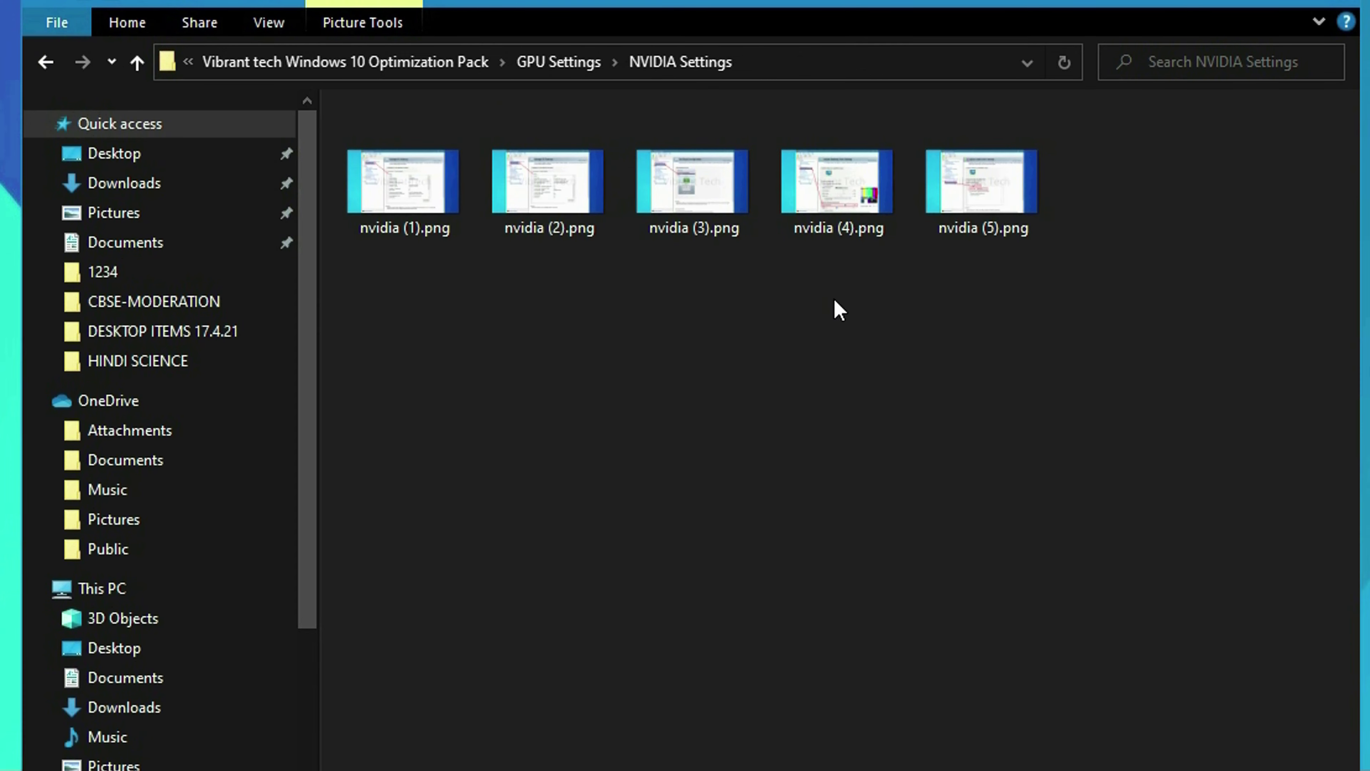
{"action": "left_click", "coordinate": [252, 34]}
{"action": "left_click", "coordinate": [302, 58]}
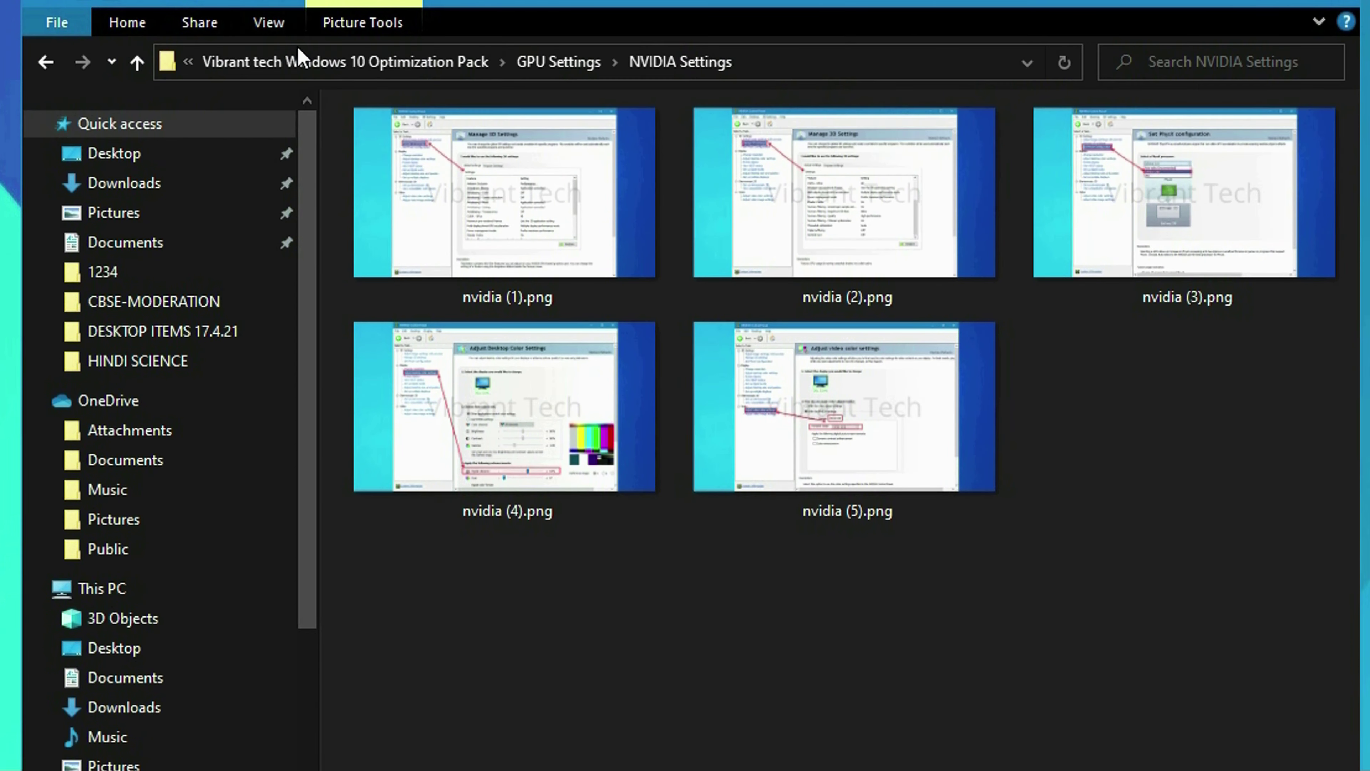
{"action": "left_click_drag", "start_coordinate": [1266, 607], "coordinate": [1150, 533]}
- Return to the pack's main folder and launch Intelligent standby list cleaner from the Memory Cleaning folder
{"action": "left_click", "coordinate": [35, 70]}
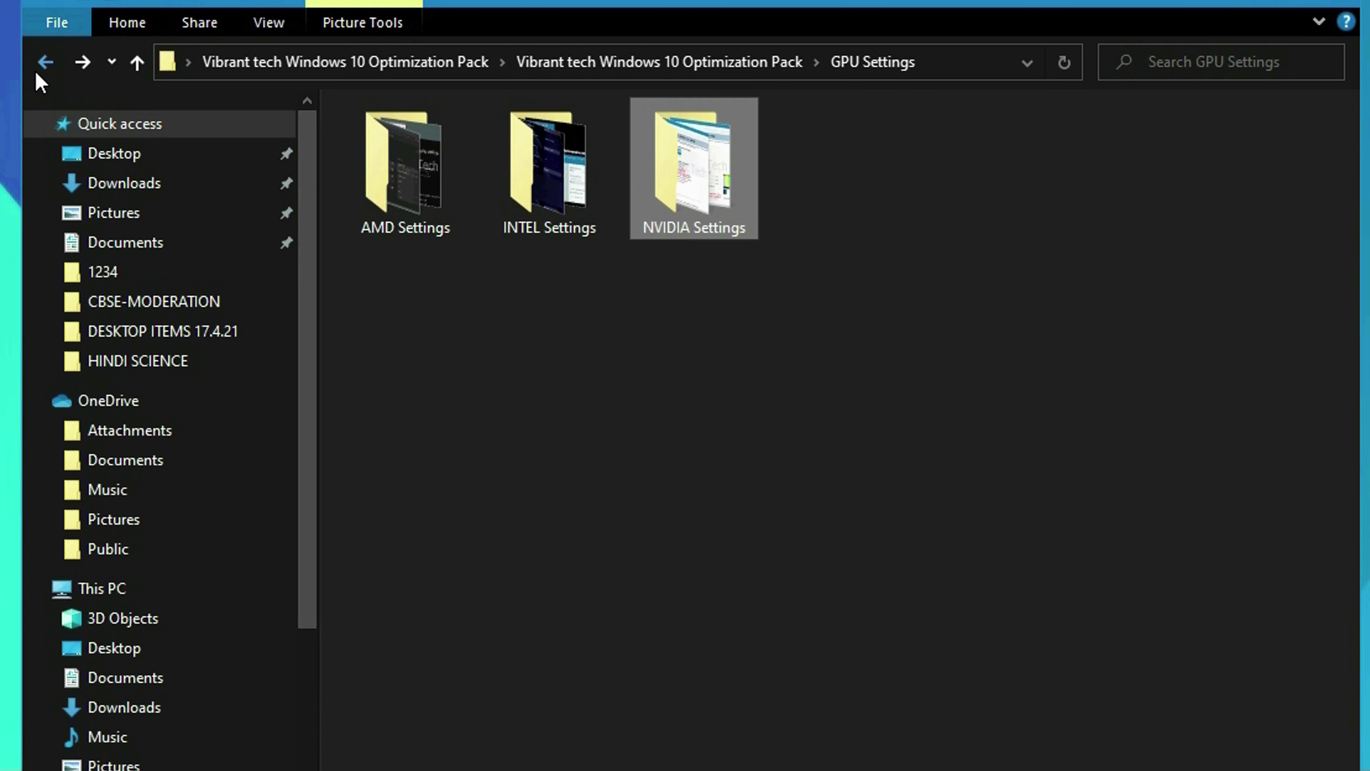
{"action": "left_click", "coordinate": [36, 70]}
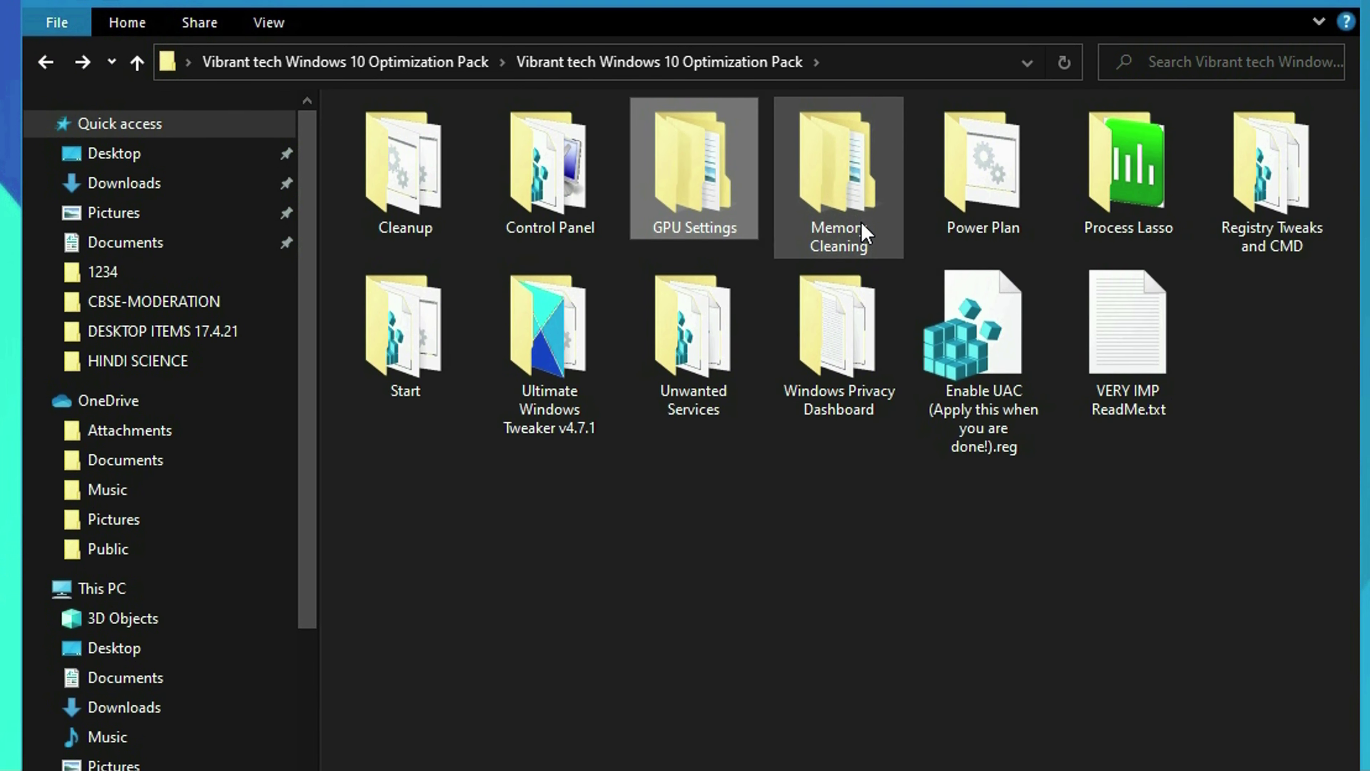
{"action": "double_click", "coordinate": [840, 238]}
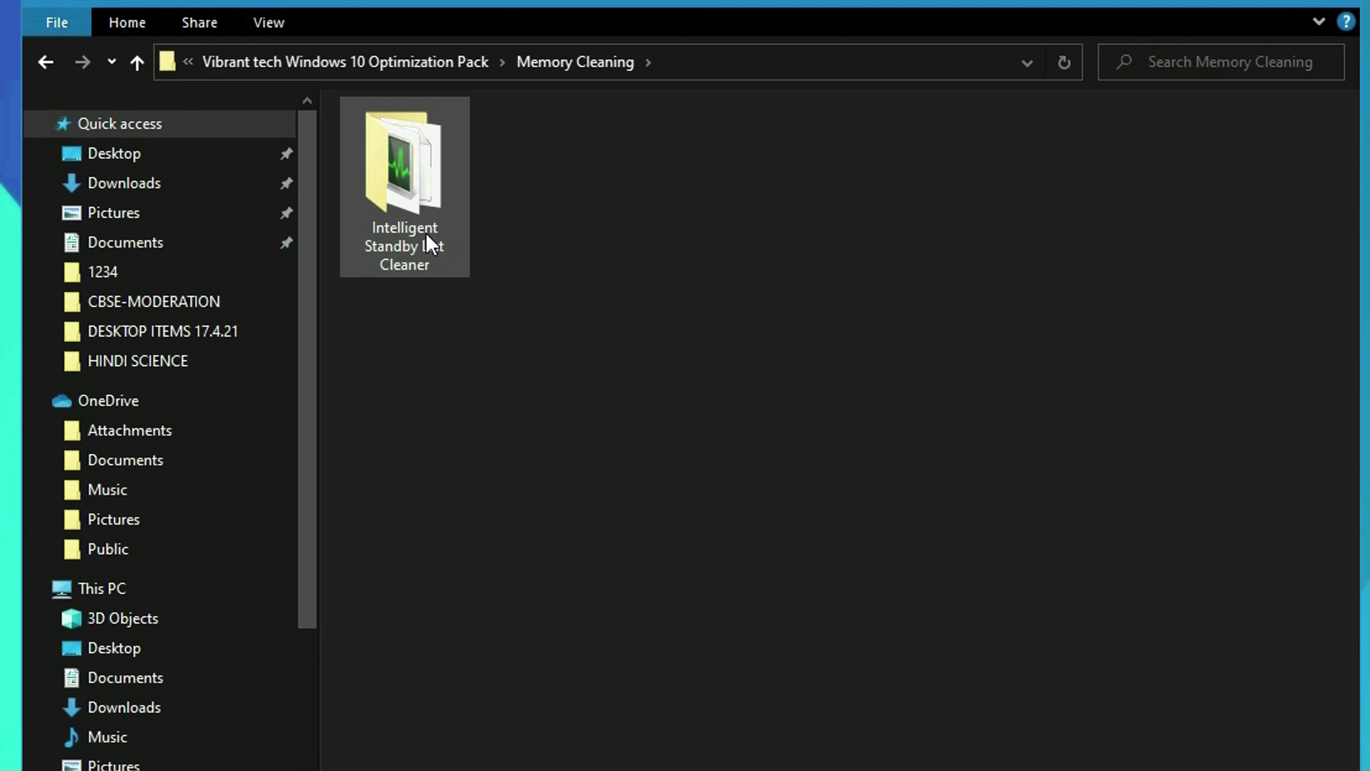
{"action": "double_click", "coordinate": [465, 251]}
{"action": "double_click", "coordinate": [465, 254]}
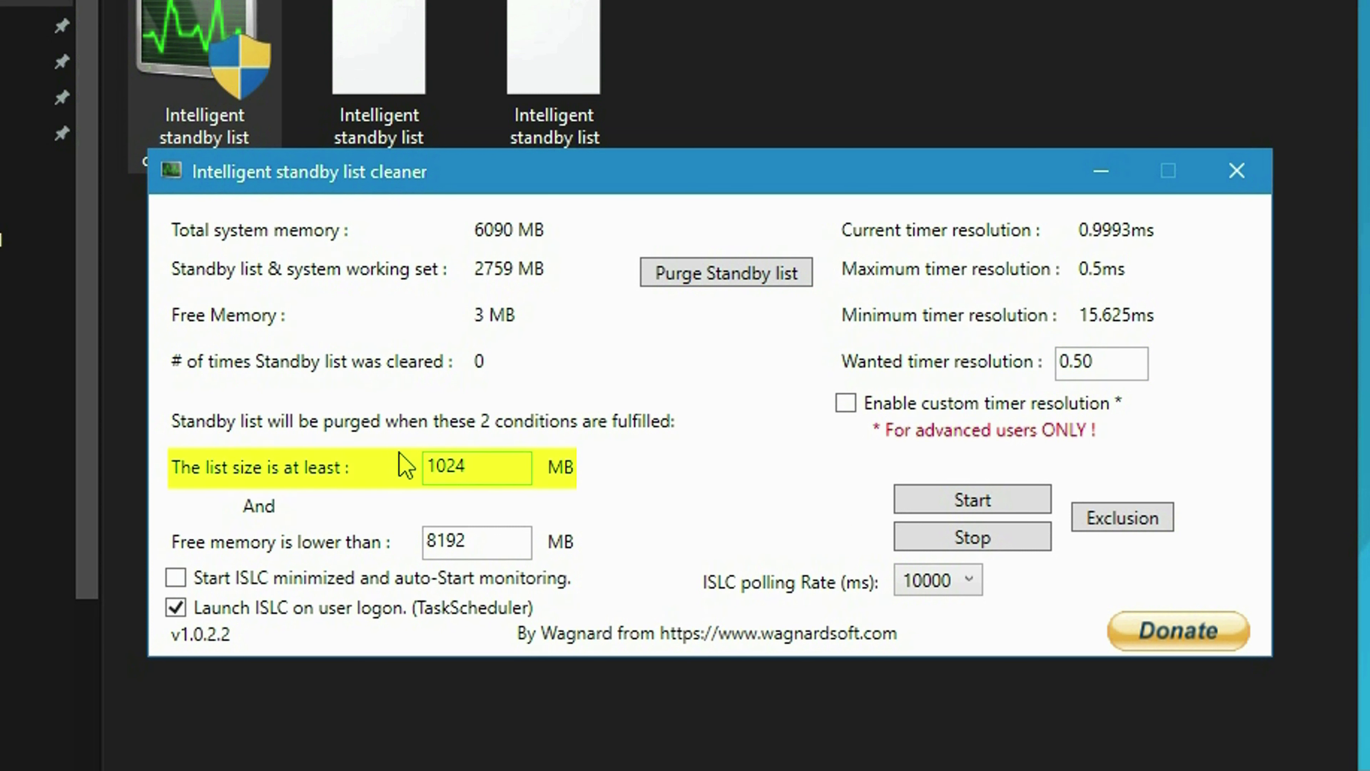
- Keep the minimum list size at 1024 MB and clear the "Free memory is lower than" value
{"action": "double_click", "coordinate": [503, 477]}
{"action": "left_click", "coordinate": [518, 477]}
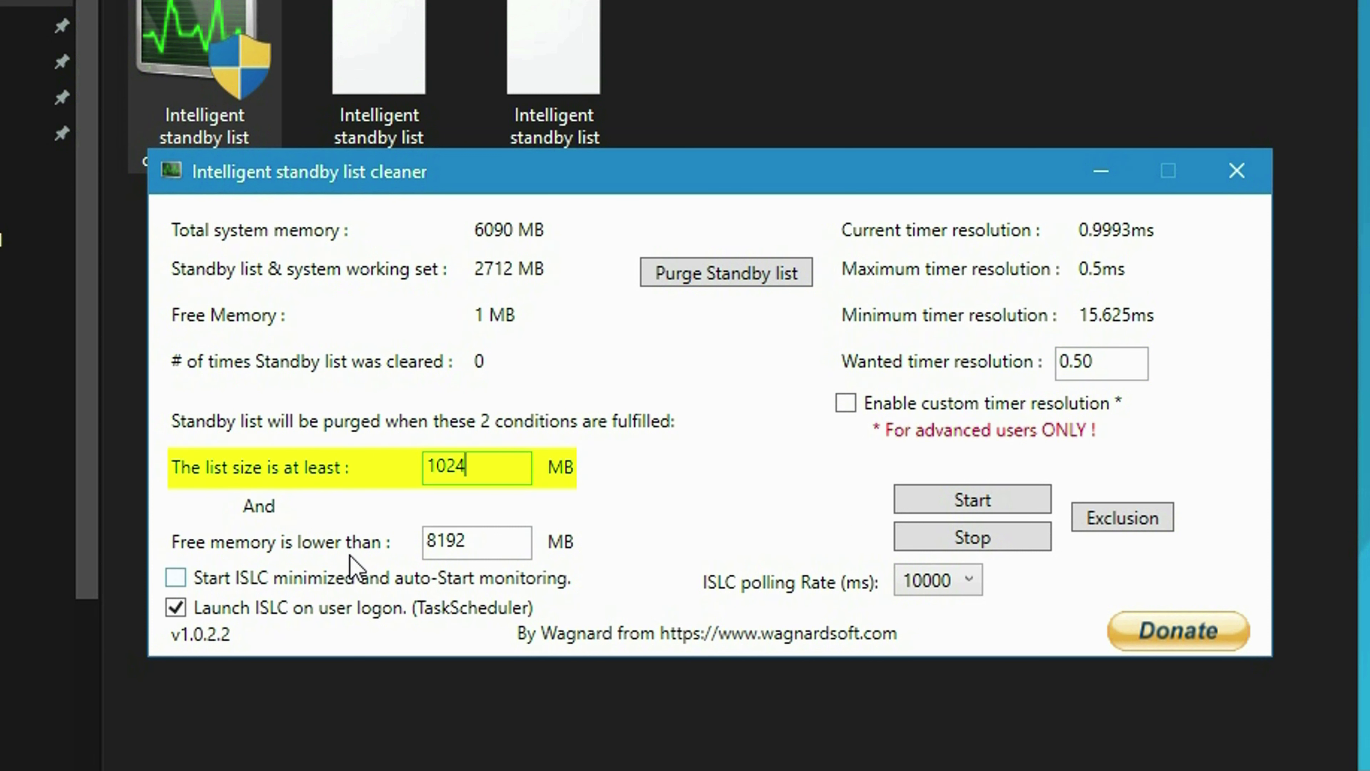
{"action": "double_click", "coordinate": [497, 546]}
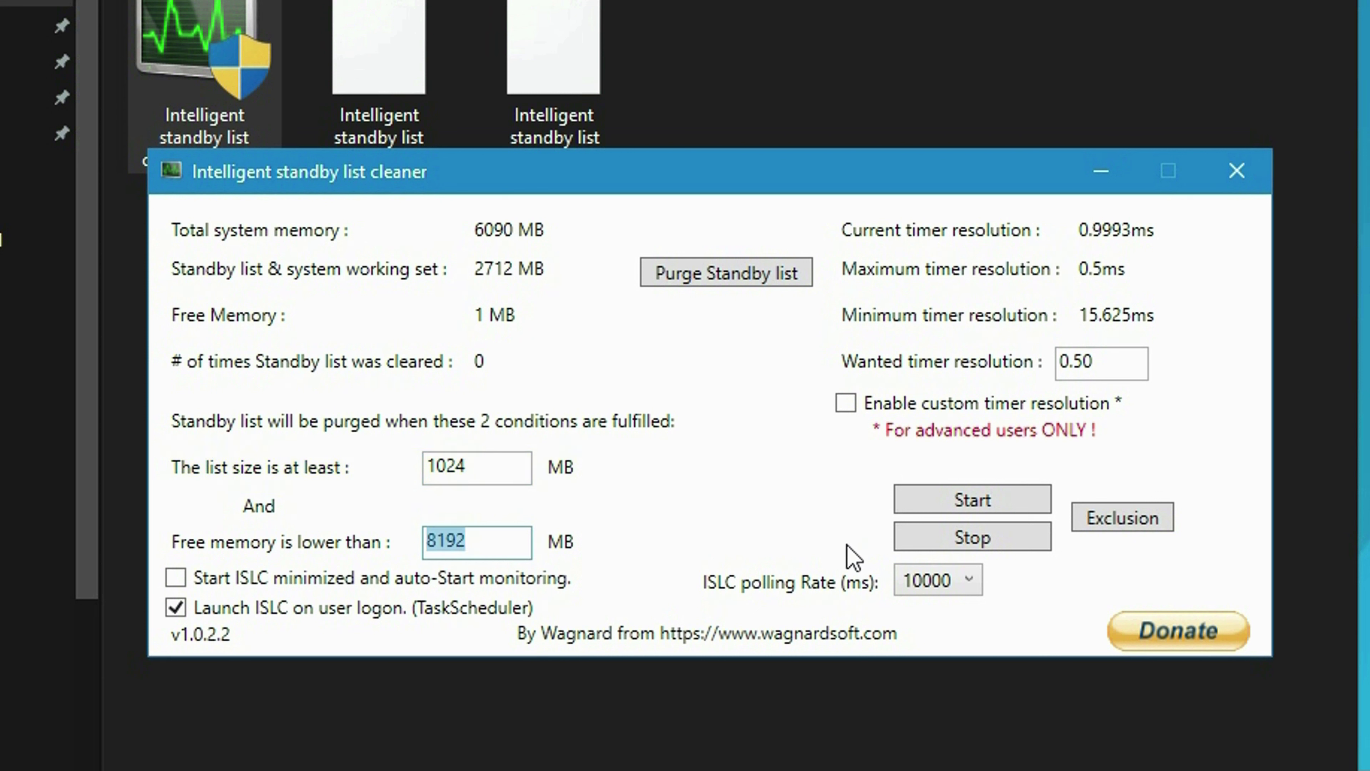
{"action": "key", "text": "BackSpace"}
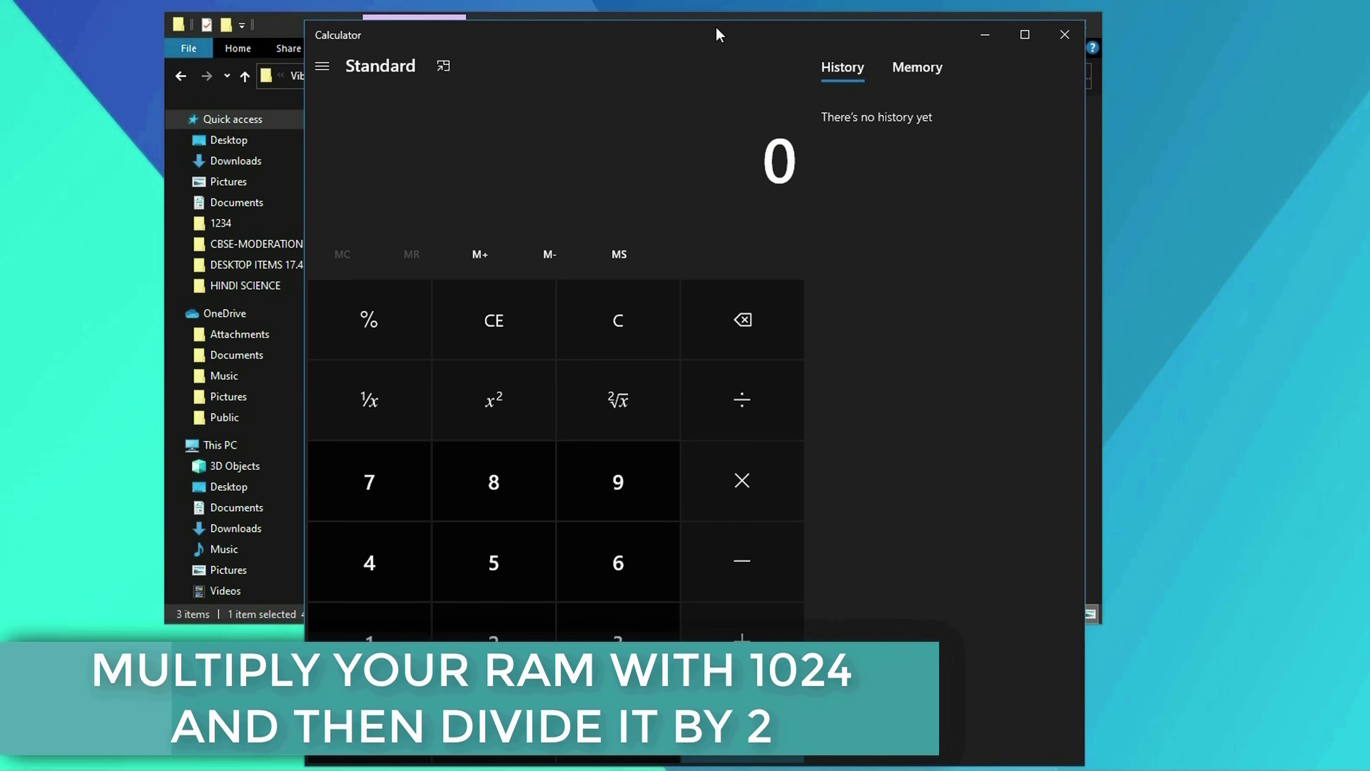
- Switch to Calculator, compute 1024 × 6 ÷ 2, and use 3072 MB as the cleaner's free memory threshold
{"action": "left_click_drag", "start_coordinate": [716, 33], "coordinate": [655, 0]}
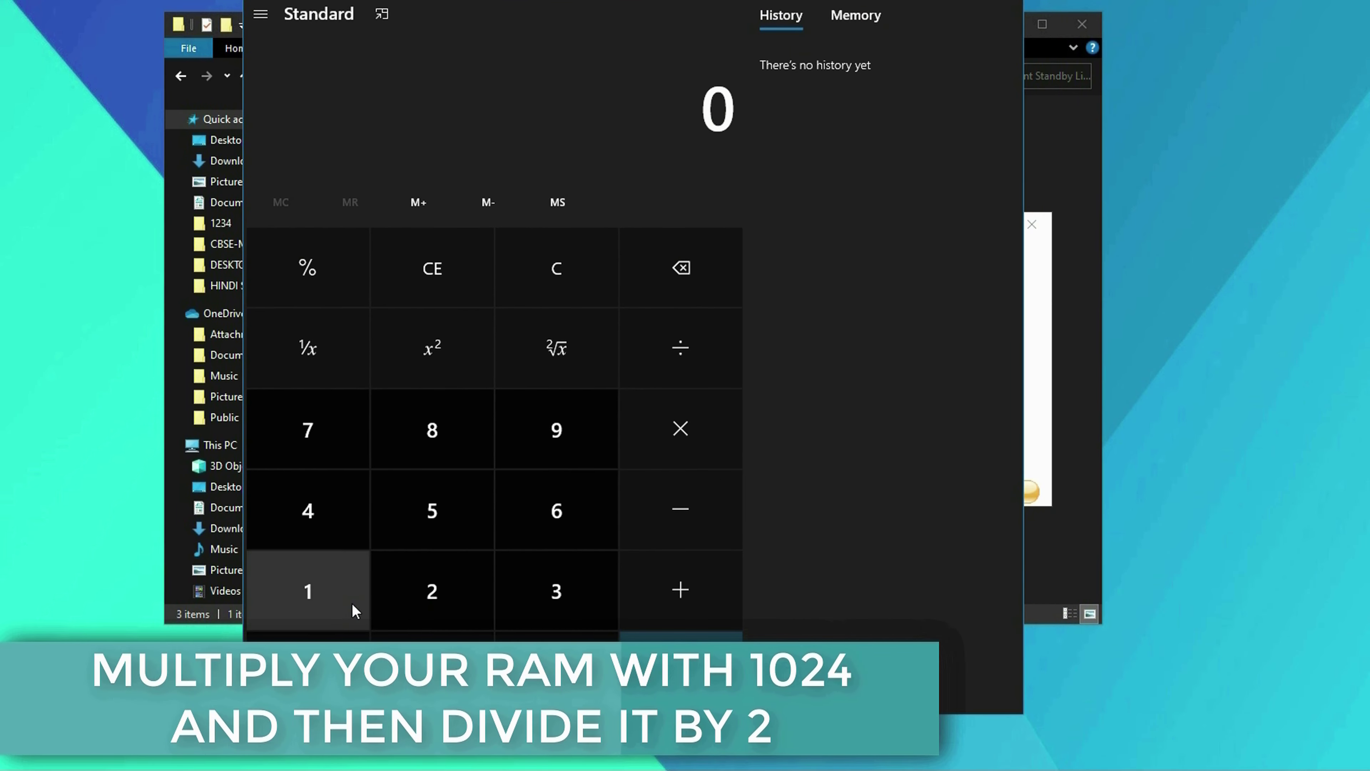
{"action": "left_click", "coordinate": [362, 607]}
{"action": "left_click", "coordinate": [432, 672]}
{"action": "left_click", "coordinate": [443, 593]}
{"action": "left_click", "coordinate": [362, 520]}
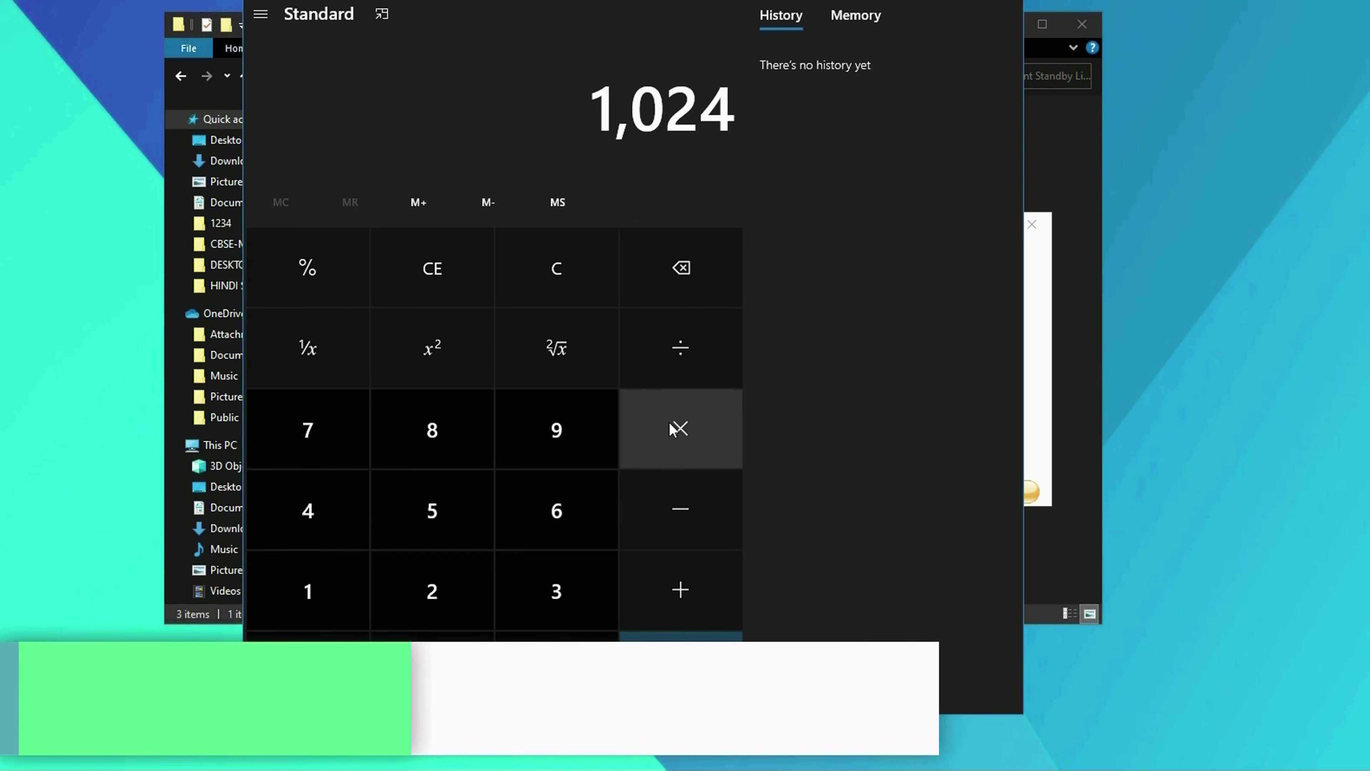
{"action": "left_click", "coordinate": [670, 430]}
{"action": "left_click", "coordinate": [578, 539]}
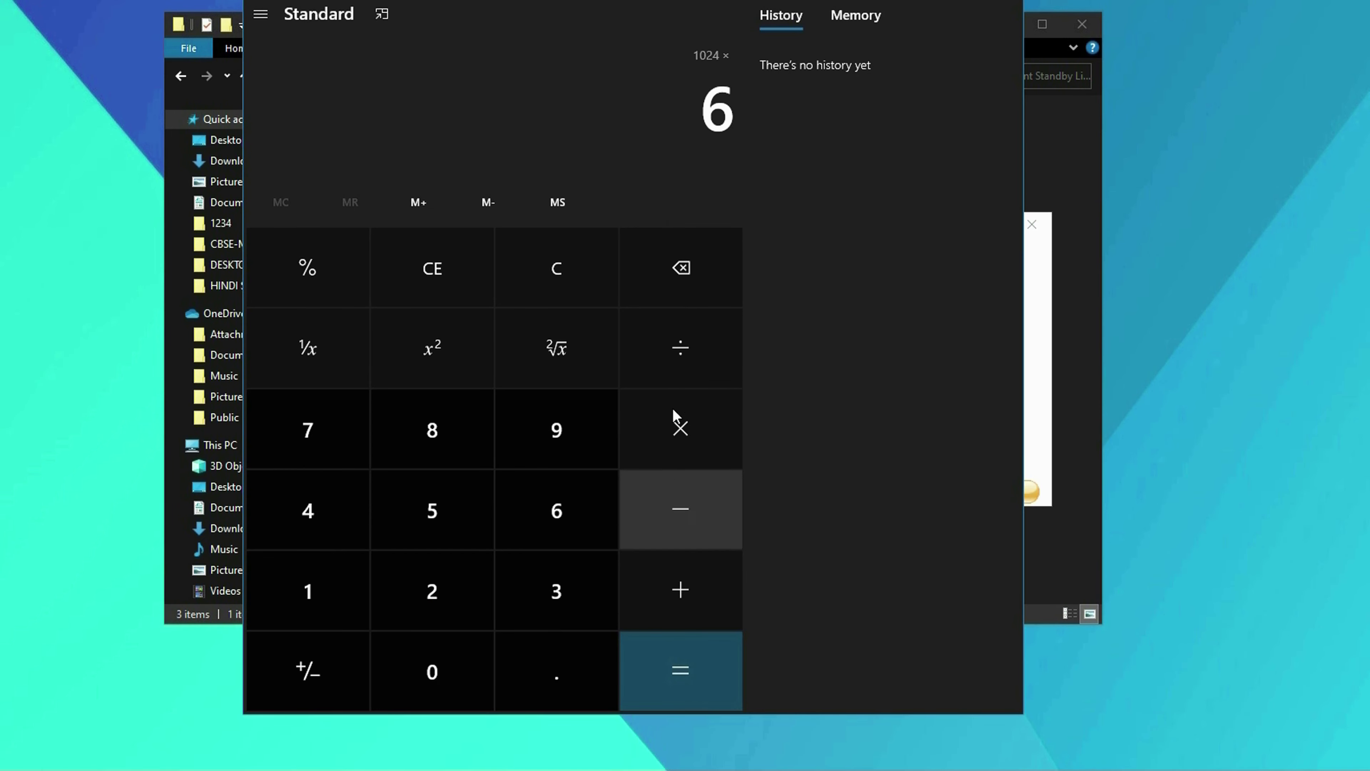
{"action": "left_click", "coordinate": [702, 362]}
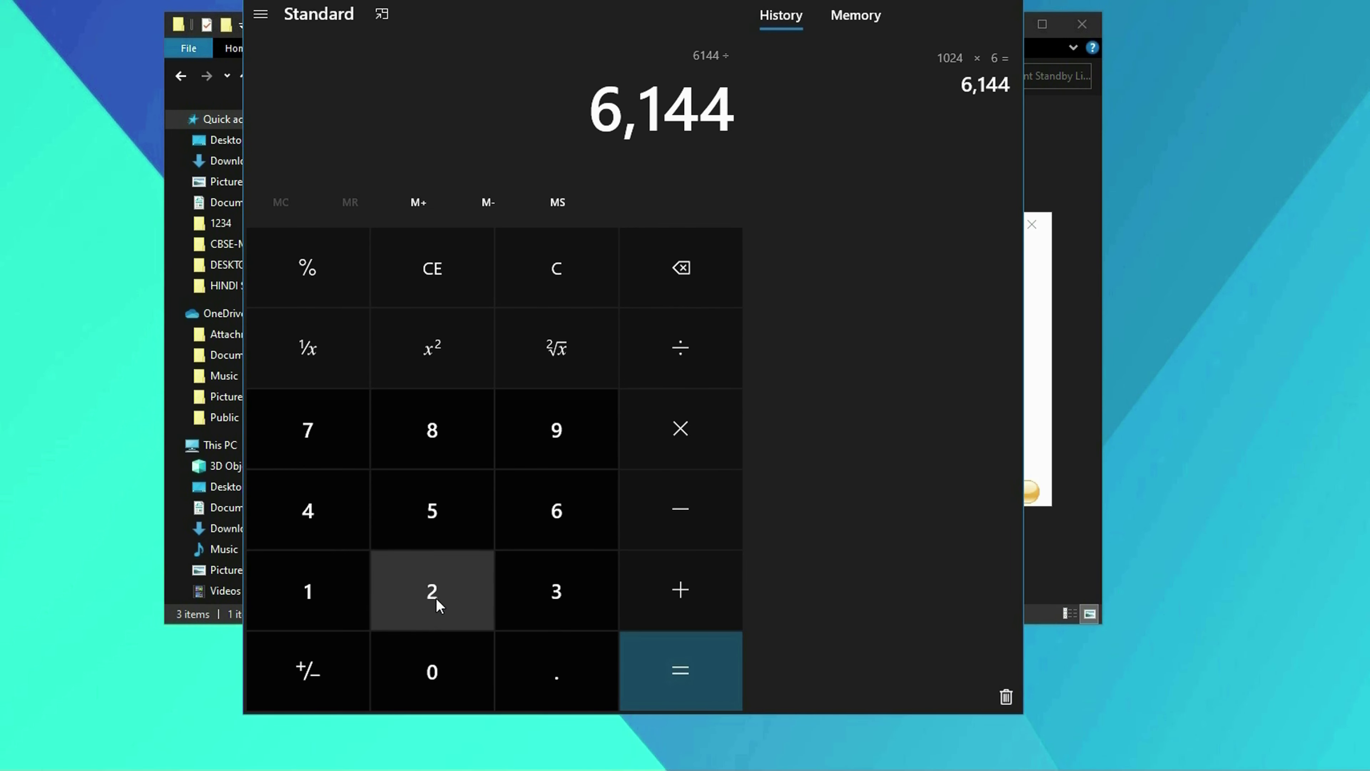
{"action": "left_click", "coordinate": [448, 602]}
{"action": "left_click", "coordinate": [703, 673]}
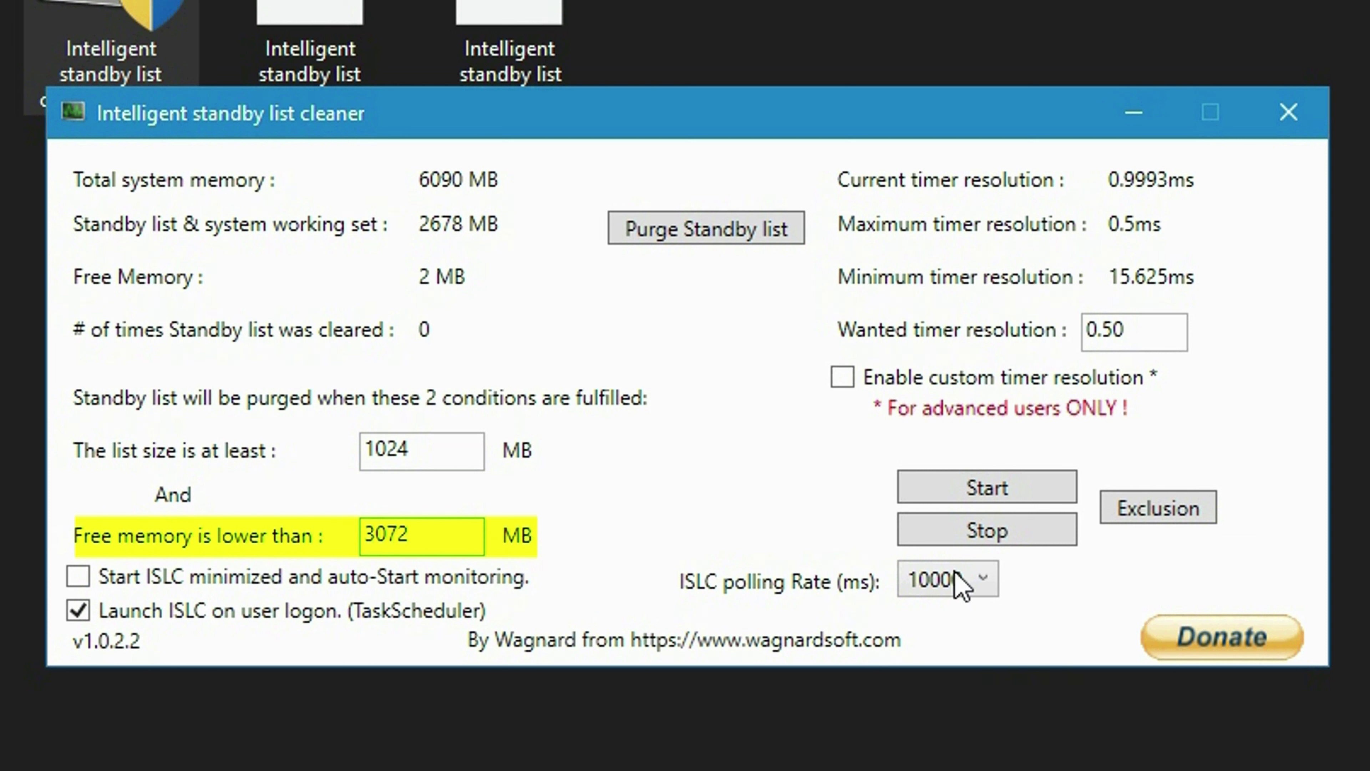
- Keep the ISLC polling rate at 10000 ms, start monitoring, close the cleaner window, and refresh its folder
{"action": "left_click", "coordinate": [966, 579]}
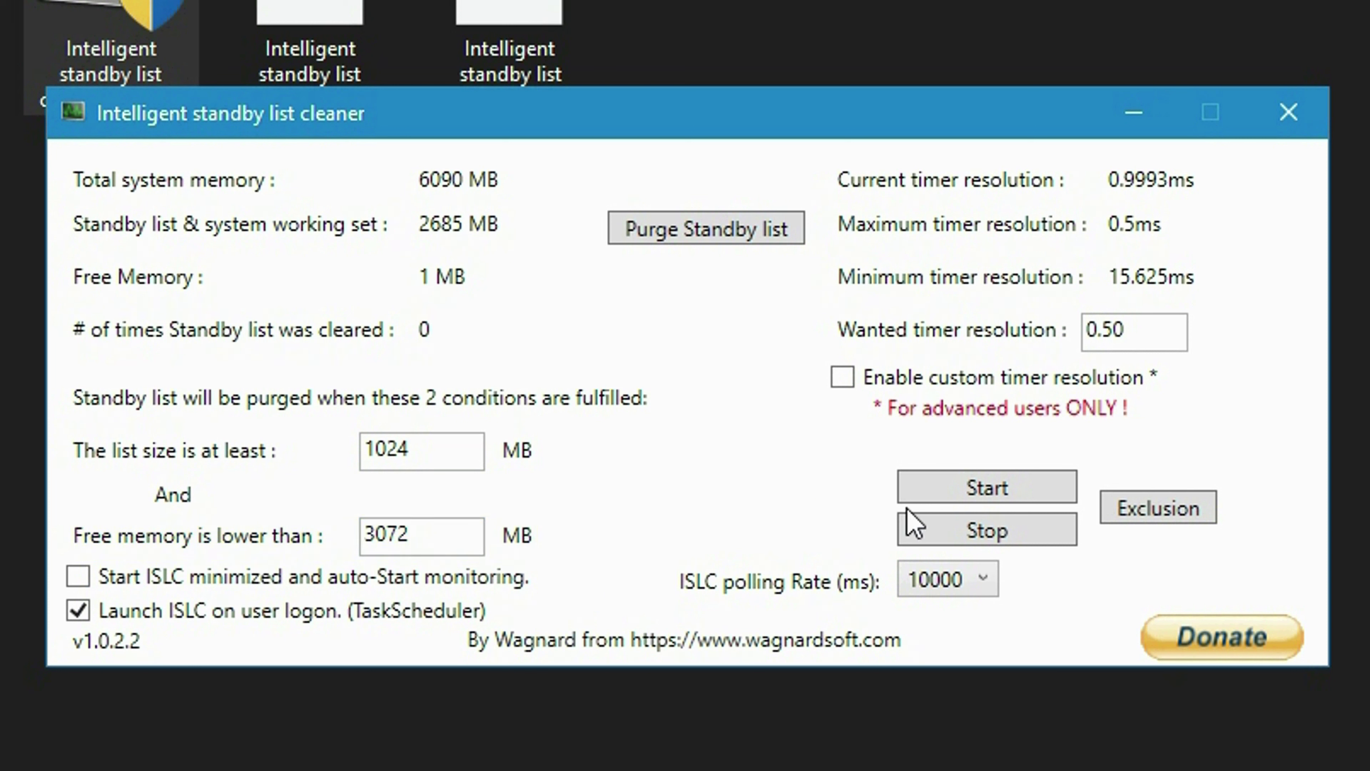
{"action": "left_click", "coordinate": [975, 492]}
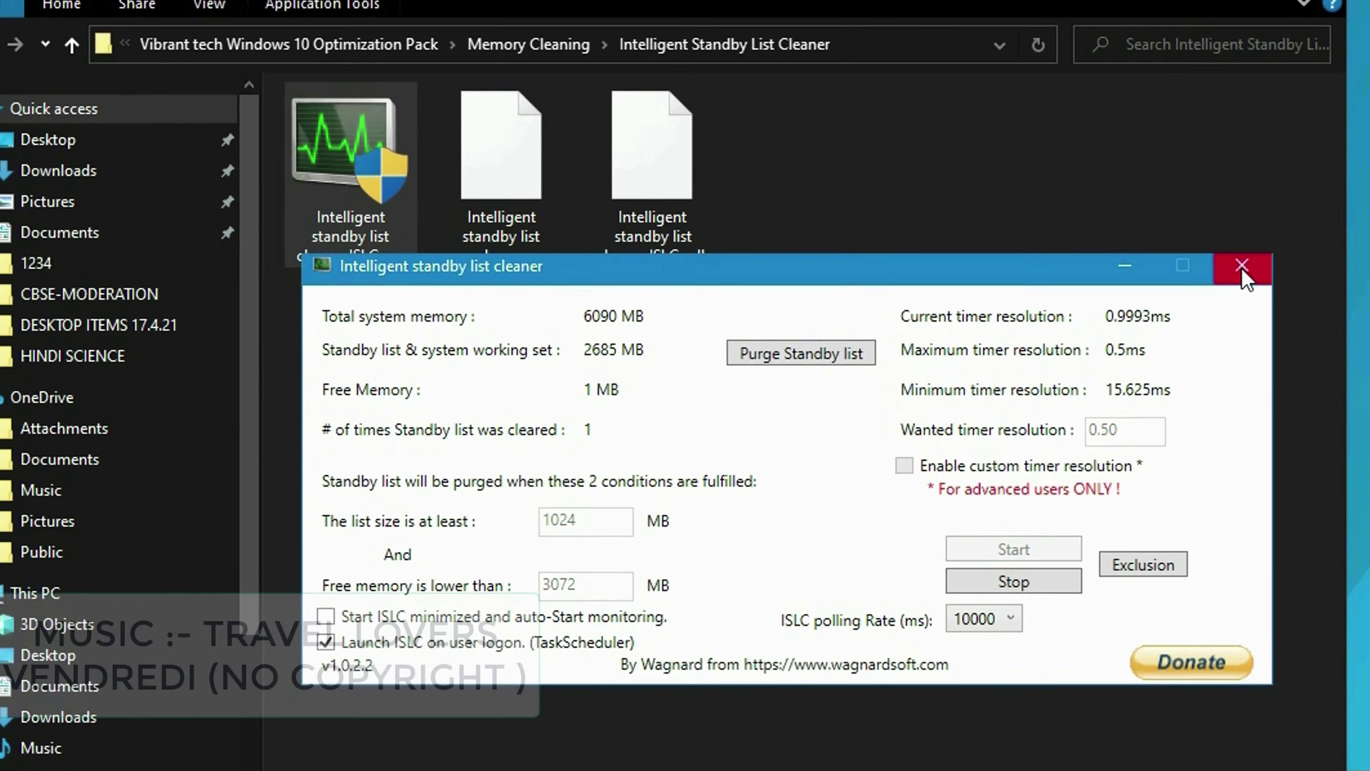
{"action": "left_click", "coordinate": [1289, 112]}
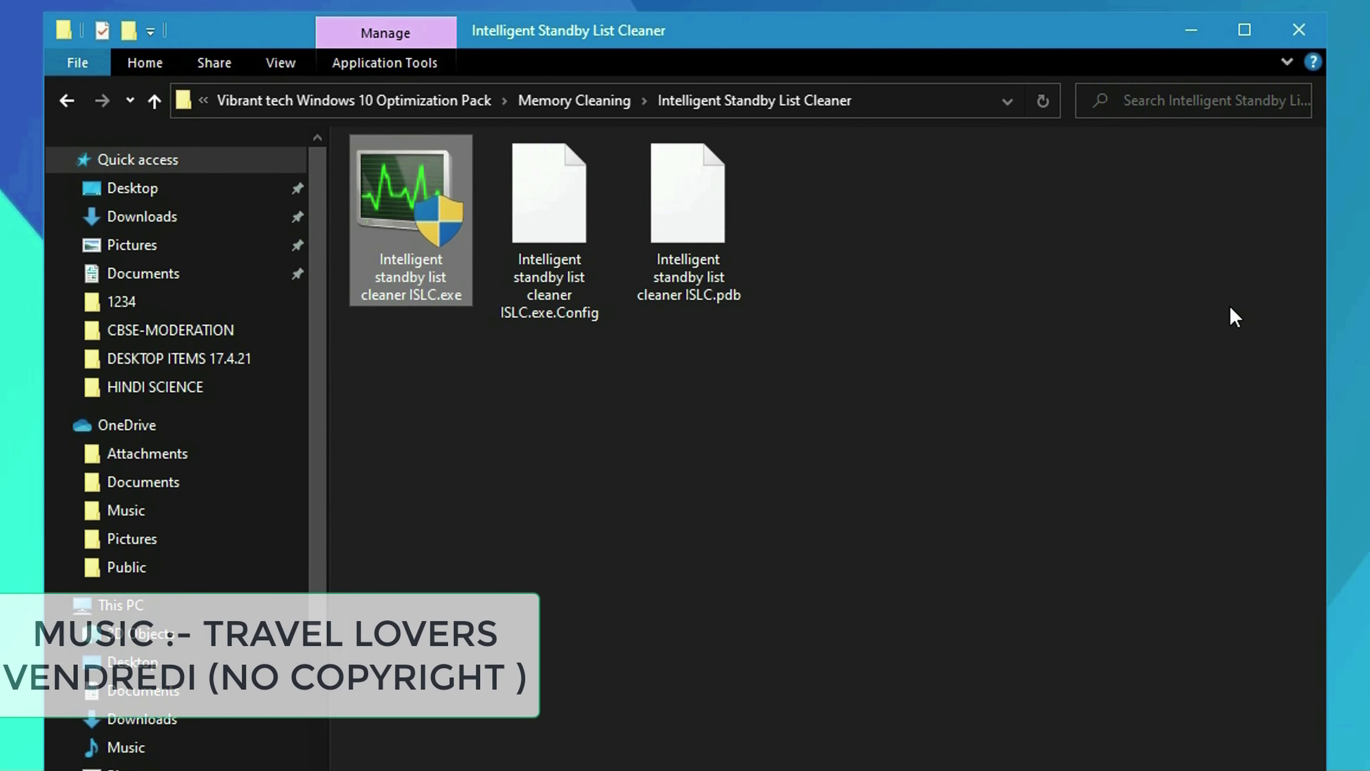
{"action": "right_click", "coordinate": [1230, 306]}
{"action": "left_click", "coordinate": [1184, 404]}
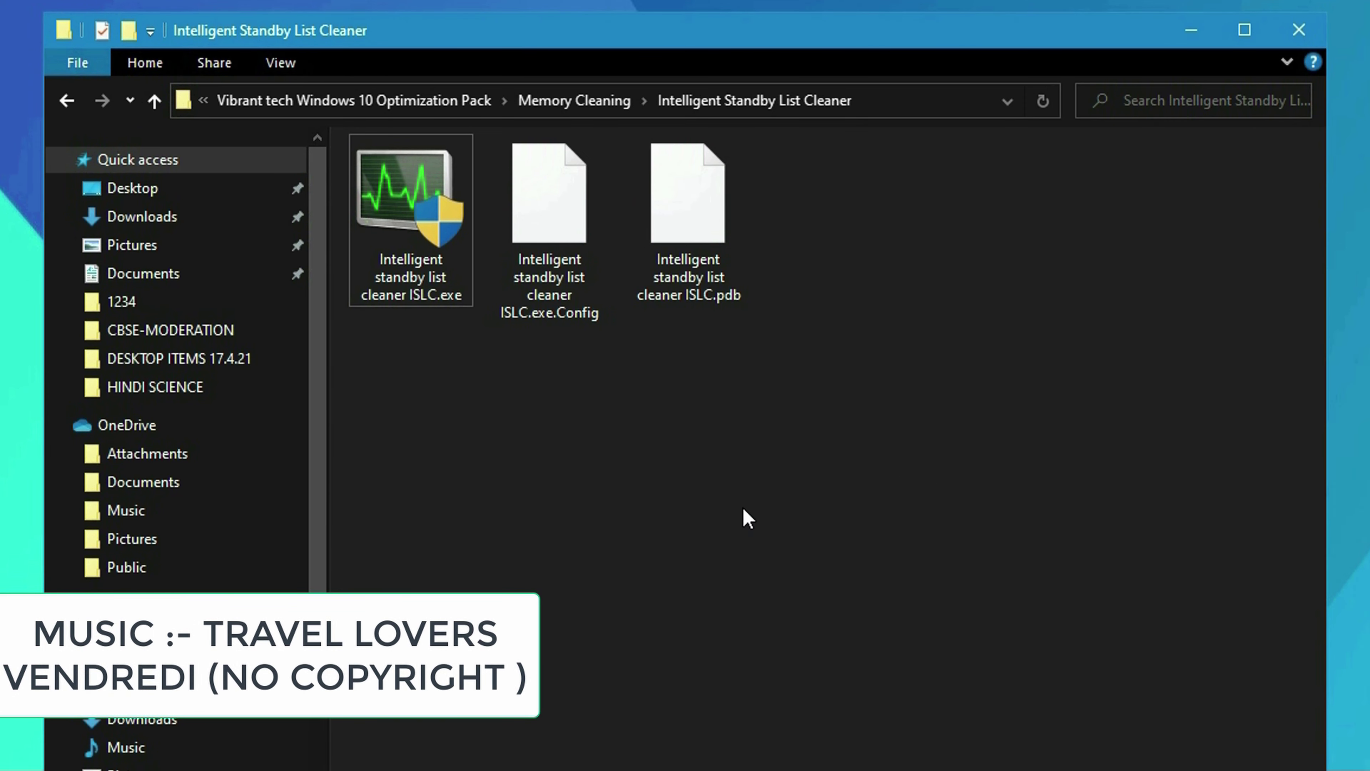
- Open the pack's Power Plan folder with large icons and run Ultimate Performance.bat
{"action": "left_click", "coordinate": [67, 100]}
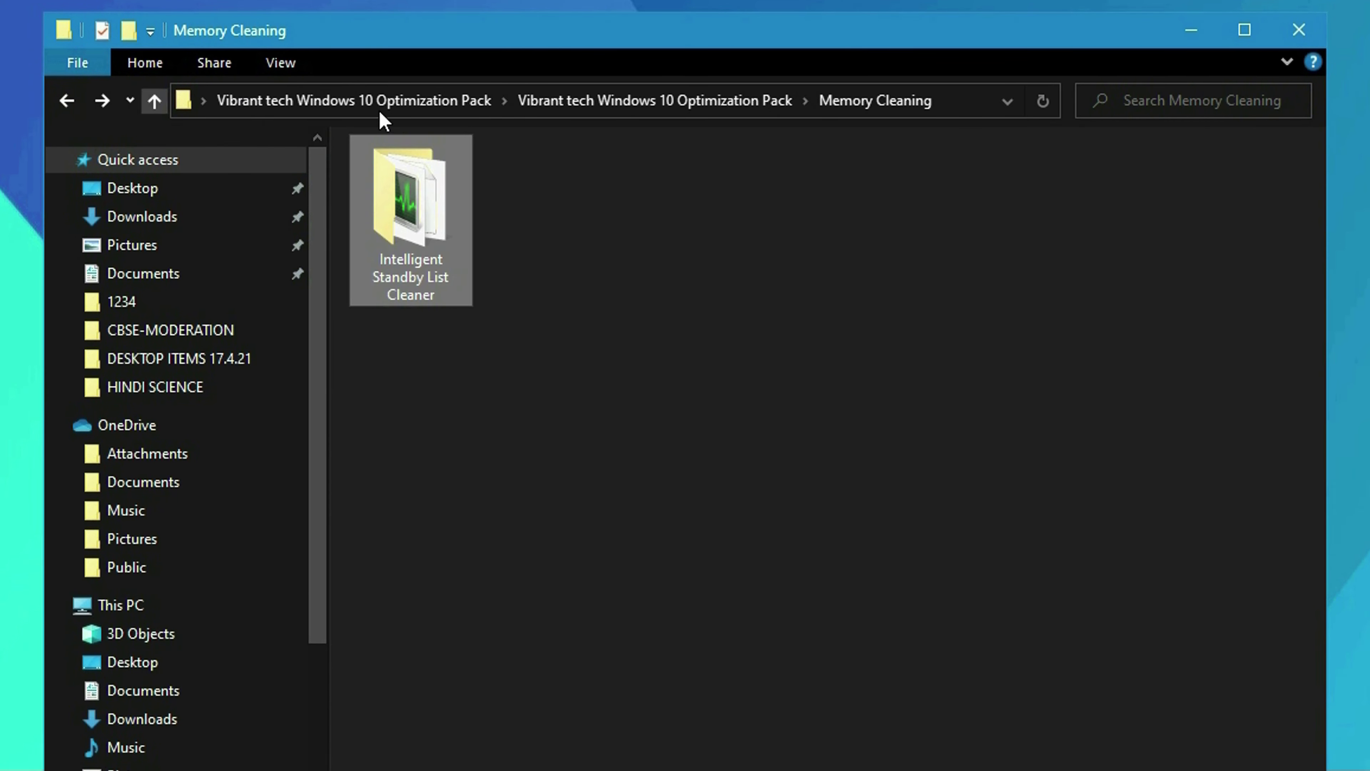
{"action": "left_click", "coordinate": [65, 105]}
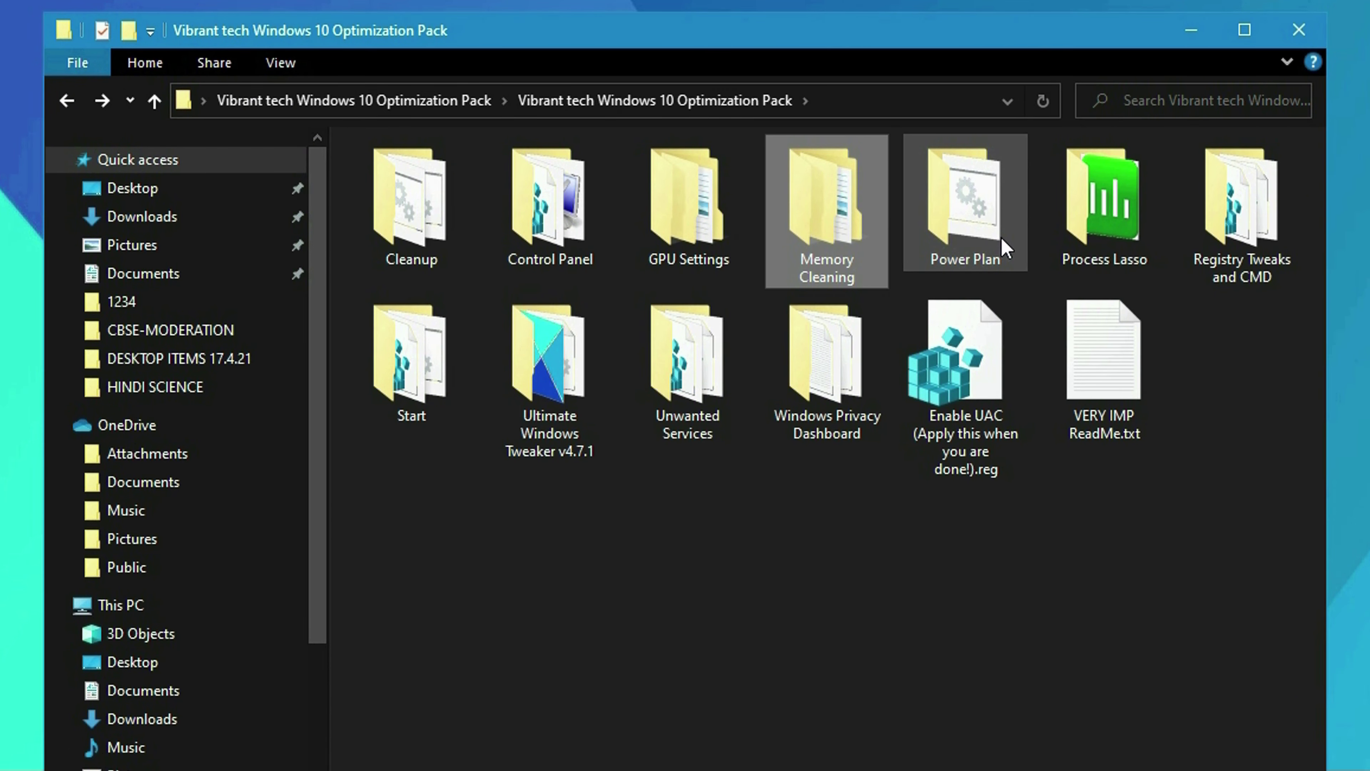
{"action": "double_click", "coordinate": [1001, 236]}
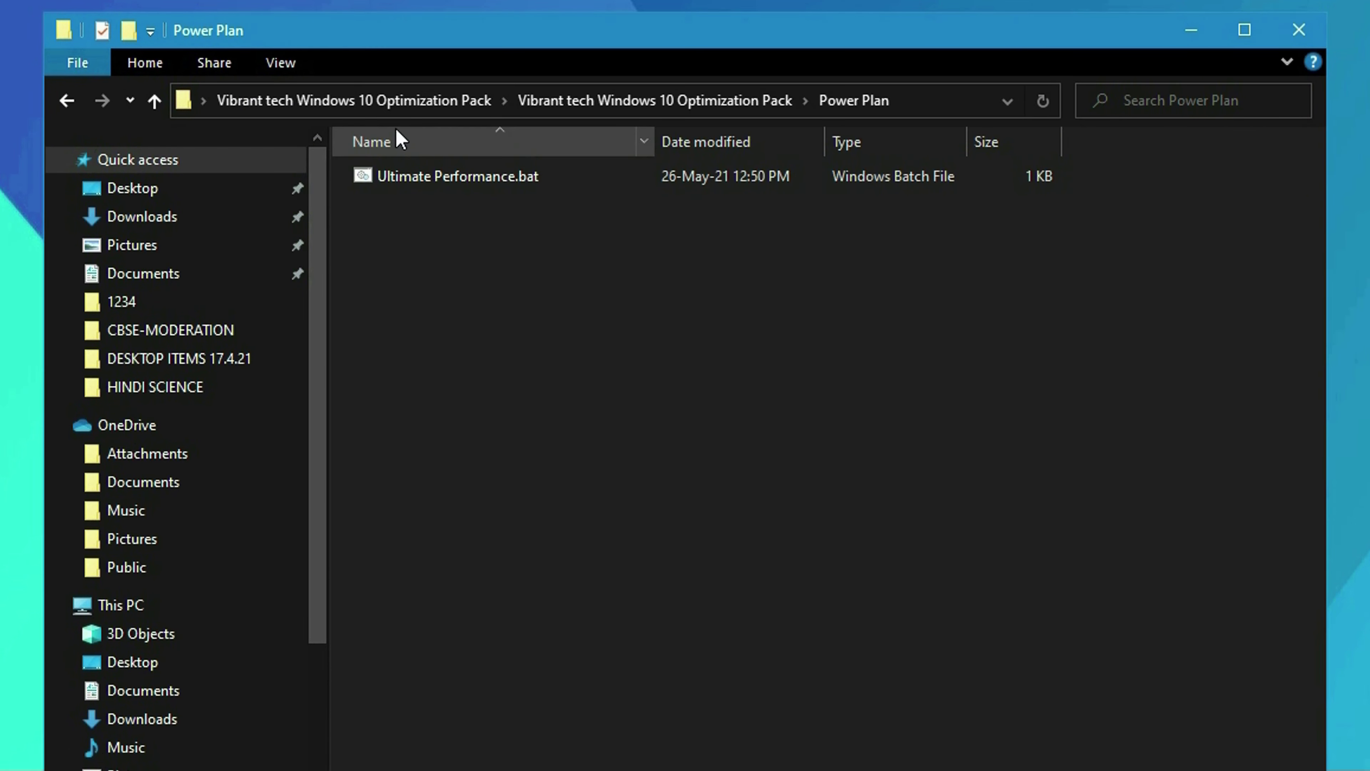
{"action": "left_click", "coordinate": [281, 61]}
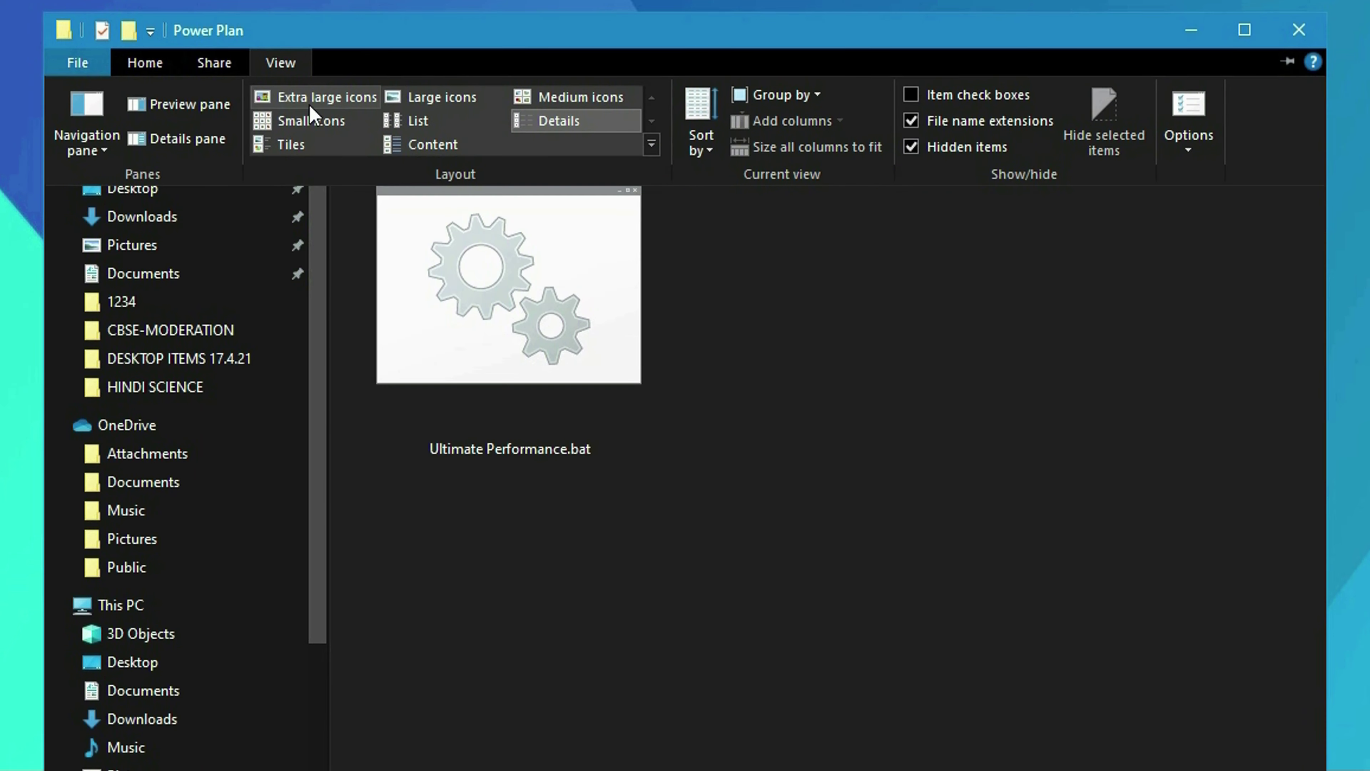
{"action": "left_click", "coordinate": [389, 99]}
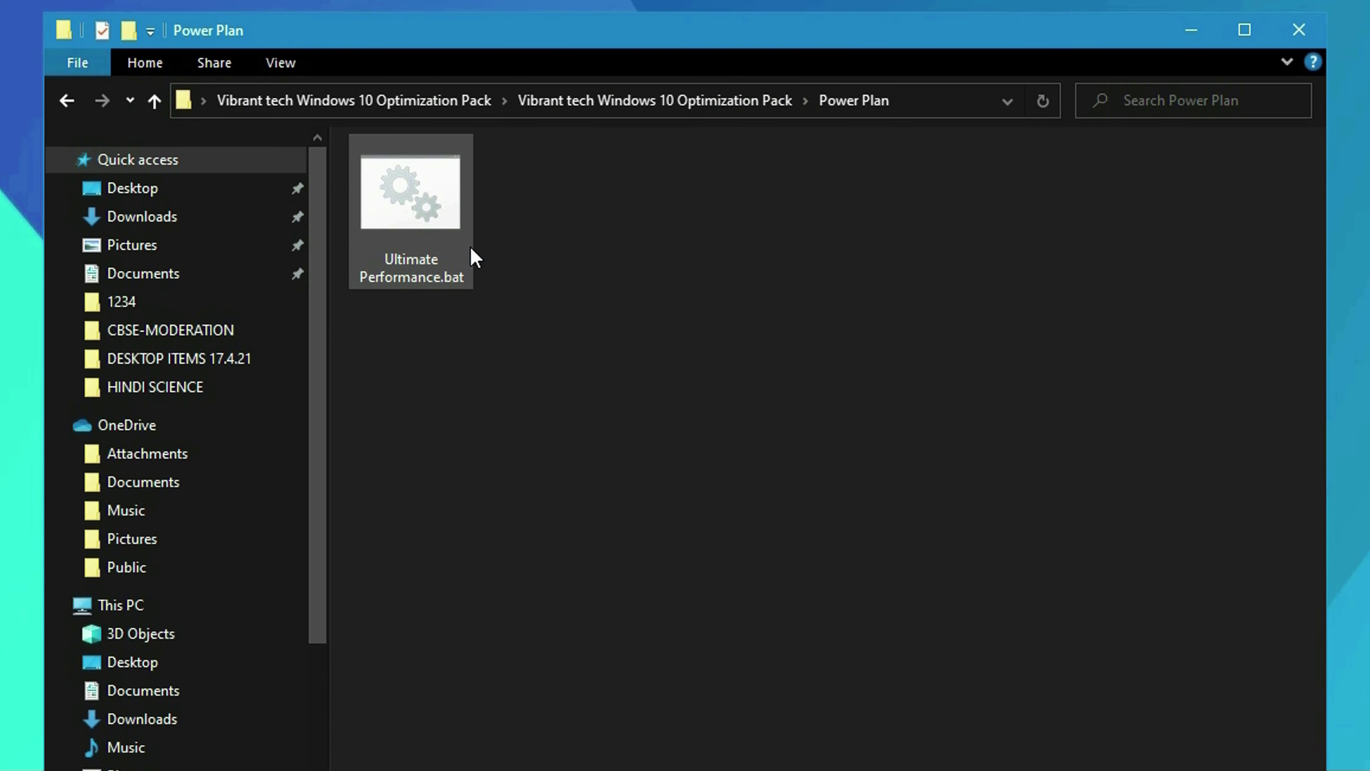
{"action": "left_click", "coordinate": [467, 274]}
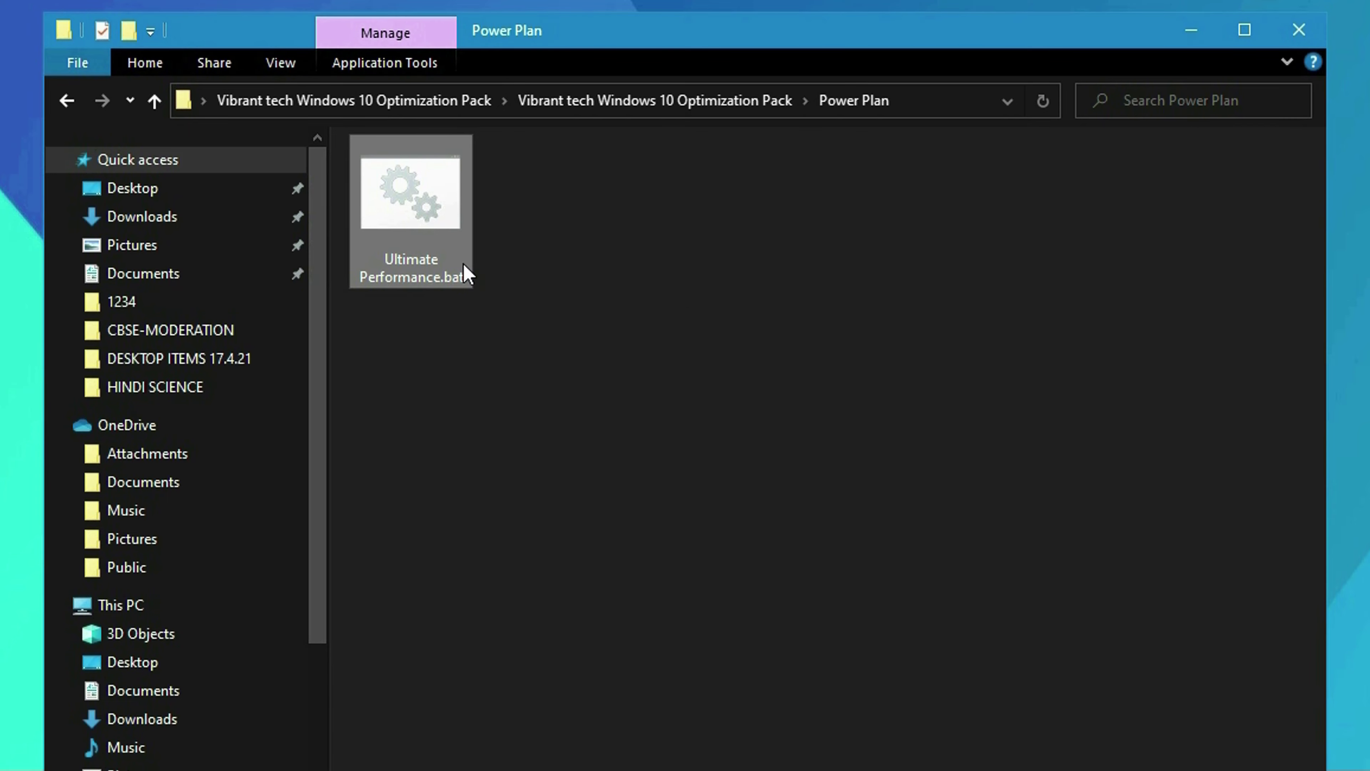
{"action": "double_click", "coordinate": [467, 274]}
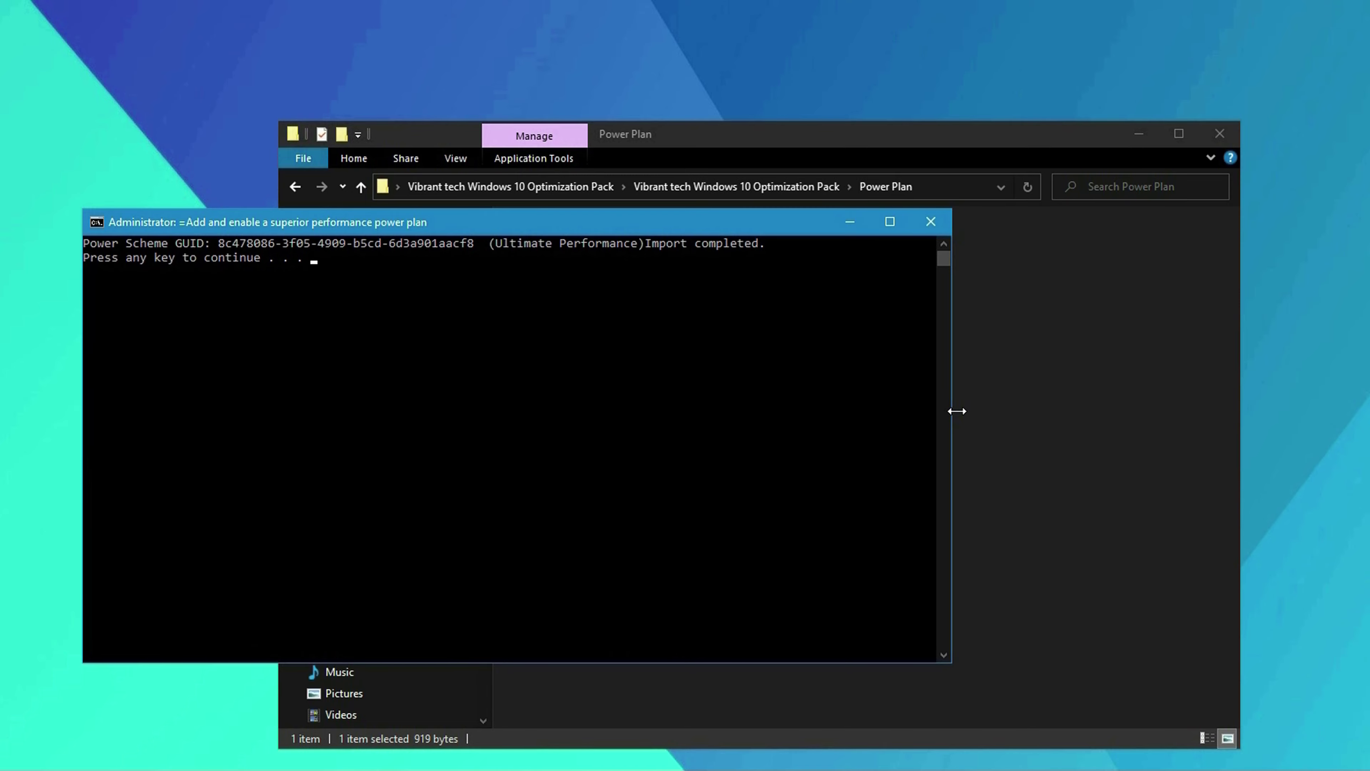
- Dismiss the finished batch script, switch to Windows Settings, and activate the Ultimate Performance plan through the additional power settings
{"action": "key", "text": "Return"}
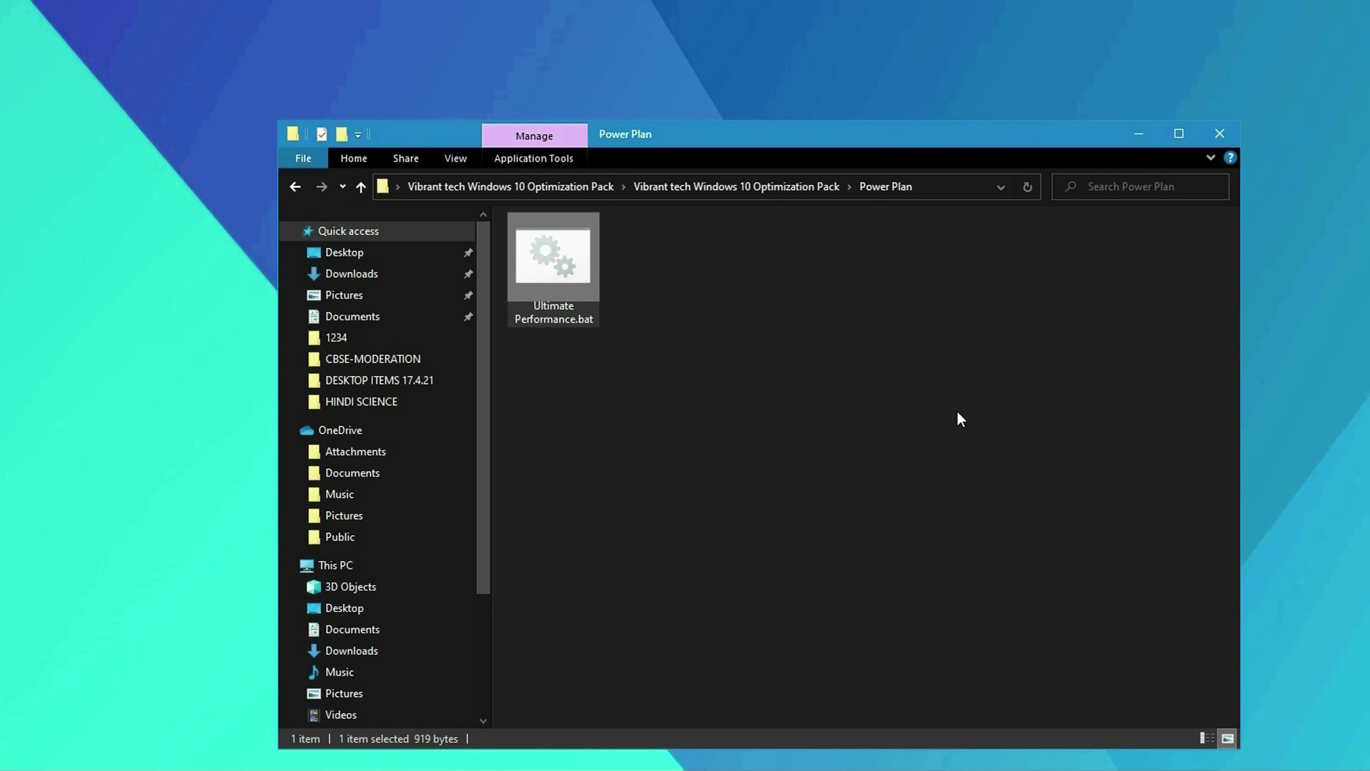
{"action": "left_click", "coordinate": [937, 401]}
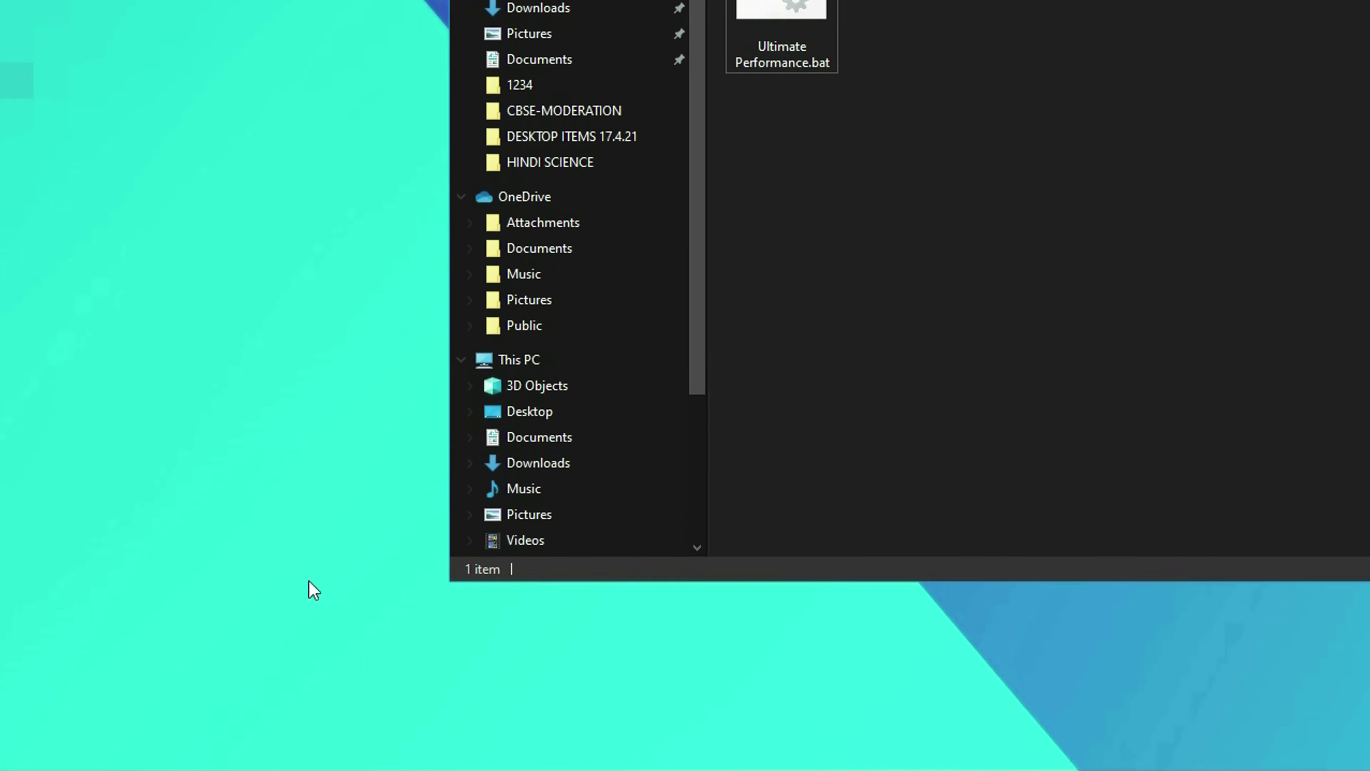
{"action": "left_click", "coordinate": [27, 747]}
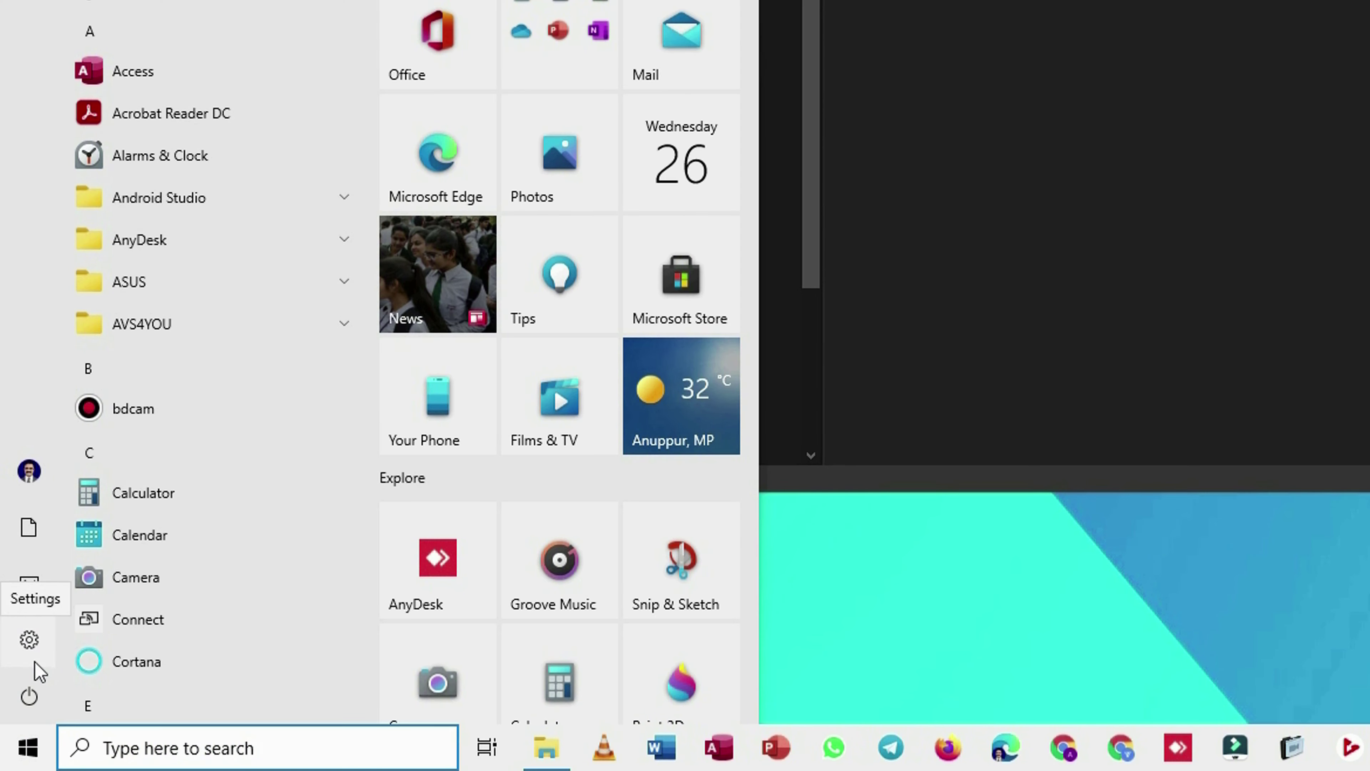
{"action": "left_click", "coordinate": [31, 638]}
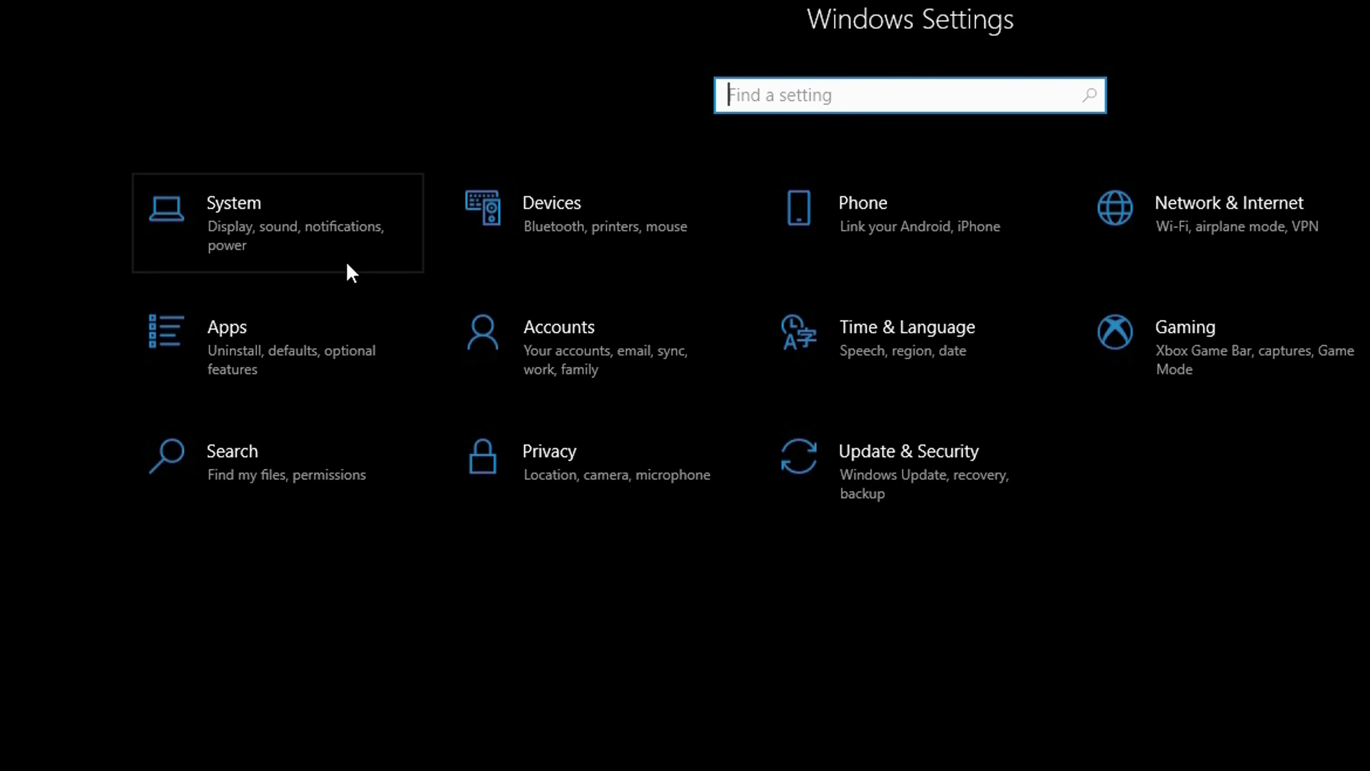
{"action": "left_click", "coordinate": [346, 265]}
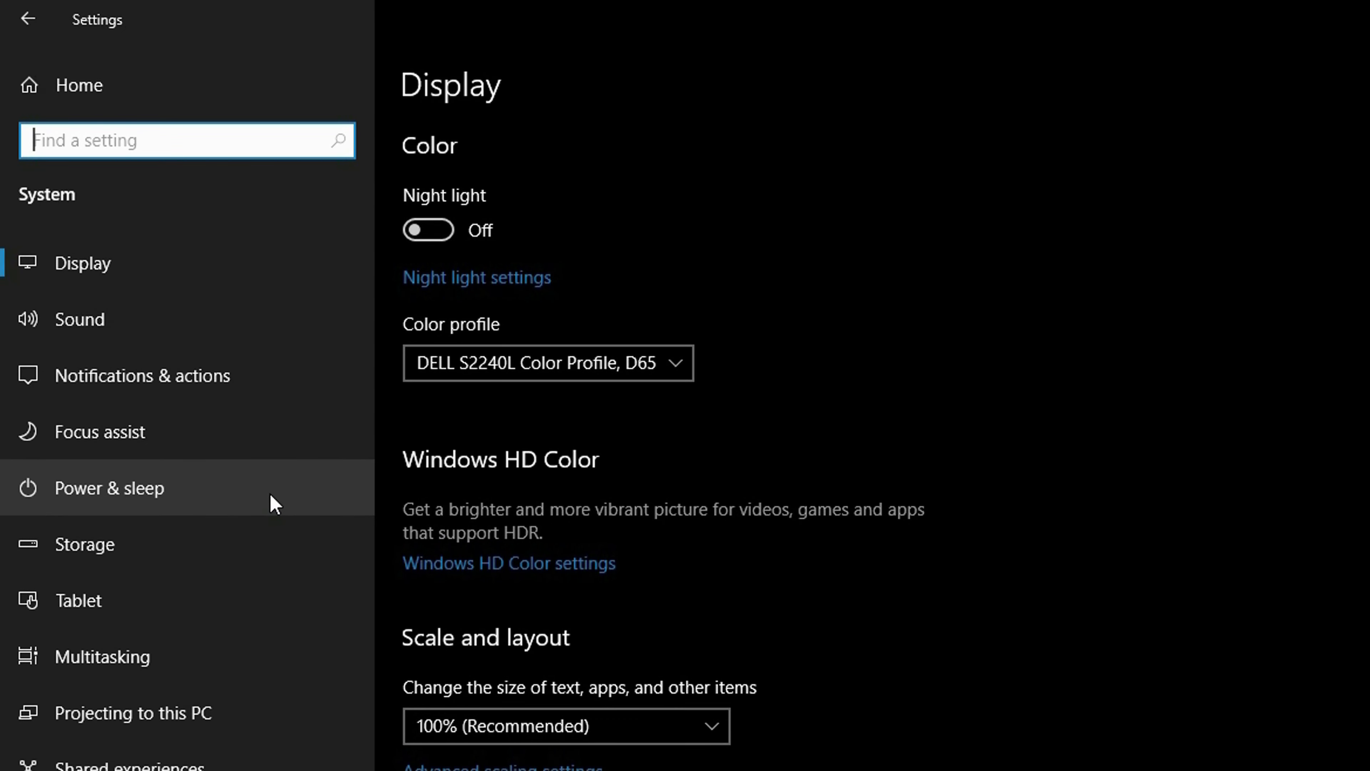
{"action": "left_click", "coordinate": [58, 436]}
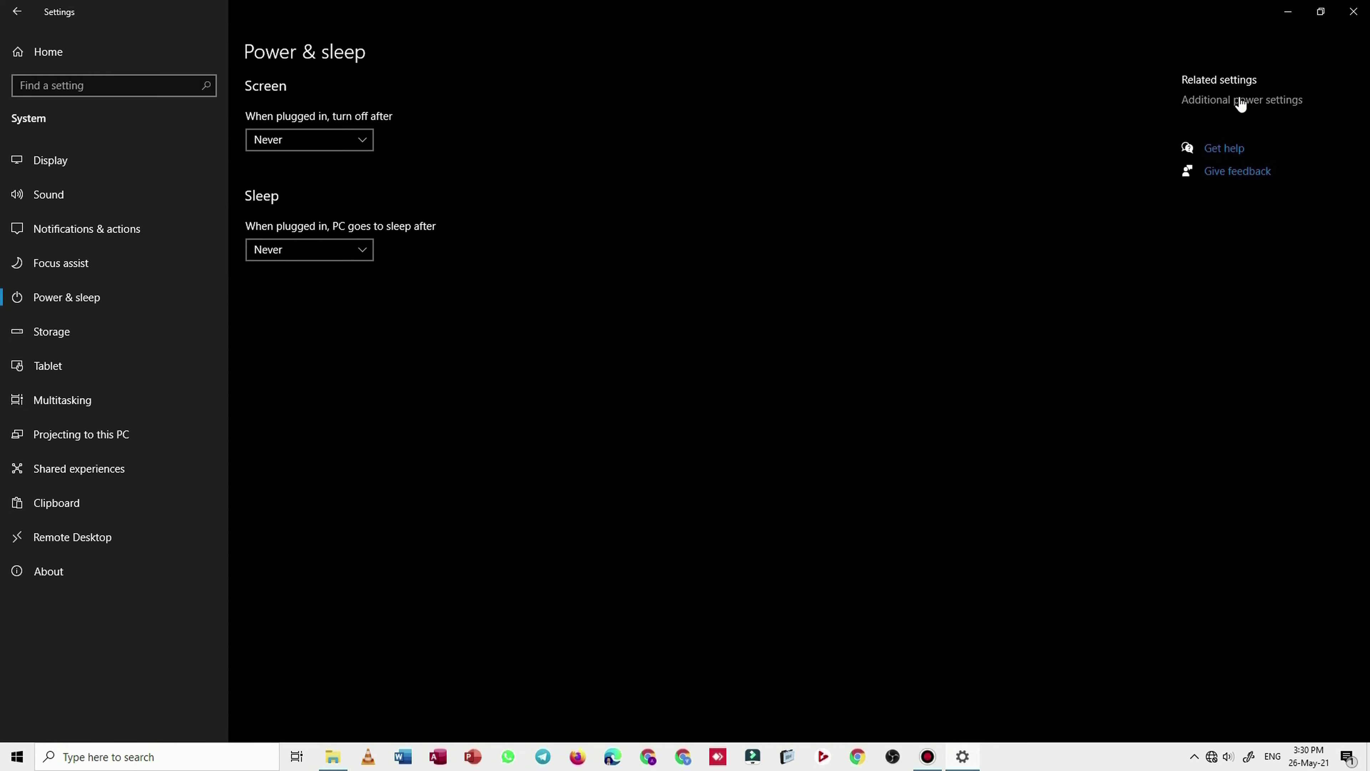
{"action": "left_click", "coordinate": [1241, 102]}
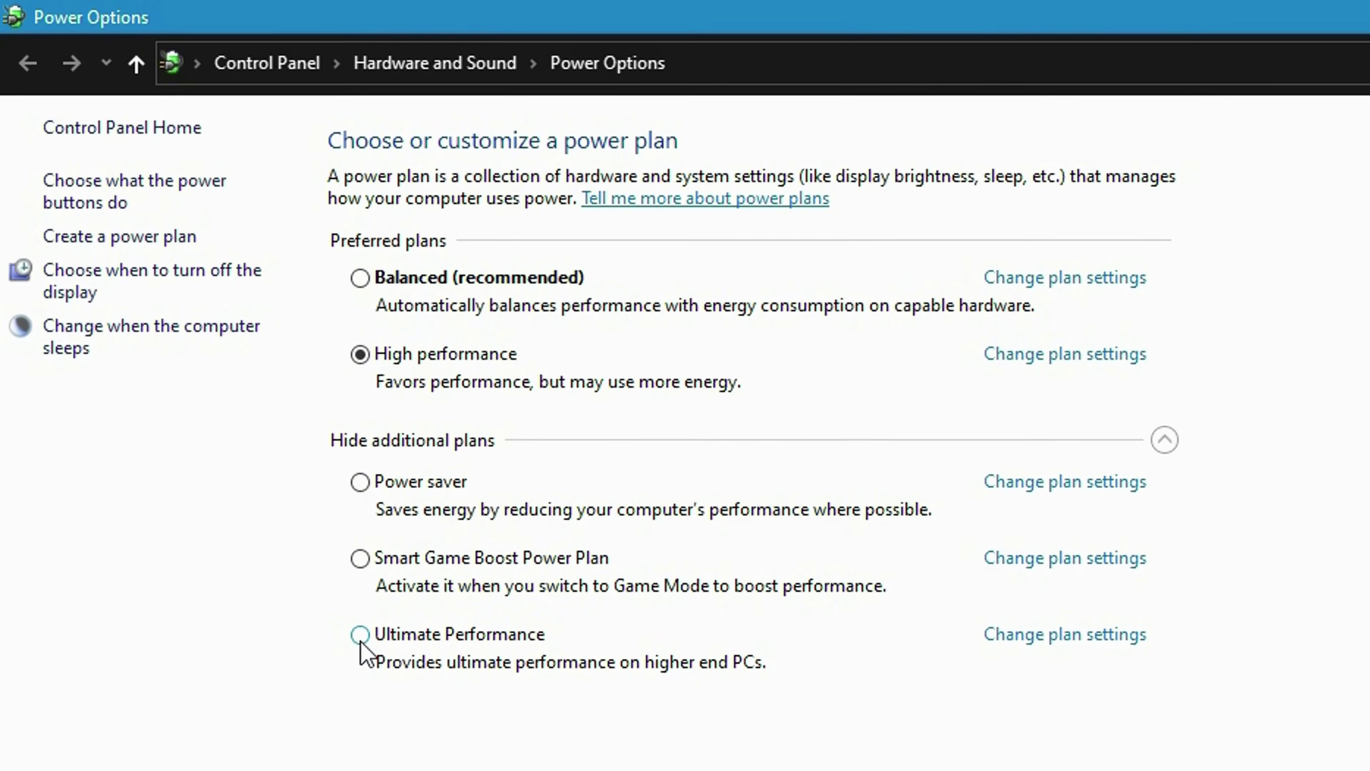
{"action": "left_click", "coordinate": [256, 451]}
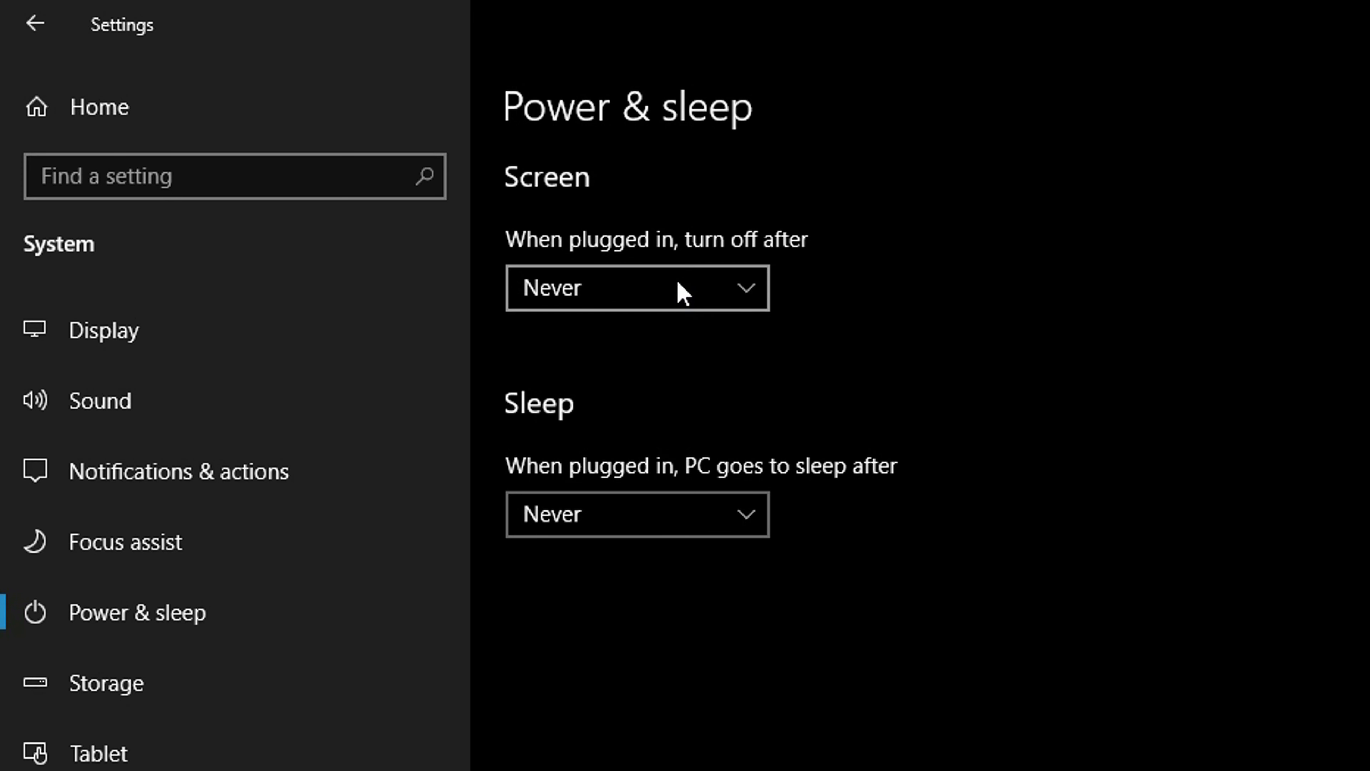
- Set both the plugged-in screen turn-off time and the PC sleep time to Never
{"action": "left_click", "coordinate": [679, 291]}
{"action": "left_click", "coordinate": [642, 475]}
{"action": "left_click", "coordinate": [624, 534]}
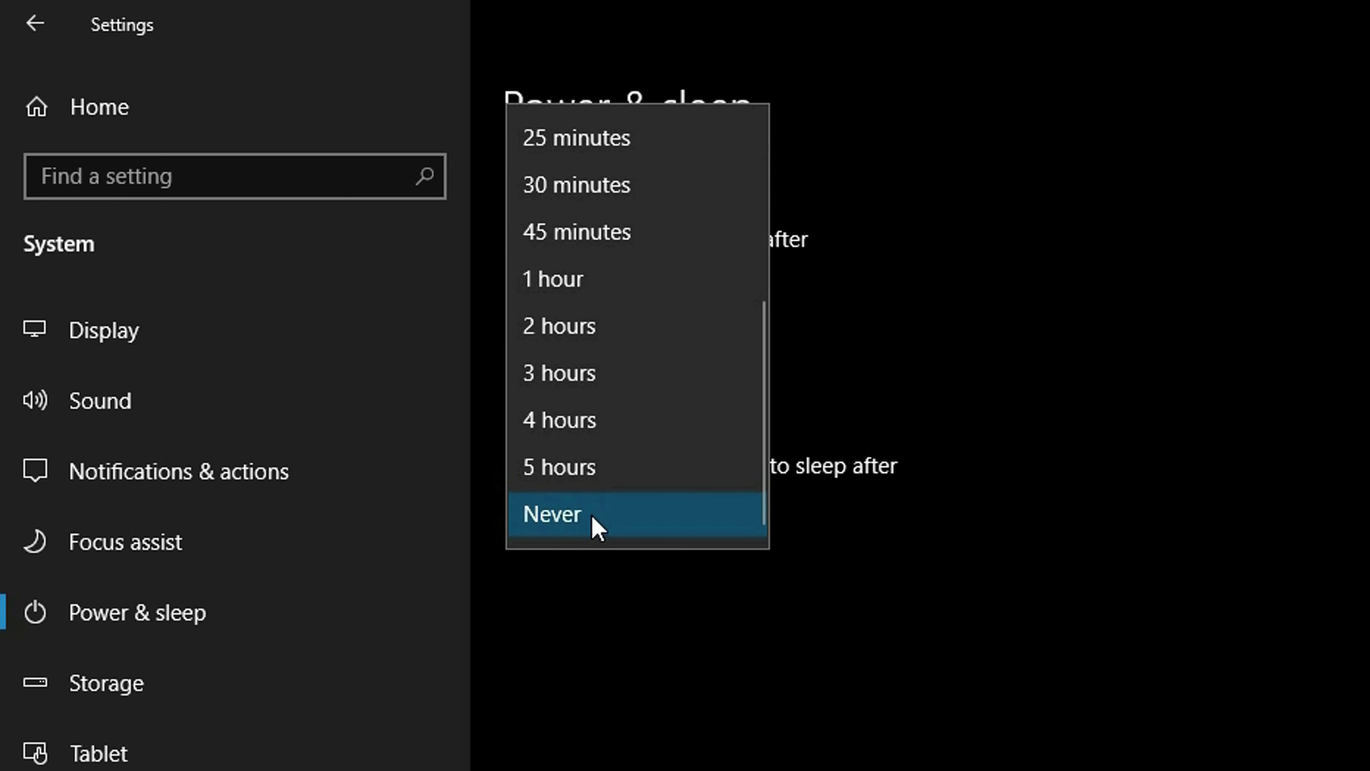
{"action": "left_click", "coordinate": [596, 518]}
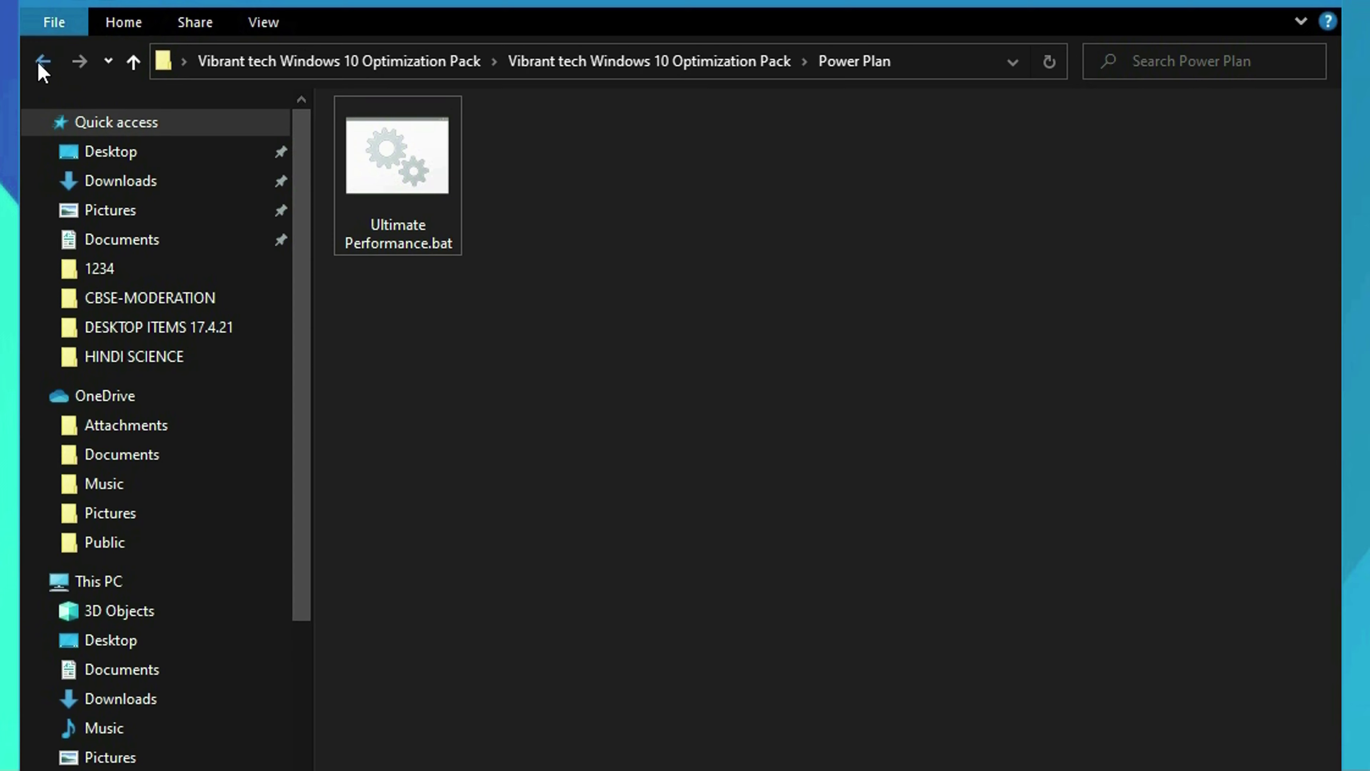
- Return to the optimization pack, open its Process Lasso folder with large icons, and run processlassosetup64.exe
{"action": "left_click", "coordinate": [43, 61]}
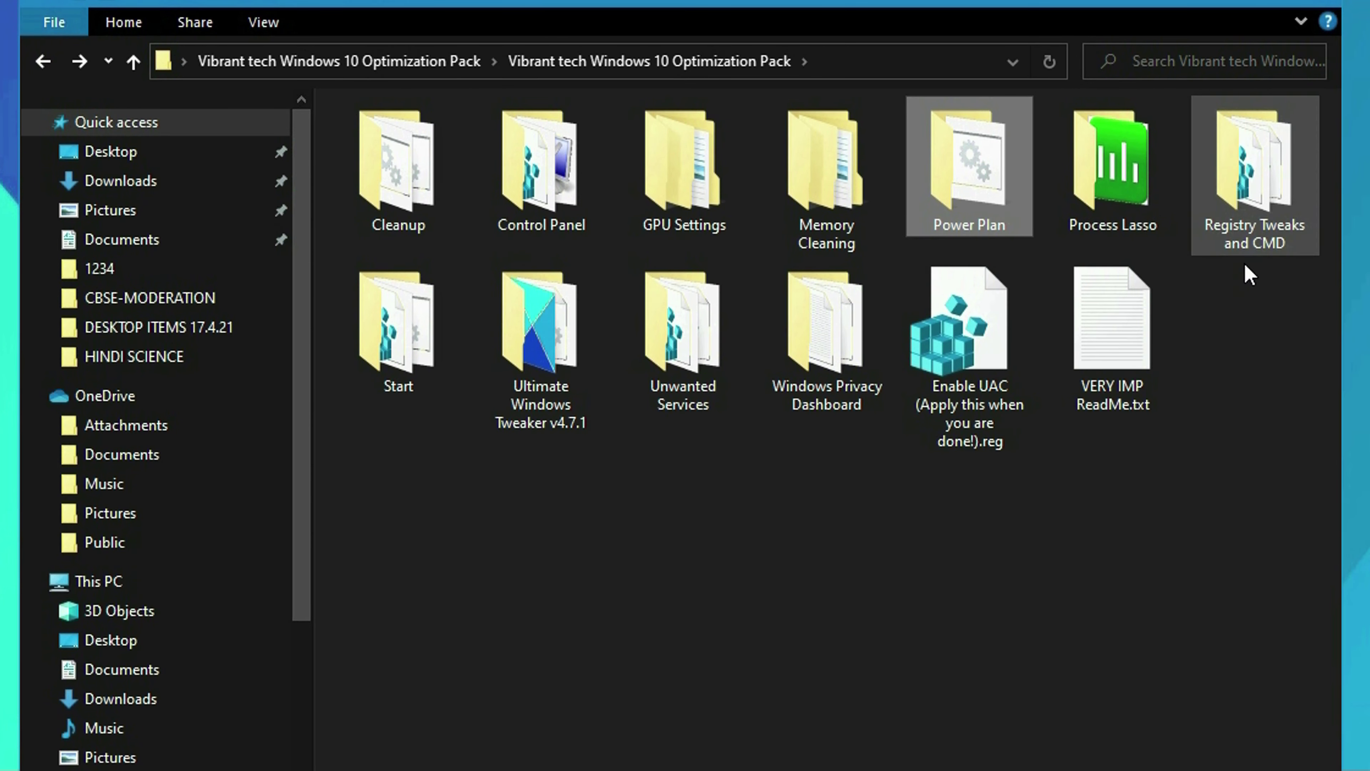
{"action": "left_click", "coordinate": [1138, 189]}
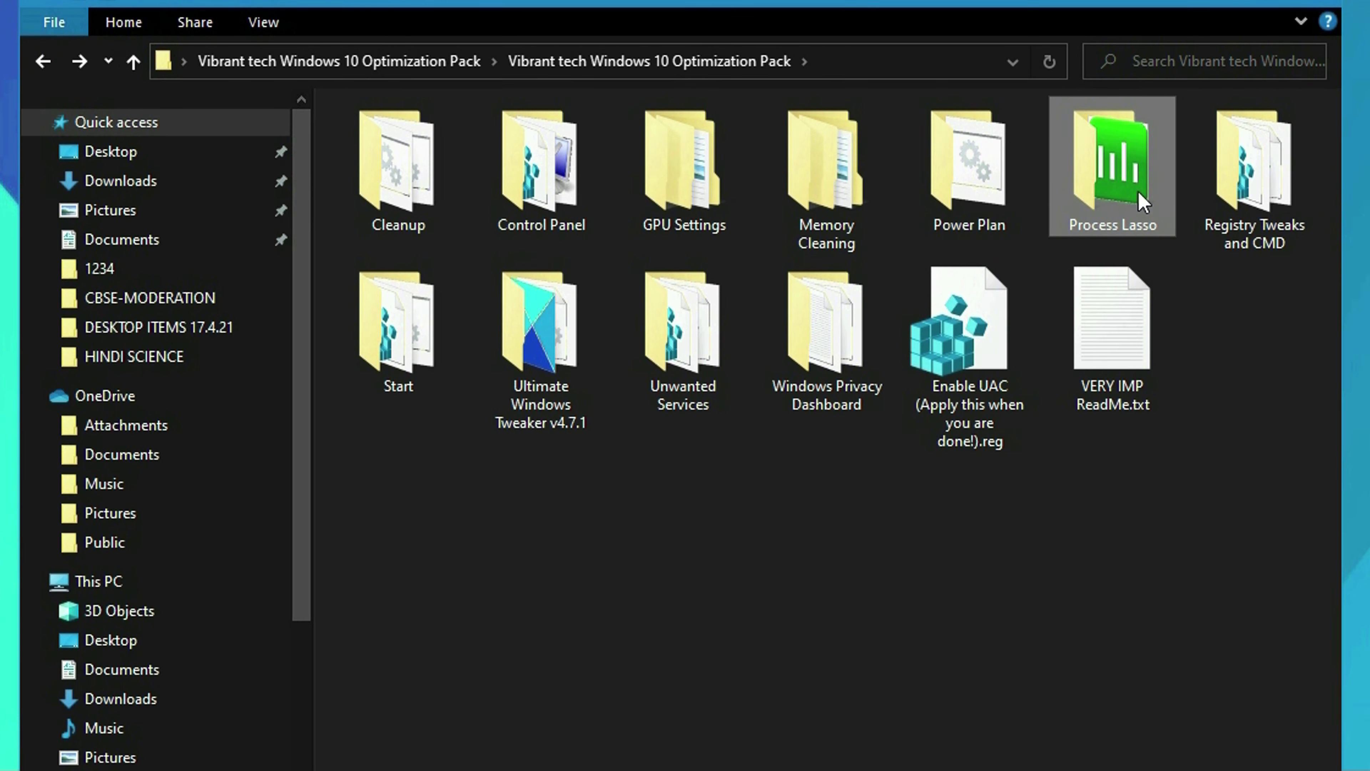
{"action": "double_click", "coordinate": [1138, 190]}
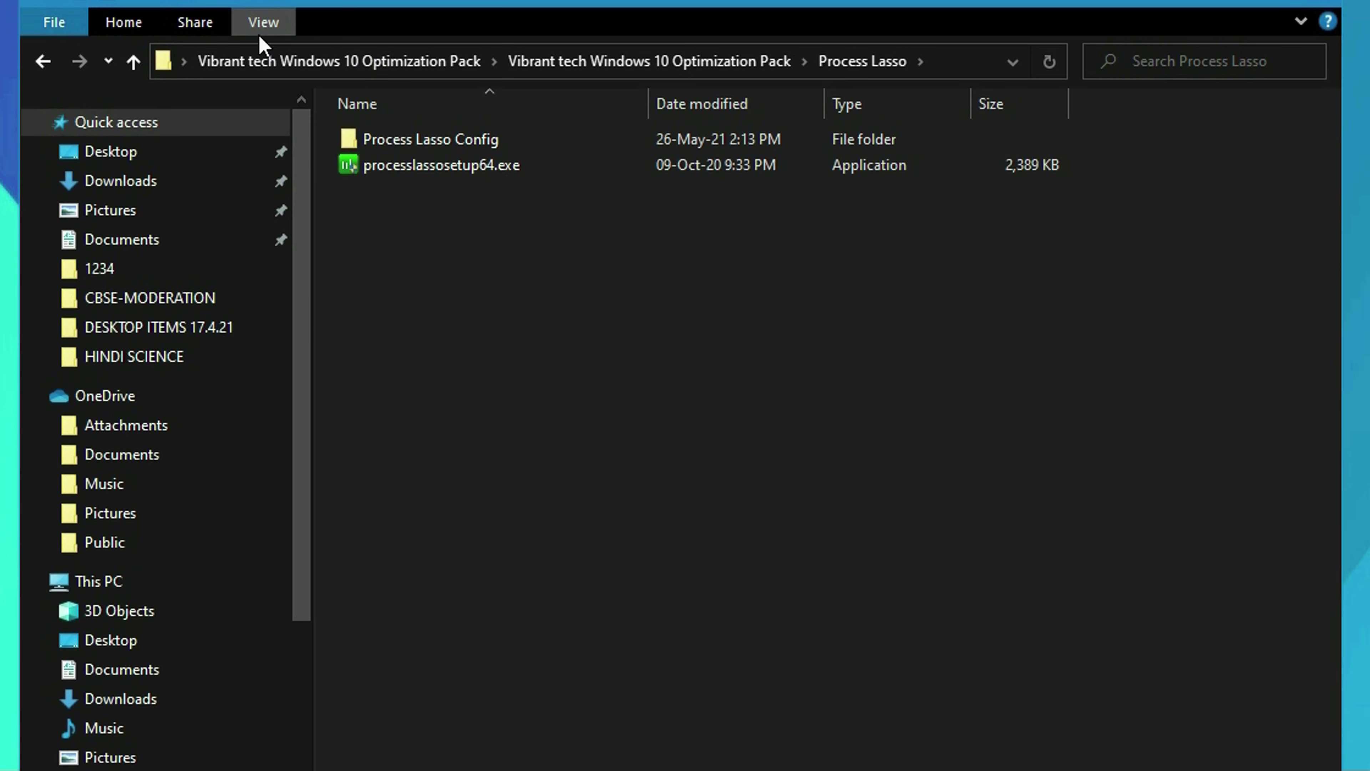
{"action": "left_click", "coordinate": [263, 22]}
{"action": "left_click", "coordinate": [429, 58]}
{"action": "double_click", "coordinate": [591, 145]}
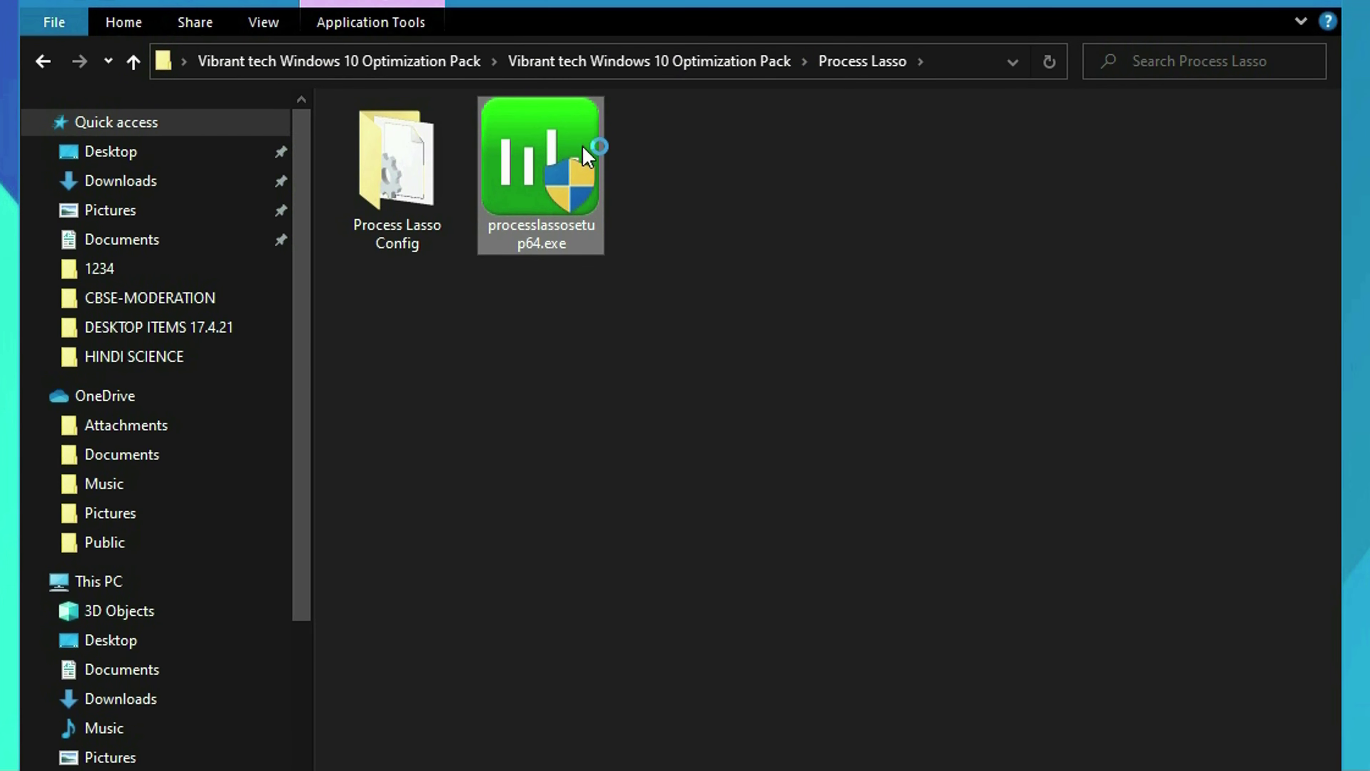
{"action": "left_click", "coordinate": [669, 502]}
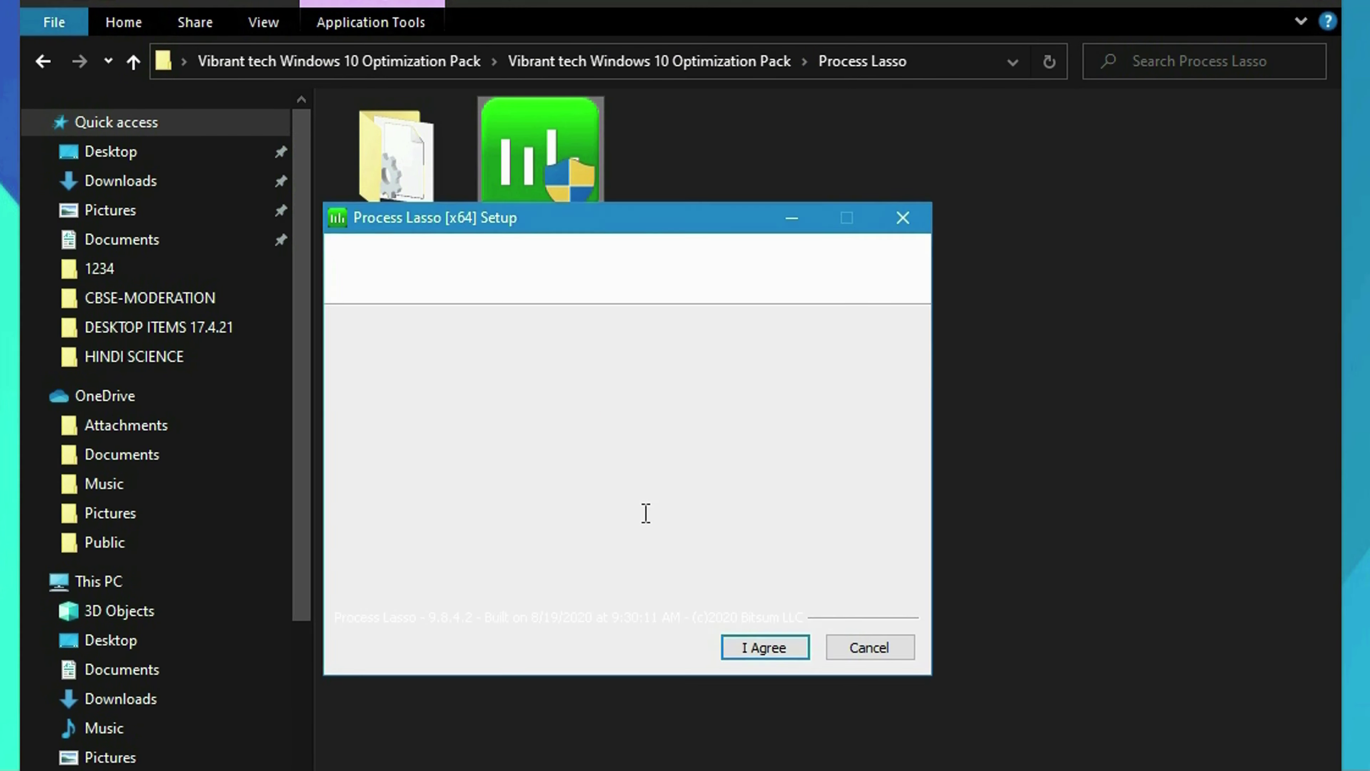
- Install Process Lasso in C:\Program Files\Process Lasso without Start menu shortcuts, a desktop shortcut or the startup and scope question, accepting the licence
{"action": "left_click", "coordinate": [773, 648]}
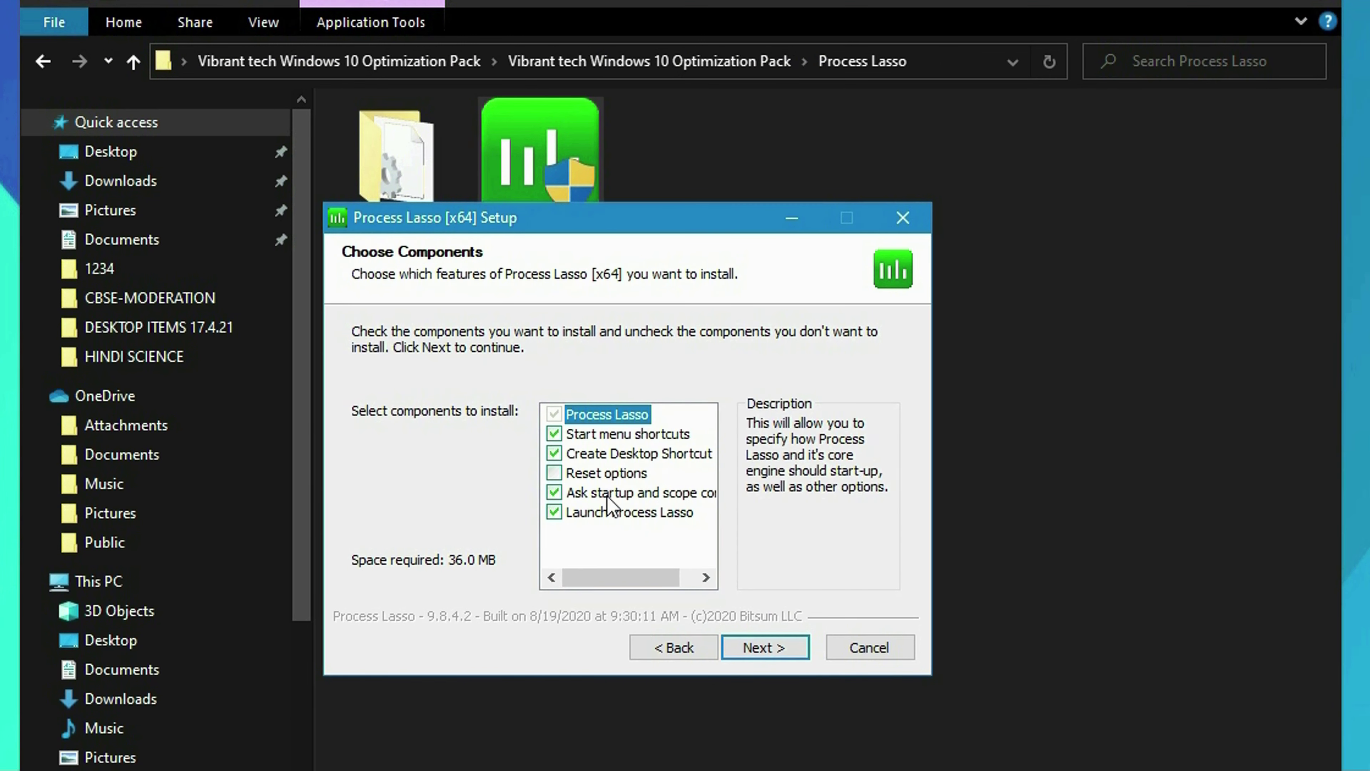
{"action": "left_click", "coordinate": [554, 433]}
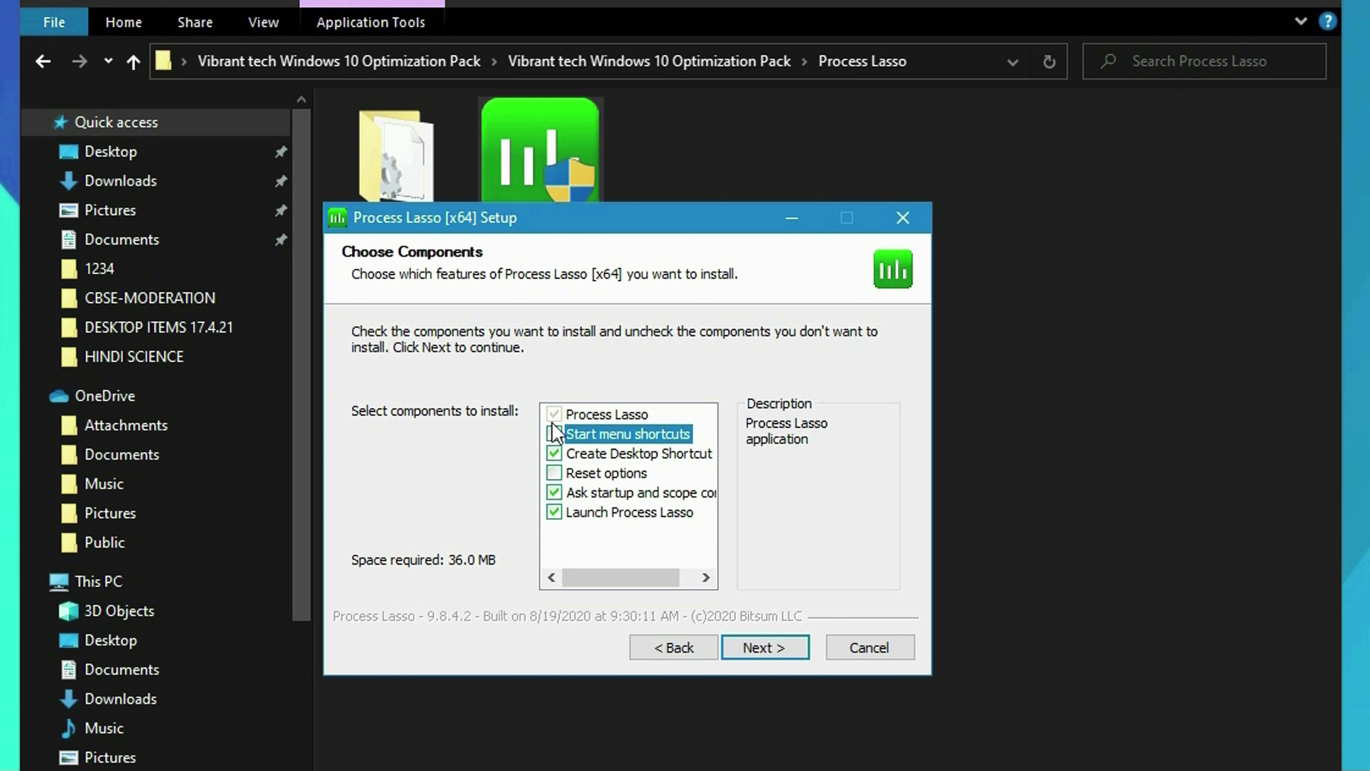
{"action": "left_click", "coordinate": [554, 454]}
{"action": "left_click", "coordinate": [554, 492]}
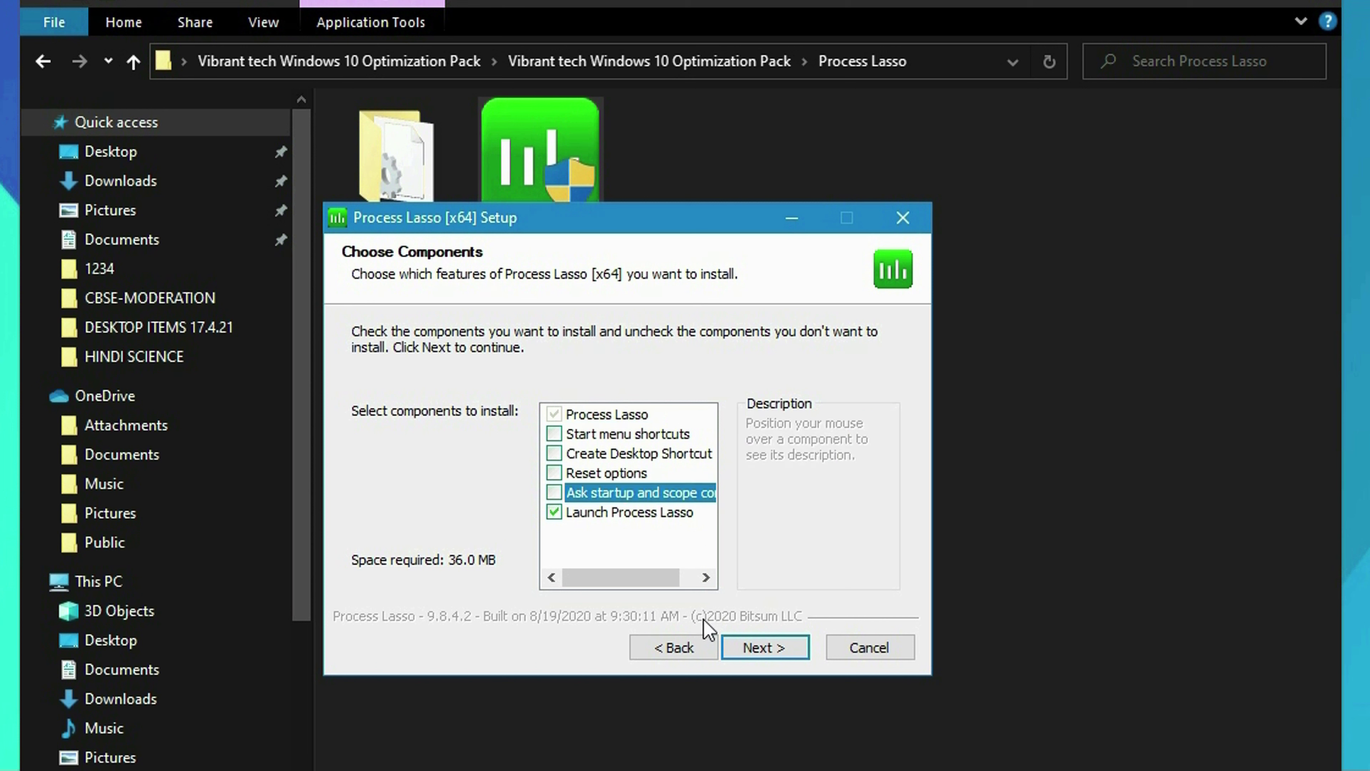
{"action": "left_click", "coordinate": [782, 649]}
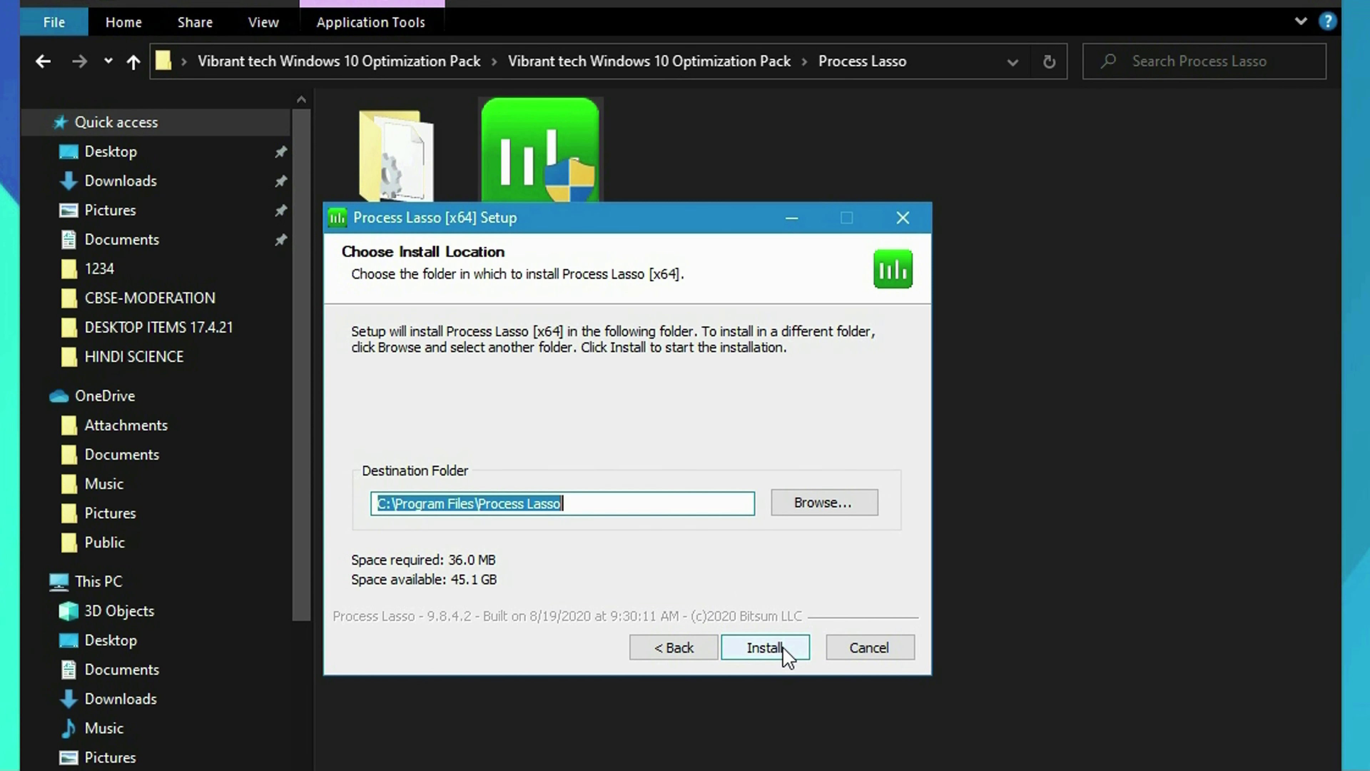
{"action": "left_click", "coordinate": [782, 649]}
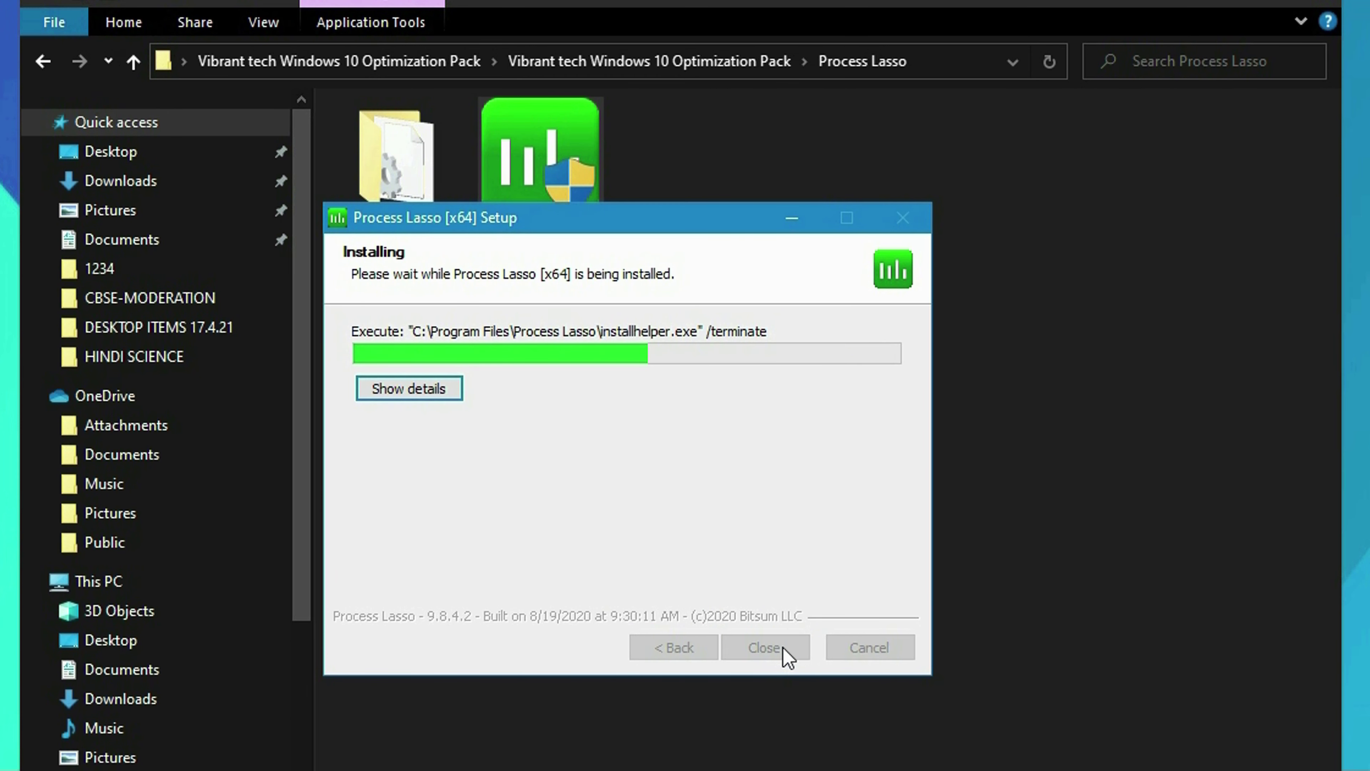
{"action": "left_click", "coordinate": [787, 650]}
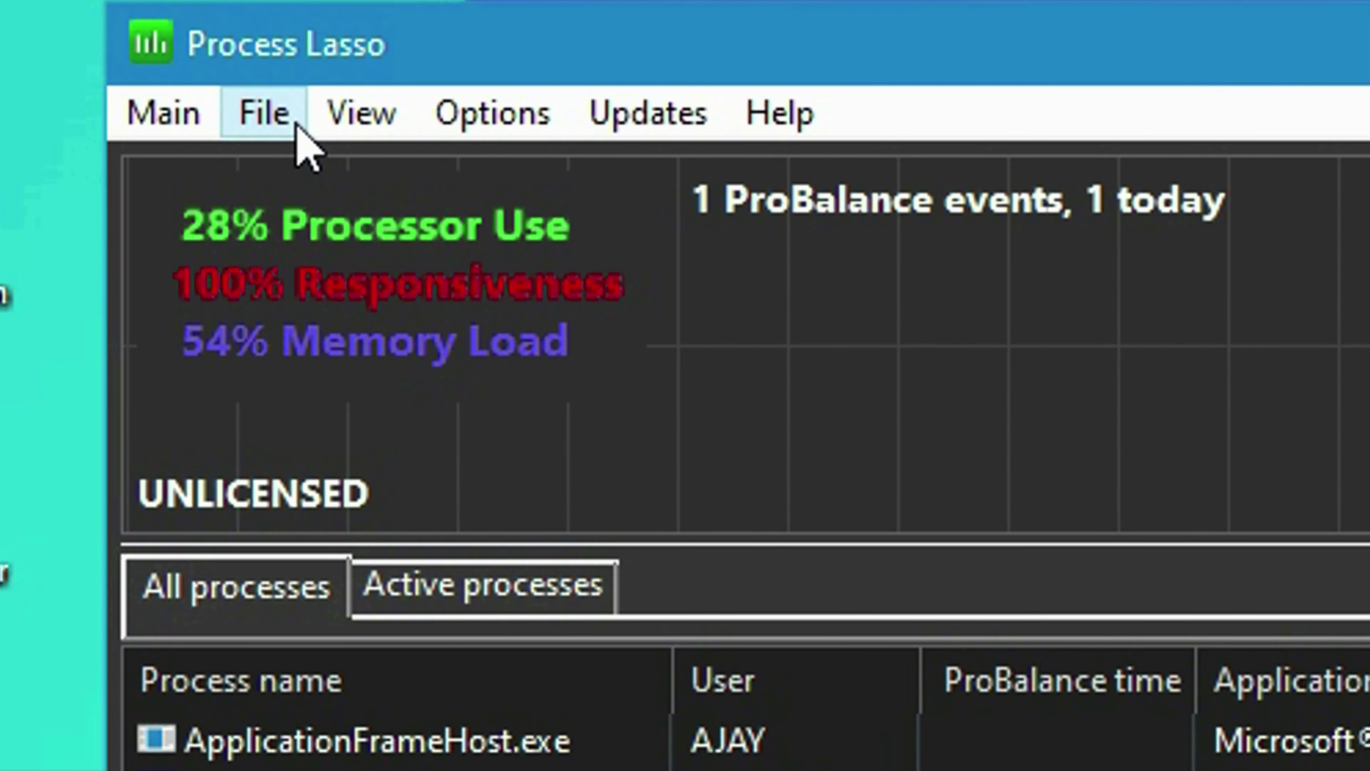
- Import Optimized Settings.ini from the pack's Process Lasso Config folder as the Process Lasso configuration, then close the Process Lasso window
{"action": "left_click", "coordinate": [262, 129]}
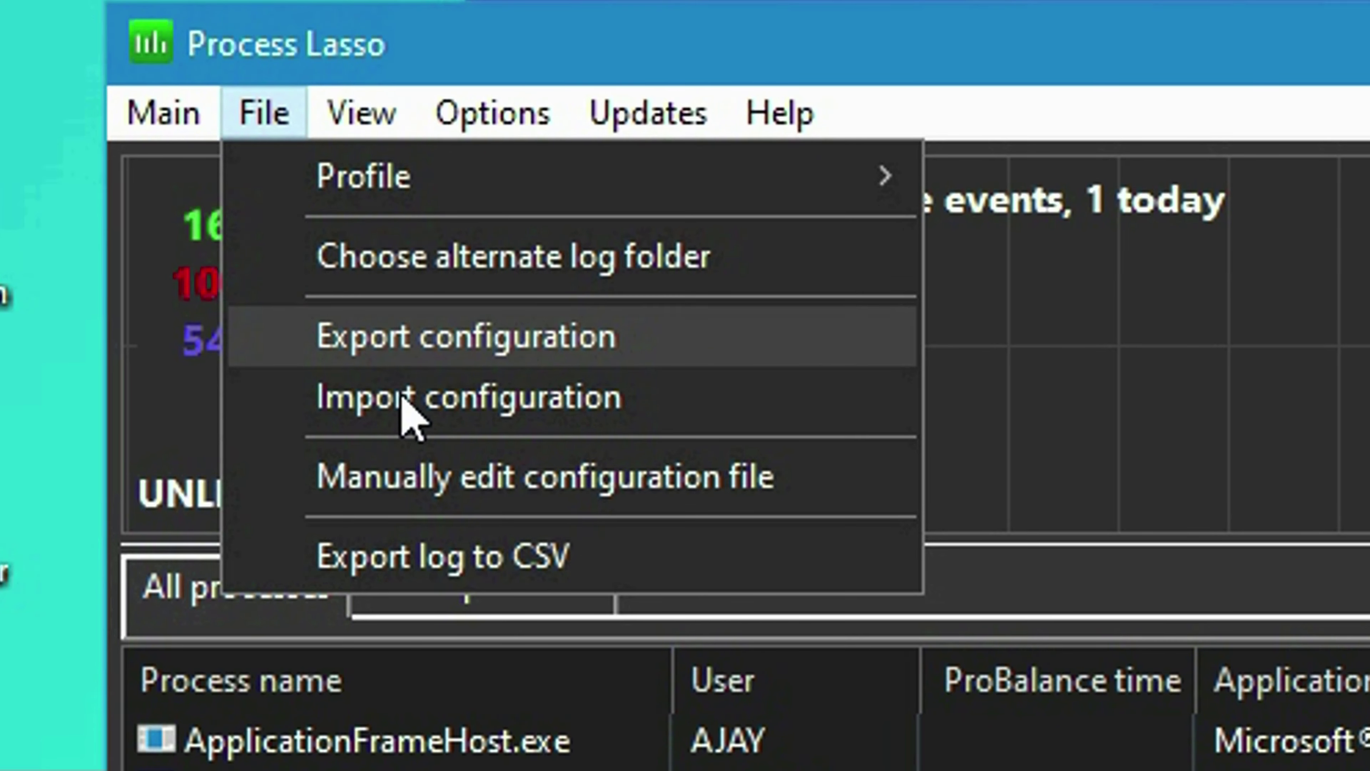
{"action": "left_click", "coordinate": [459, 418]}
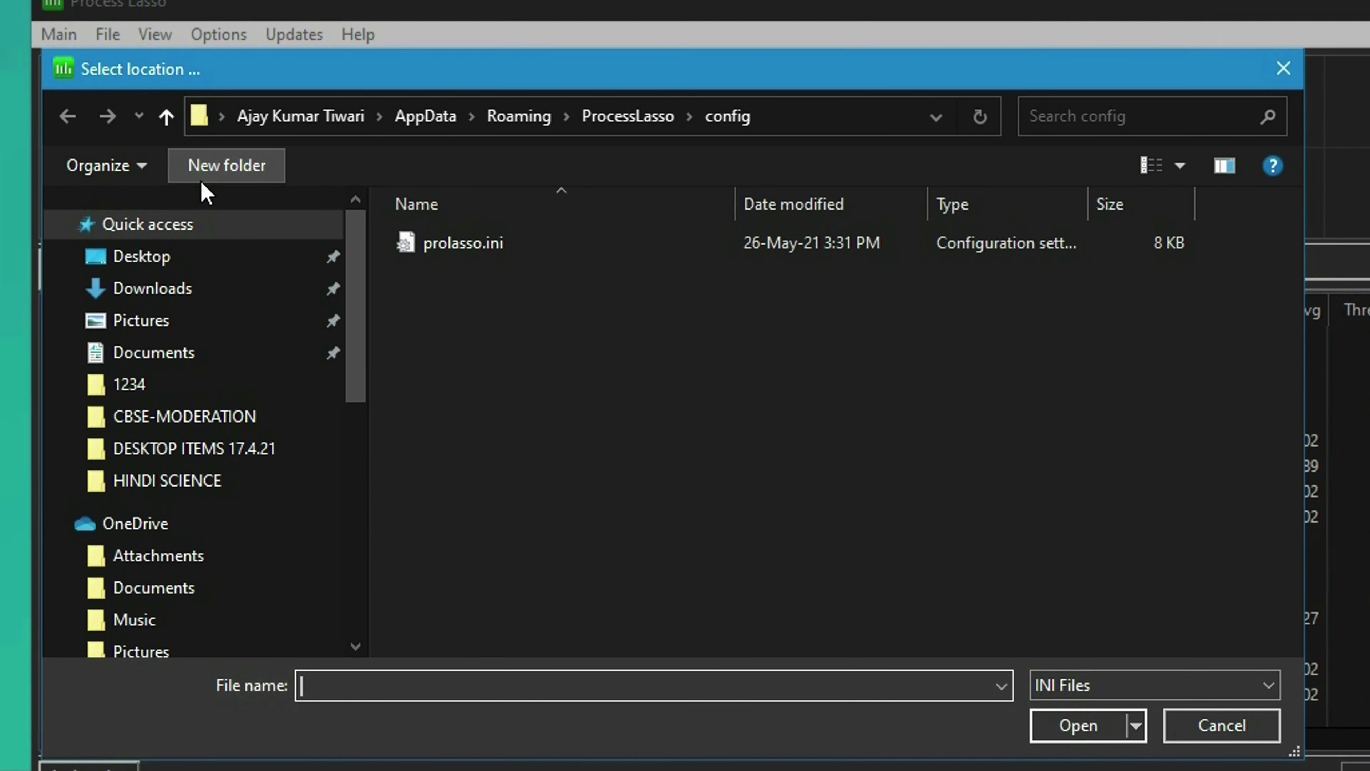
{"action": "left_click", "coordinate": [162, 258]}
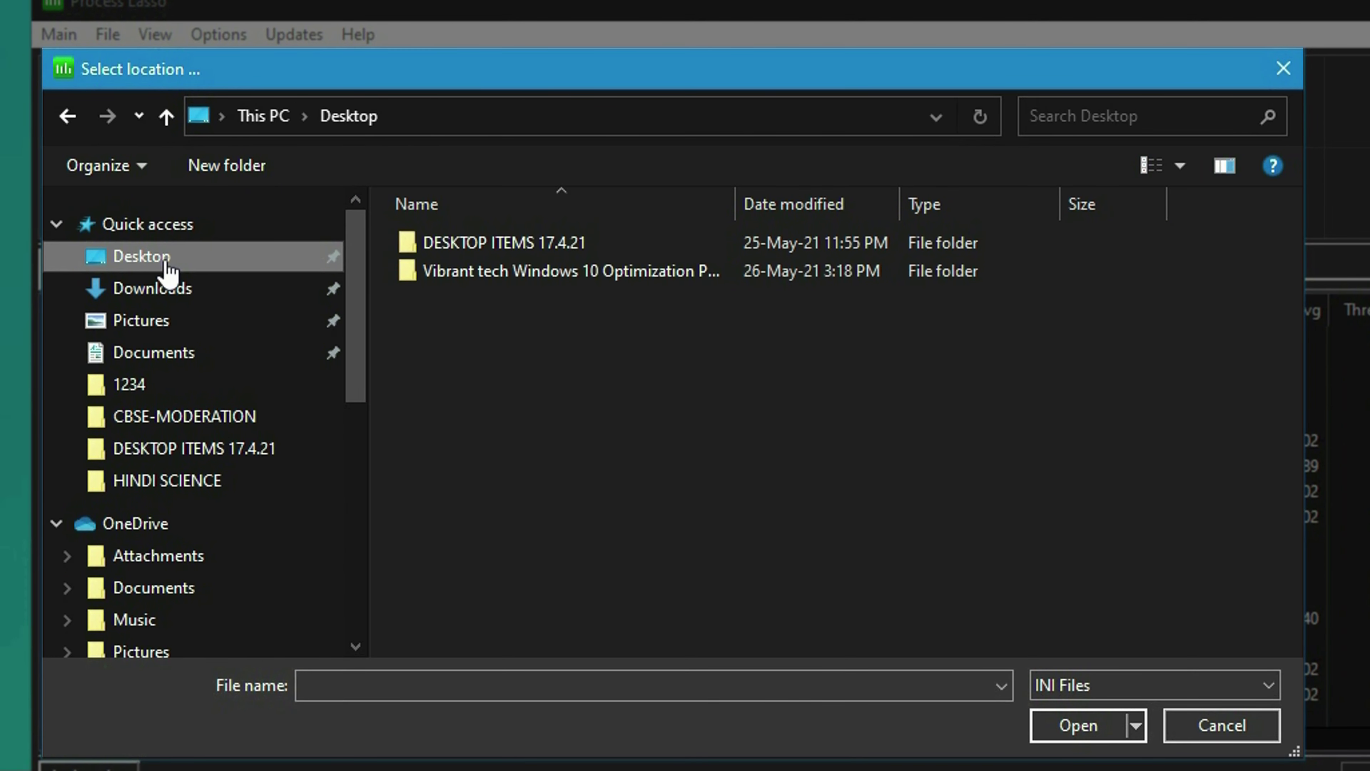
{"action": "double_click", "coordinate": [520, 273]}
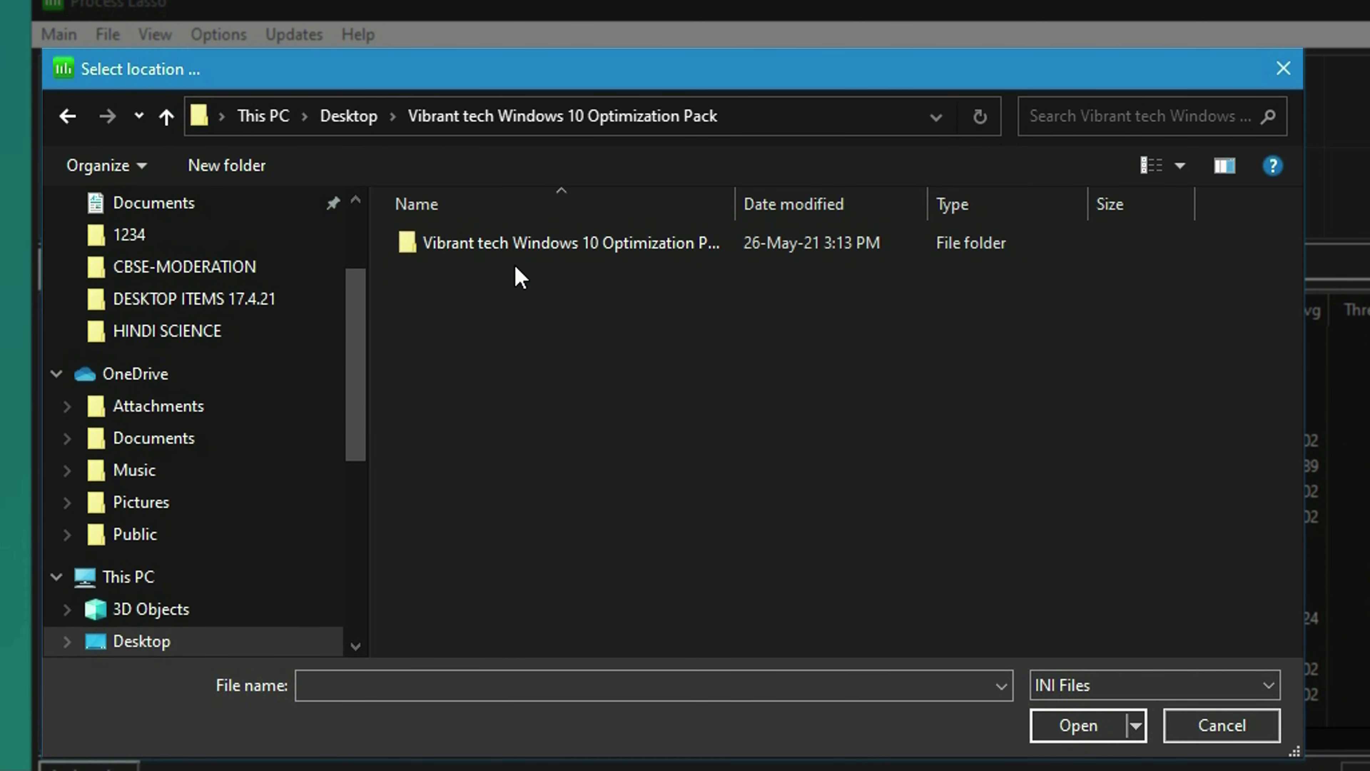
{"action": "double_click", "coordinate": [591, 249]}
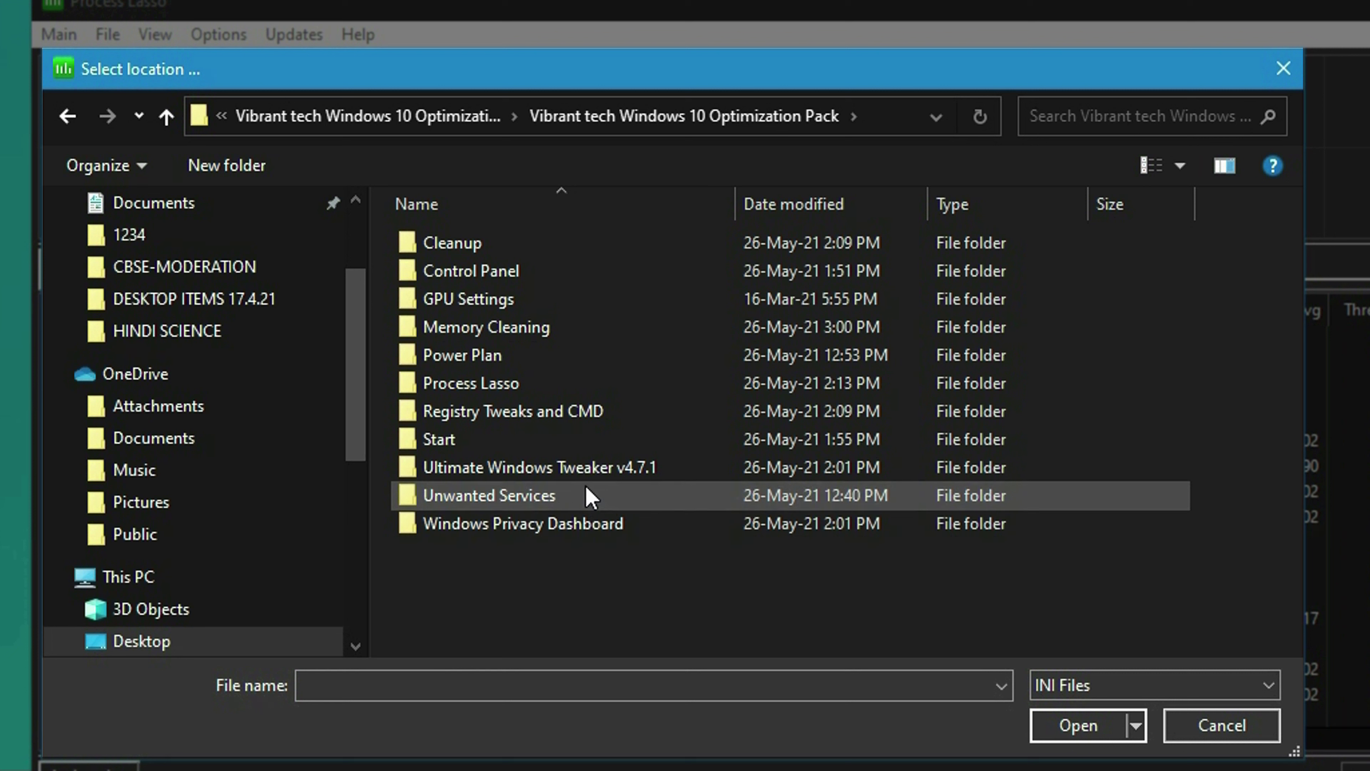
{"action": "double_click", "coordinate": [514, 386]}
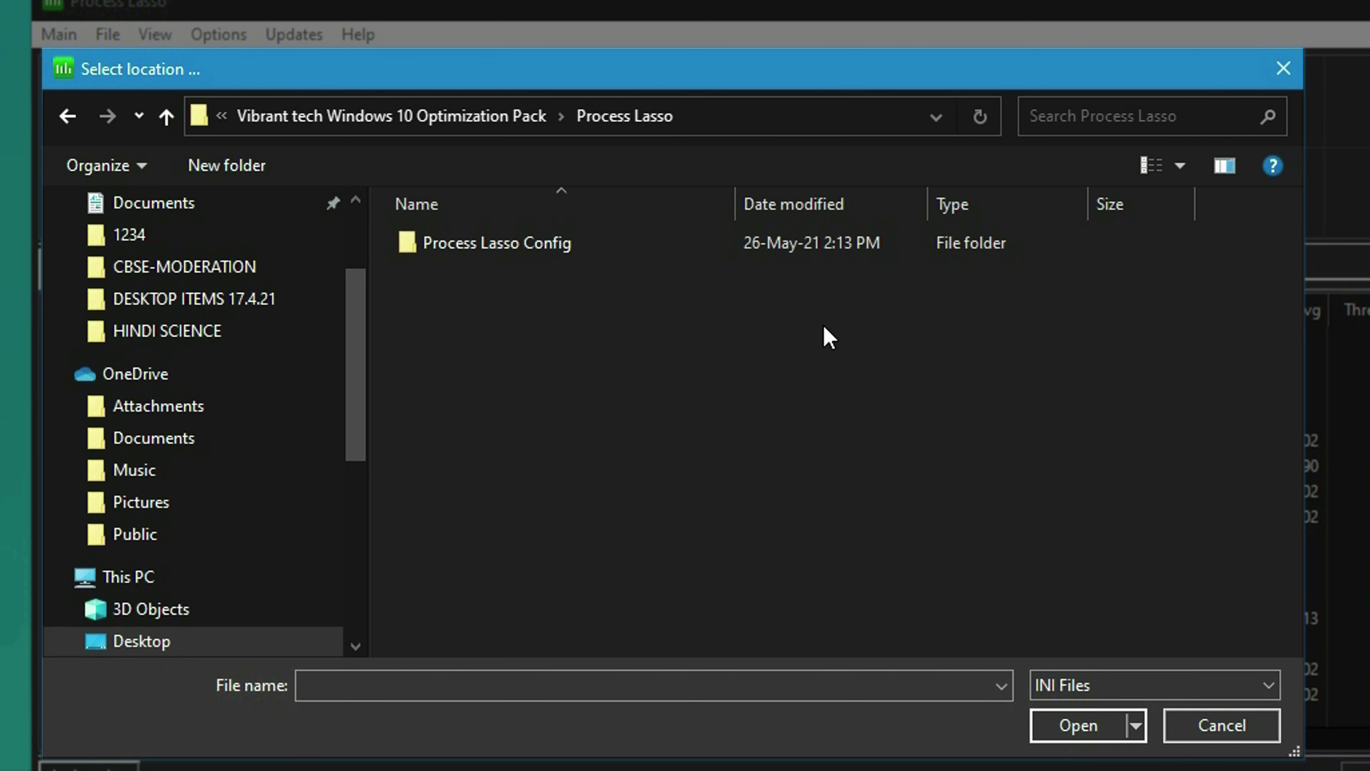
{"action": "double_click", "coordinate": [623, 250]}
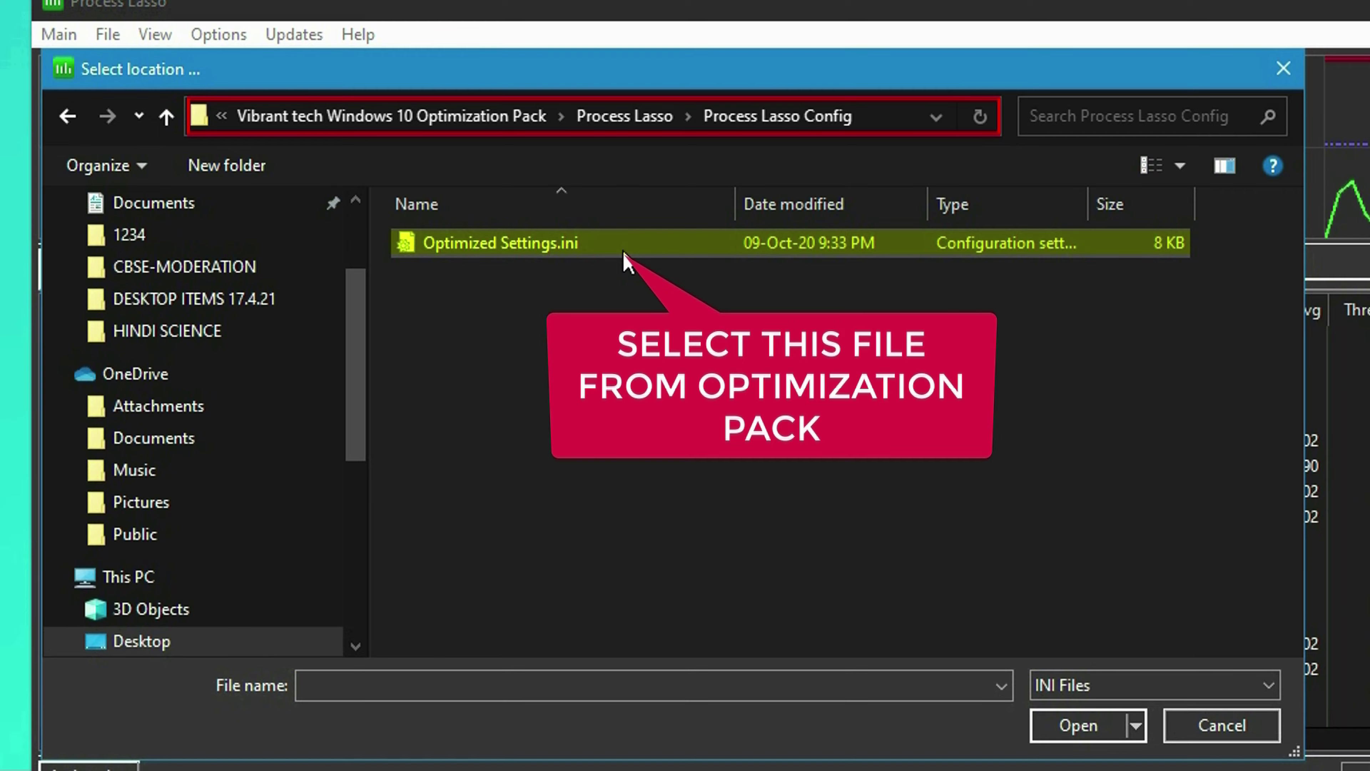
{"action": "double_click", "coordinate": [623, 249]}
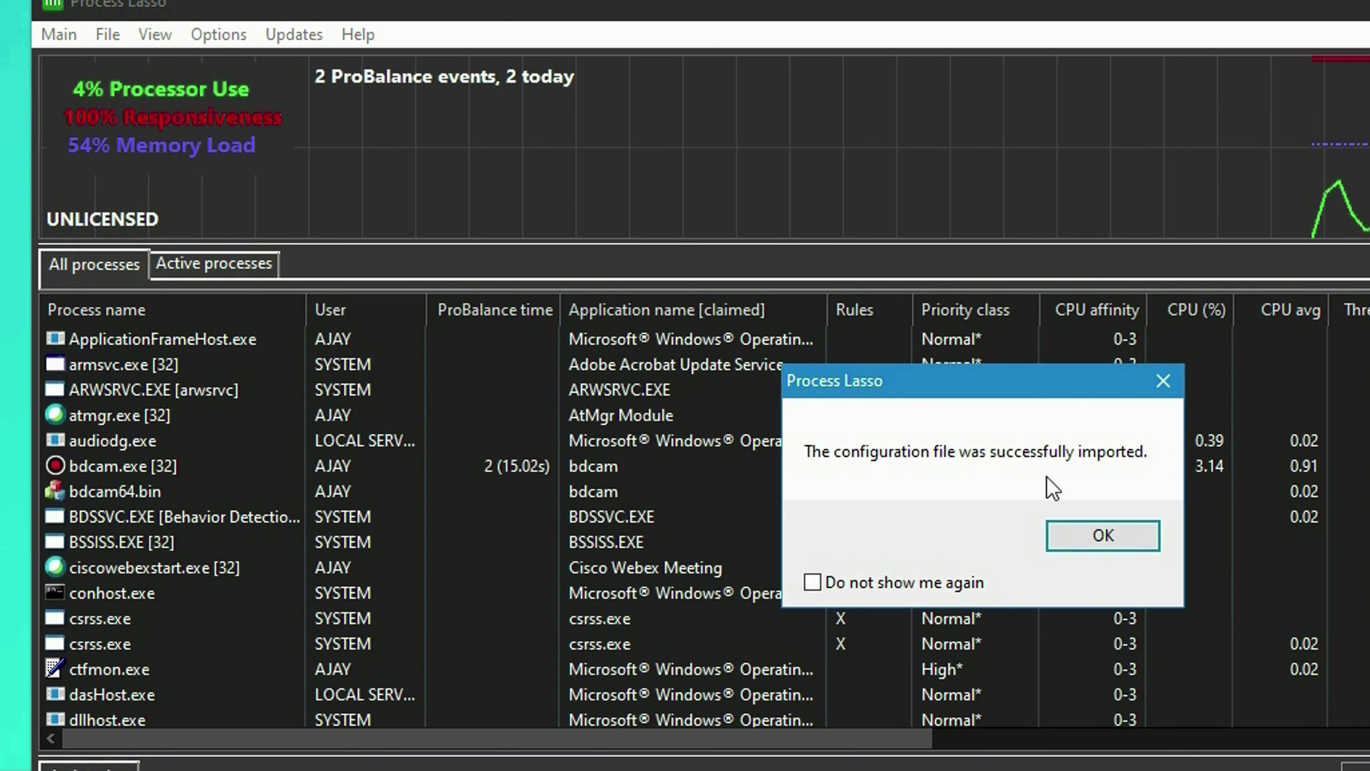
{"action": "left_click", "coordinate": [1111, 533]}
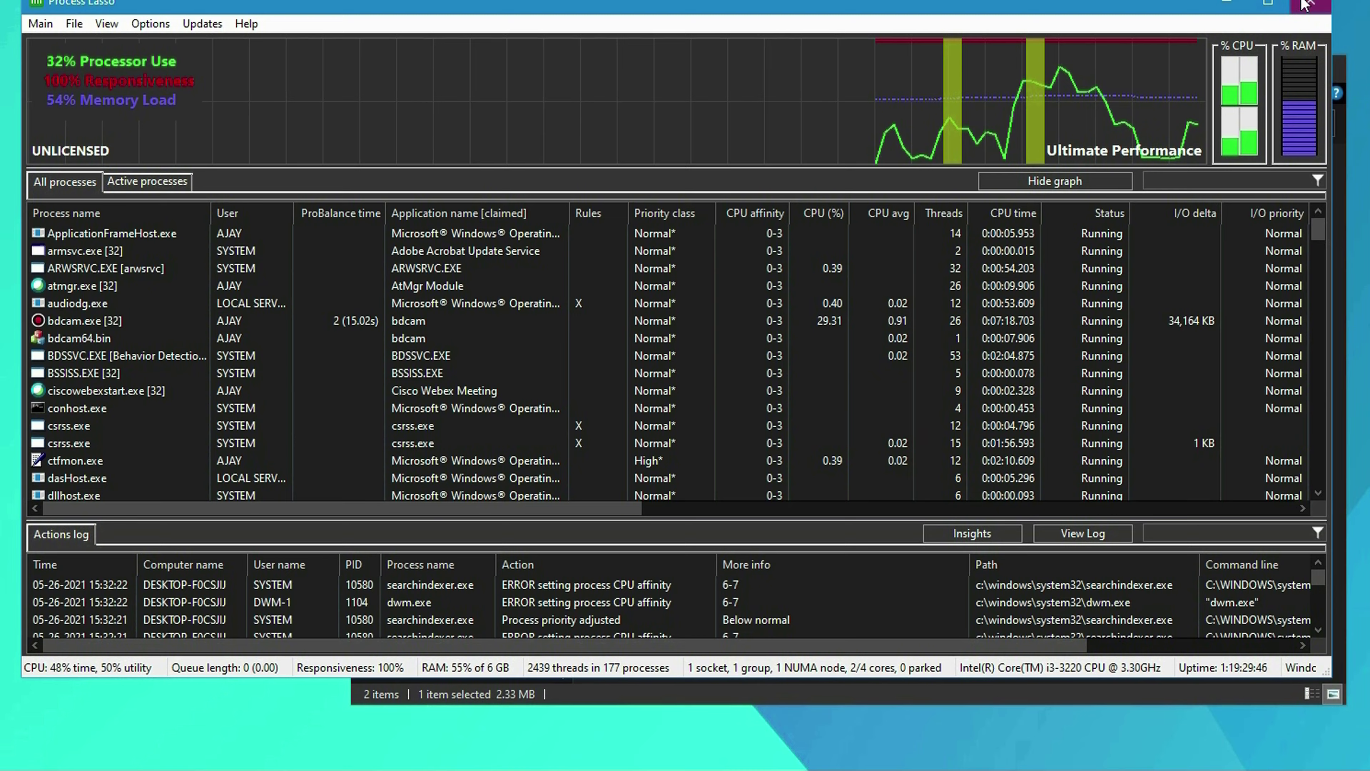
{"action": "left_click", "coordinate": [1305, 4]}
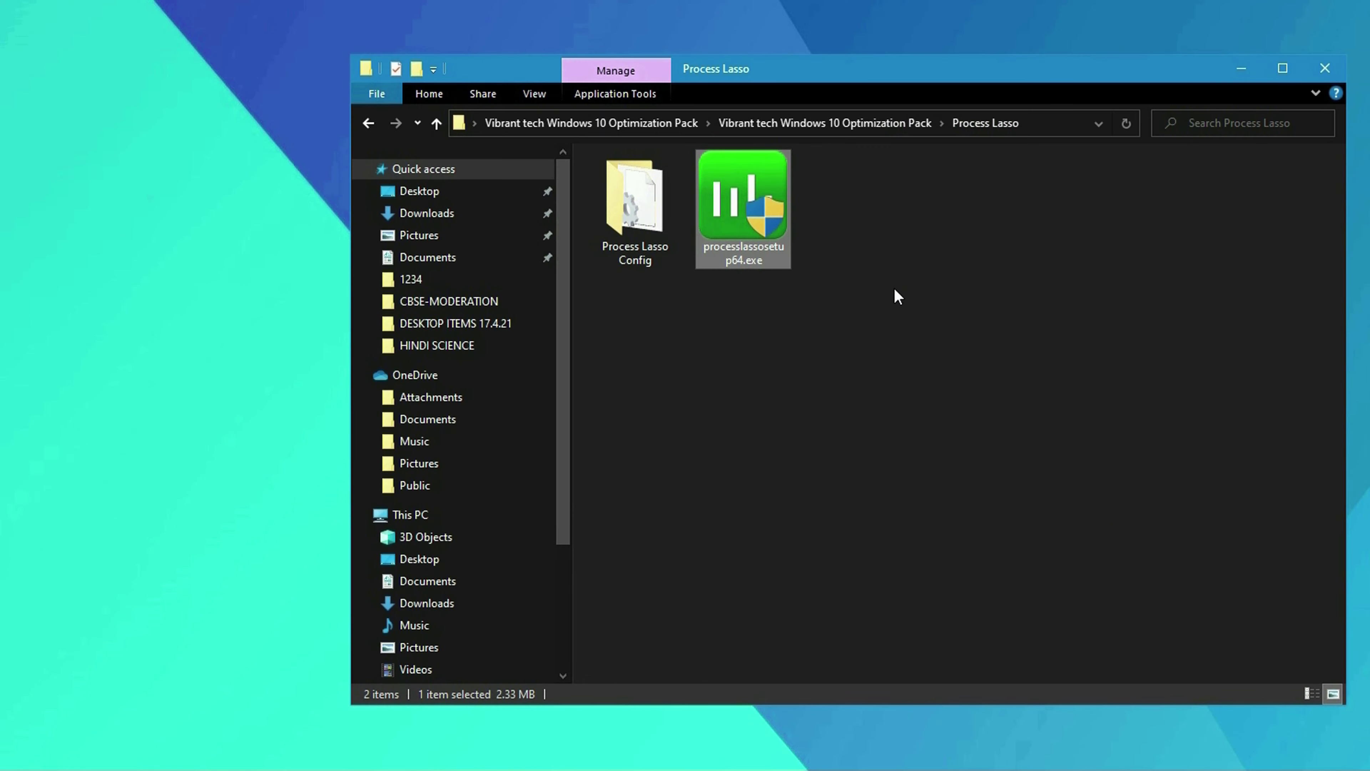
- Open the pack's Registry Tweaks and CMD folder and merge Advanced DWM Optimizations.reg into the registry
{"action": "left_click", "coordinate": [368, 123]}
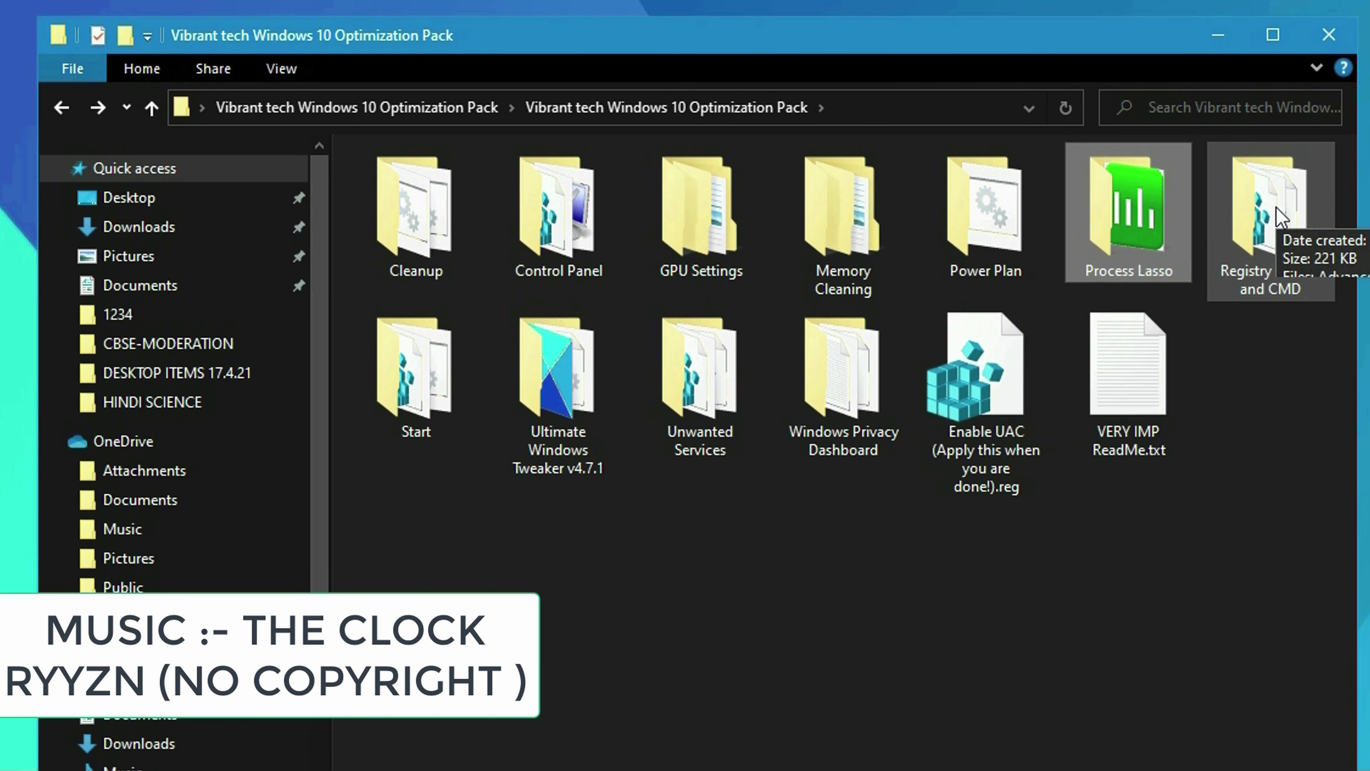
{"action": "double_click", "coordinate": [1279, 218]}
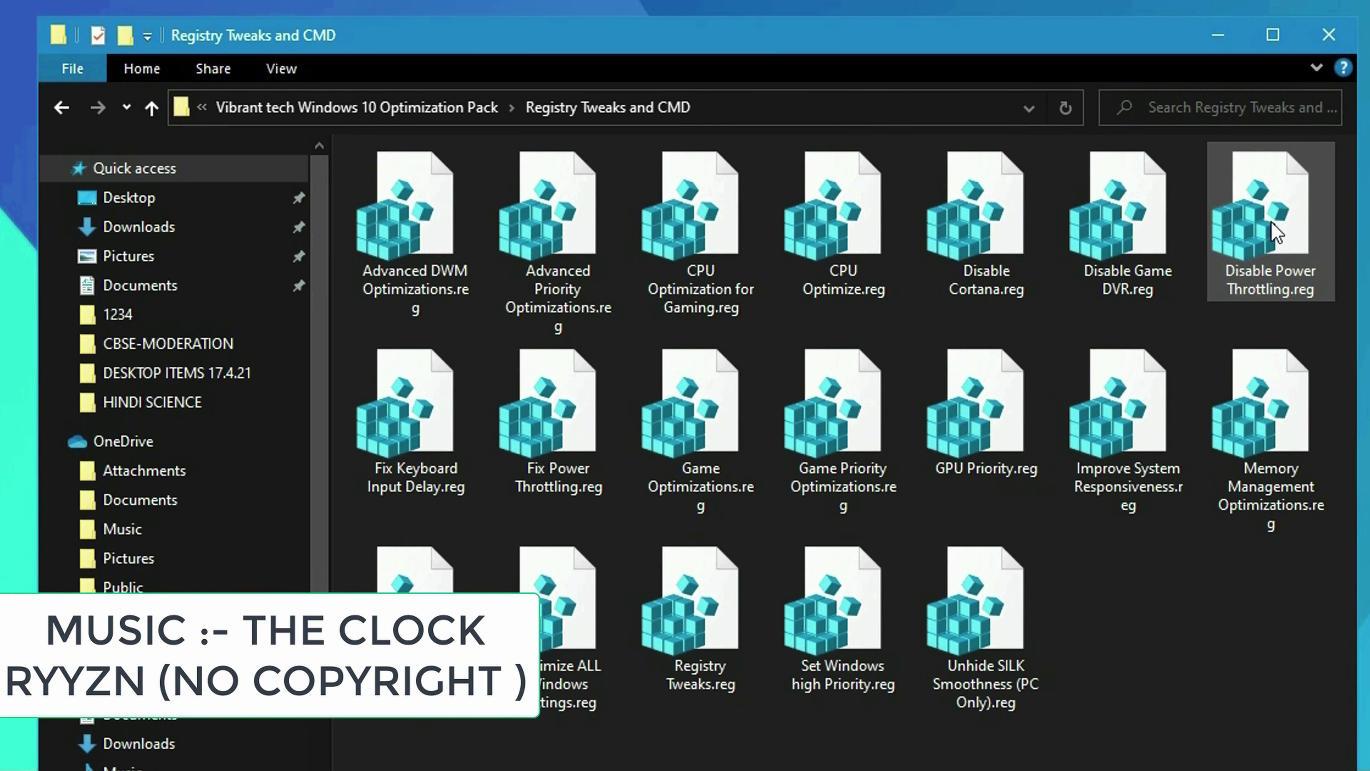
{"action": "double_click", "coordinate": [453, 299]}
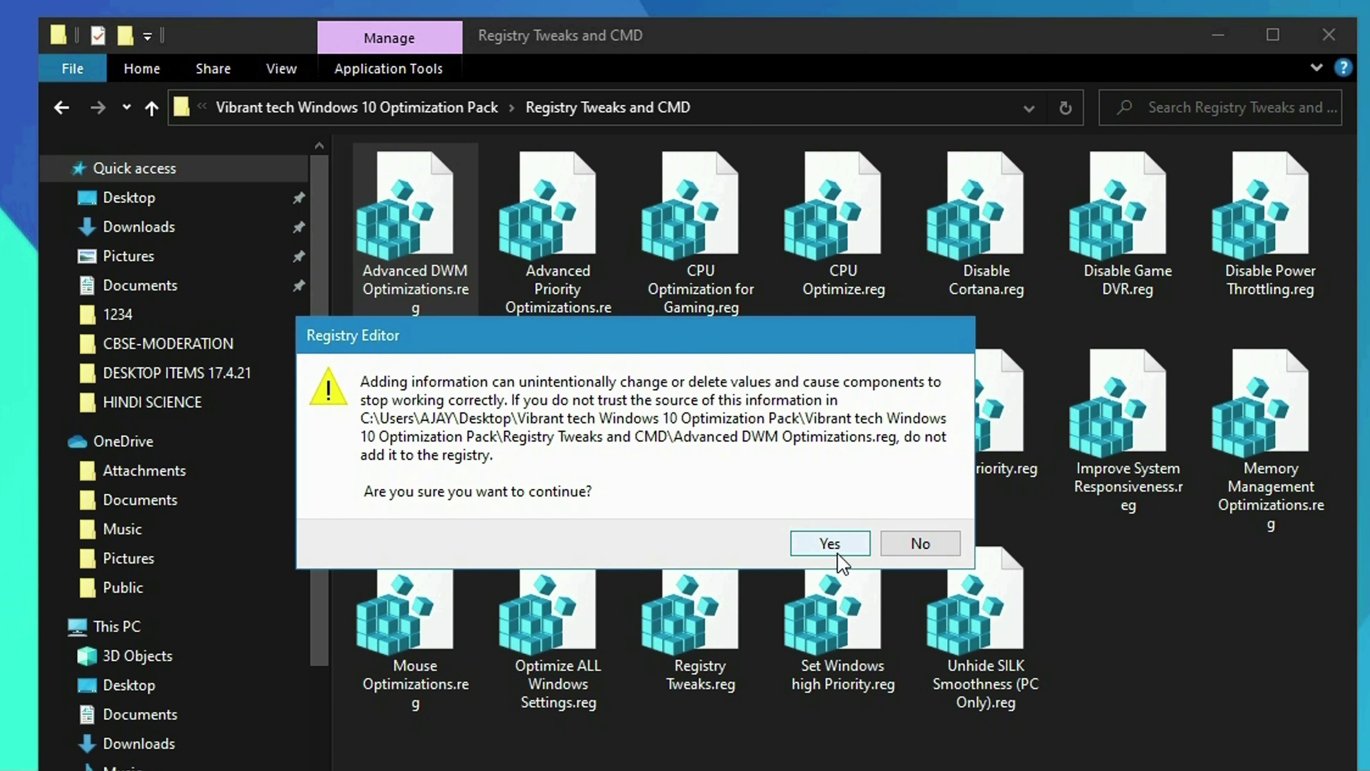
{"action": "left_click", "coordinate": [841, 544]}
{"action": "left_click", "coordinate": [921, 506]}
- Merge the folder's remaining registry files into the registry, from Advanced Priority Optimizations.reg through Unhide SILK Smoothness (PC Only).reg
{"action": "left_click", "coordinate": [588, 313]}
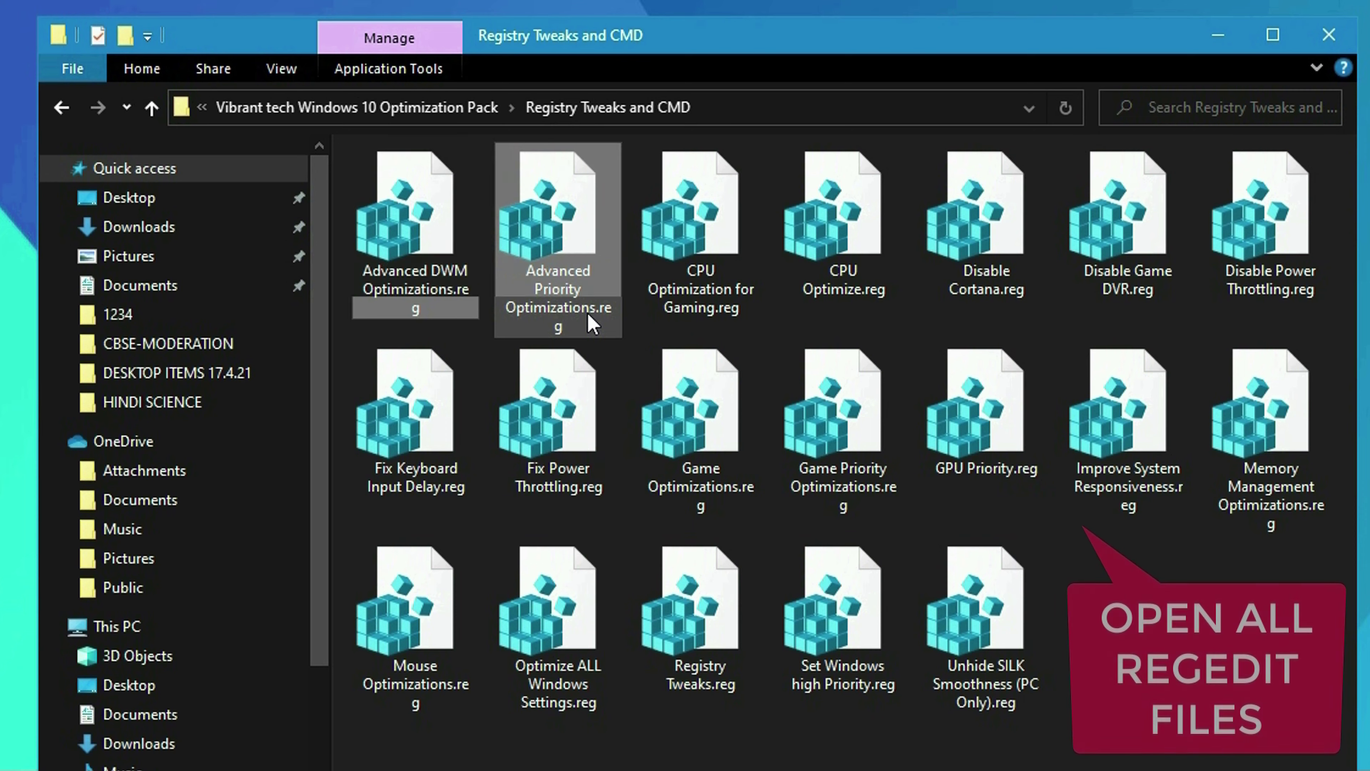
{"action": "left_click", "coordinate": [851, 542]}
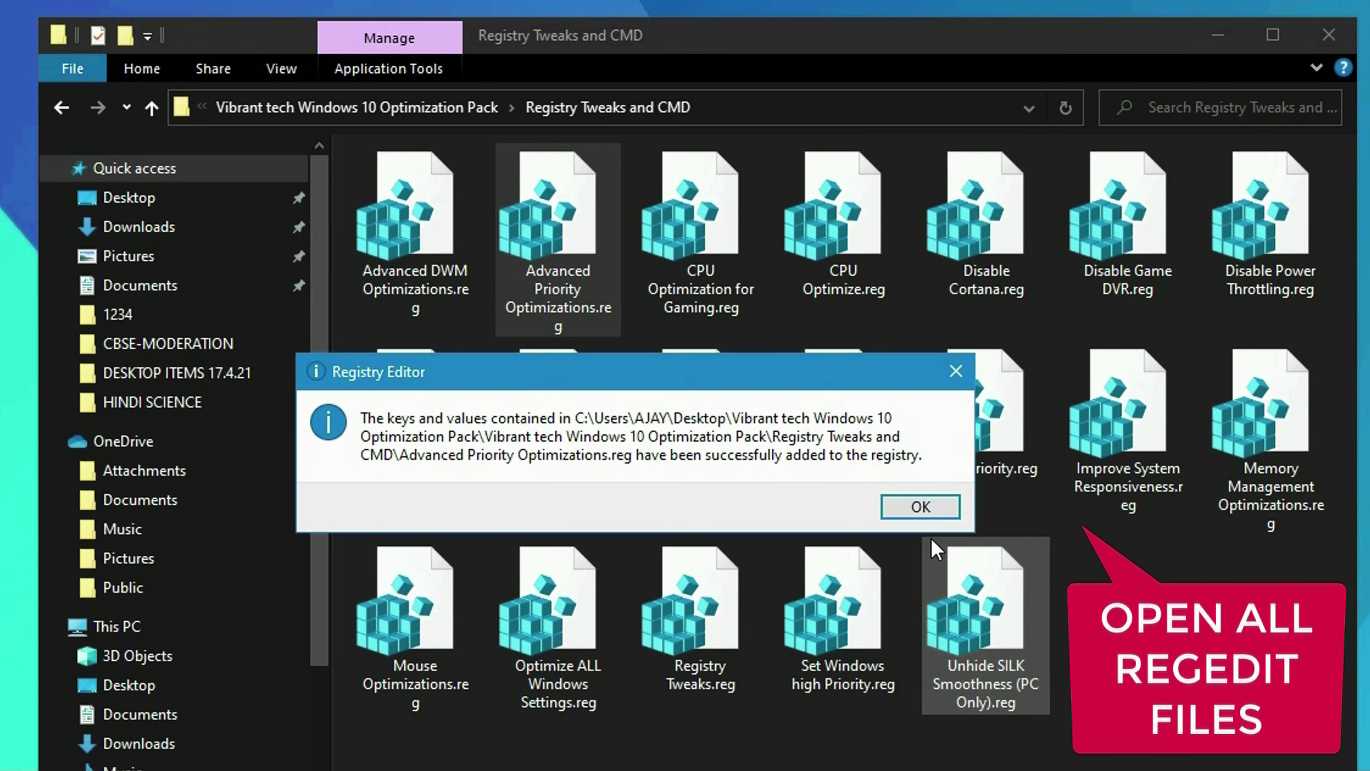
{"action": "left_click", "coordinate": [921, 506]}
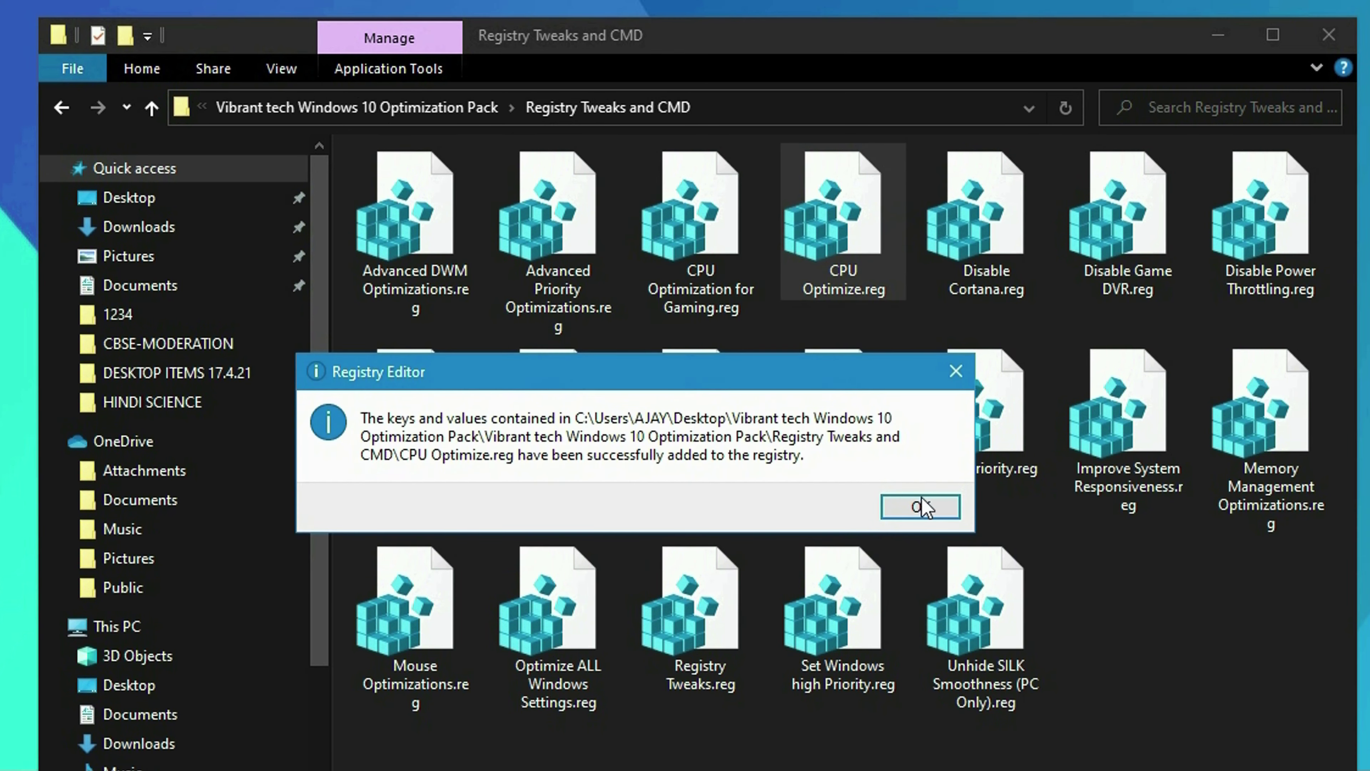
{"action": "left_click", "coordinate": [918, 504]}
{"action": "left_click", "coordinate": [1128, 227]}
{"action": "left_click", "coordinate": [832, 539]}
{"action": "left_click", "coordinate": [415, 620]}
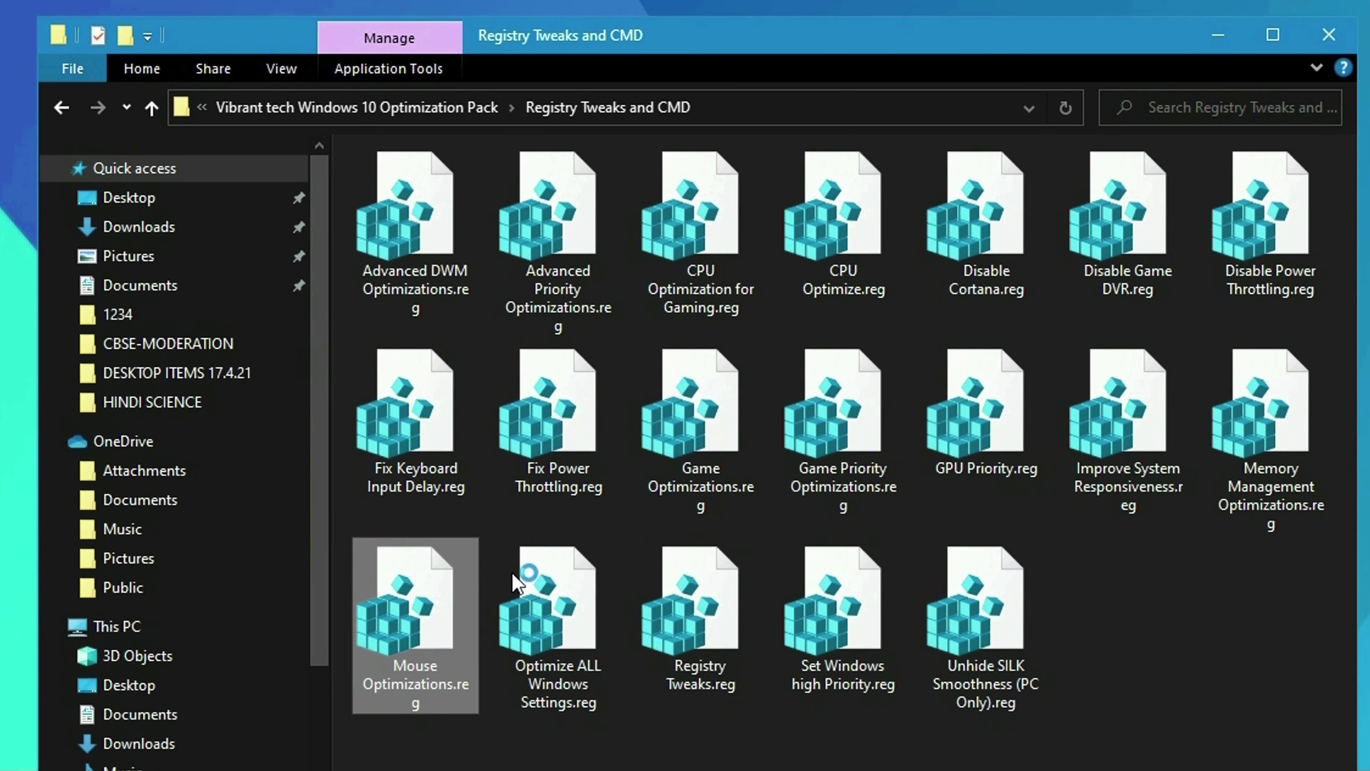
{"action": "left_click", "coordinate": [700, 621]}
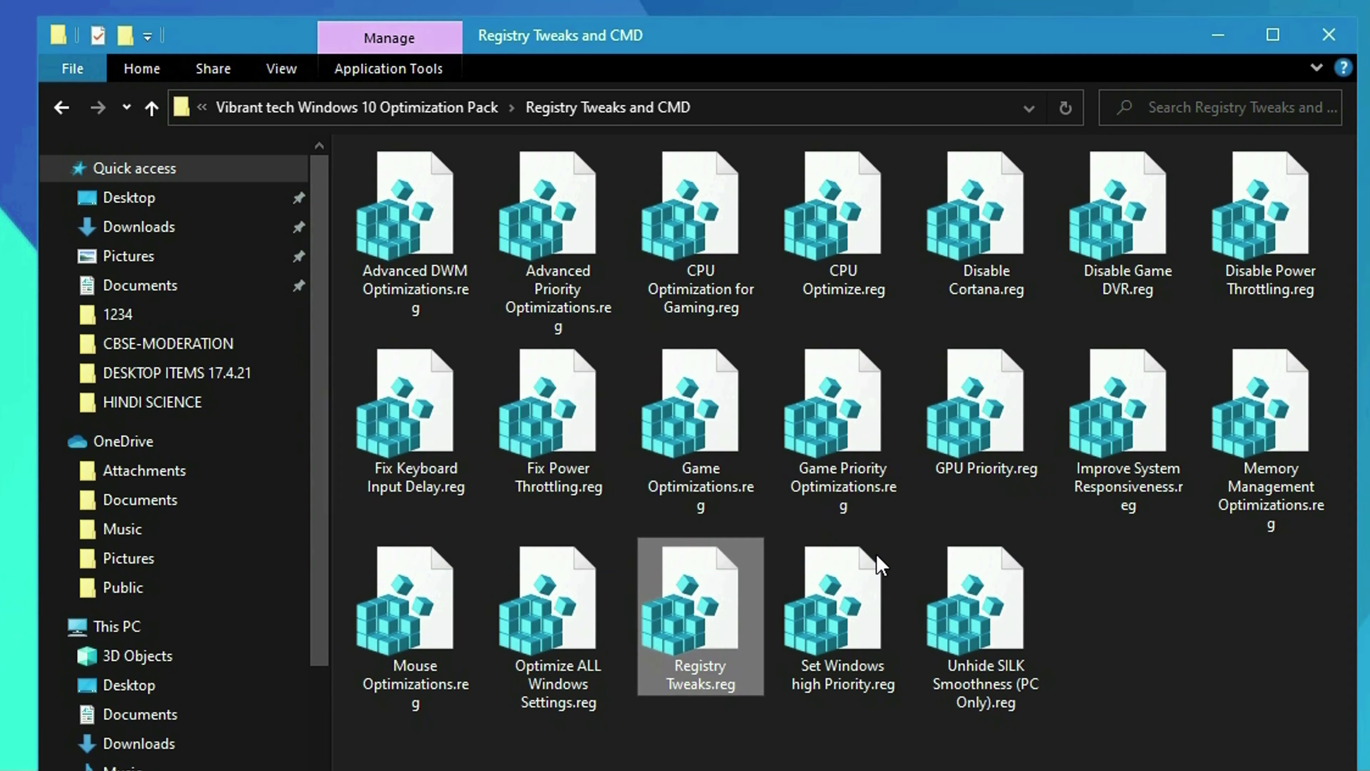
{"action": "left_click", "coordinate": [977, 604]}
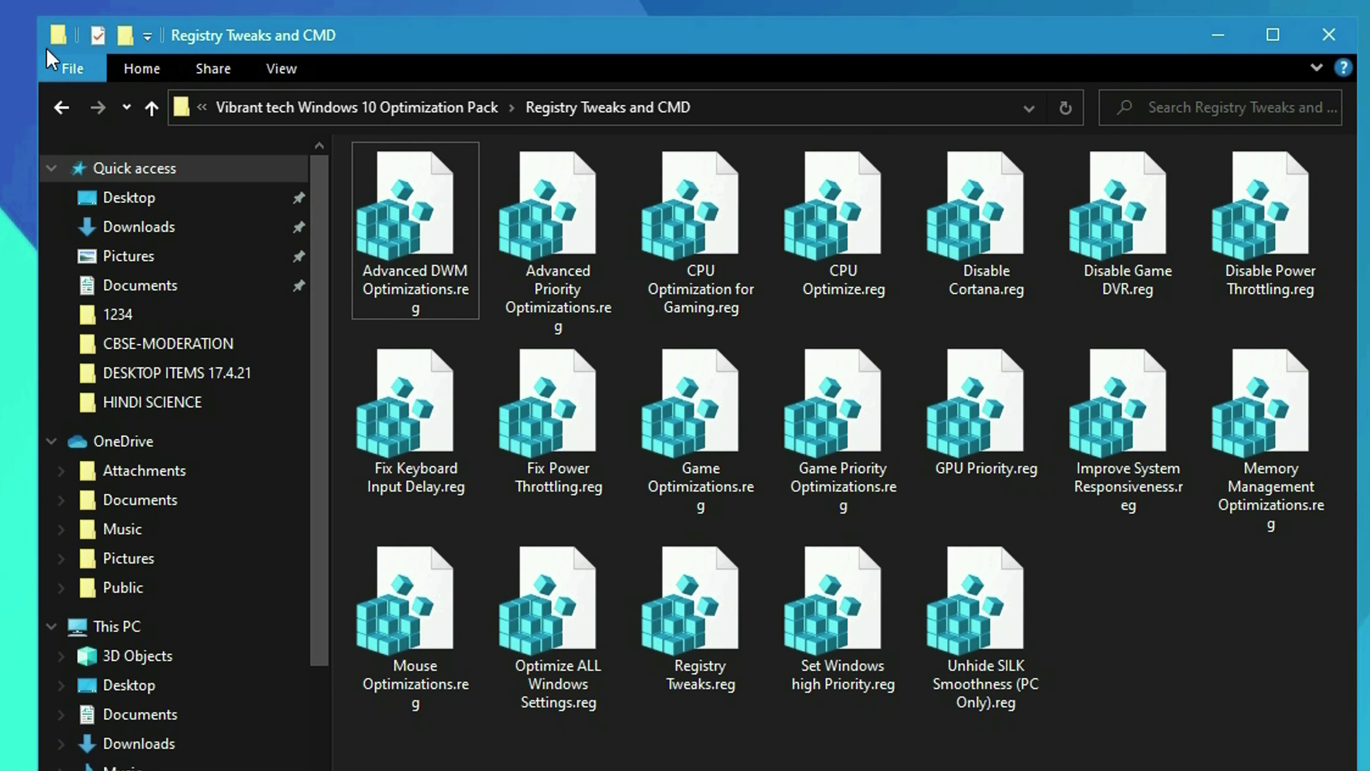
- Run Ultimate Windows Tweaker 4.7.1.exe from the pack's Ultimate Windows Tweaker v4.7.1 folder and dismiss the restore point suggestion and its dialog
{"action": "left_click", "coordinate": [61, 107]}
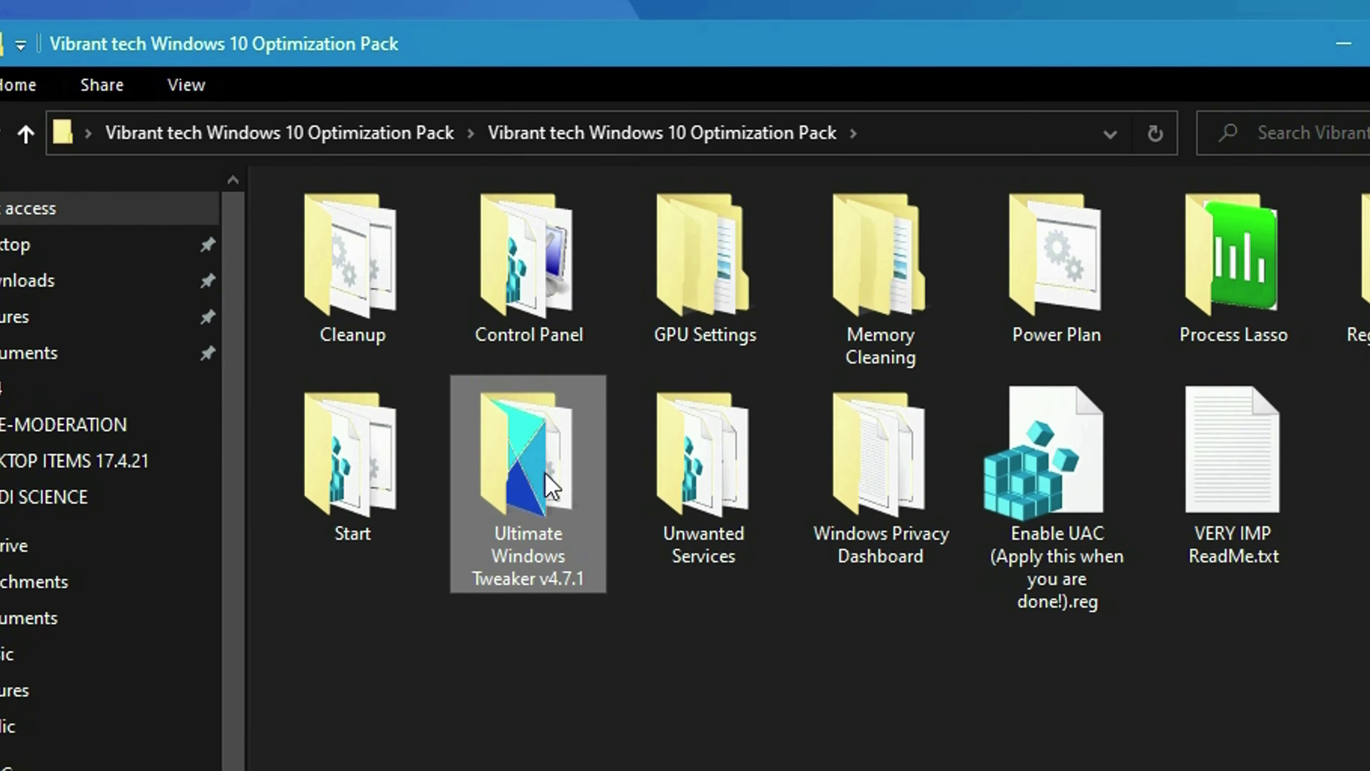
{"action": "double_click", "coordinate": [576, 394]}
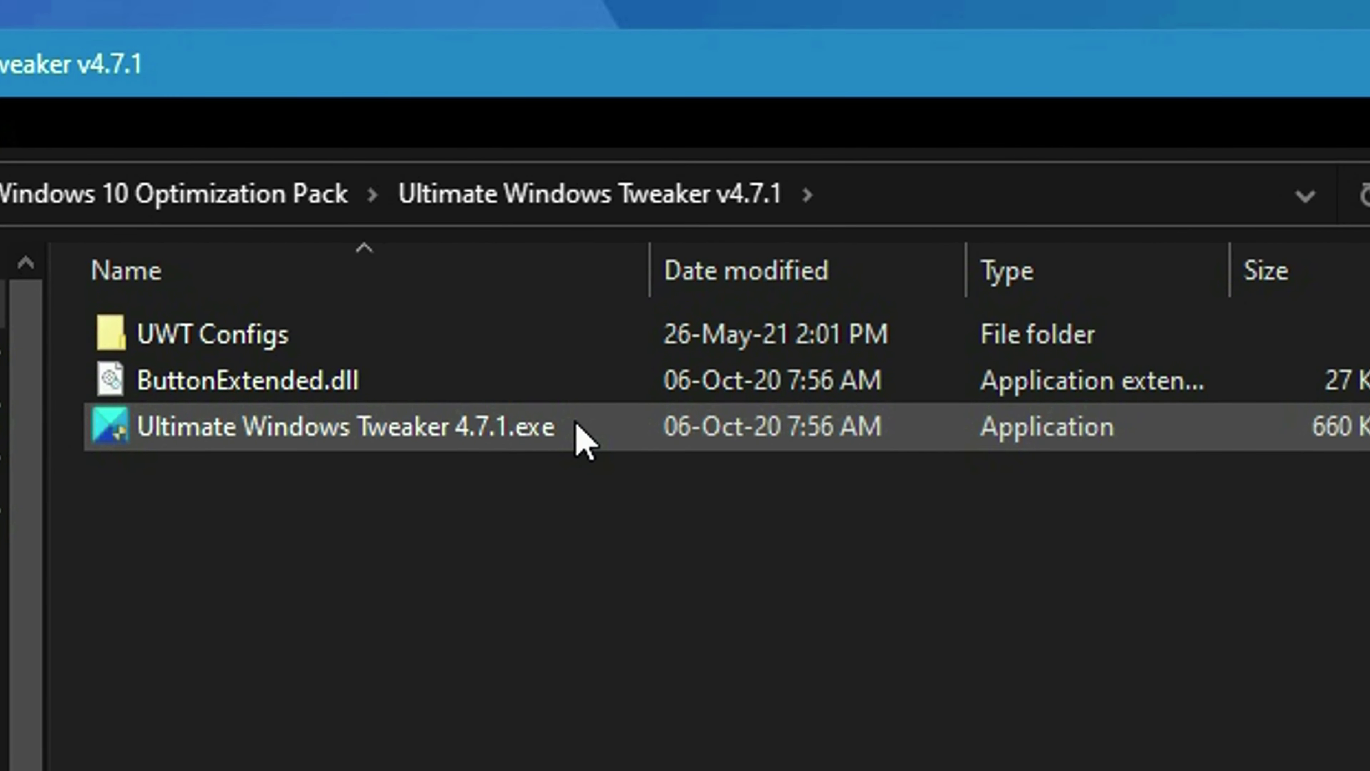
{"action": "double_click", "coordinate": [583, 438]}
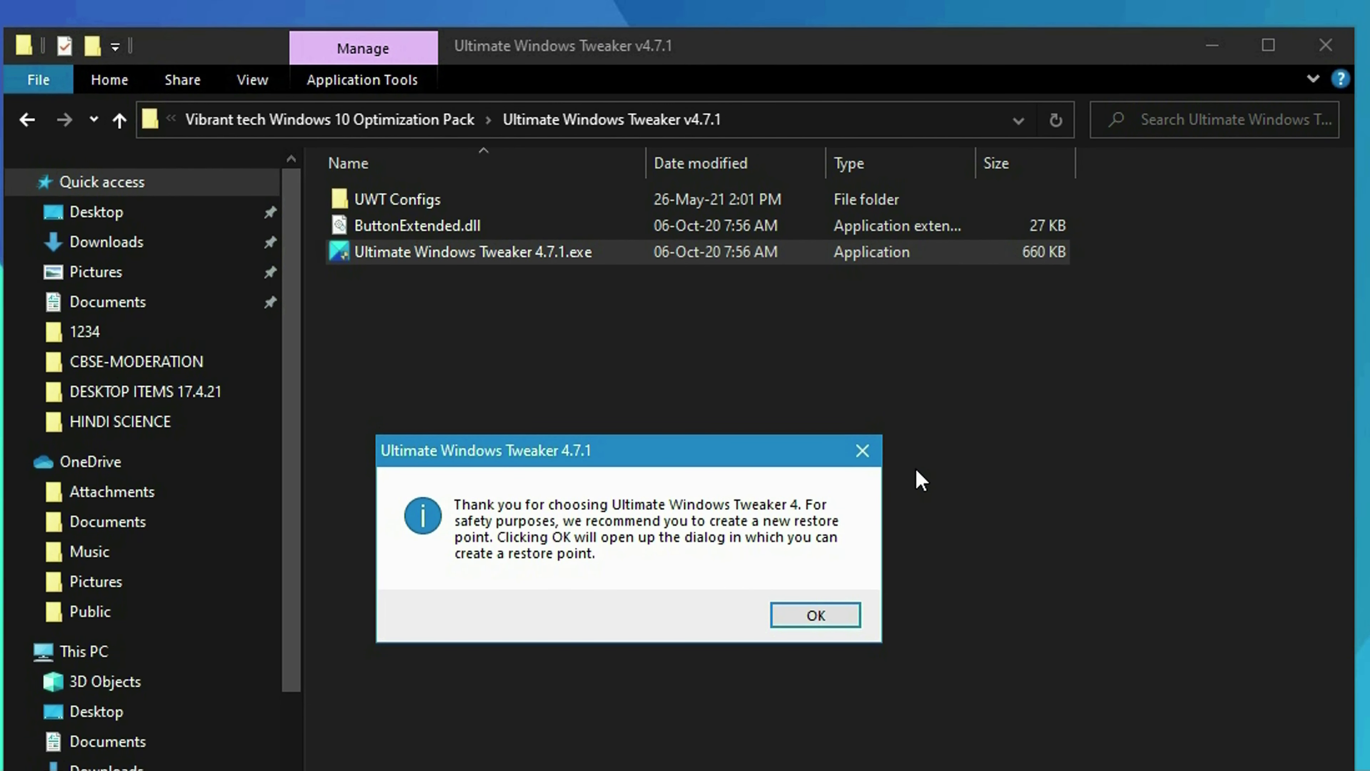
{"action": "left_click", "coordinate": [836, 619]}
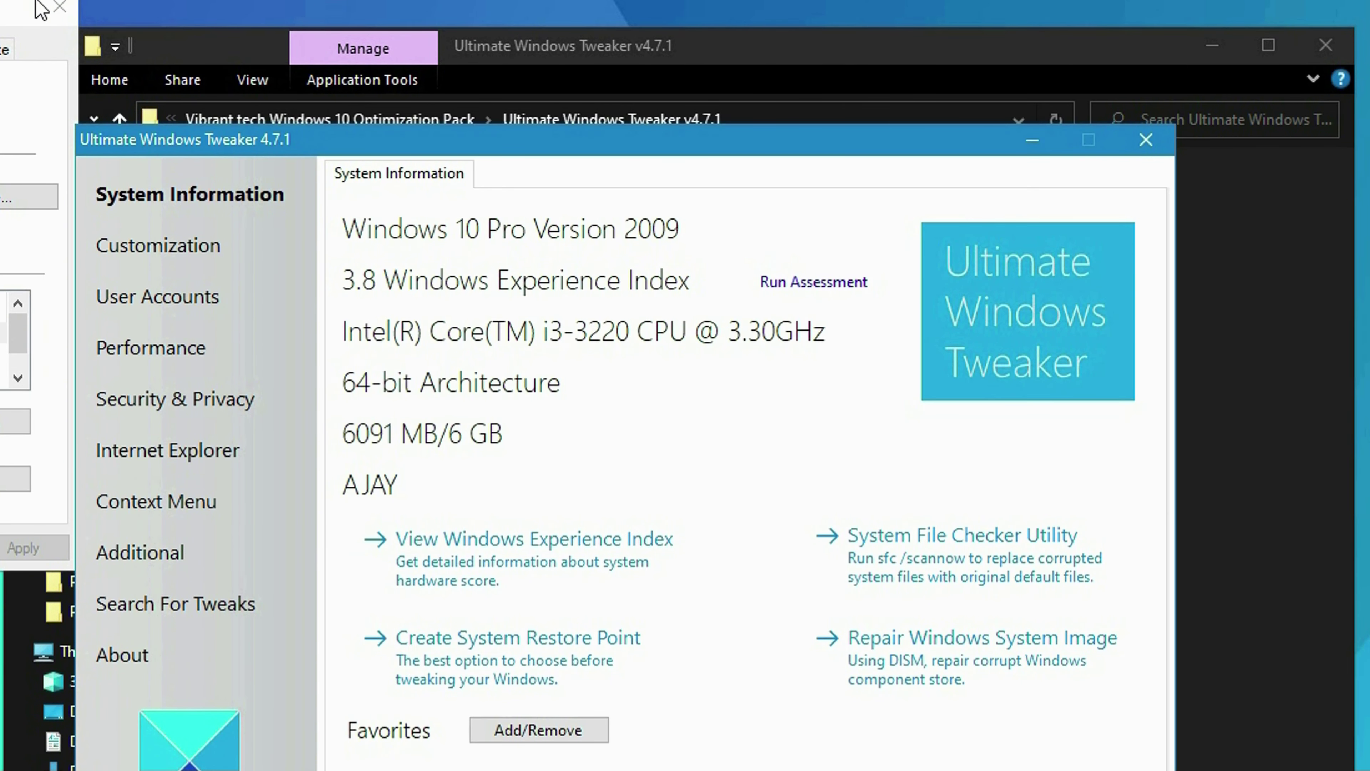
{"action": "left_click", "coordinate": [59, 7]}
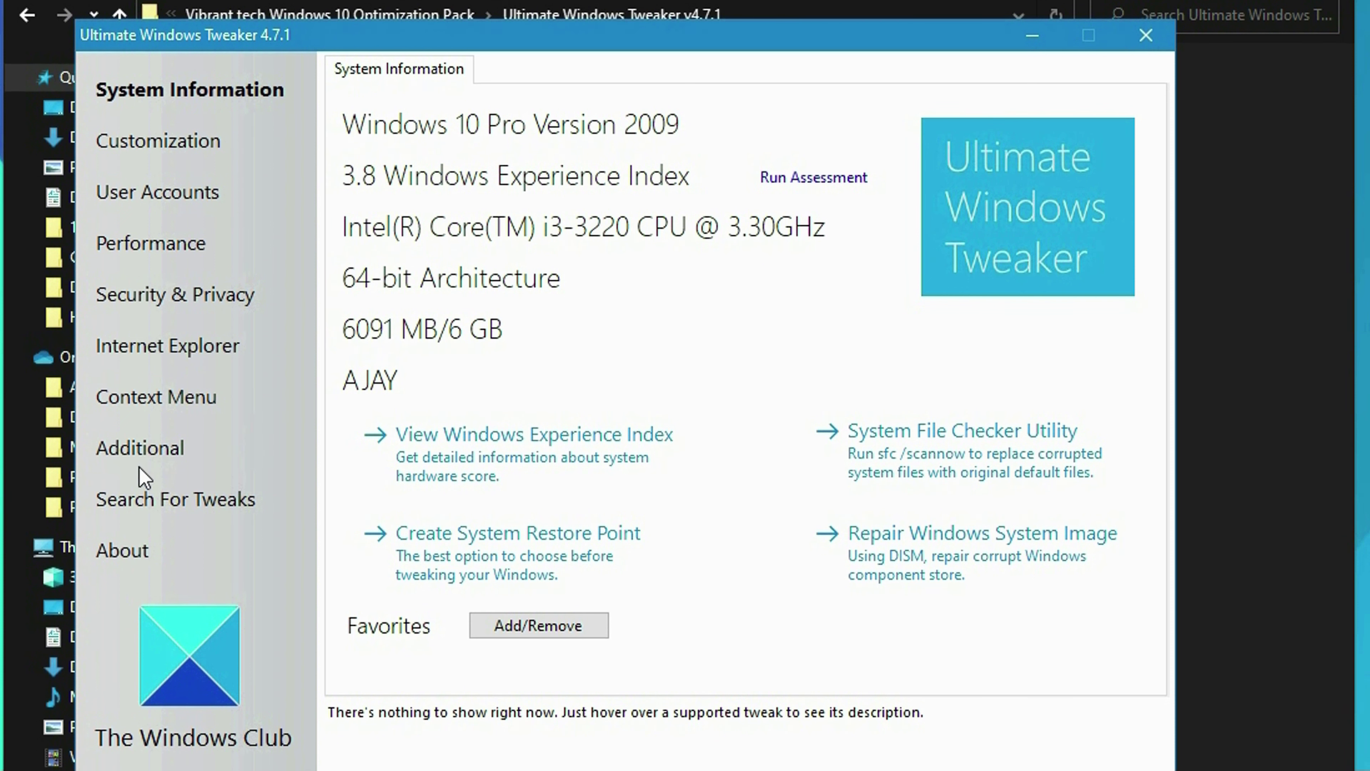
- Import the additional tweaks from UWT Config (Large).ini in the pack's UWT Configs folder, then close Ultimate Windows Tweaker
{"action": "left_click", "coordinate": [141, 449]}
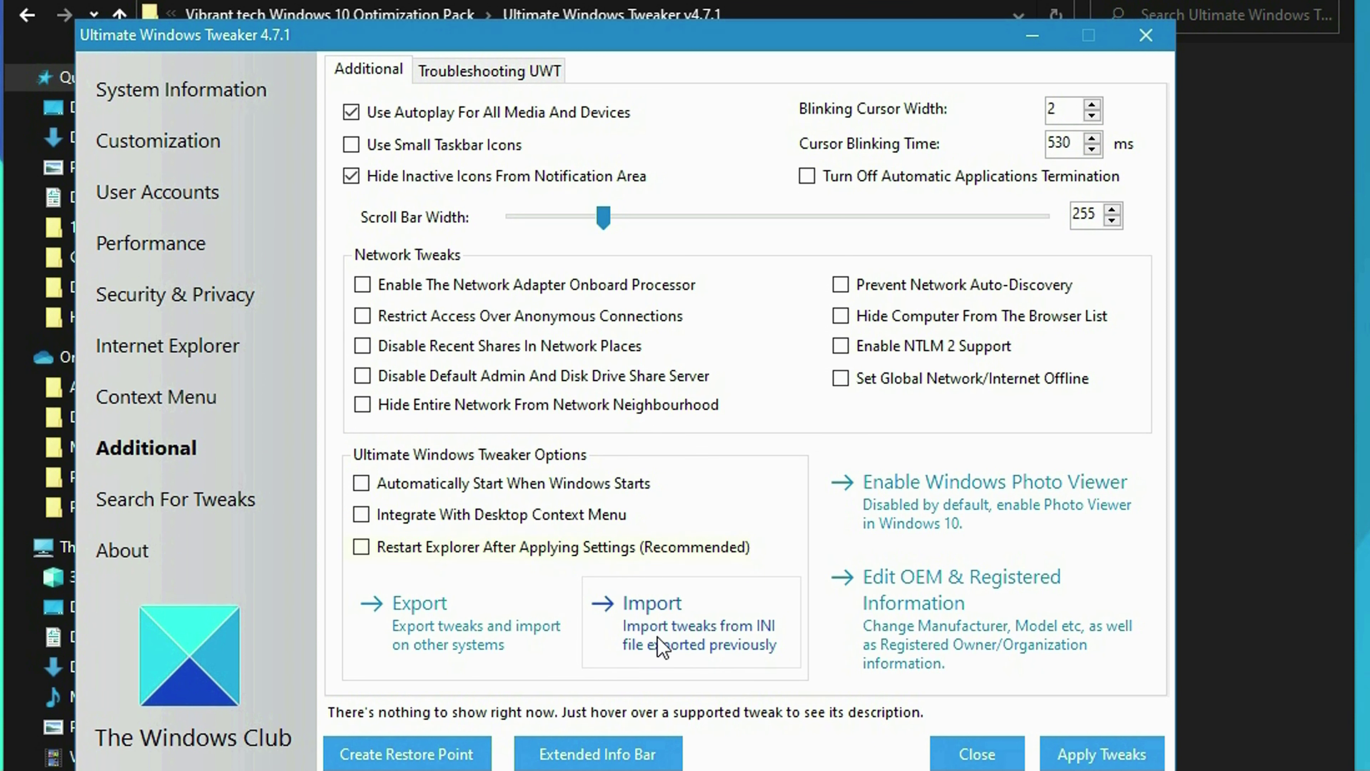
{"action": "left_click", "coordinate": [661, 647]}
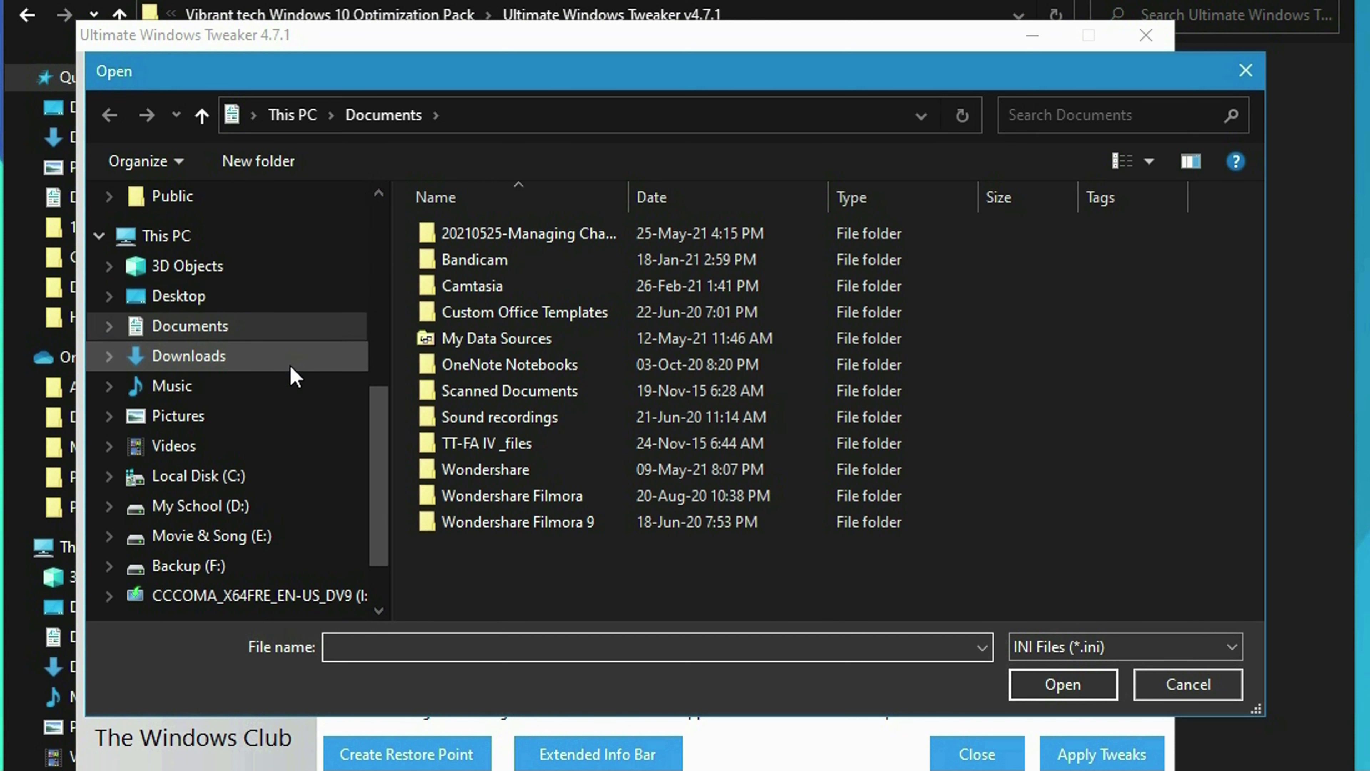
{"action": "left_click", "coordinate": [306, 298]}
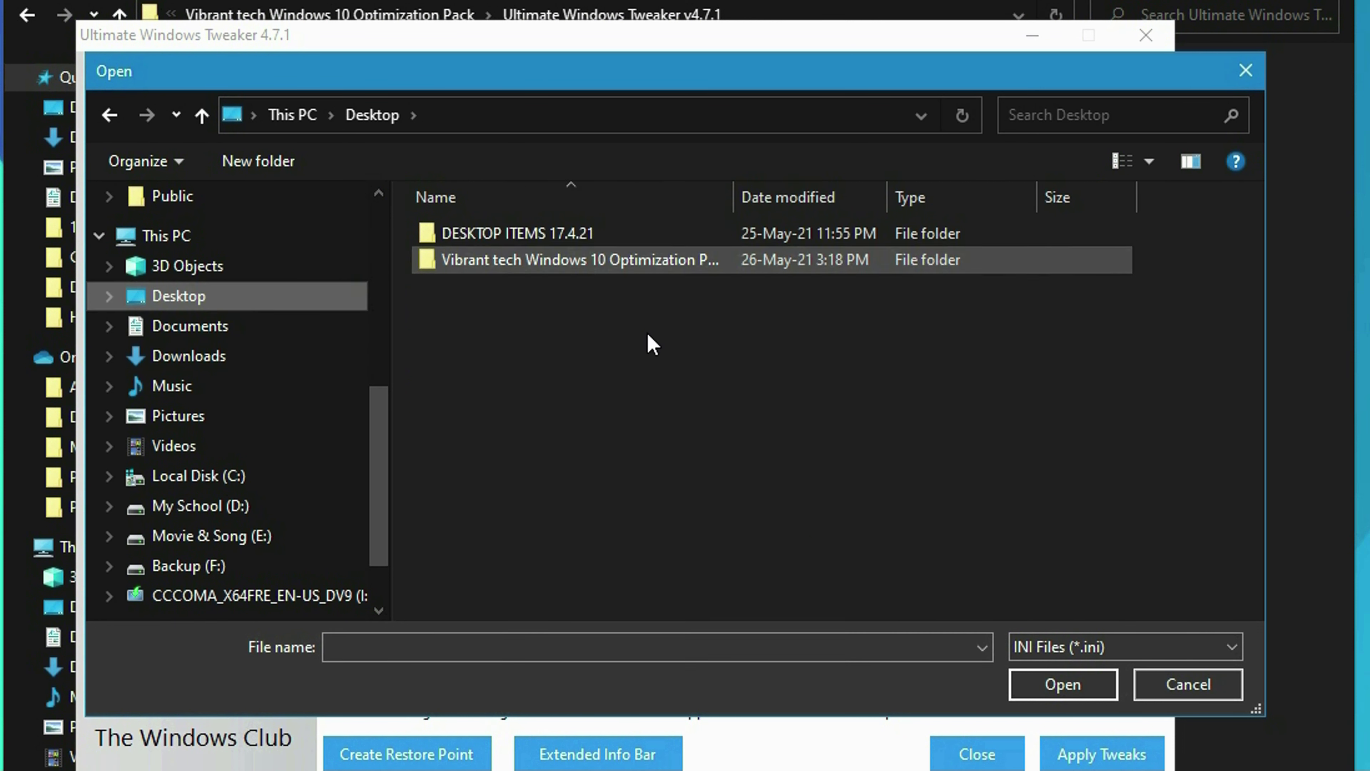
{"action": "double_click", "coordinate": [554, 267]}
{"action": "double_click", "coordinate": [558, 236]}
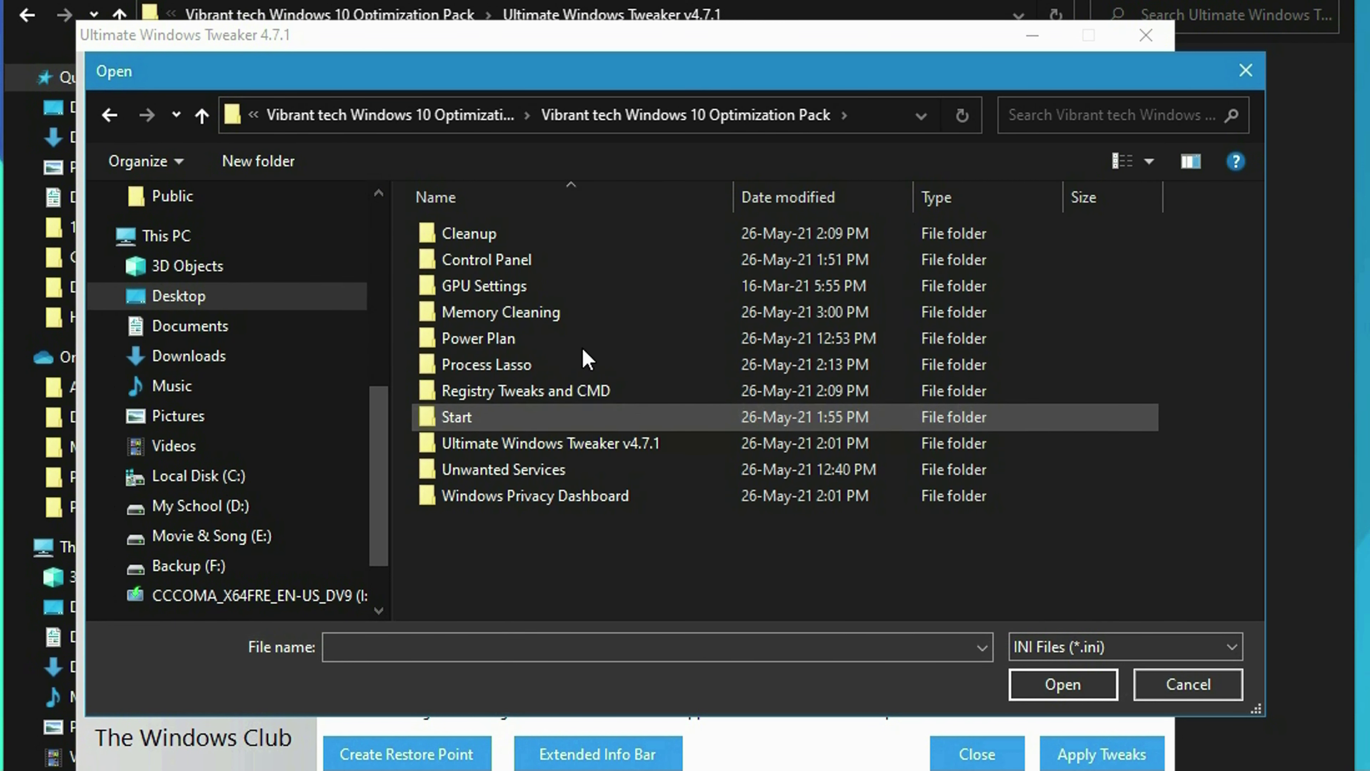
{"action": "left_click", "coordinate": [599, 443]}
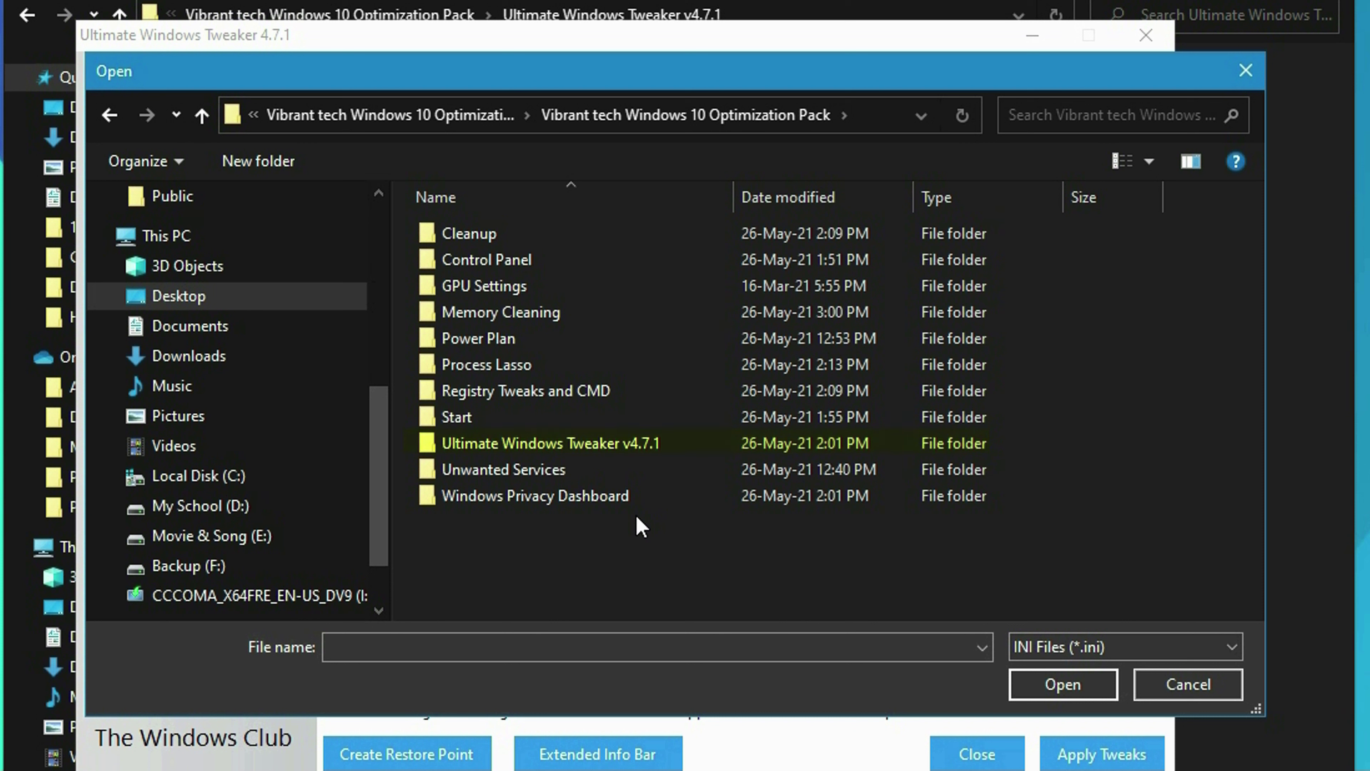
{"action": "double_click", "coordinate": [641, 451]}
{"action": "double_click", "coordinate": [642, 238]}
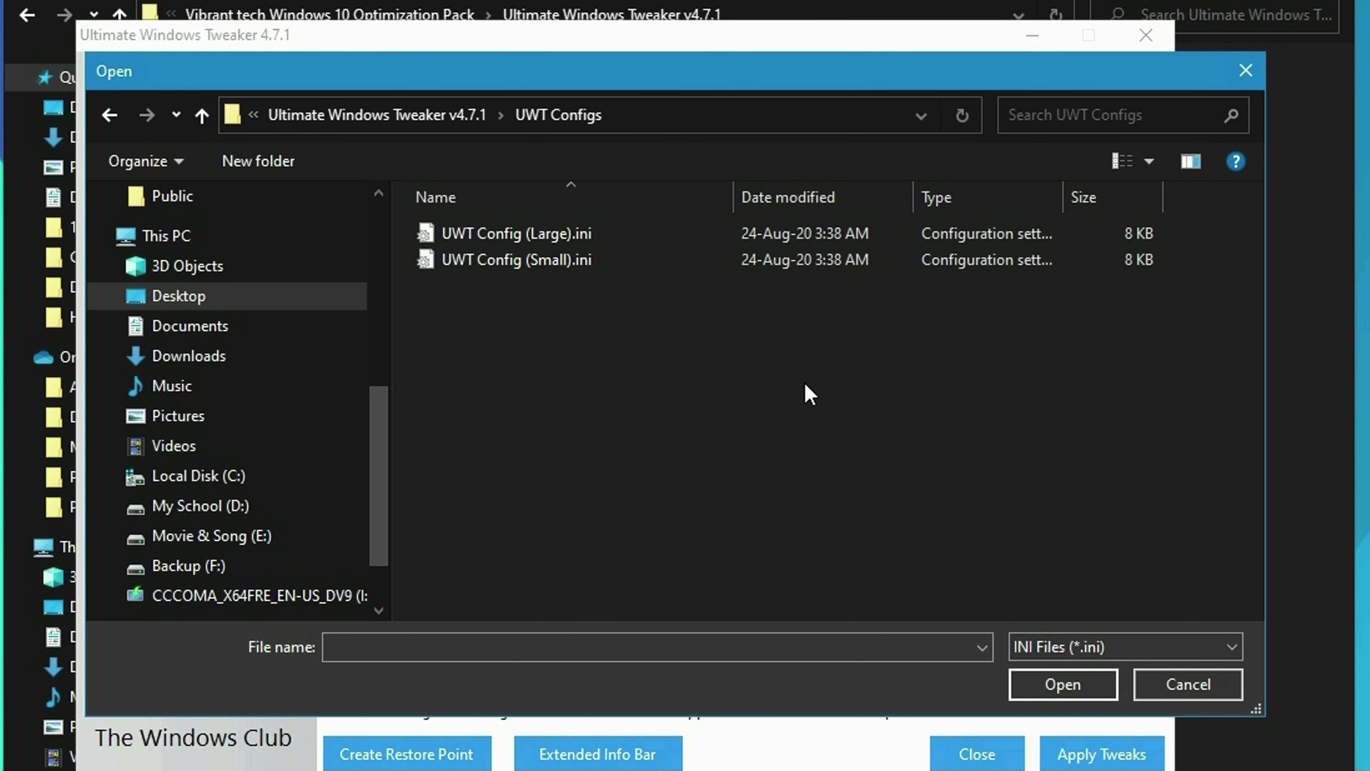
{"action": "double_click", "coordinate": [712, 235]}
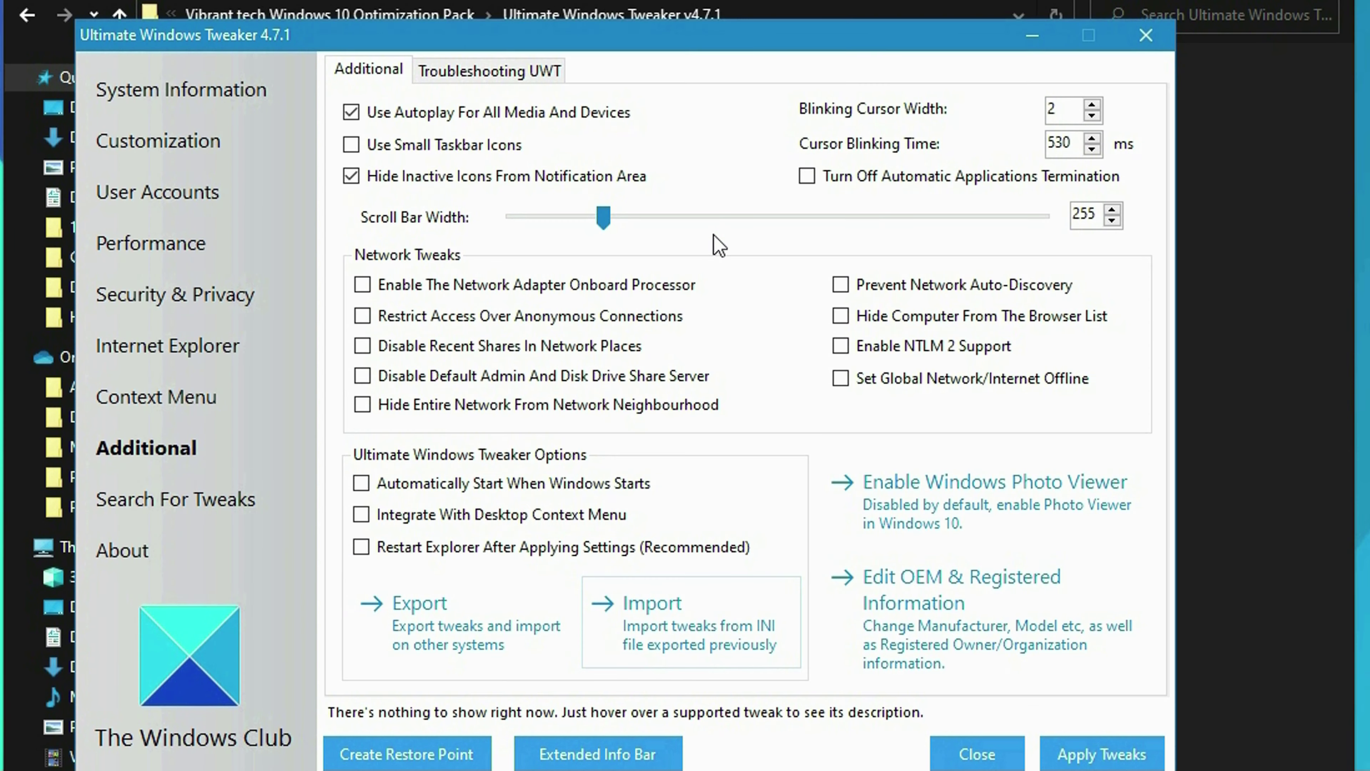
{"action": "left_click", "coordinate": [713, 526]}
{"action": "left_click", "coordinate": [1012, 757]}
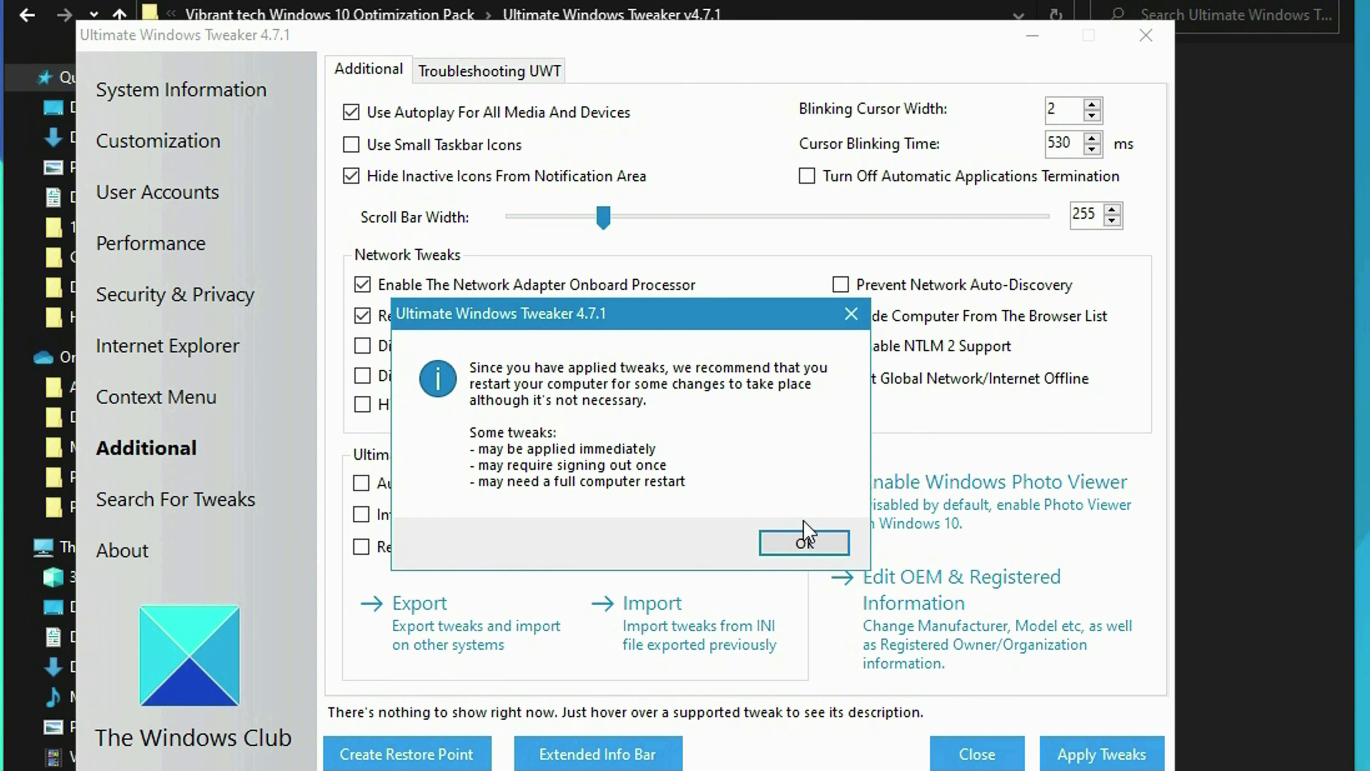
{"action": "left_click", "coordinate": [802, 541]}
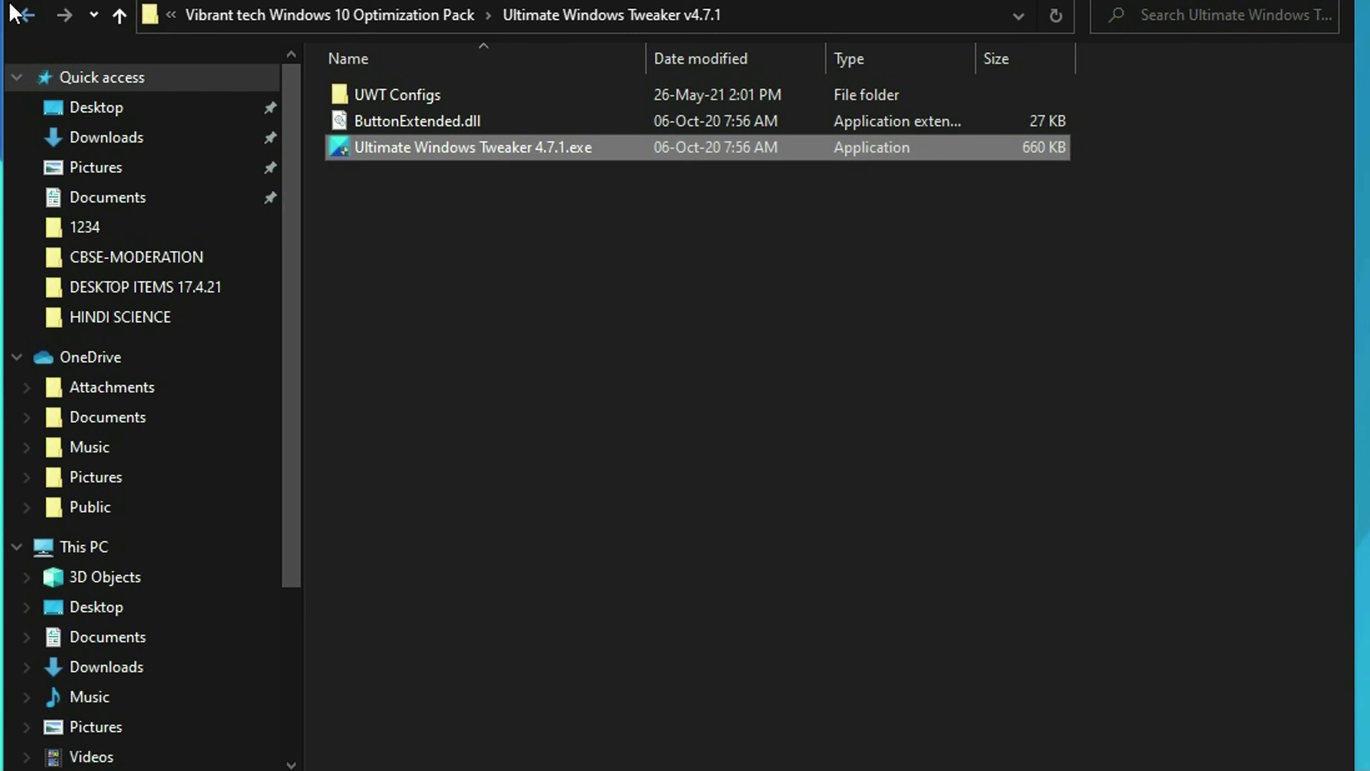
- Return to the optimization pack's main folder, display it with large icons, and open the Unwanted Services folder
{"action": "left_click", "coordinate": [27, 16]}
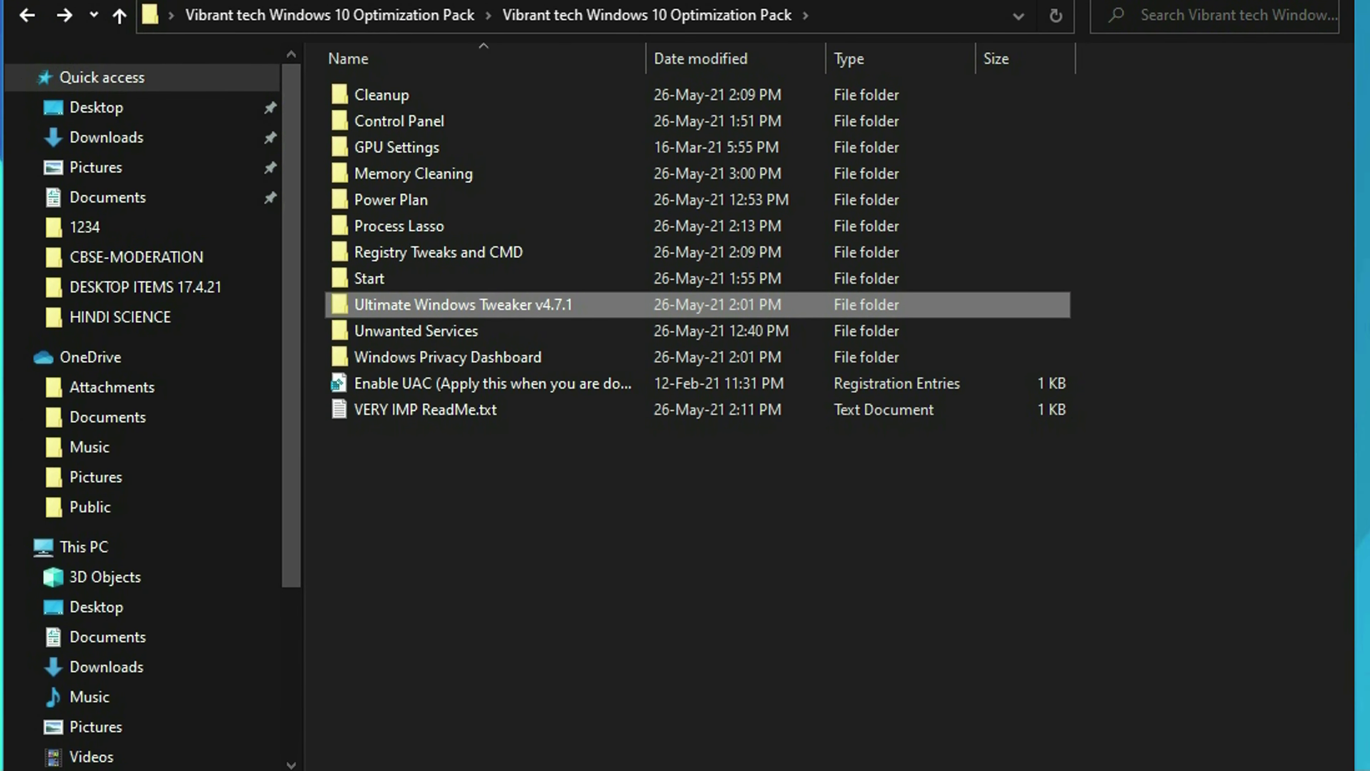
{"action": "left_click", "coordinate": [344, 3]}
{"action": "left_click", "coordinate": [407, 11]}
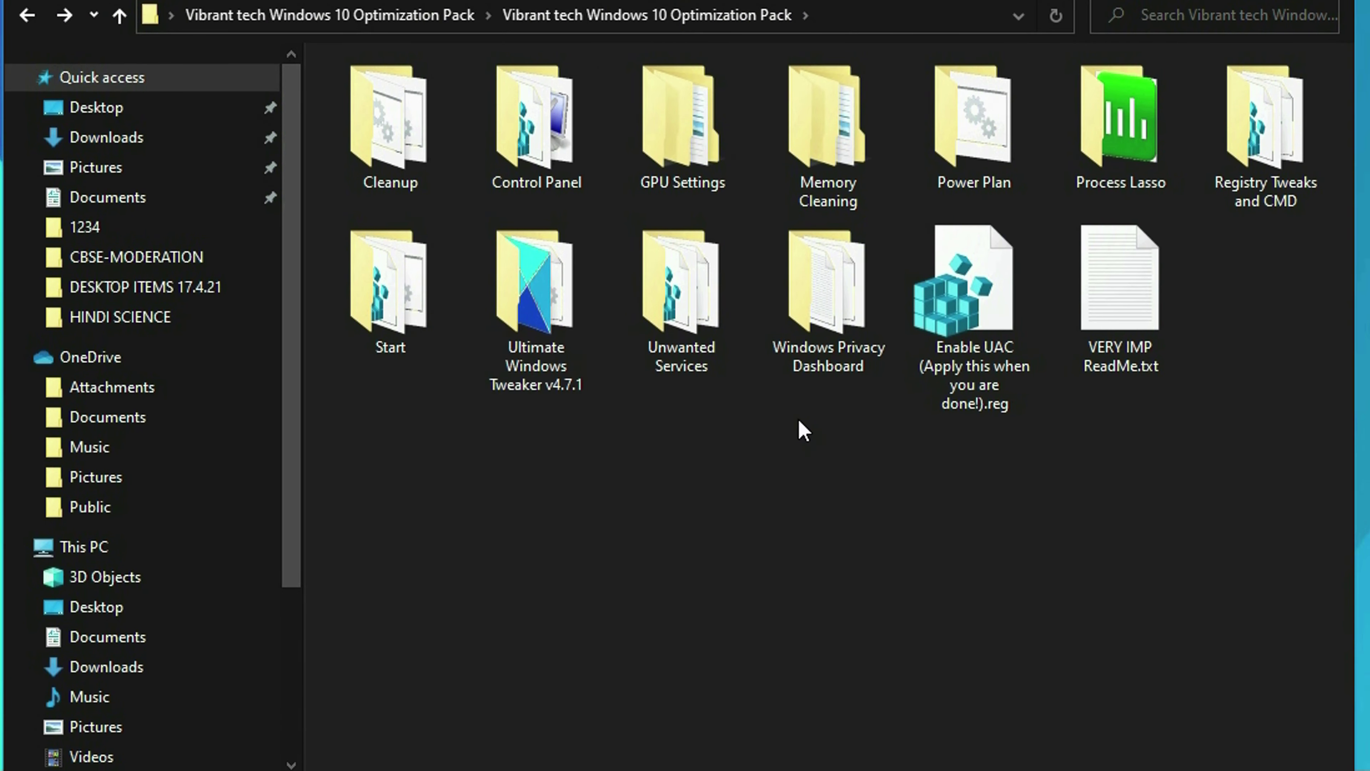
{"action": "right_click", "coordinate": [797, 418]}
{"action": "left_click", "coordinate": [747, 521]}
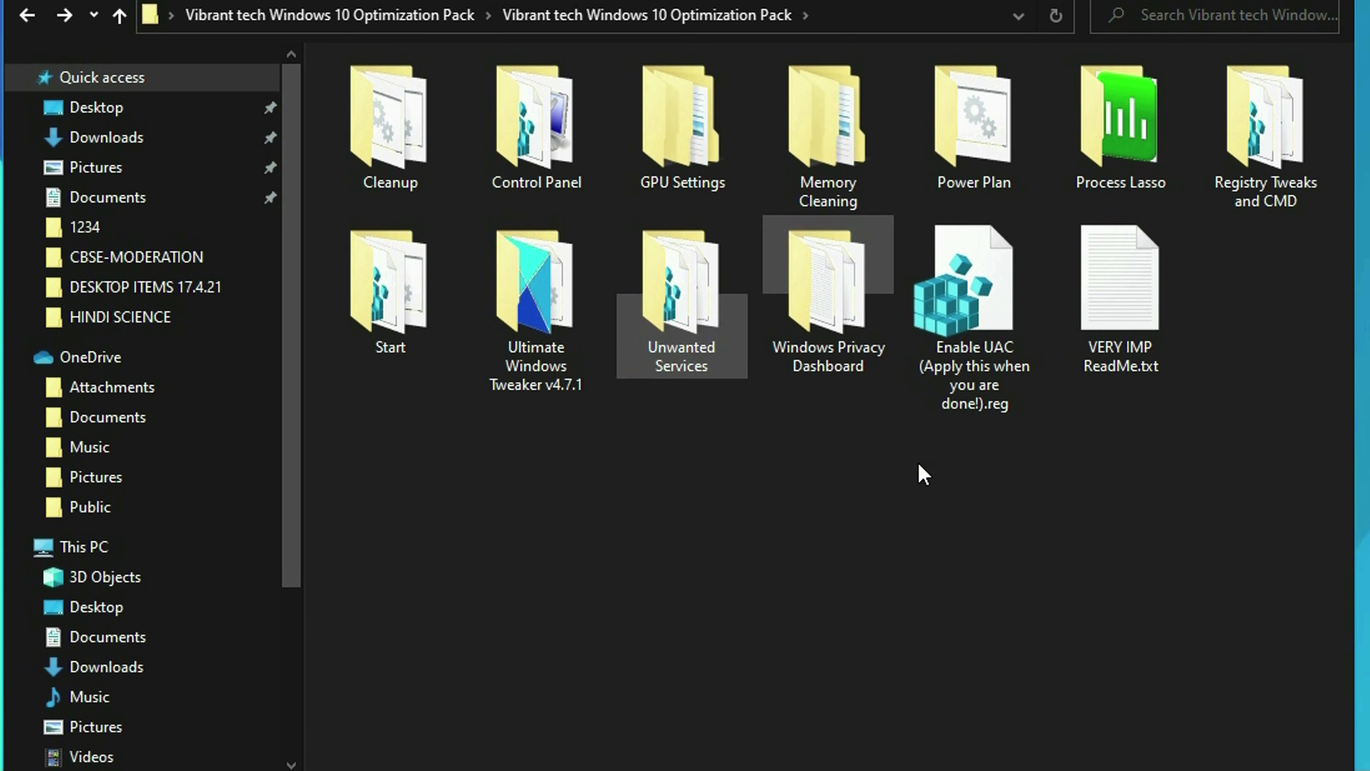
{"action": "double_click", "coordinate": [739, 373]}
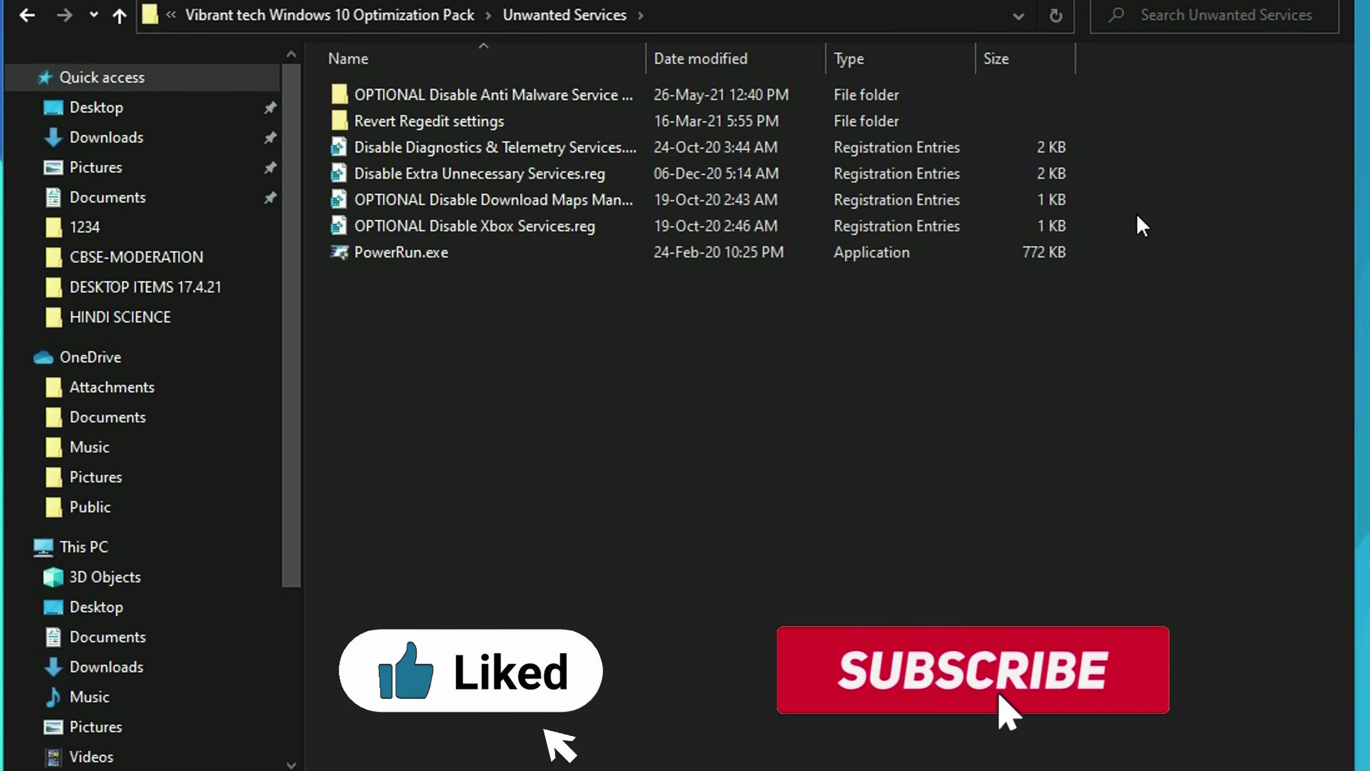
- Merge Disable Extra Unnecessary Services.reg from the Unwanted Services folder into the registry
{"action": "left_click_drag", "start_coordinate": [1136, 214], "coordinate": [762, 151]}
{"action": "left_click", "coordinate": [761, 123]}
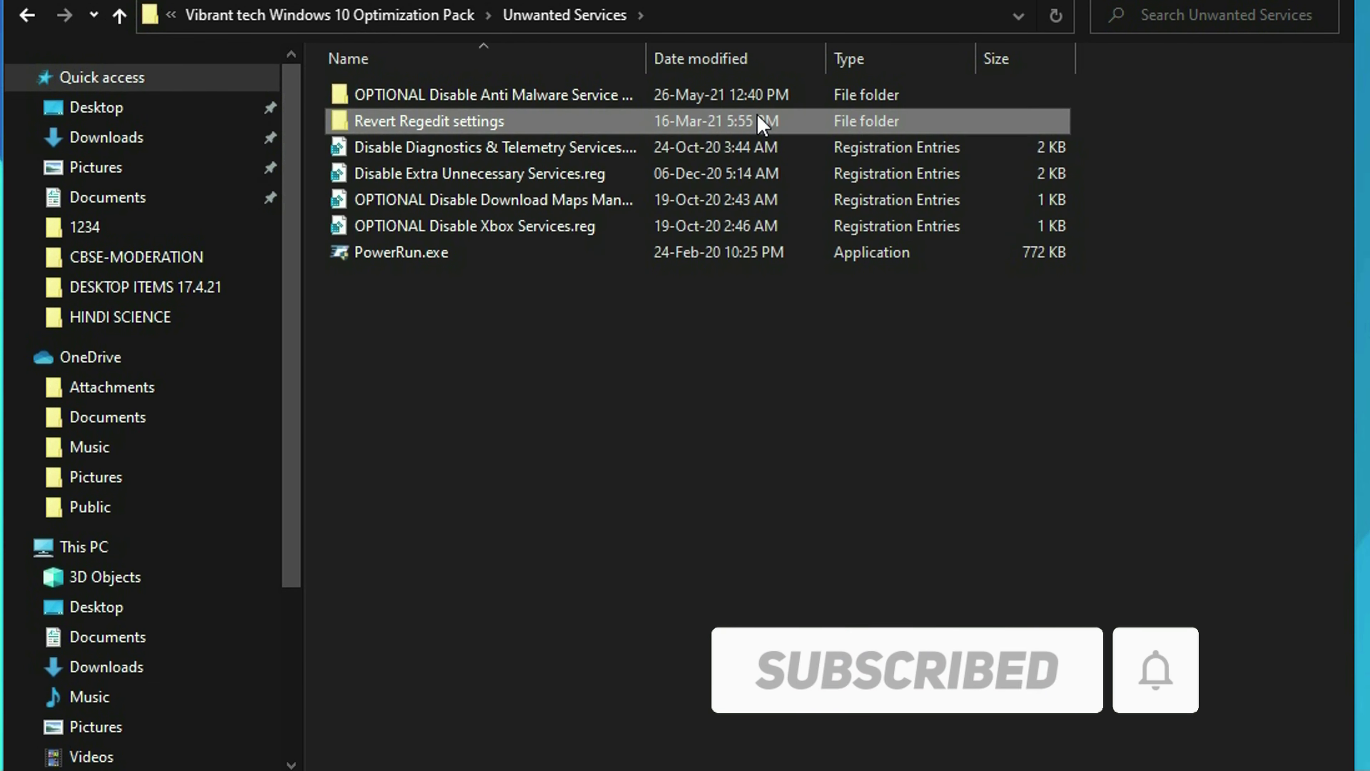
{"action": "double_click", "coordinate": [755, 173]}
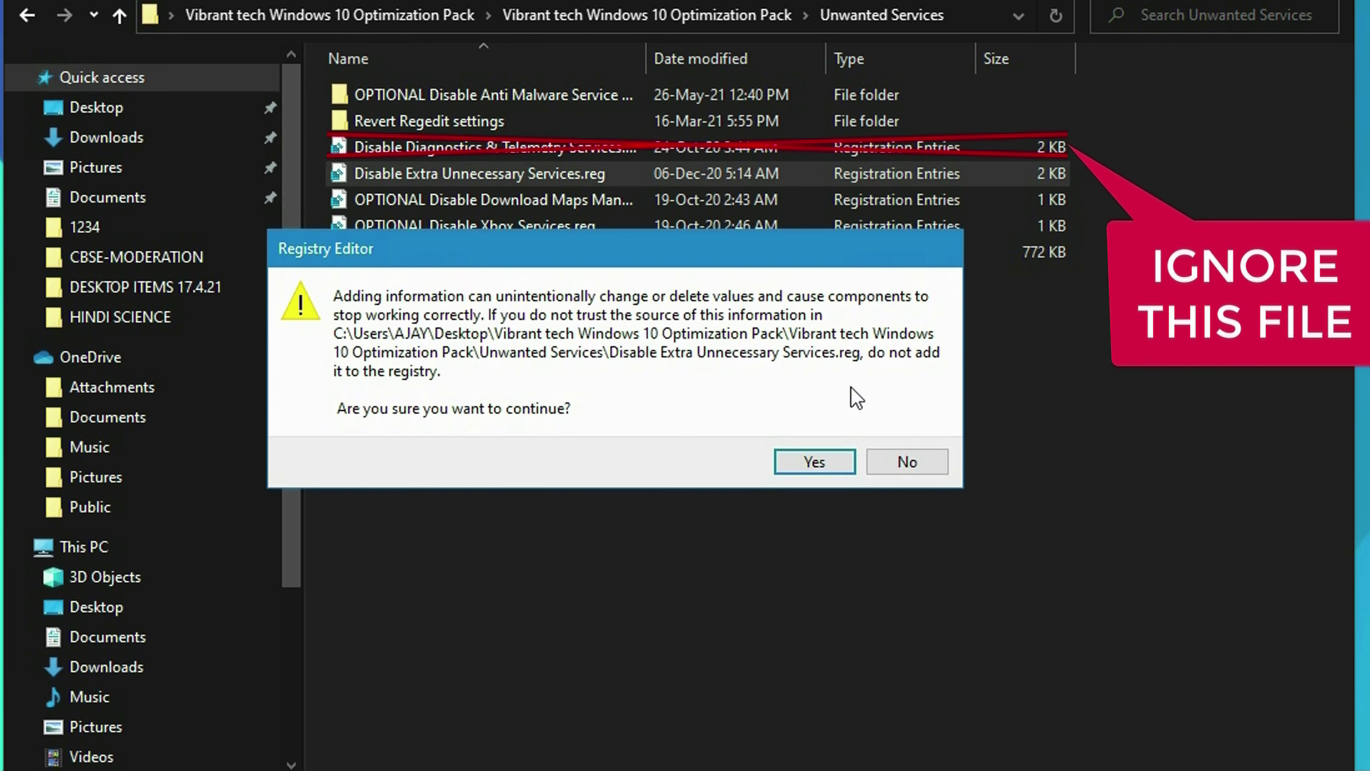
{"action": "left_click", "coordinate": [825, 473]}
{"action": "left_click", "coordinate": [907, 428]}
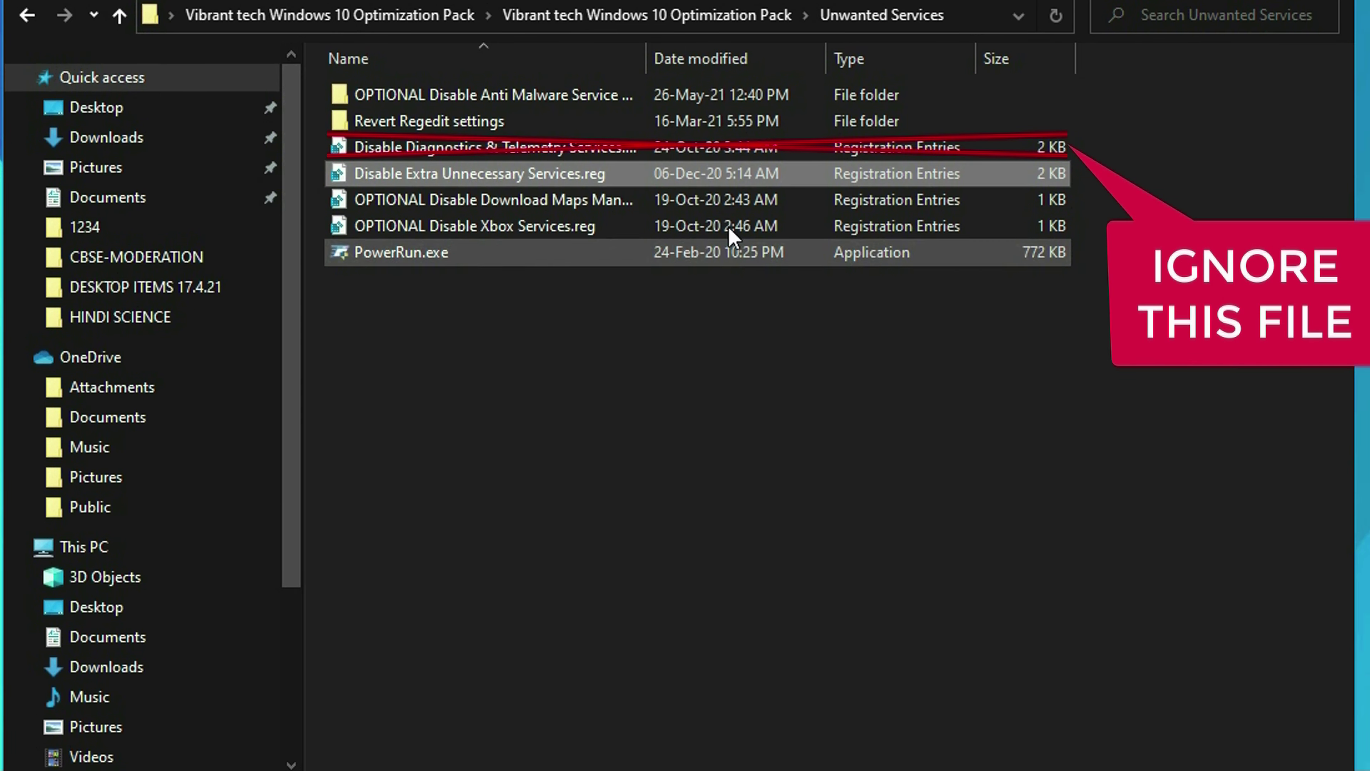
- Merge OPTIONAL Disable Download Maps Manager.reg and OPTIONAL Disable Xbox Services.reg into the registry
{"action": "left_click", "coordinate": [732, 210]}
{"action": "double_click", "coordinate": [732, 211]}
{"action": "left_click", "coordinate": [815, 462]}
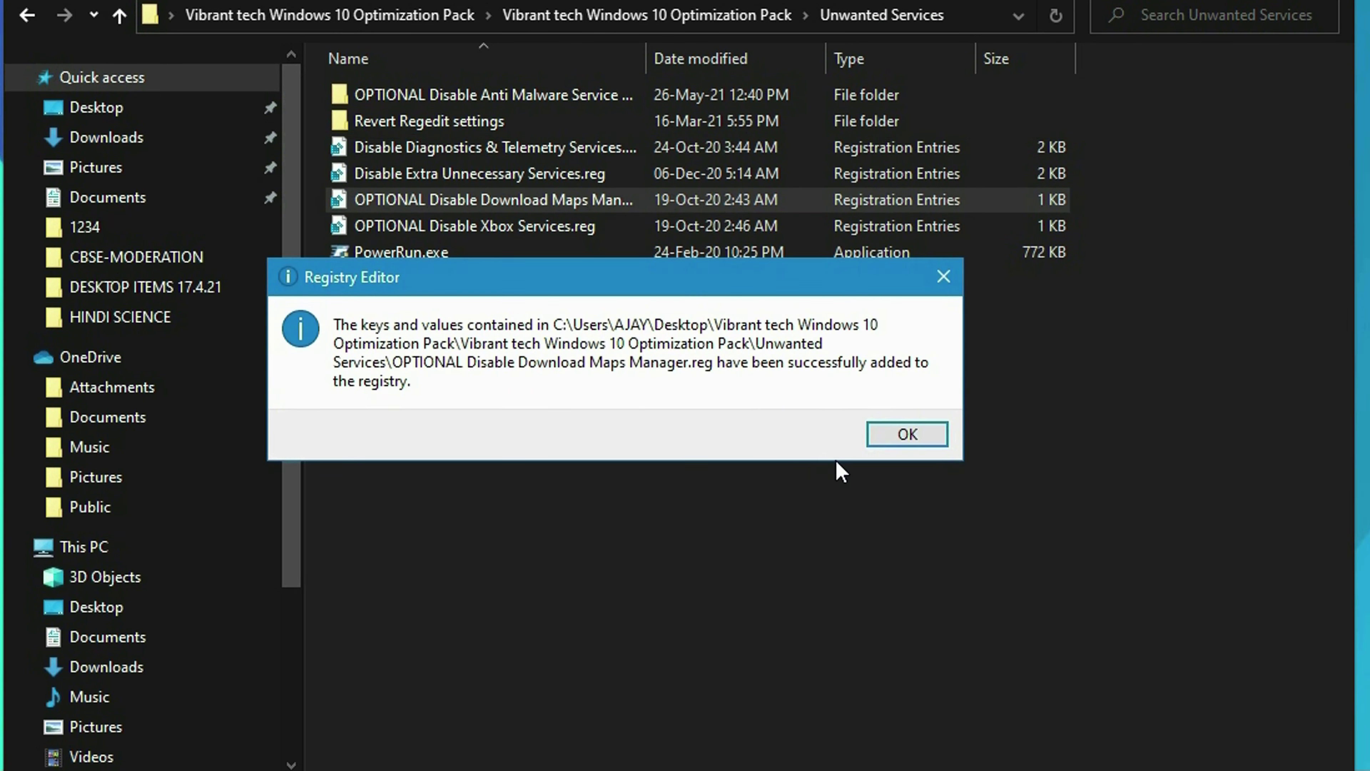
{"action": "left_click", "coordinate": [880, 427]}
{"action": "double_click", "coordinate": [750, 226]}
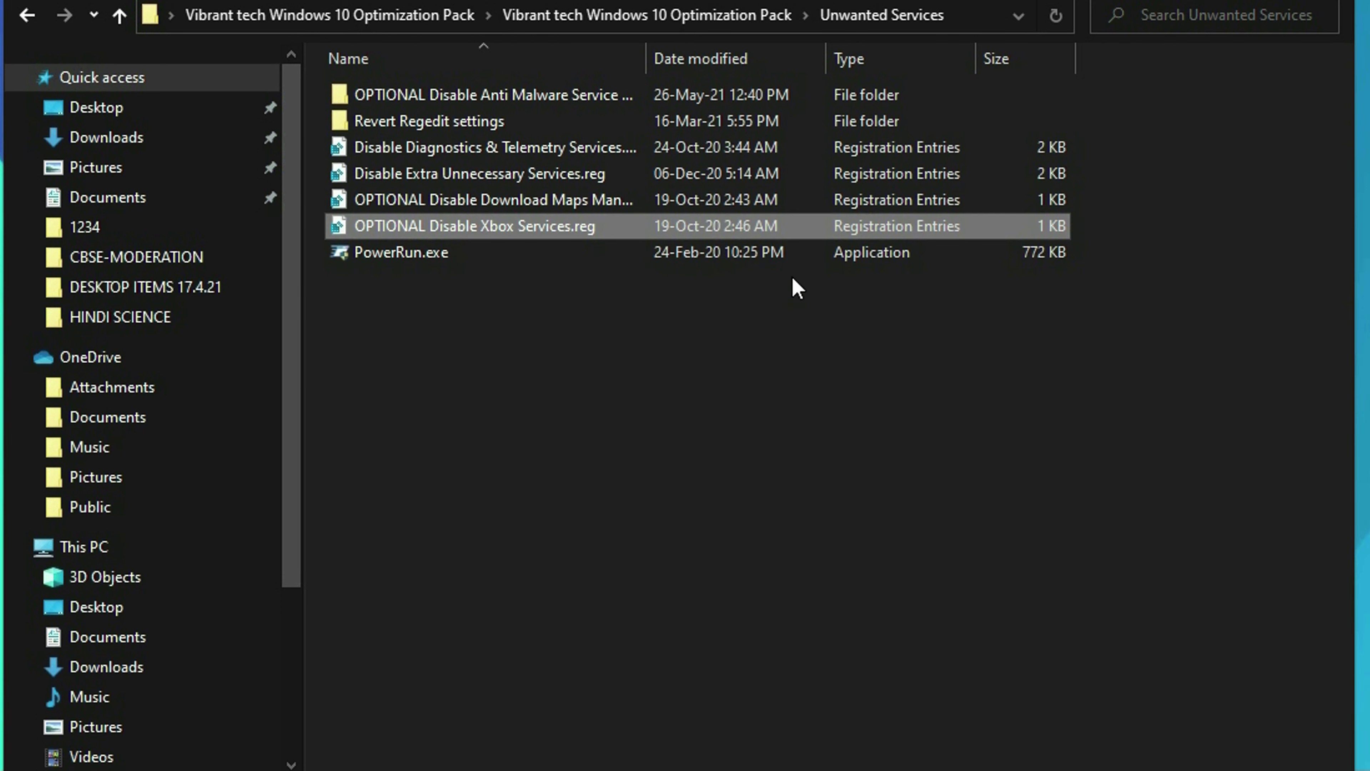
{"action": "left_click", "coordinate": [831, 462]}
{"action": "left_click", "coordinate": [888, 429]}
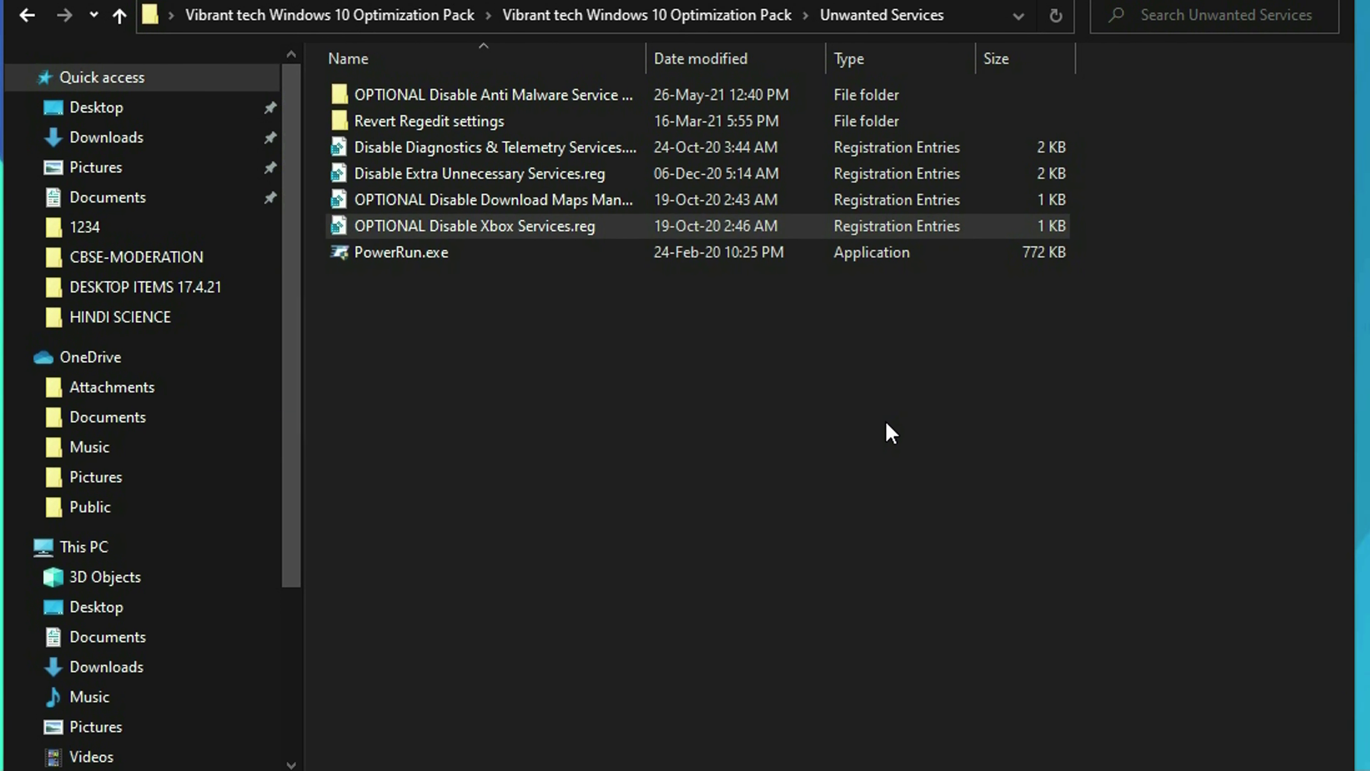
{"action": "right_click", "coordinate": [996, 402]}
{"action": "left_click", "coordinate": [908, 540]}
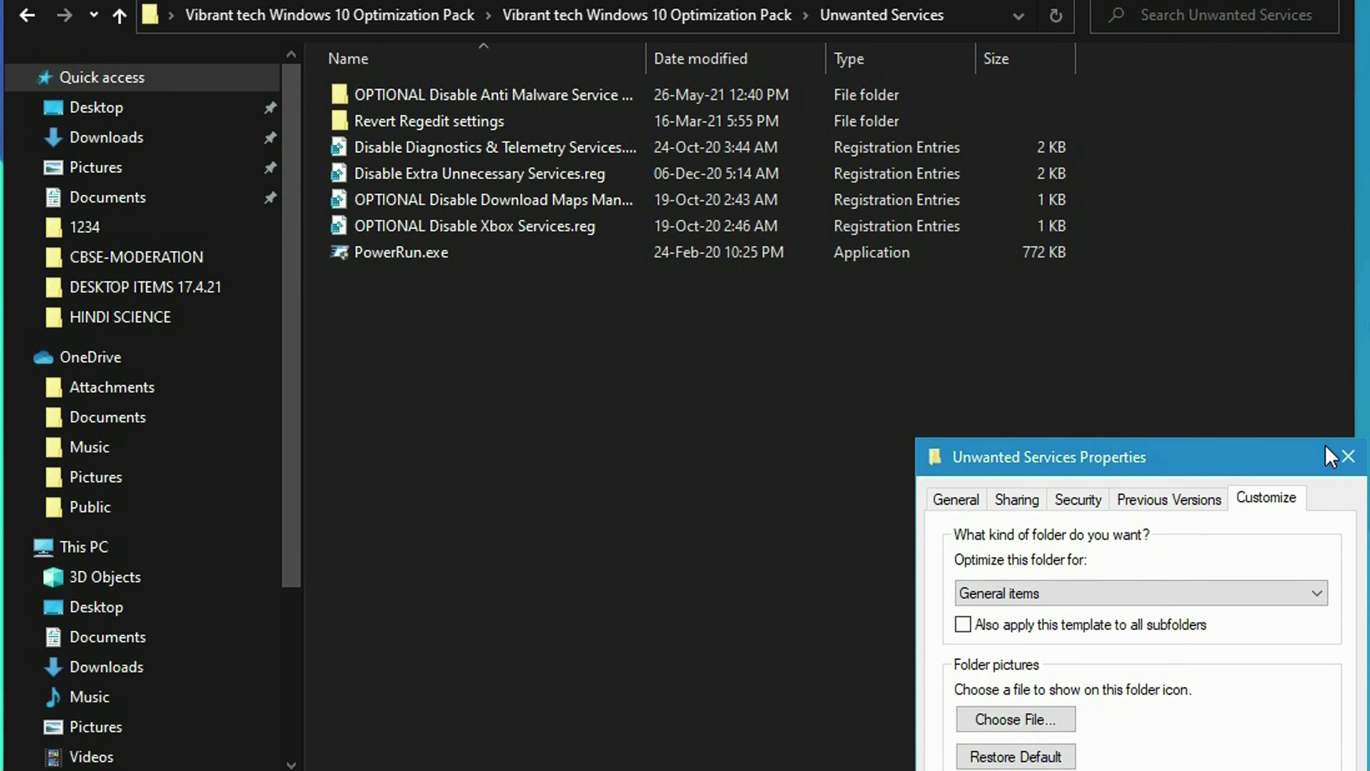
{"action": "left_click", "coordinate": [1343, 458]}
{"action": "right_click", "coordinate": [633, 424]}
{"action": "left_click", "coordinate": [870, 528]}
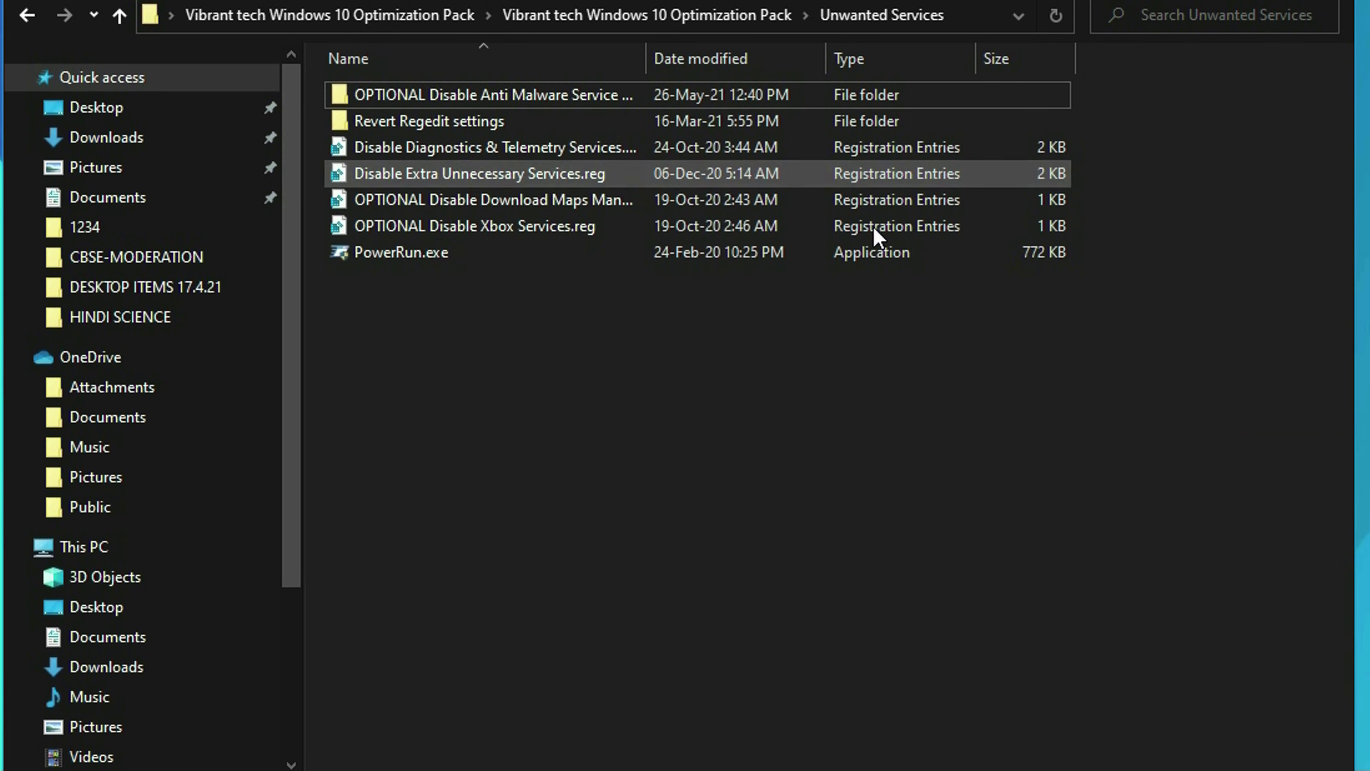
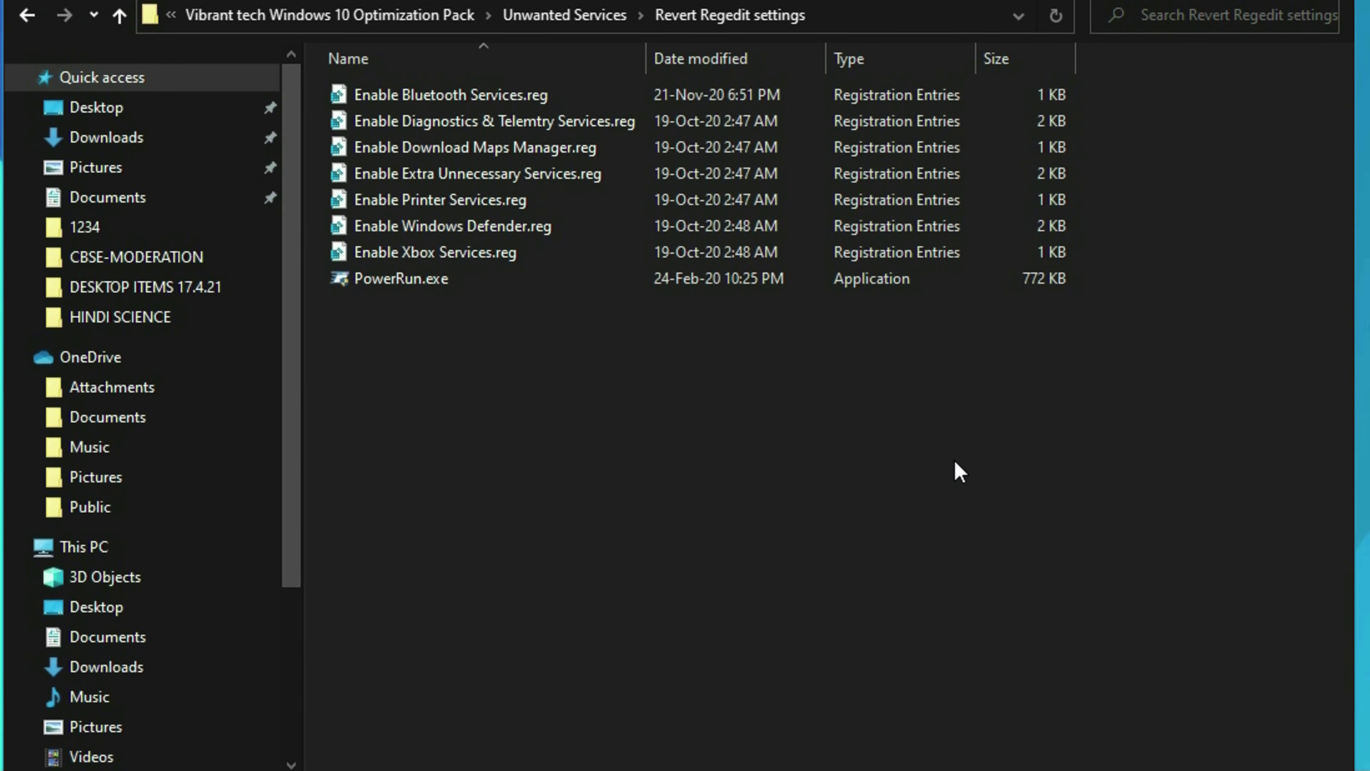
- Examine the registry files in the Revert Regedit settings folder, then return to the optimization pack's main folder
{"action": "left_click_drag", "start_coordinate": [957, 468], "coordinate": [453, 92]}
{"action": "left_click", "coordinate": [605, 438]}
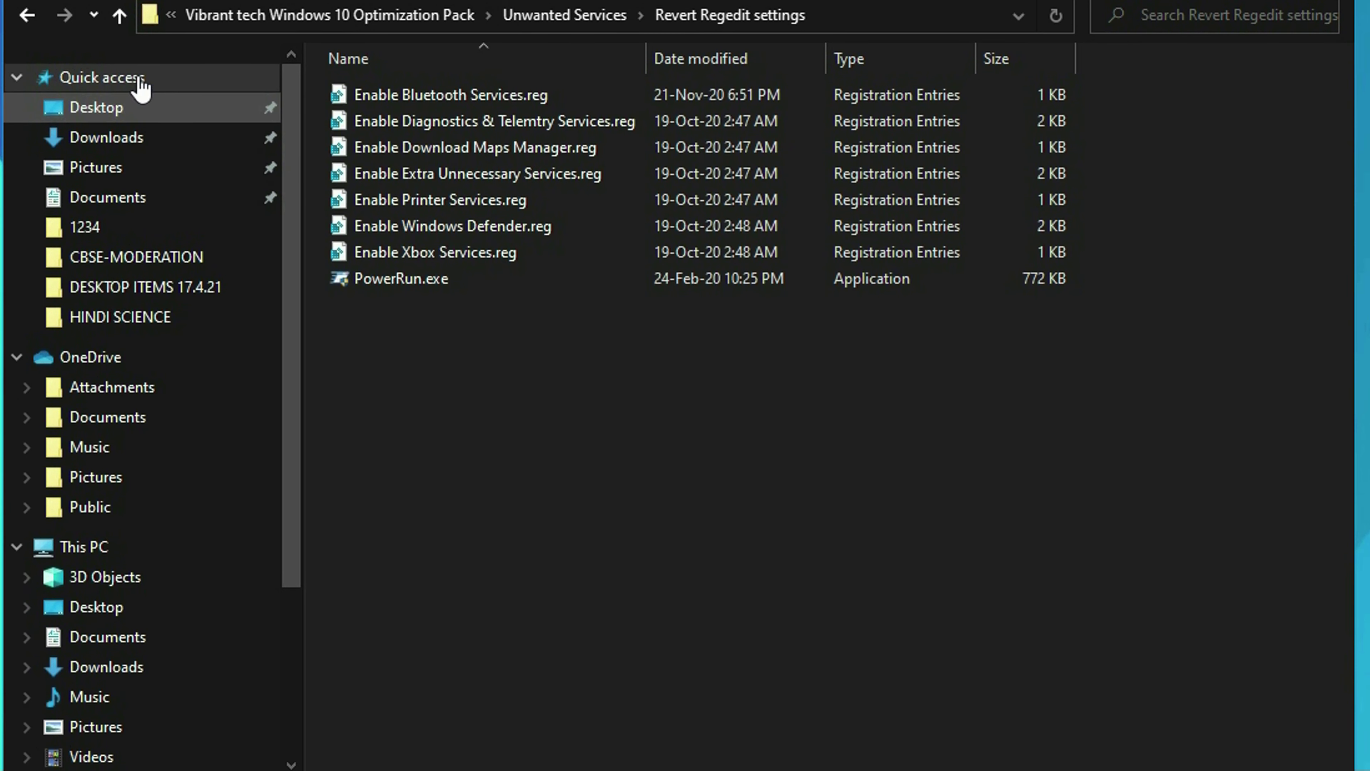
{"action": "left_click", "coordinate": [30, 16]}
{"action": "left_click", "coordinate": [30, 16]}
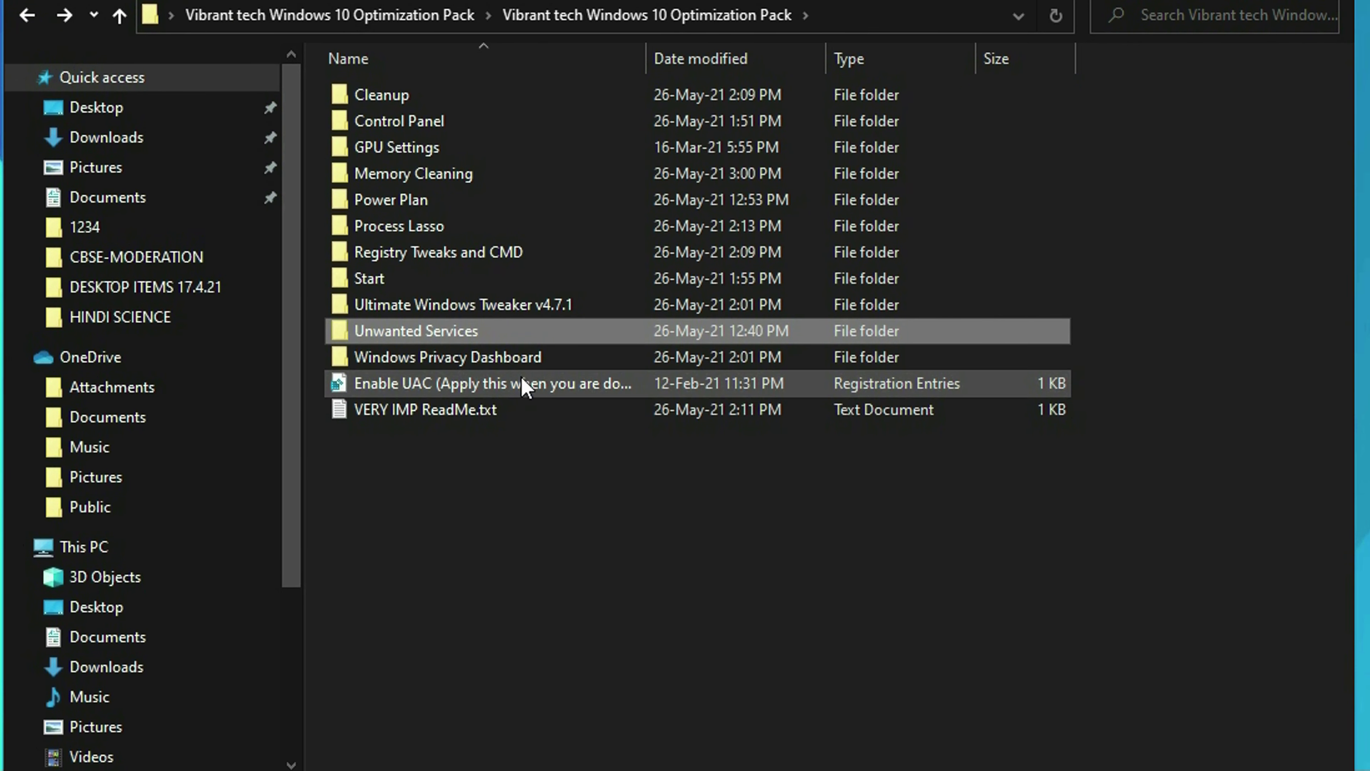
- Display the optimization pack's main folder with large icons and open the Windows Privacy Dashboard folder
{"action": "left_click", "coordinate": [298, 2]}
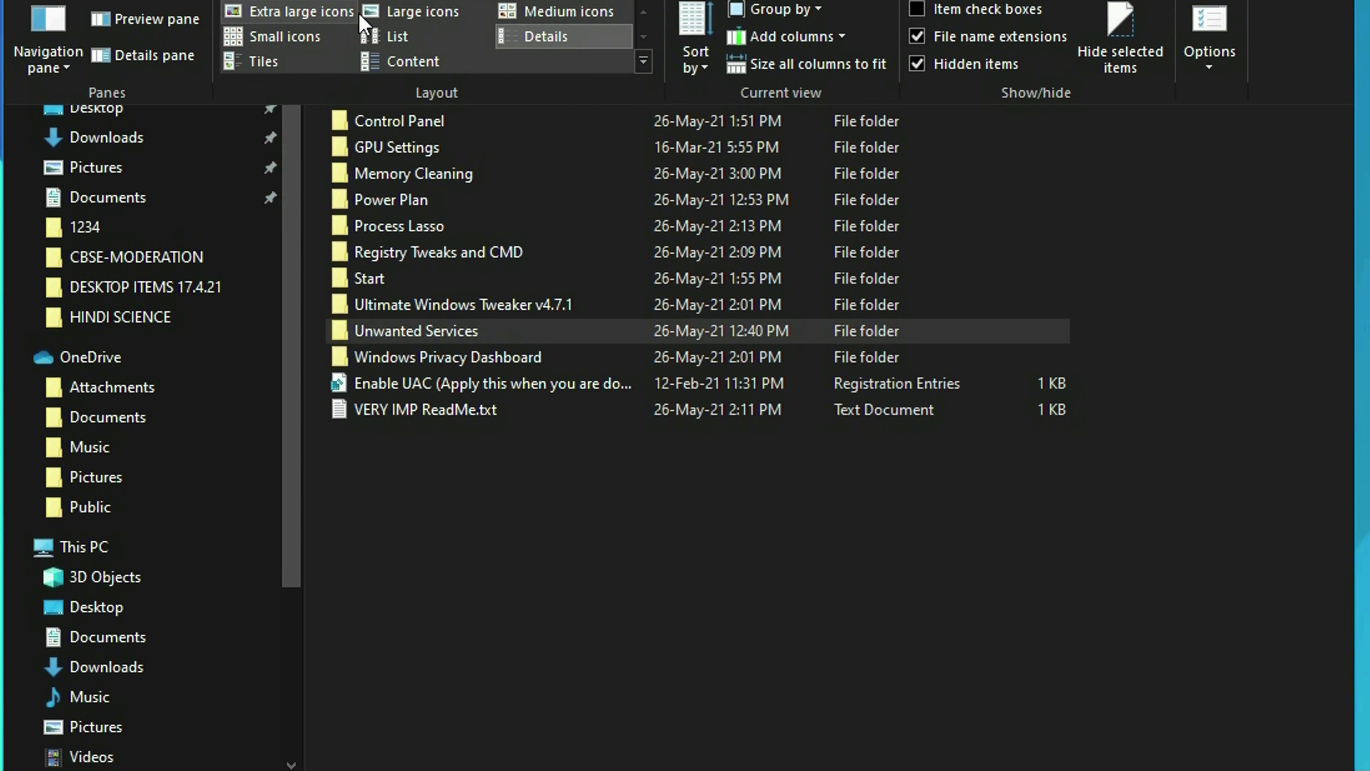
{"action": "left_click", "coordinate": [396, 14]}
{"action": "left_click", "coordinate": [810, 327]}
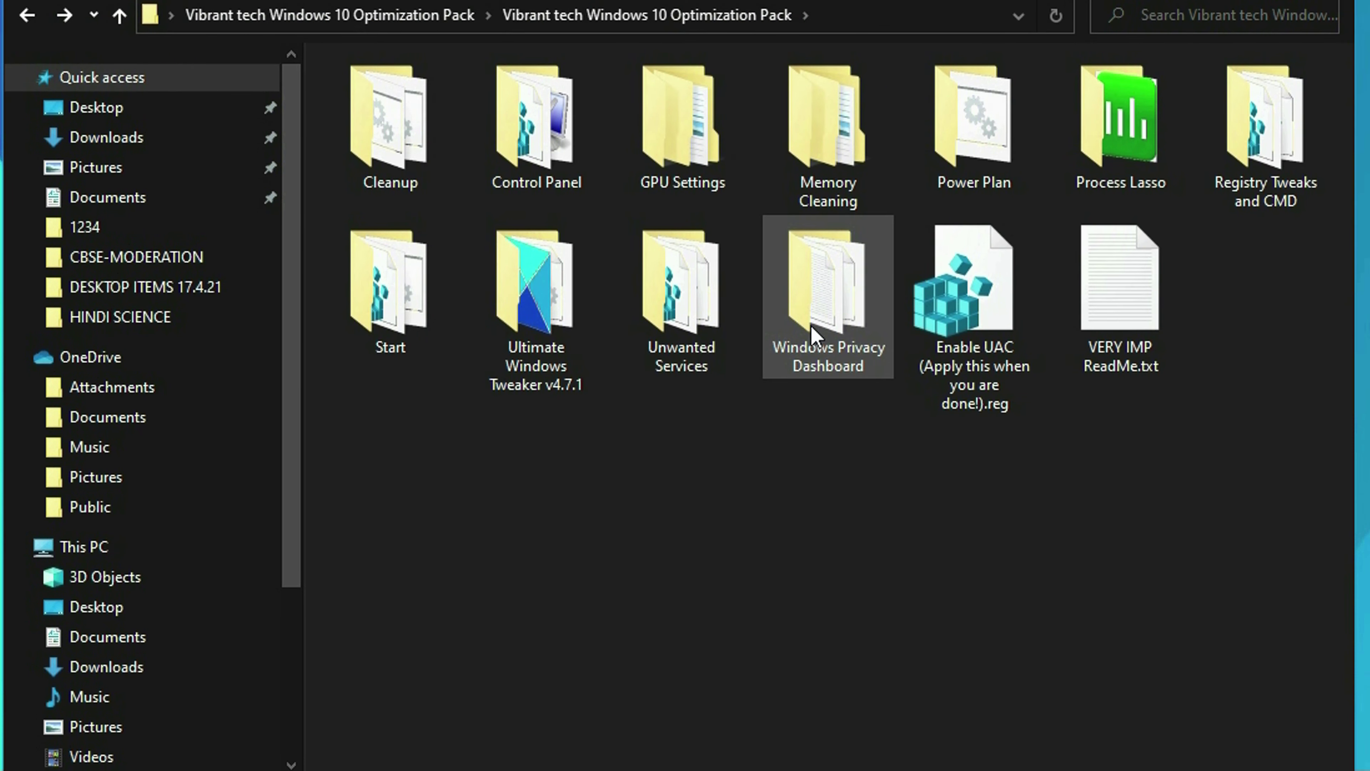
{"action": "double_click", "coordinate": [810, 324]}
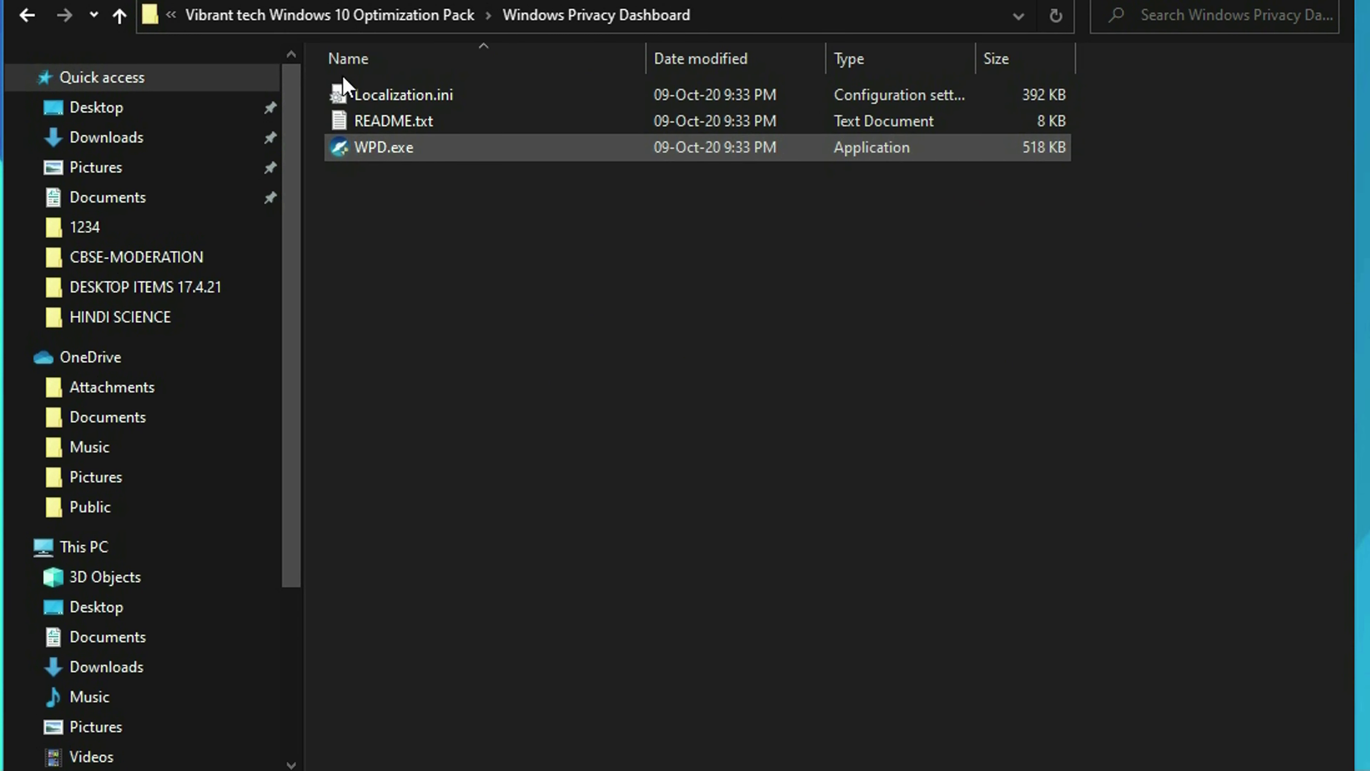
- Display the Windows Privacy Dashboard folder with large icons and run WPD.exe
{"action": "left_click", "coordinate": [335, 2]}
{"action": "left_click", "coordinate": [415, 11]}
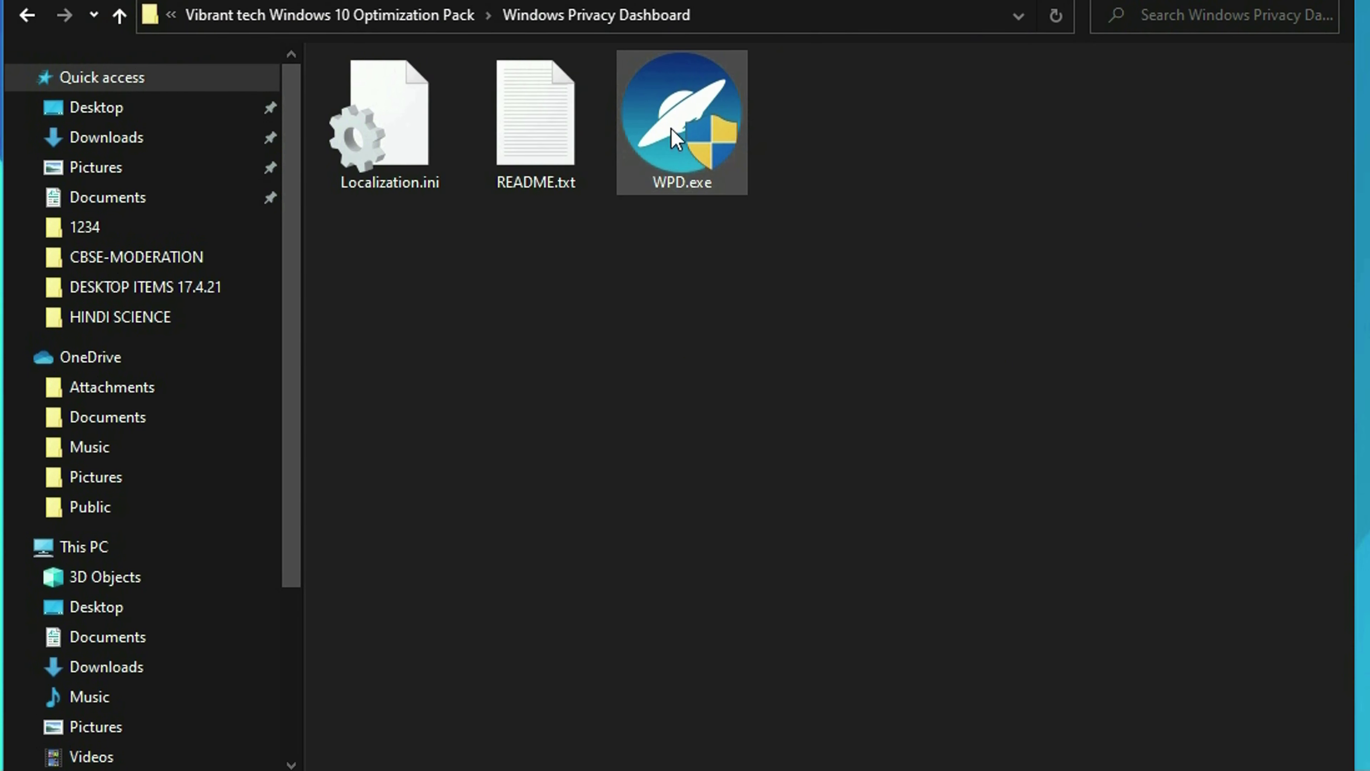
{"action": "double_click", "coordinate": [722, 143]}
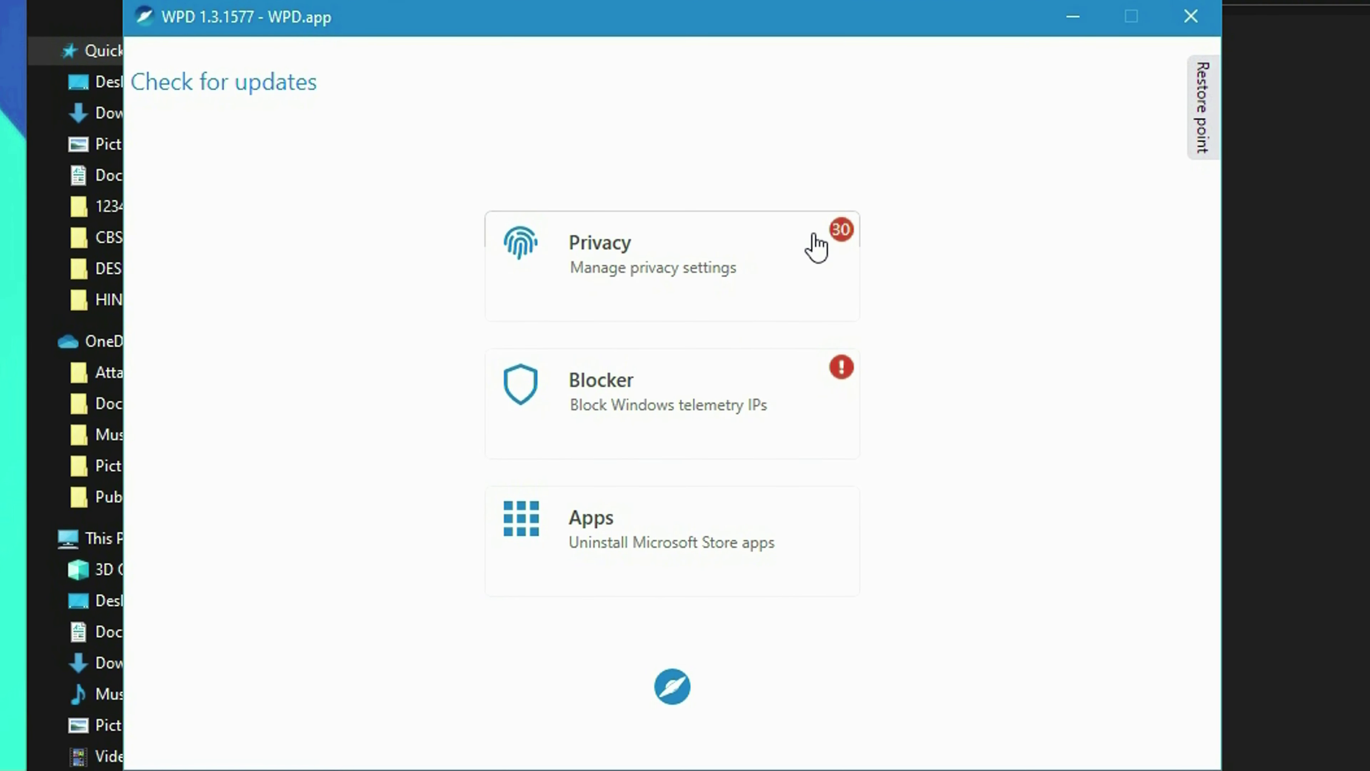
- In WPD's Privacy settings, turn off all Local Group Policy options from Windows Customer Experience Improvement Program through Microsoft consumer experiences
{"action": "left_click", "coordinate": [817, 247]}
{"action": "scroll", "coordinate": [327, 628], "scroll_direction": "down", "scroll_amount": 8}
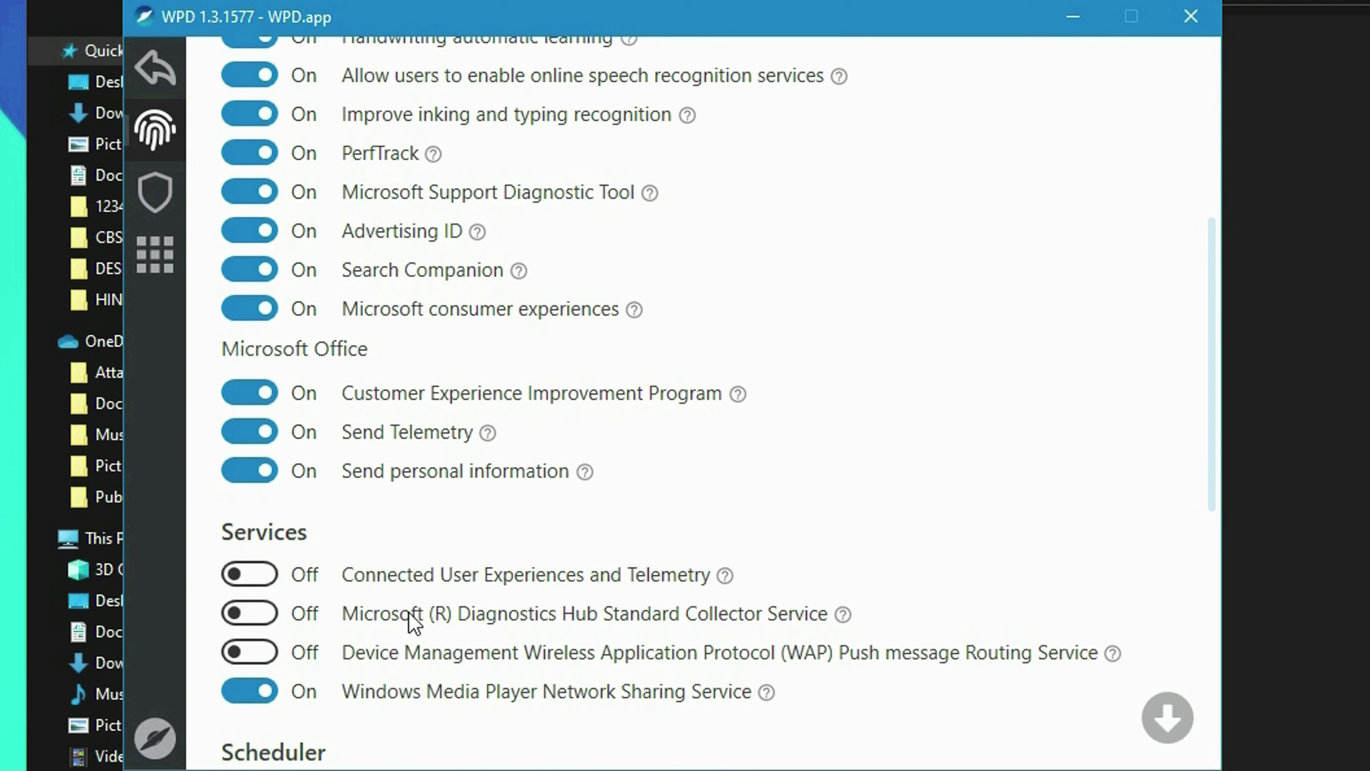
{"action": "scroll", "coordinate": [378, 486], "scroll_direction": "up", "scroll_amount": 8}
{"action": "left_click", "coordinate": [244, 168]}
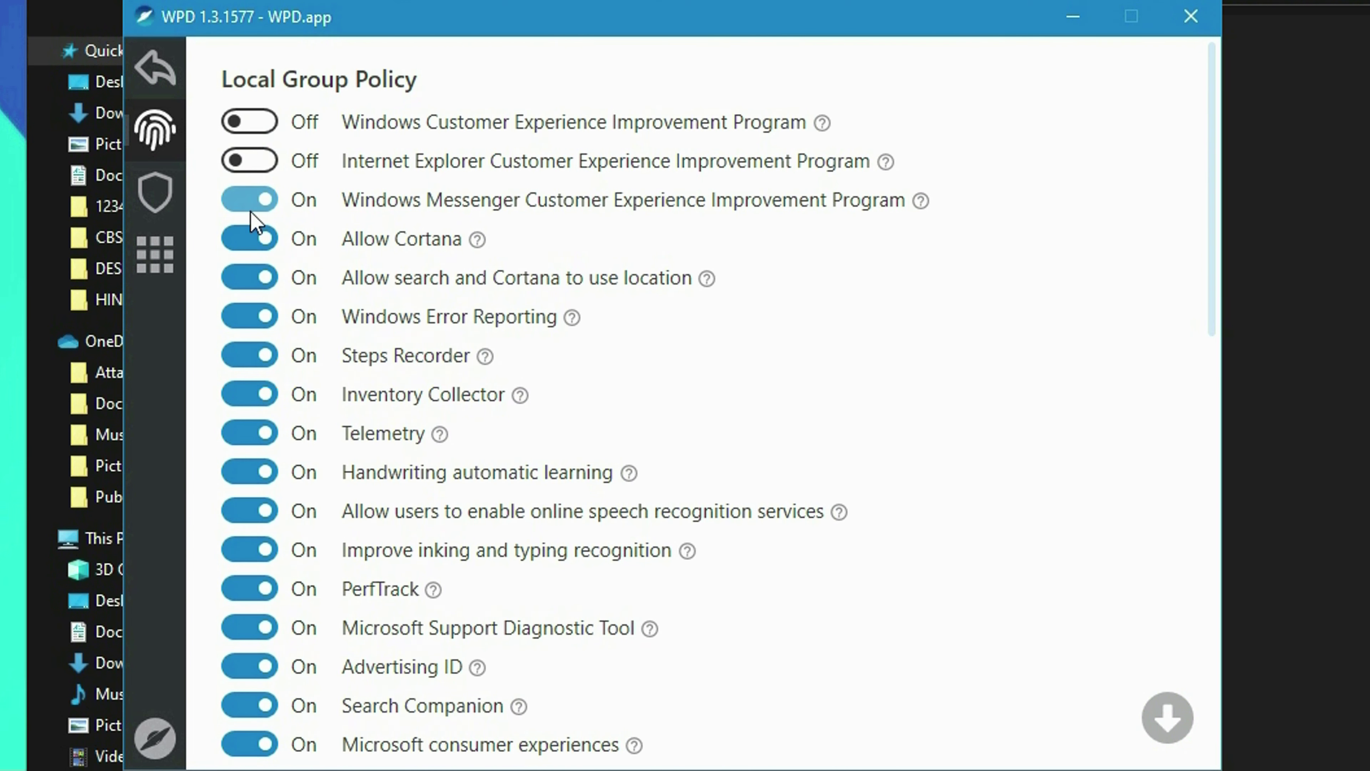
{"action": "left_click", "coordinate": [249, 240]}
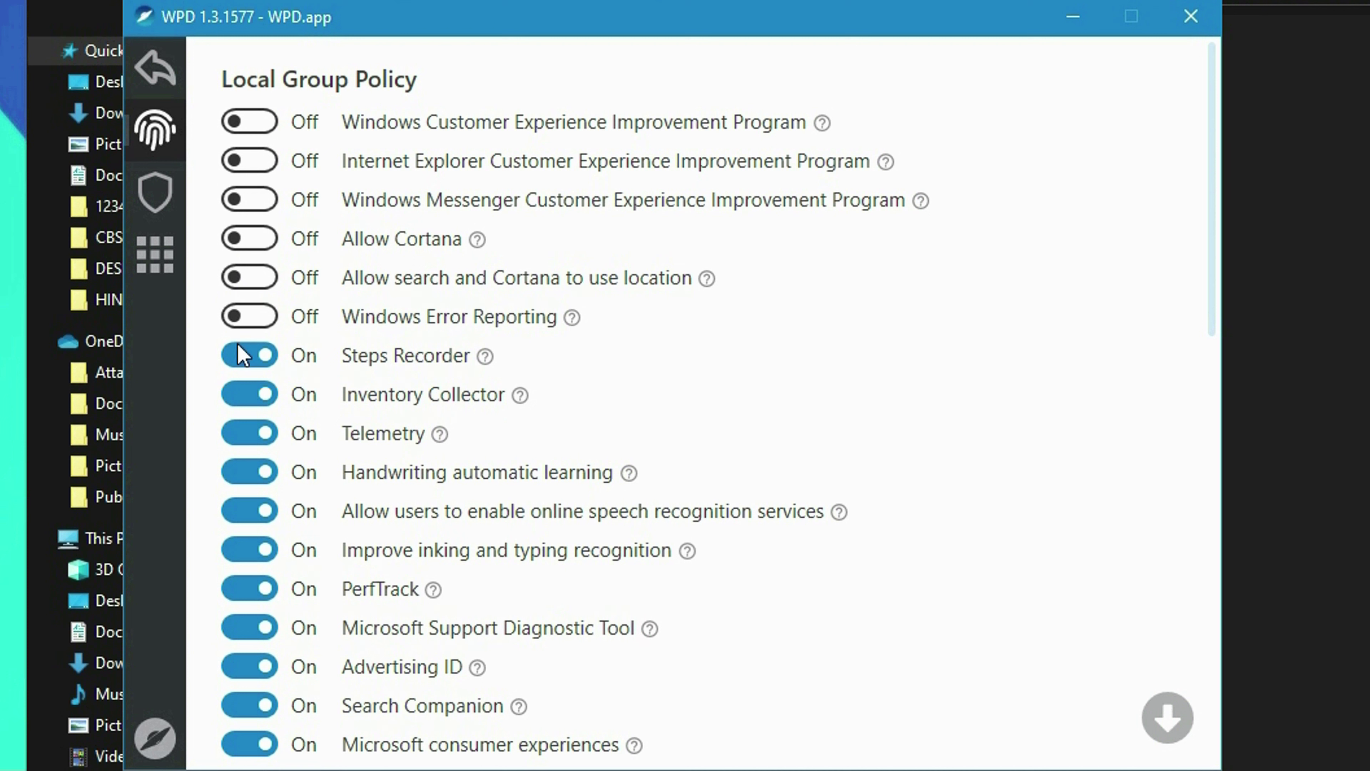
{"action": "left_click", "coordinate": [257, 394]}
{"action": "left_click", "coordinate": [263, 472]}
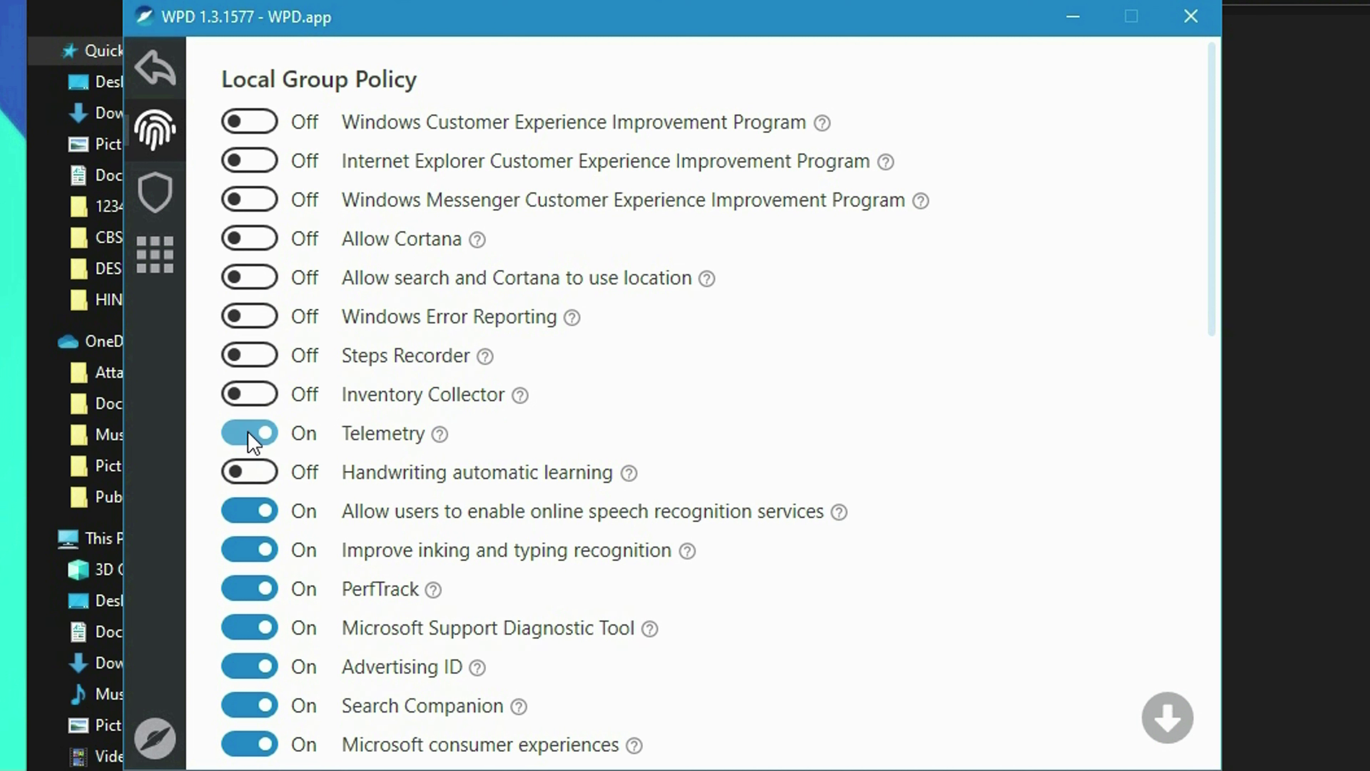
{"action": "left_click", "coordinate": [254, 434]}
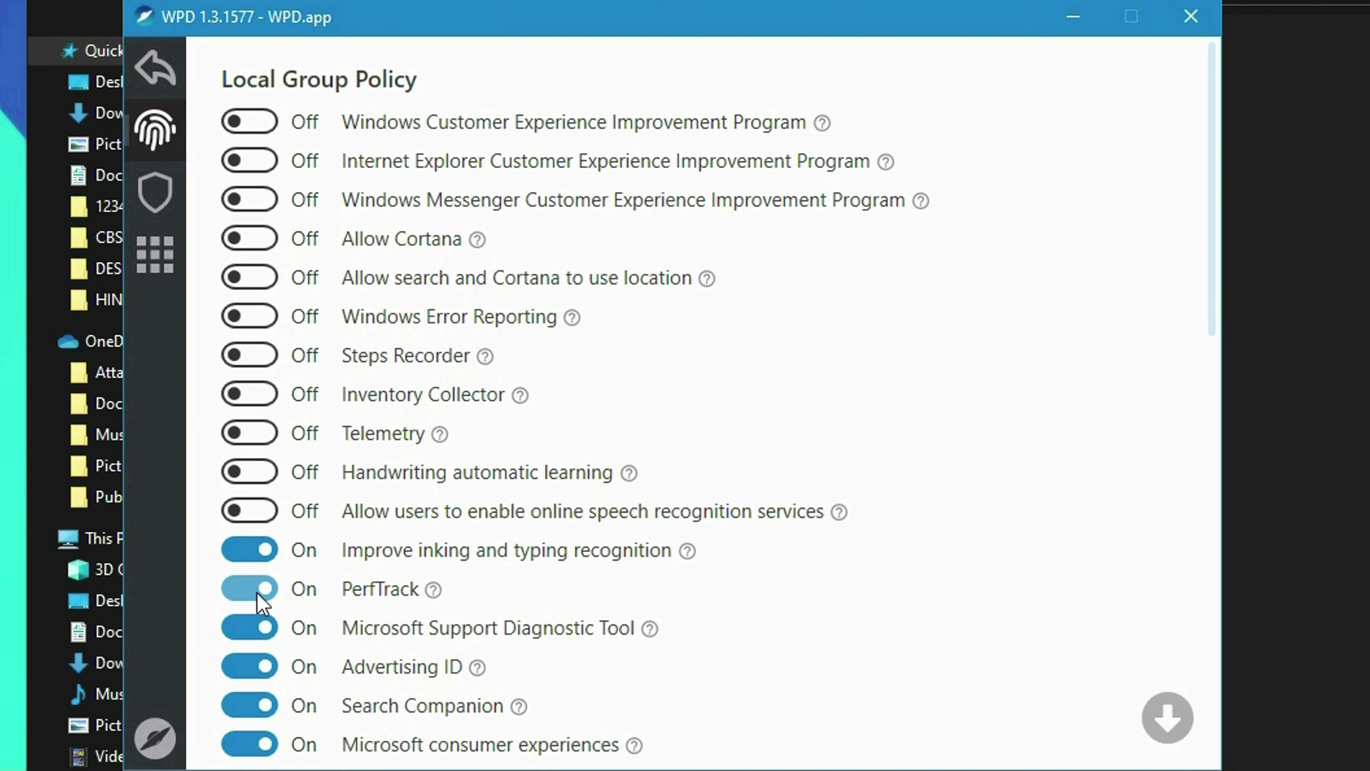
{"action": "left_click", "coordinate": [247, 554]}
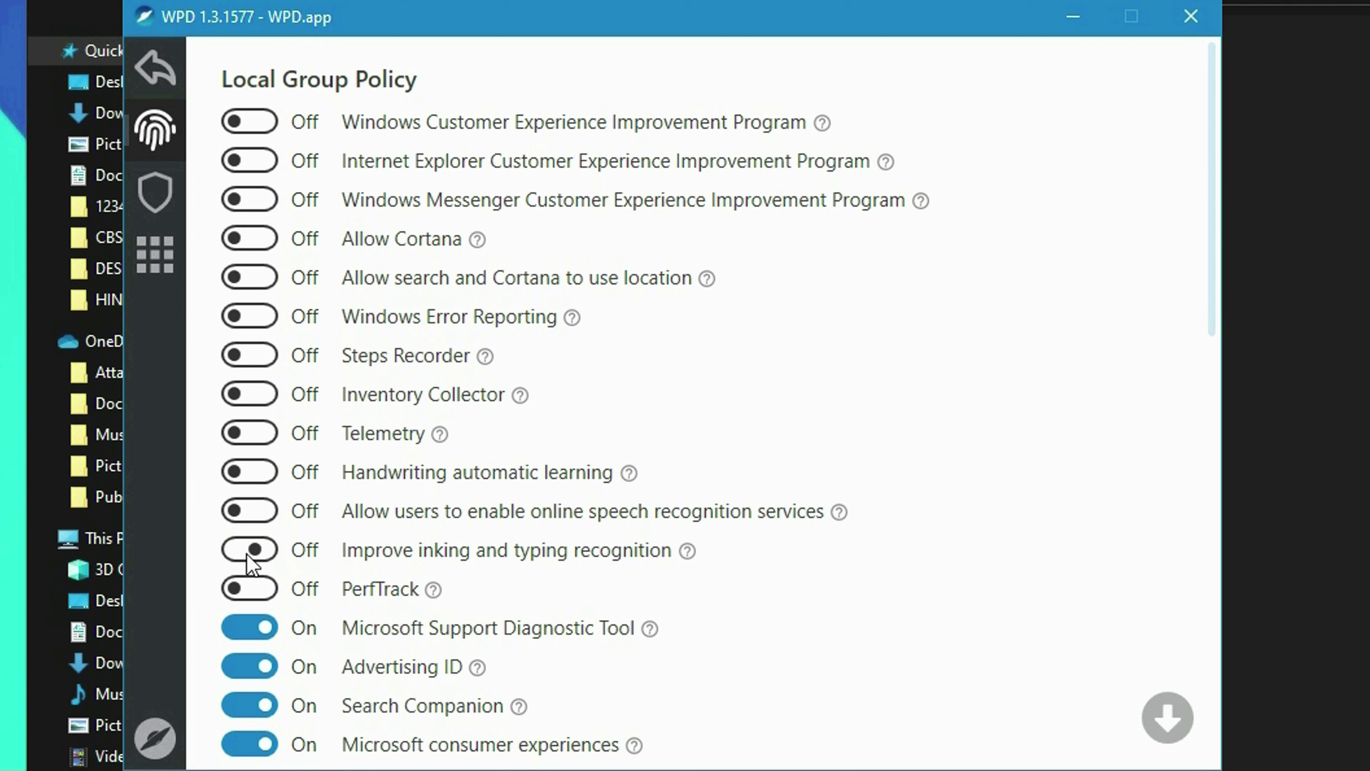
{"action": "left_click", "coordinate": [261, 641]}
{"action": "left_click", "coordinate": [246, 725]}
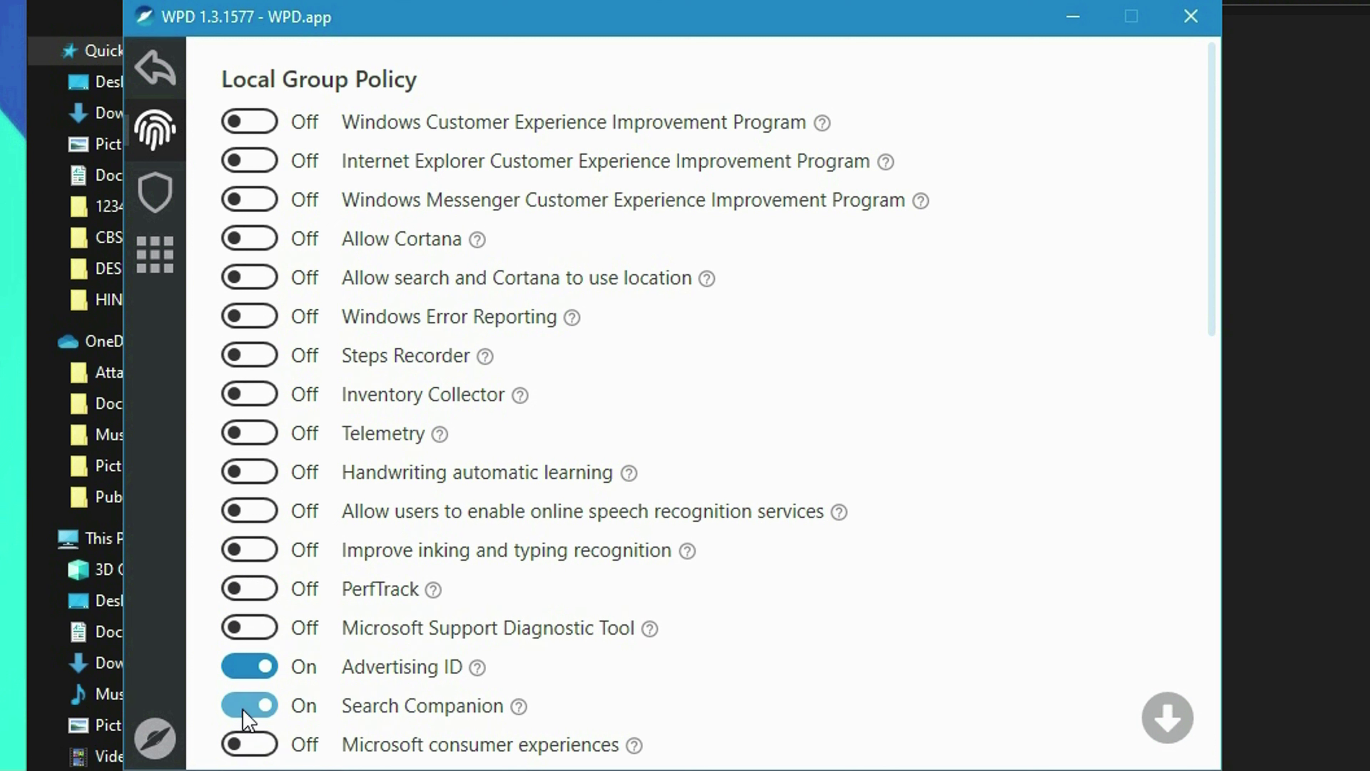
{"action": "left_click", "coordinate": [247, 672]}
- Turn off the Microsoft Office Customer Experience, Send Telemetry and Send personal information options, plus the Windows Media Player Network Sharing Service
{"action": "scroll", "coordinate": [254, 621], "scroll_direction": "down", "scroll_amount": 5}
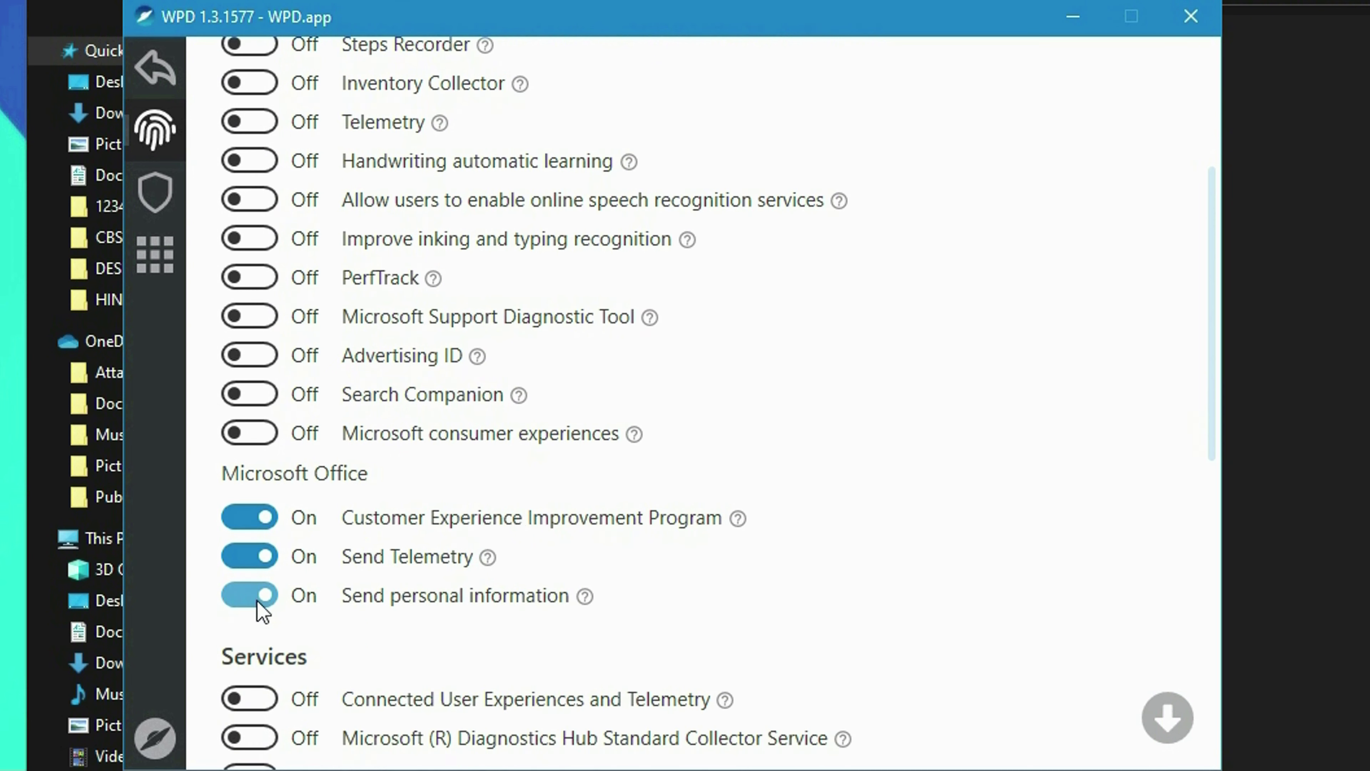
{"action": "left_click", "coordinate": [252, 556]}
{"action": "left_click", "coordinate": [251, 517]}
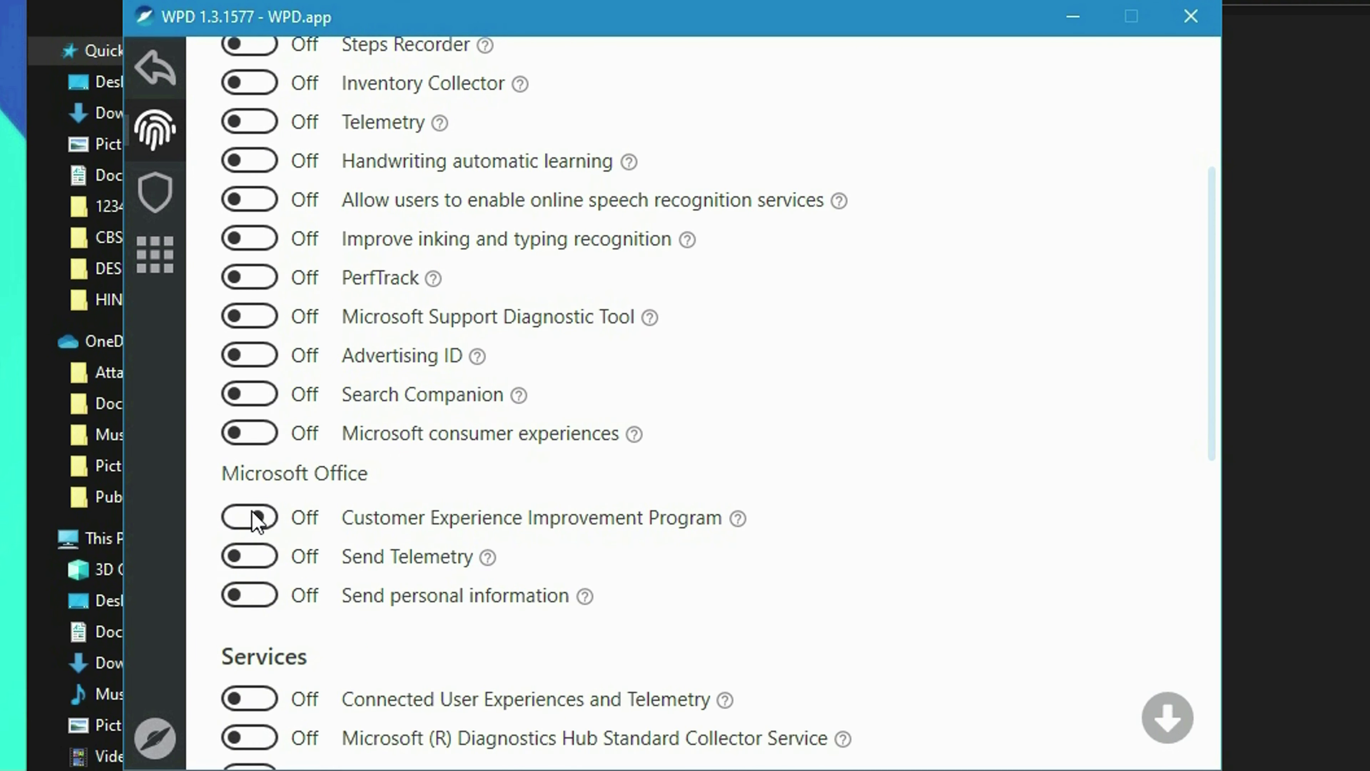
{"action": "scroll", "coordinate": [254, 516], "scroll_direction": "down", "scroll_amount": 5}
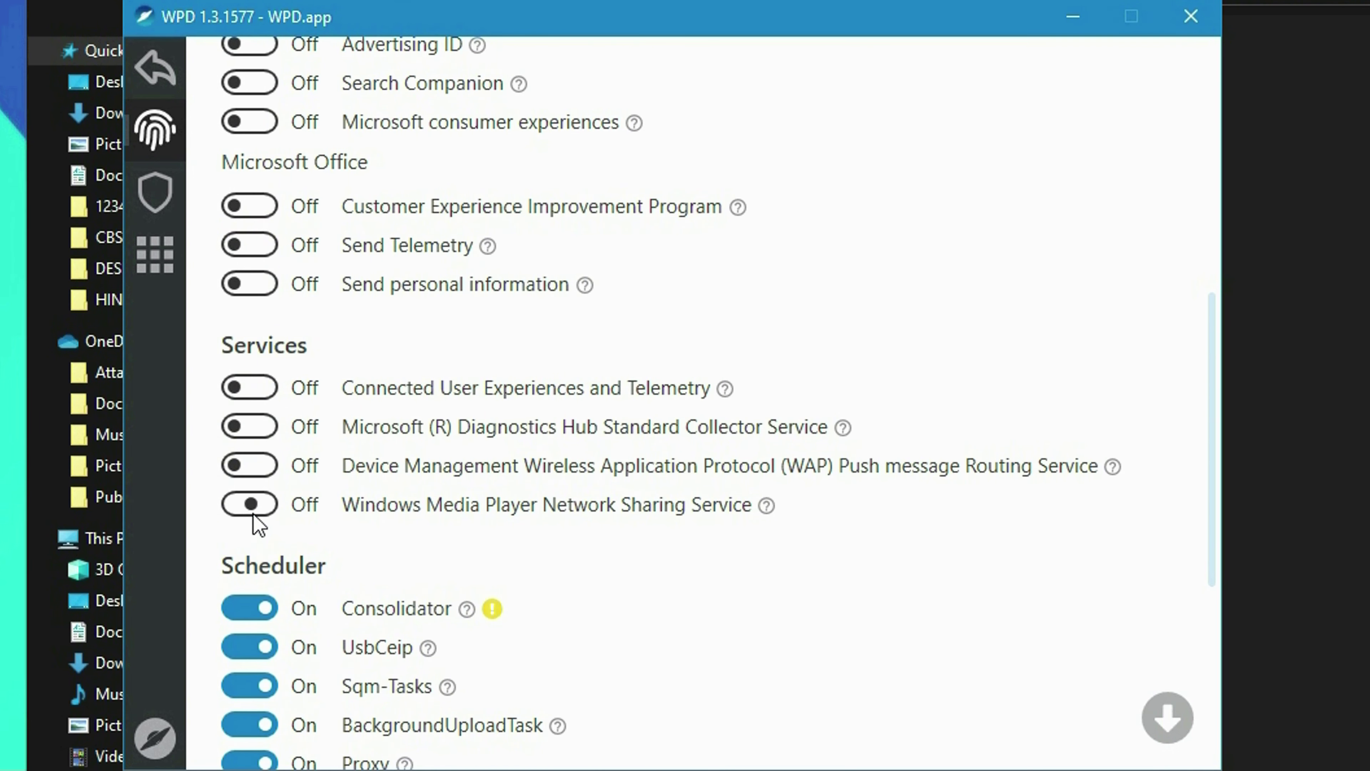
- Turn off all remaining Scheduler tasks, from Consolidator through Microsoft Compatibility Appraiser, ProgramDataUpdater, GatherNetworkInfo and Device Census
{"action": "scroll", "coordinate": [254, 515], "scroll_direction": "down", "scroll_amount": 5}
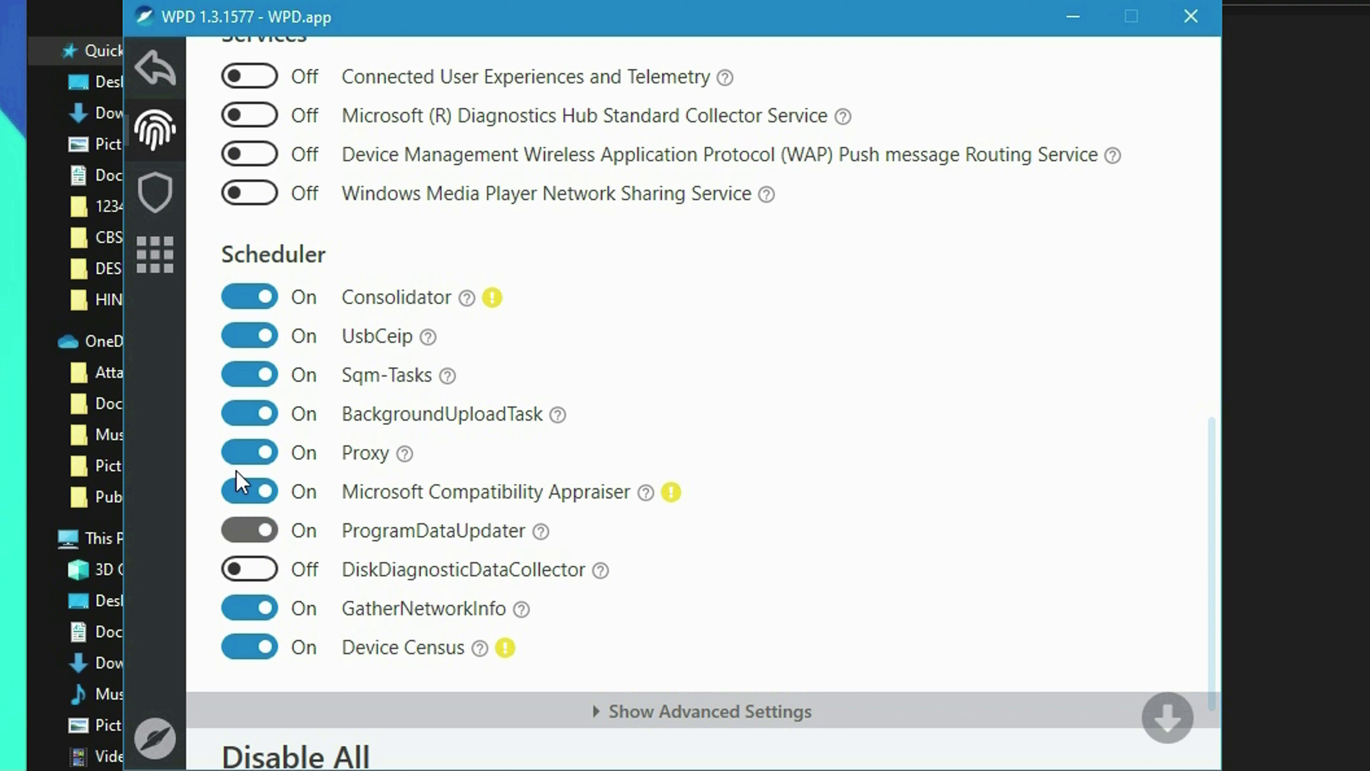
{"action": "left_click", "coordinate": [243, 491]}
{"action": "left_click", "coordinate": [246, 452]}
{"action": "left_click", "coordinate": [253, 415]}
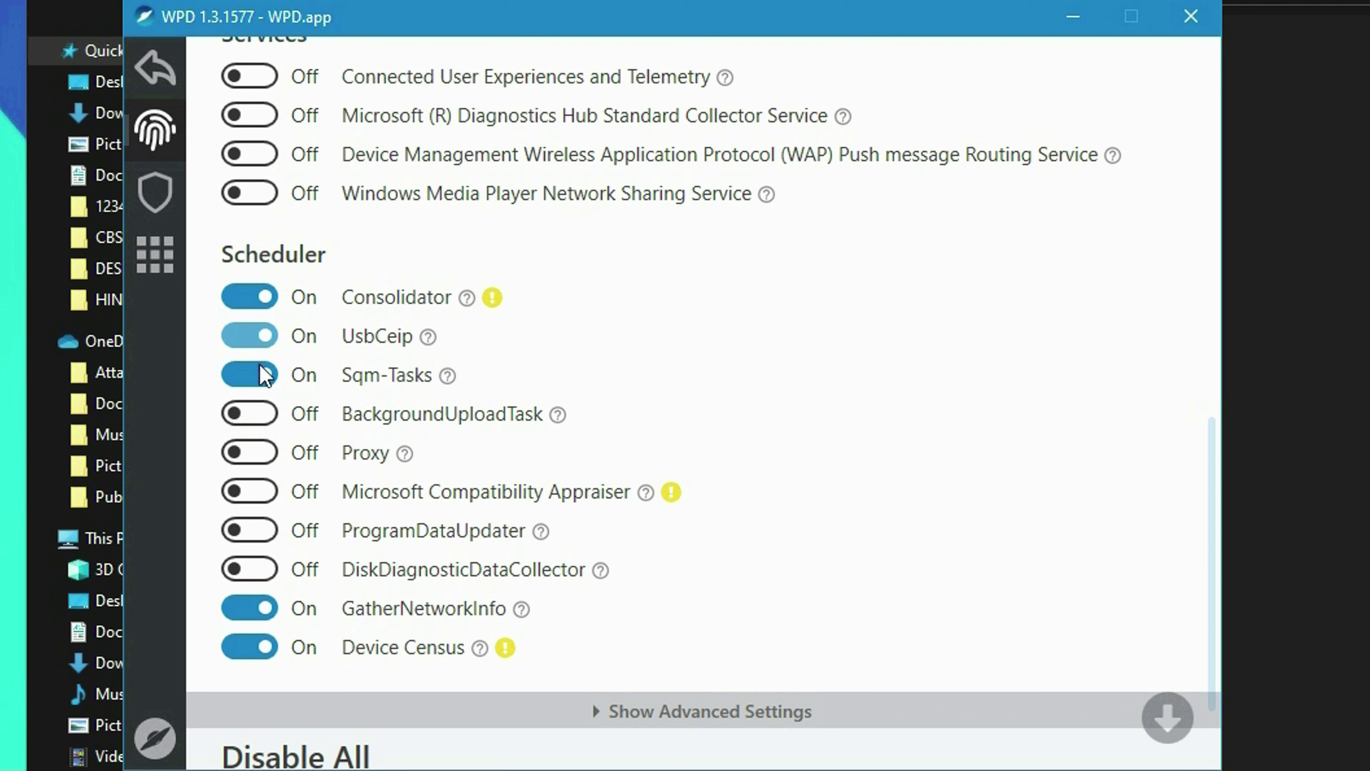
{"action": "left_click", "coordinate": [251, 336]}
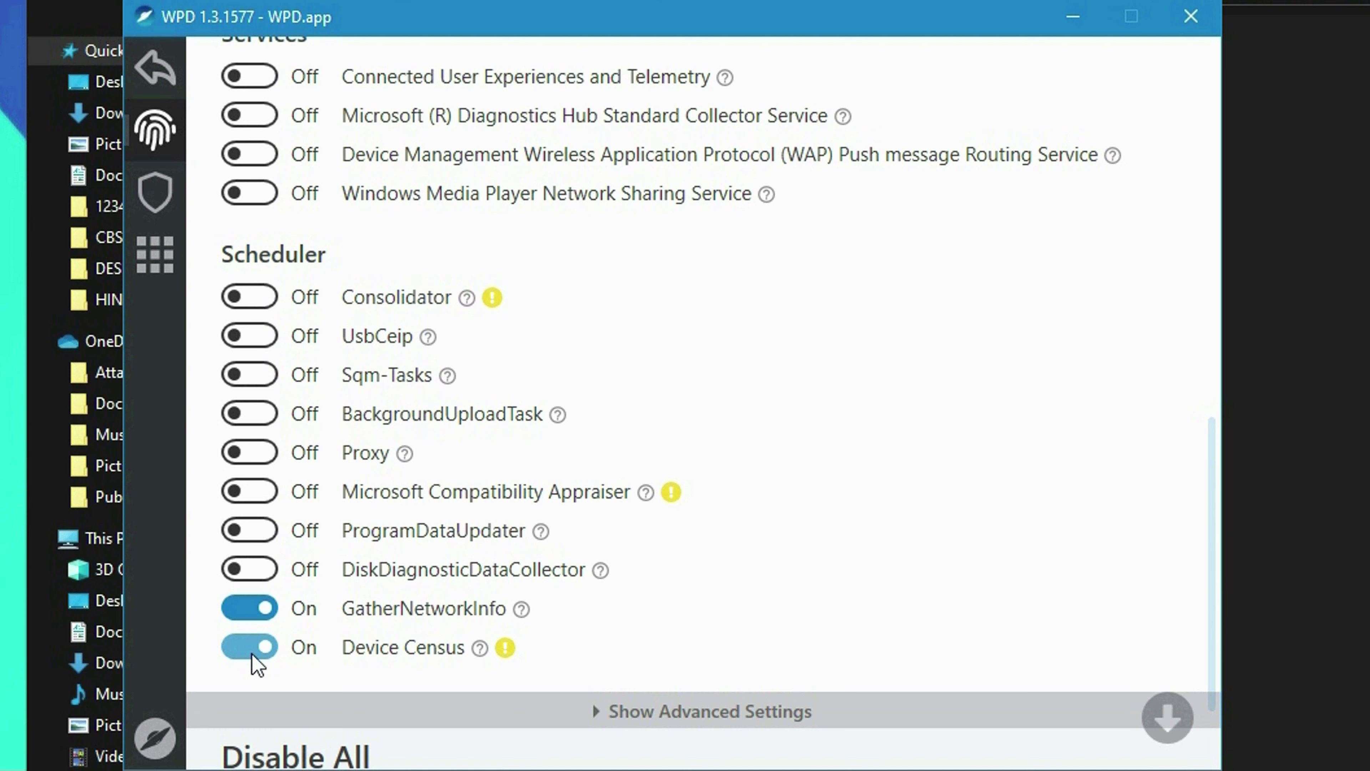
{"action": "left_click", "coordinate": [259, 647]}
{"action": "scroll", "coordinate": [389, 469], "scroll_direction": "down", "scroll_amount": 2}
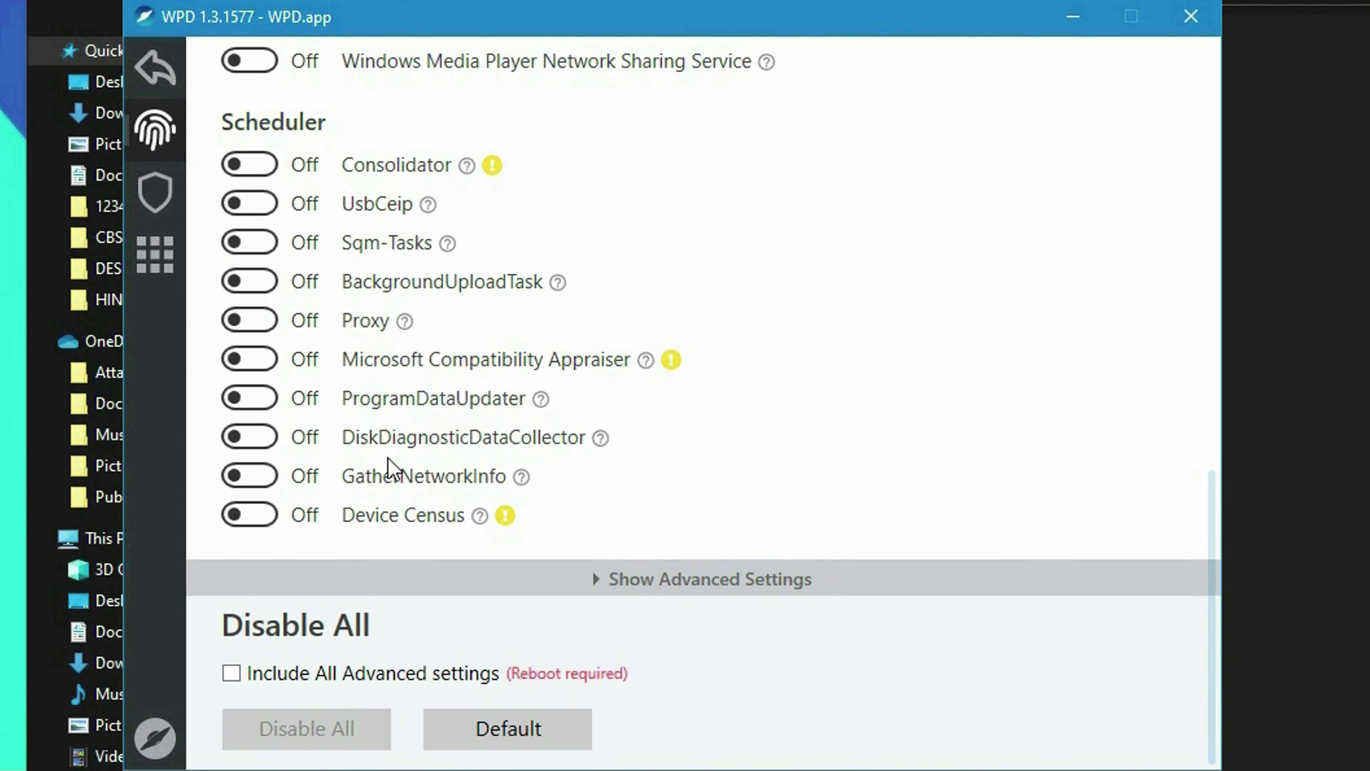
{"action": "scroll", "coordinate": [636, 391], "scroll_direction": "up", "scroll_amount": 9}
{"action": "scroll", "coordinate": [636, 404], "scroll_direction": "up", "scroll_amount": 10}
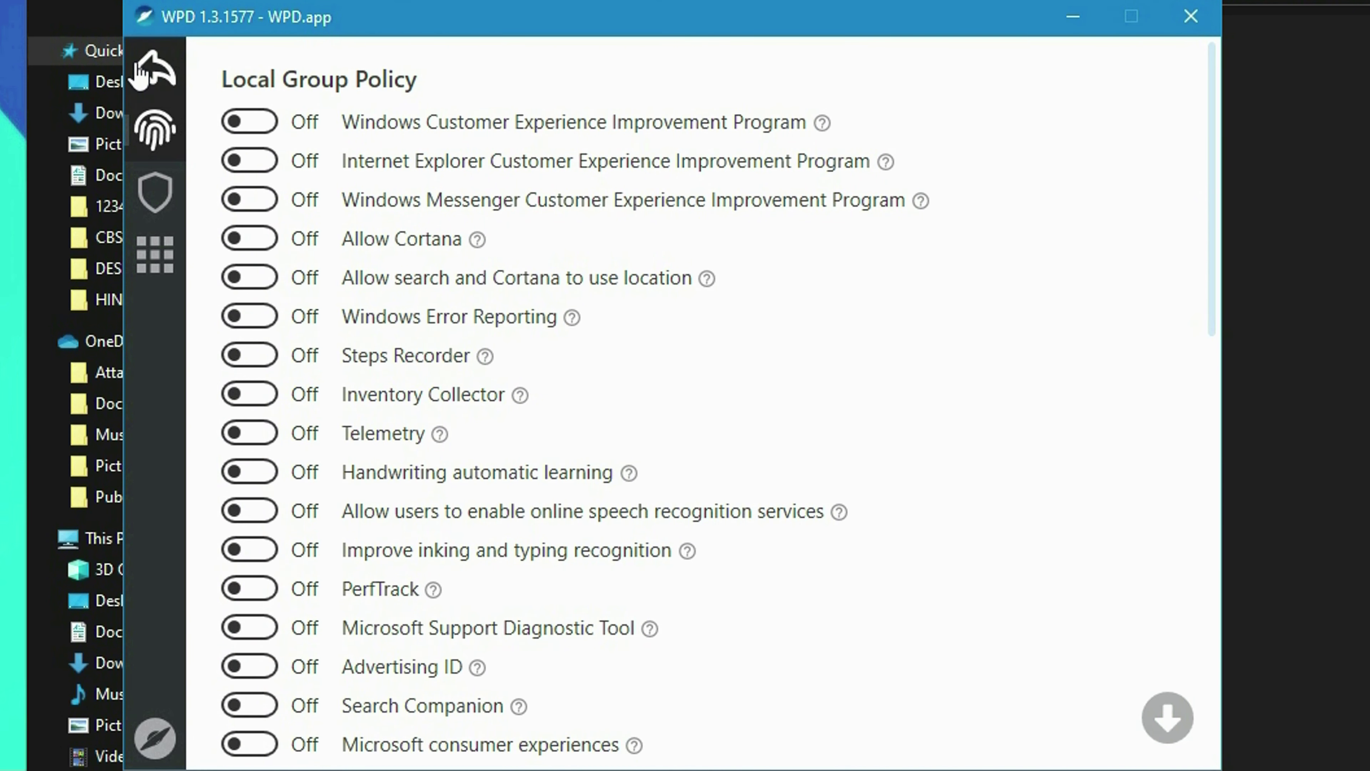
- Enable the Blocker's Spy rule to block Windows Spy / Telemetry, then close WPD
{"action": "left_click", "coordinate": [154, 68]}
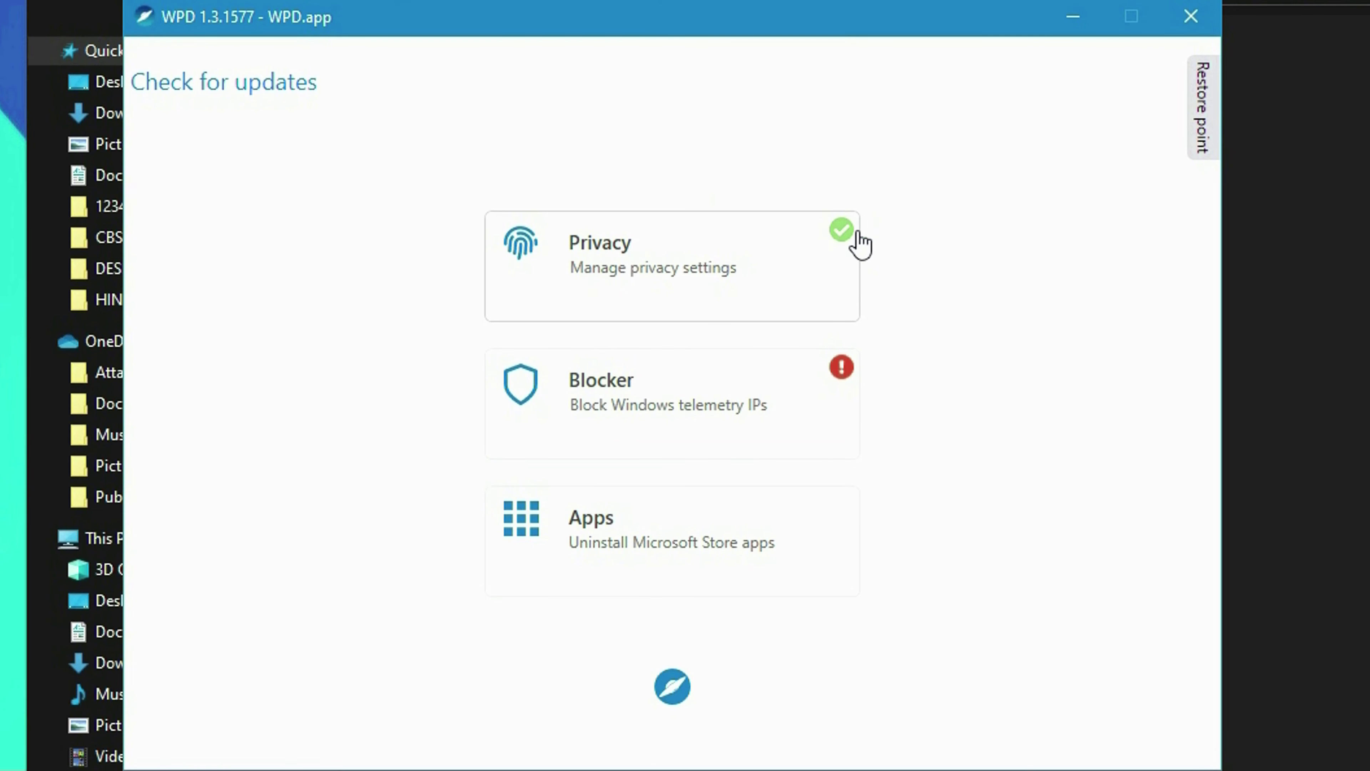
{"action": "left_click", "coordinate": [839, 396]}
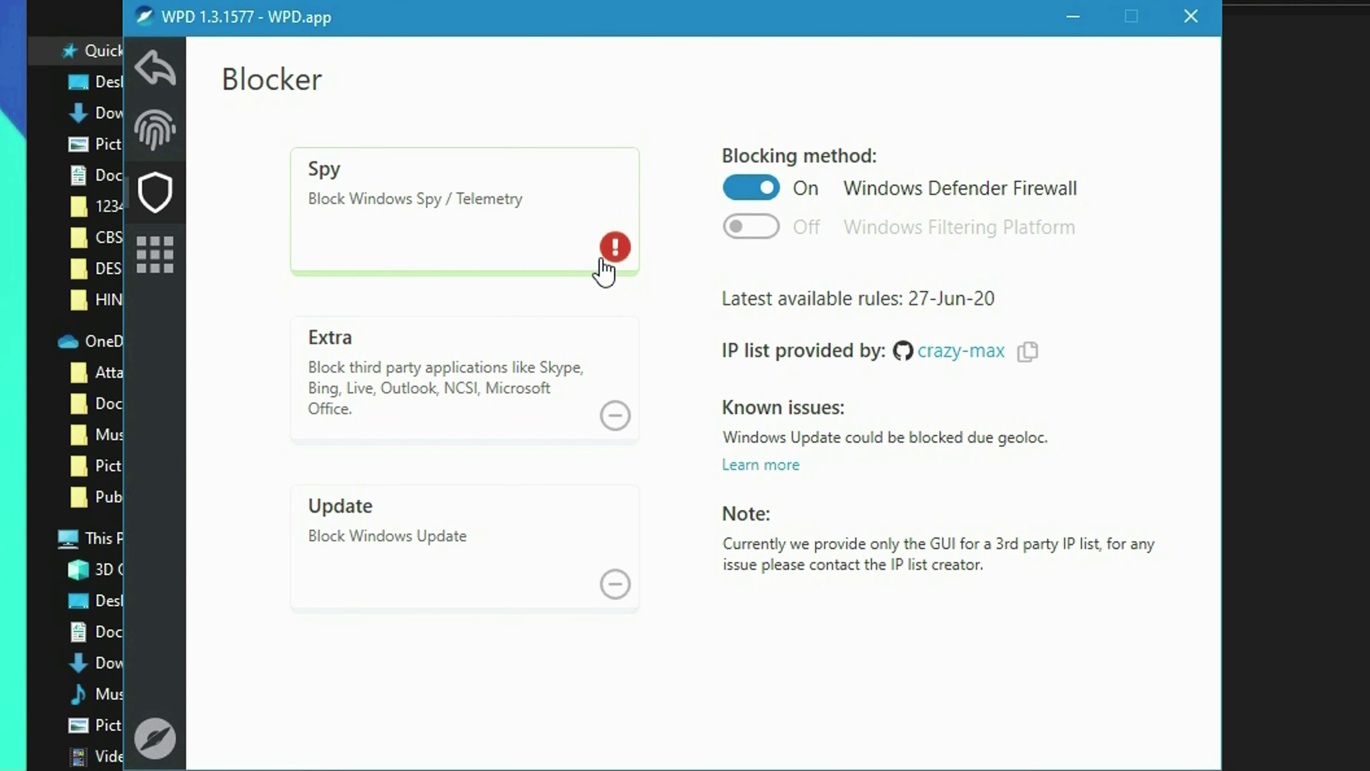
{"action": "left_click", "coordinate": [618, 247]}
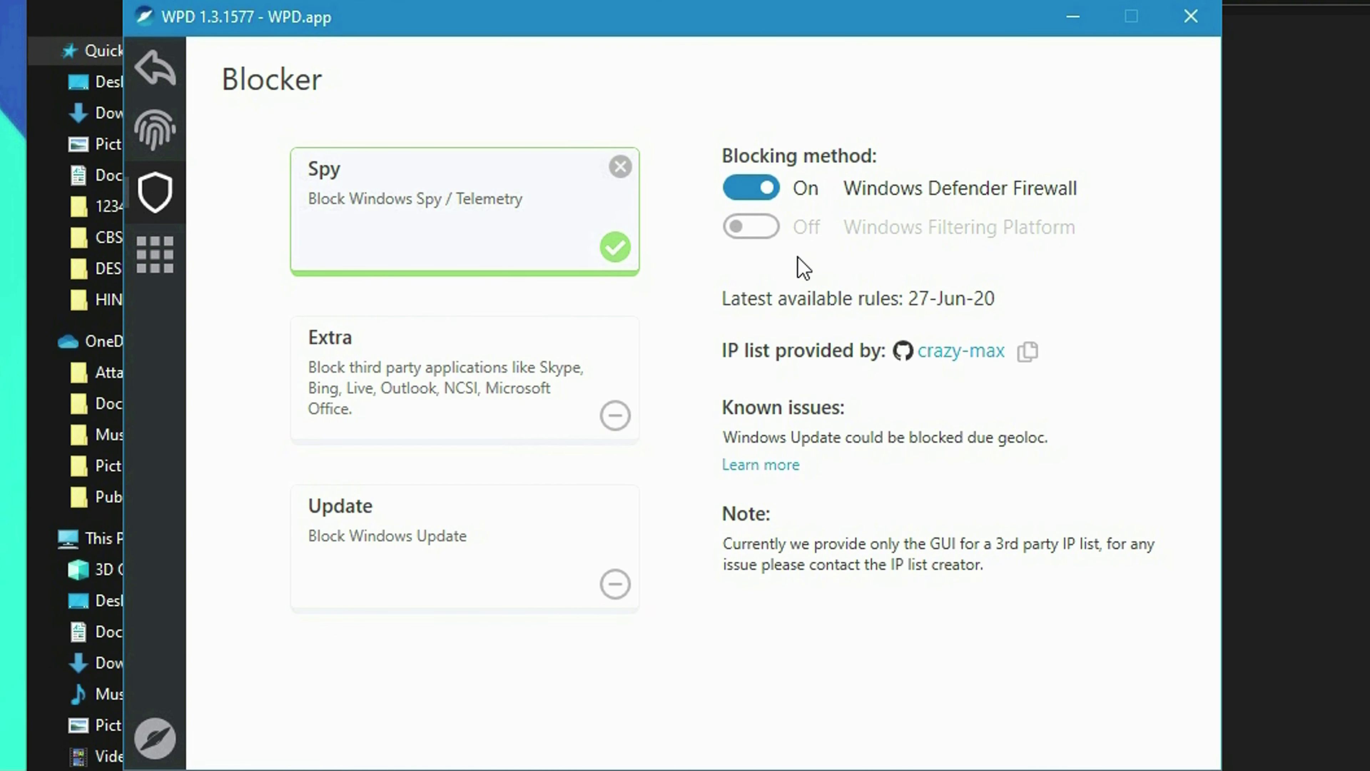
{"action": "left_click", "coordinate": [155, 76]}
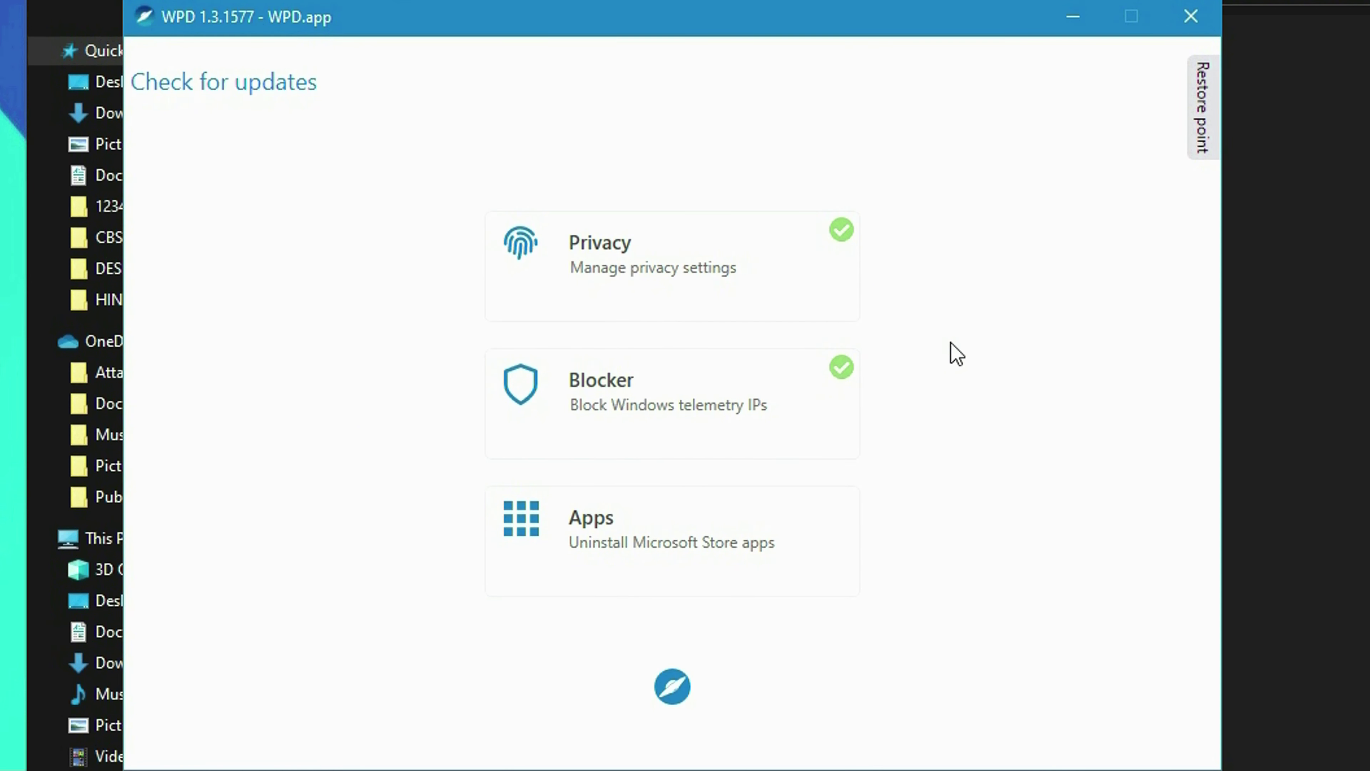
{"action": "left_click", "coordinate": [1191, 16]}
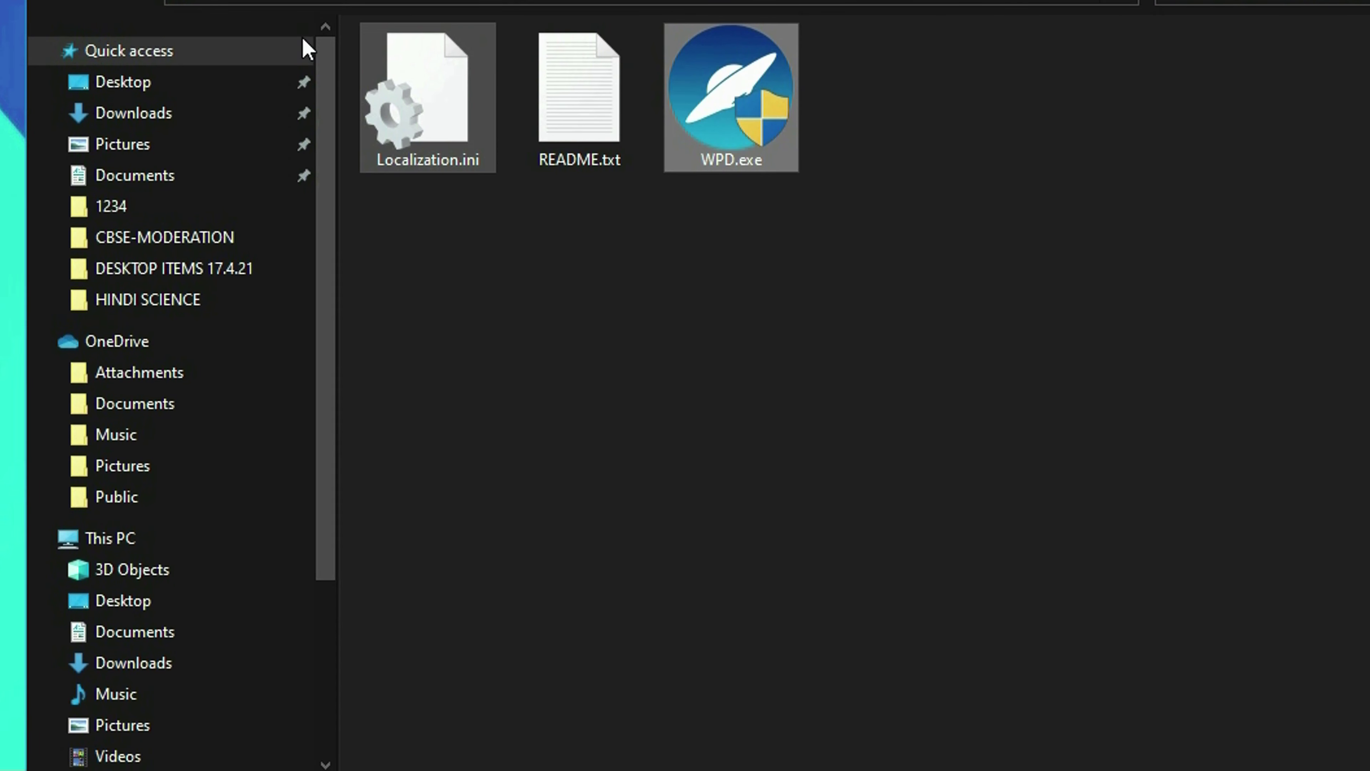
- Return to the optimization pack's main folder and display it with large icons
{"action": "left_click", "coordinate": [57, 4]}
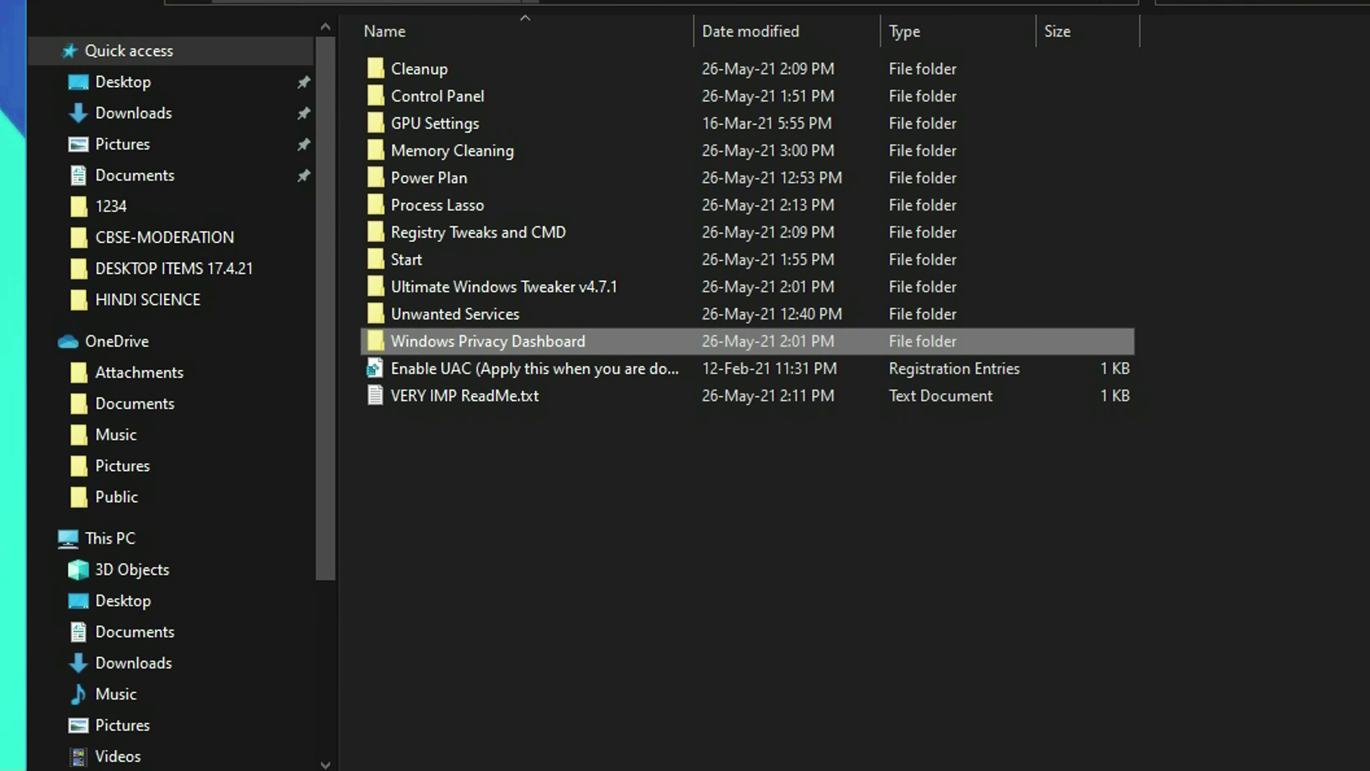
{"action": "left_click", "coordinate": [346, 1]}
{"action": "left_click", "coordinate": [346, 4]}
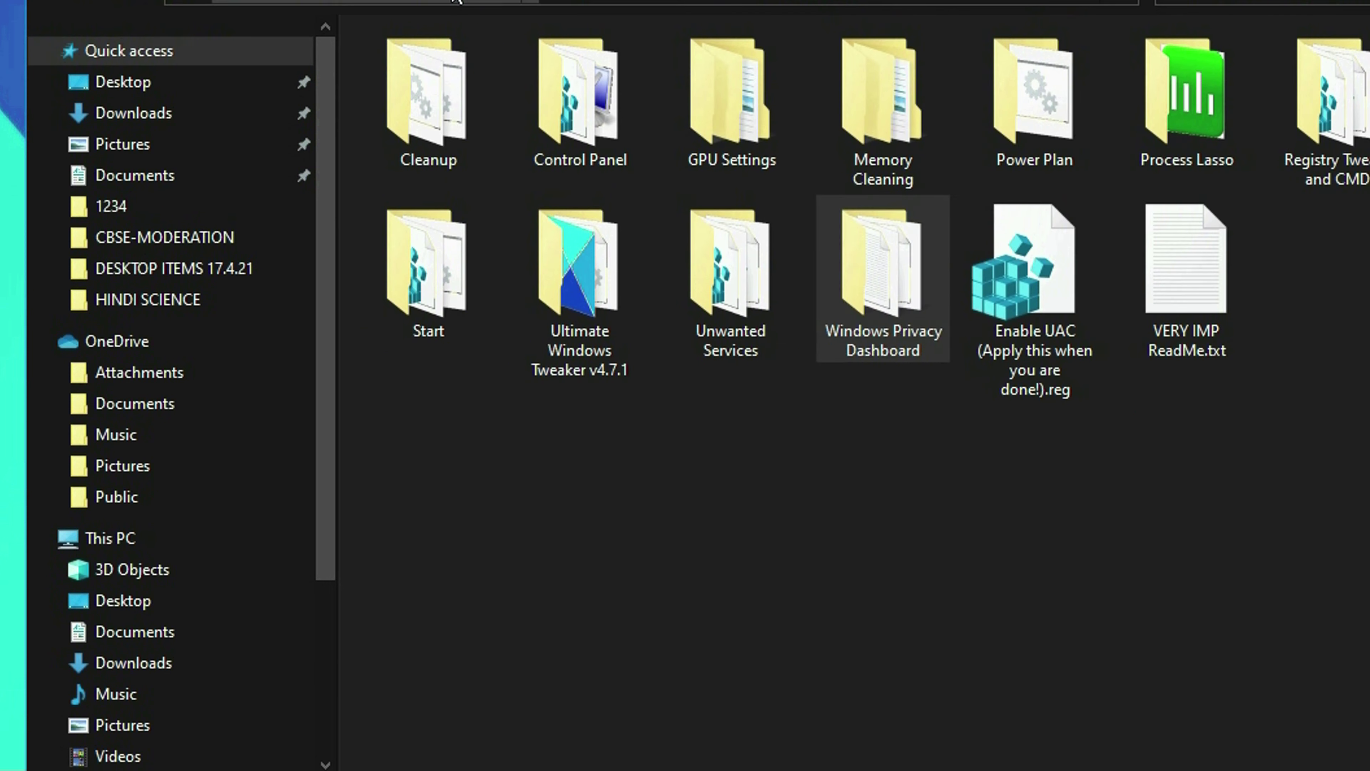
{"action": "right_click", "coordinate": [804, 375]}
{"action": "left_click", "coordinate": [756, 483]}
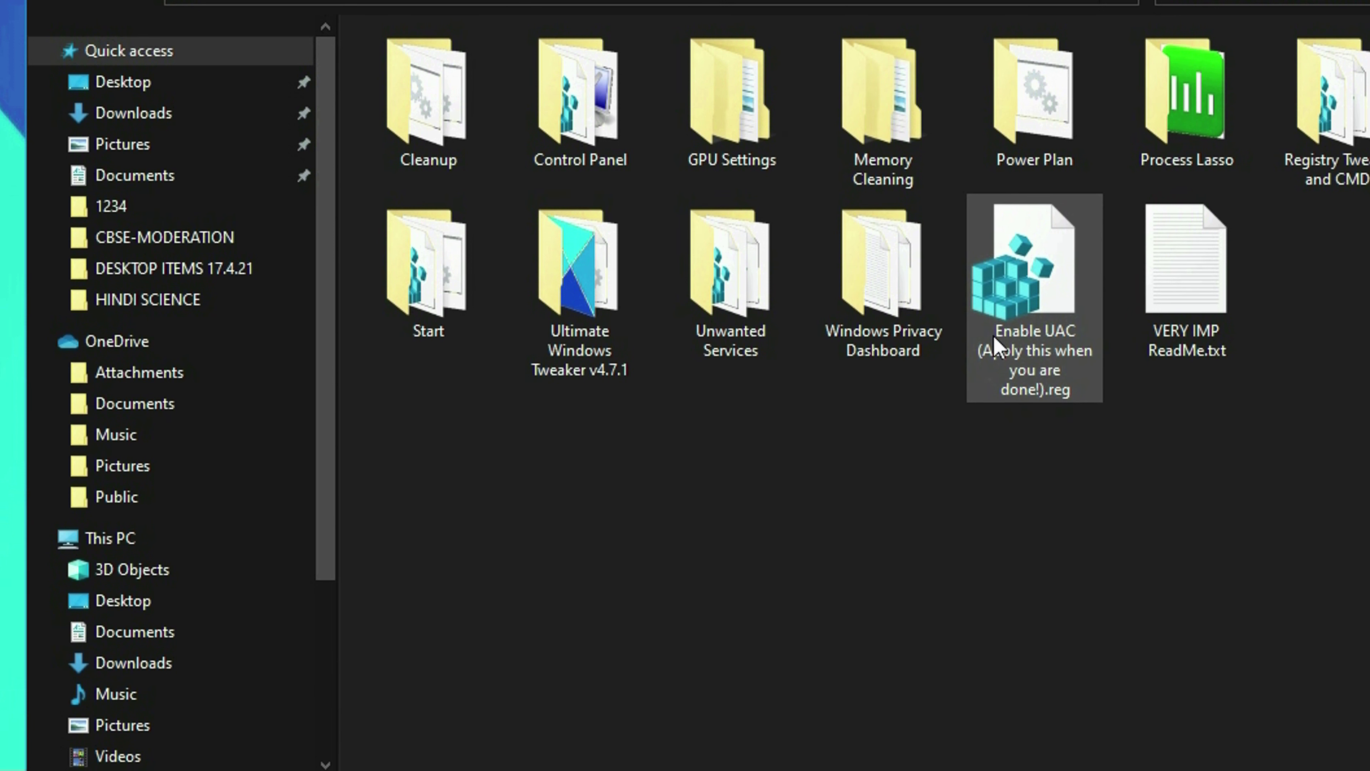
- Merge Enable UAC (Apply this when you are done!).reg into the registry
{"action": "double_click", "coordinate": [1055, 354]}
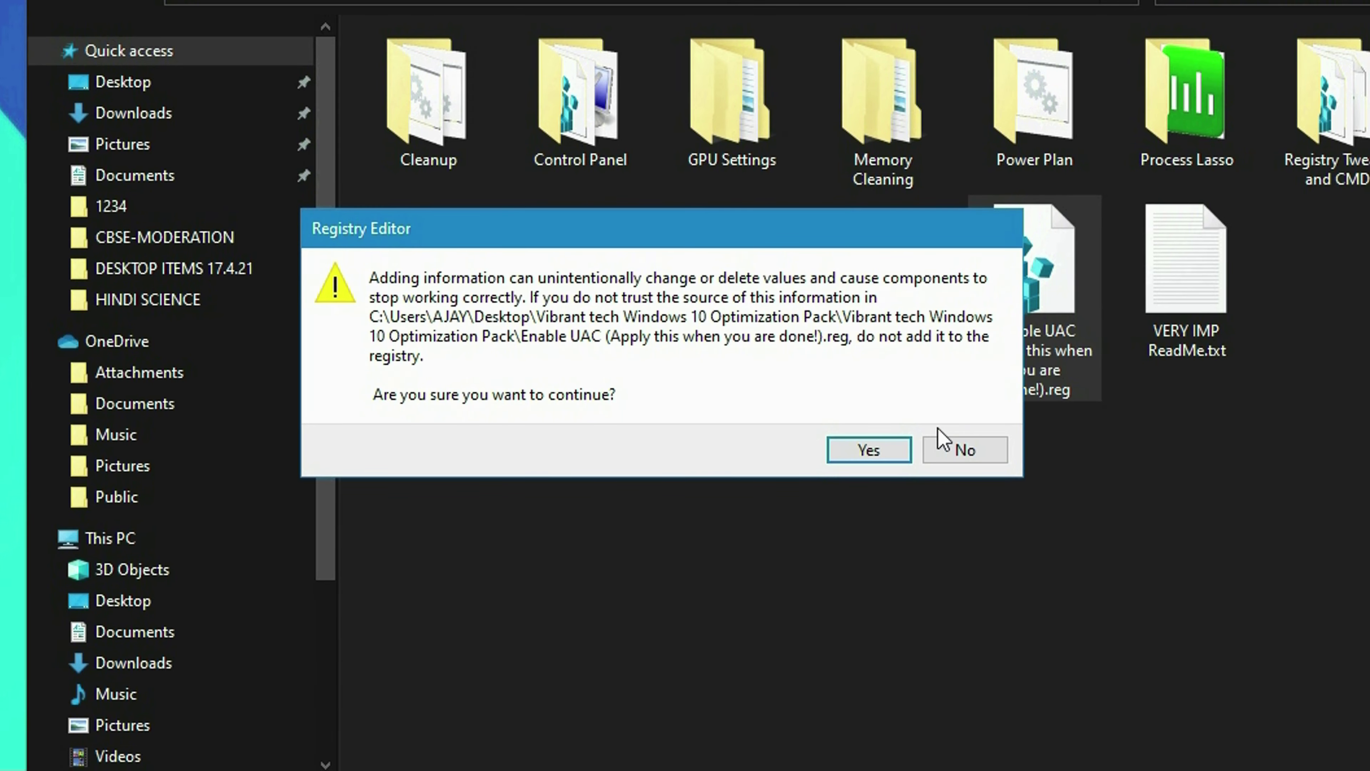
{"action": "left_click", "coordinate": [902, 459]}
{"action": "left_click", "coordinate": [957, 411]}
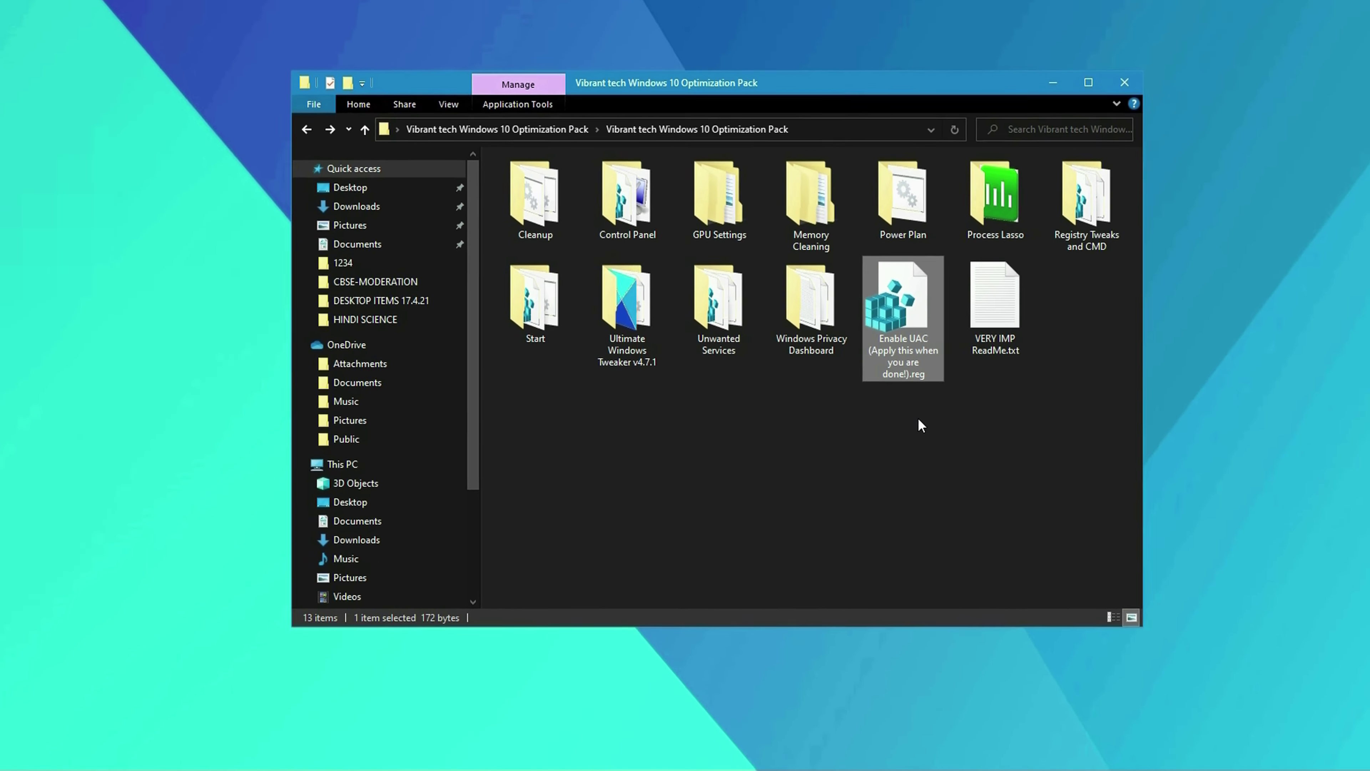
{"action": "right_click", "coordinate": [868, 455]}
{"action": "left_click", "coordinate": [833, 498]}
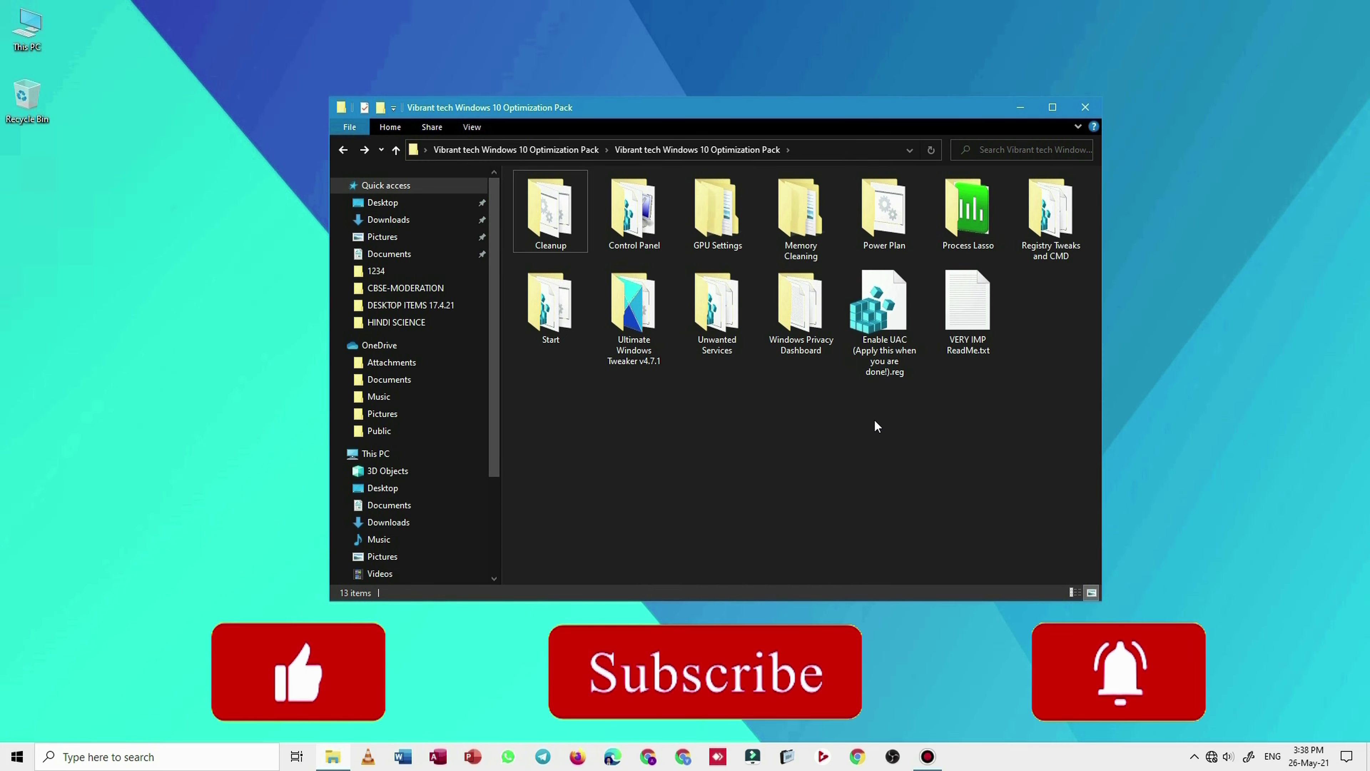
{"action": "left_click_drag", "start_coordinate": [1086, 446], "coordinate": [520, 171]}
{"action": "left_click", "coordinate": [756, 439]}
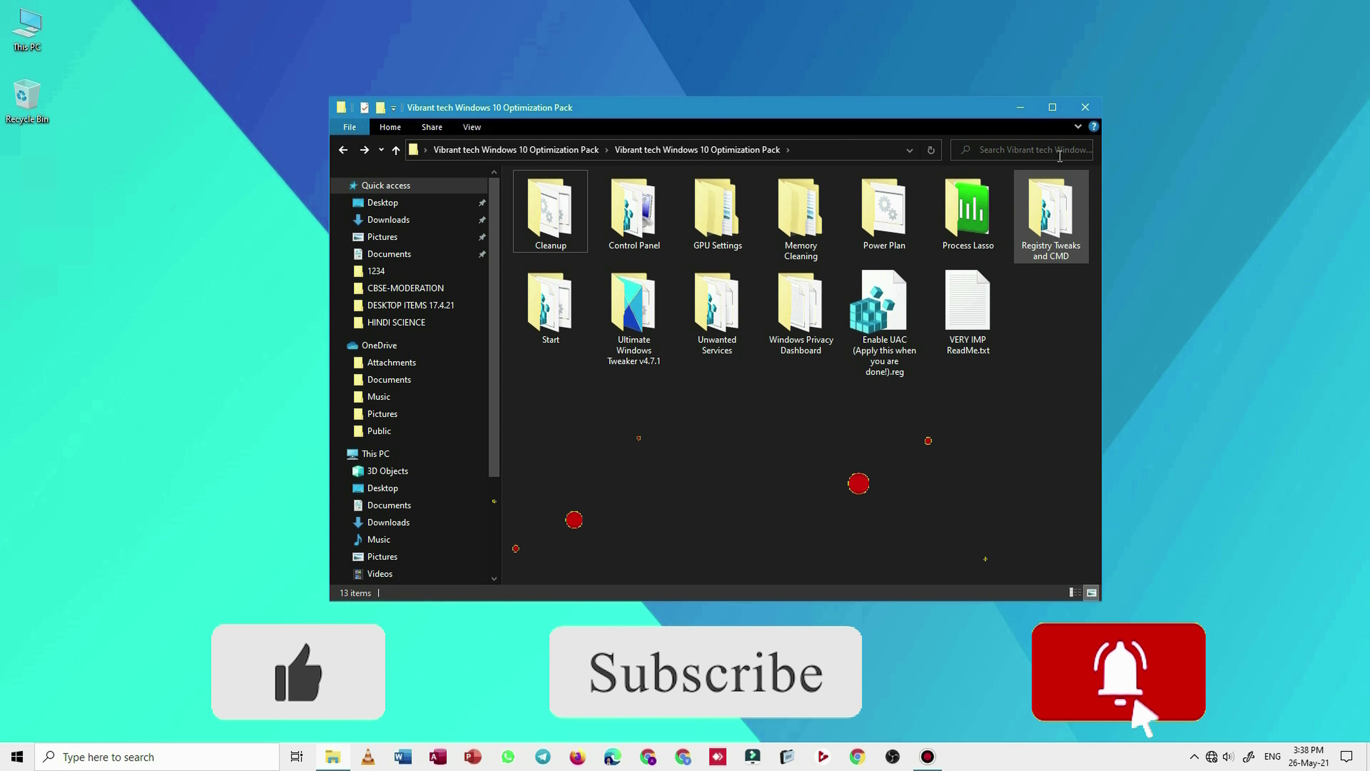
- Close the optimization pack's folder window to return to the desktop
{"action": "left_click", "coordinate": [1098, 107]}
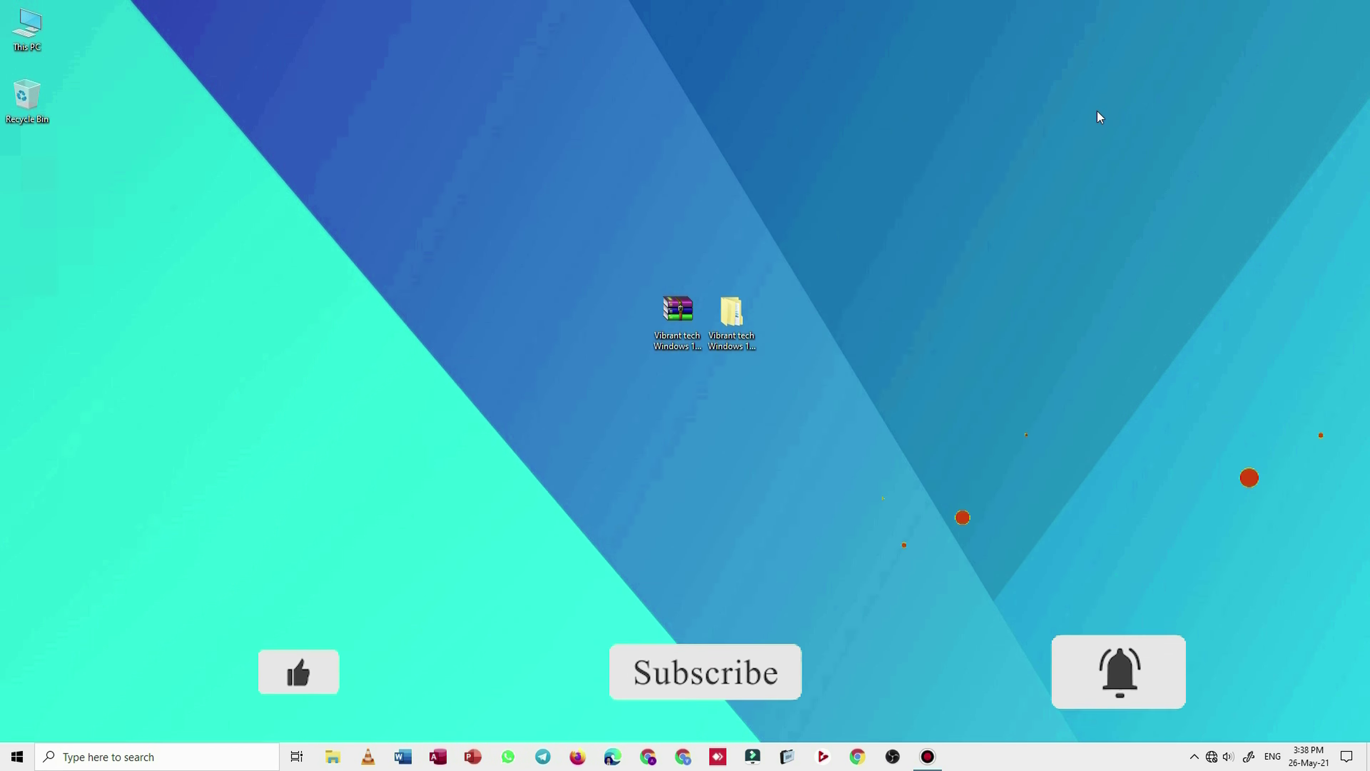
{"action": "right_click", "coordinate": [1058, 158]}
{"action": "left_click", "coordinate": [1008, 205]}
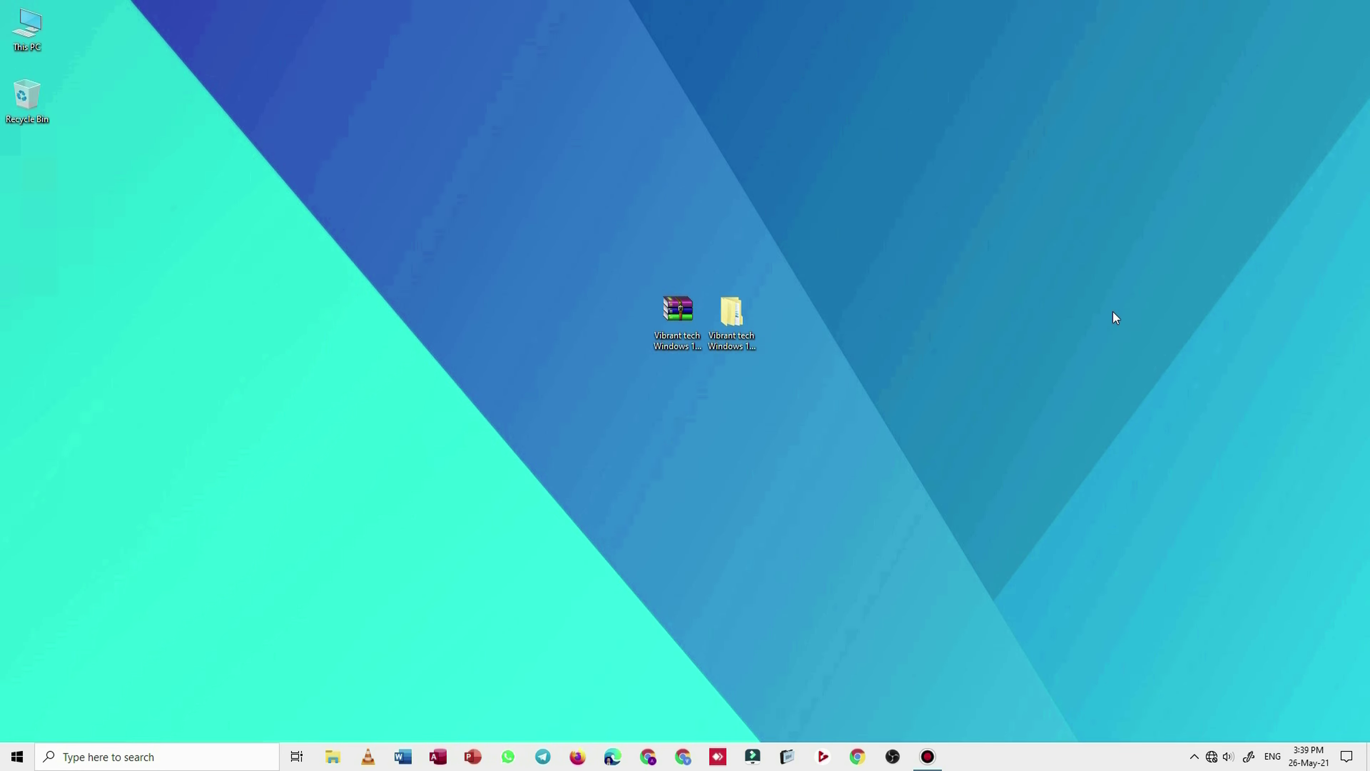
{"action": "left_click", "coordinate": [937, 753]}
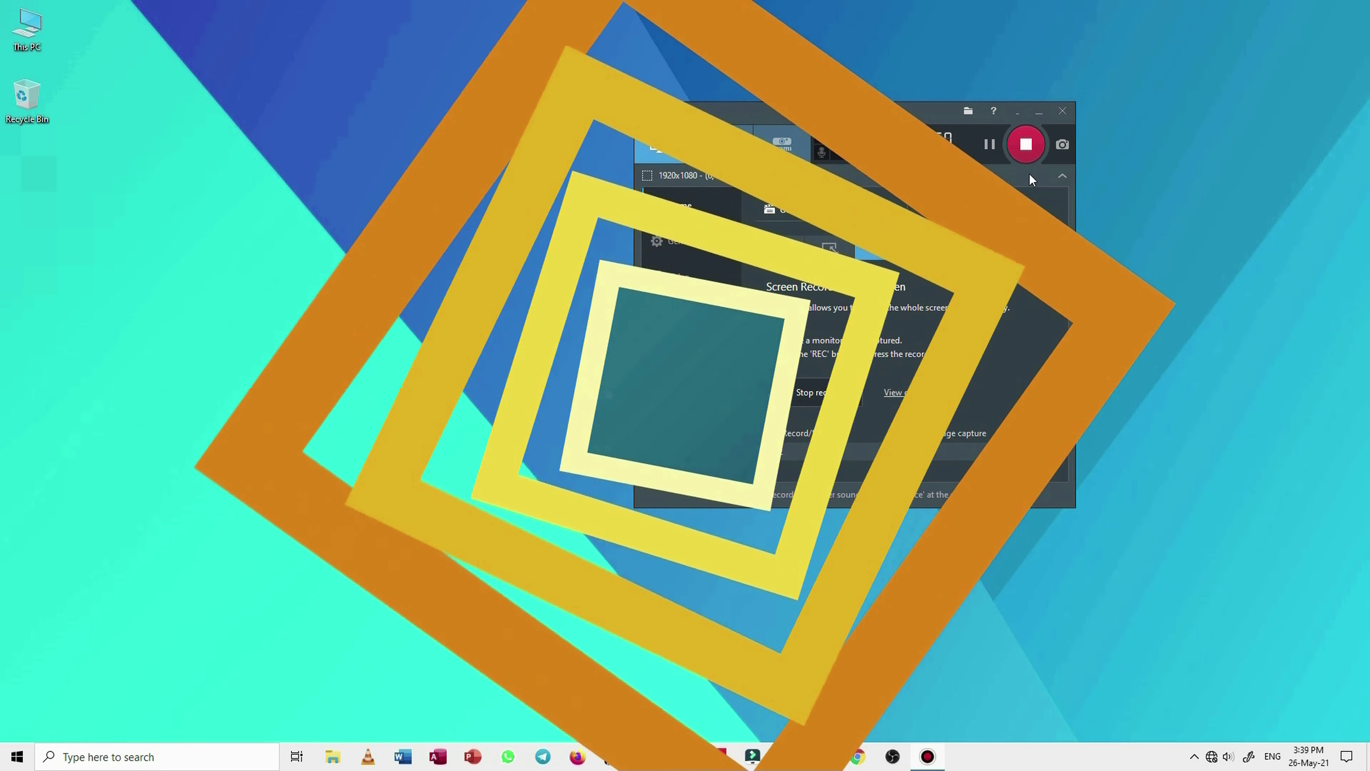